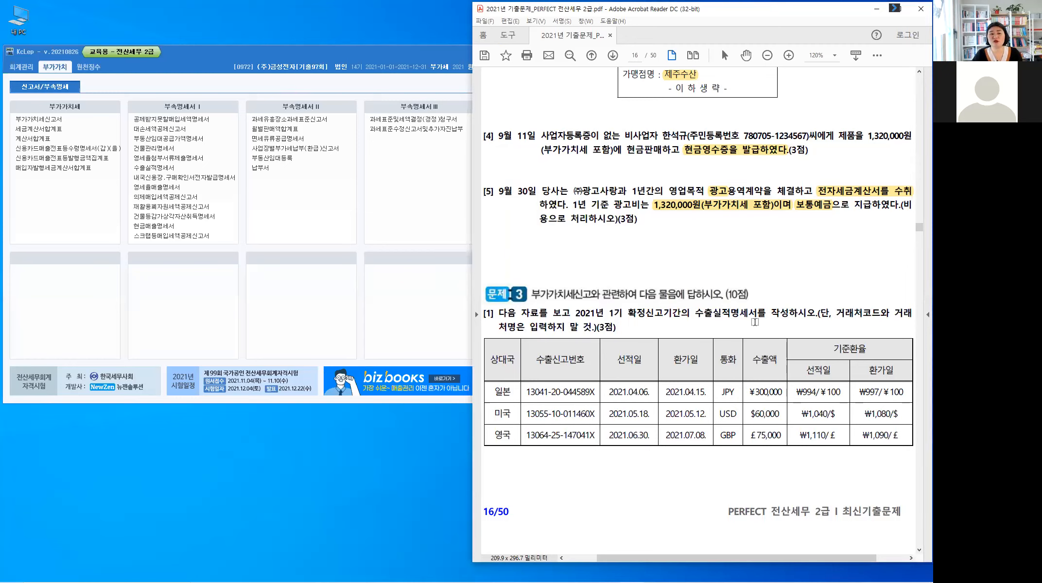
Step: Highlight "수출실적명세서" in Problem 3 question [1] and "부가가치세신고서" in question [2] of the exam PDF
double_click(695, 318)
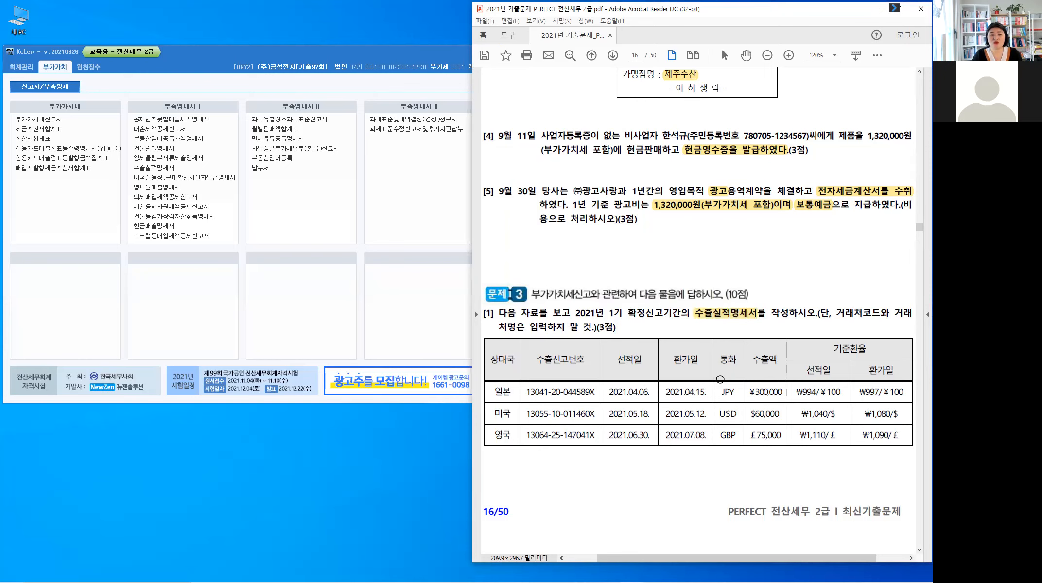
scroll(720, 379, down, 10)
scroll(720, 378, up, 1)
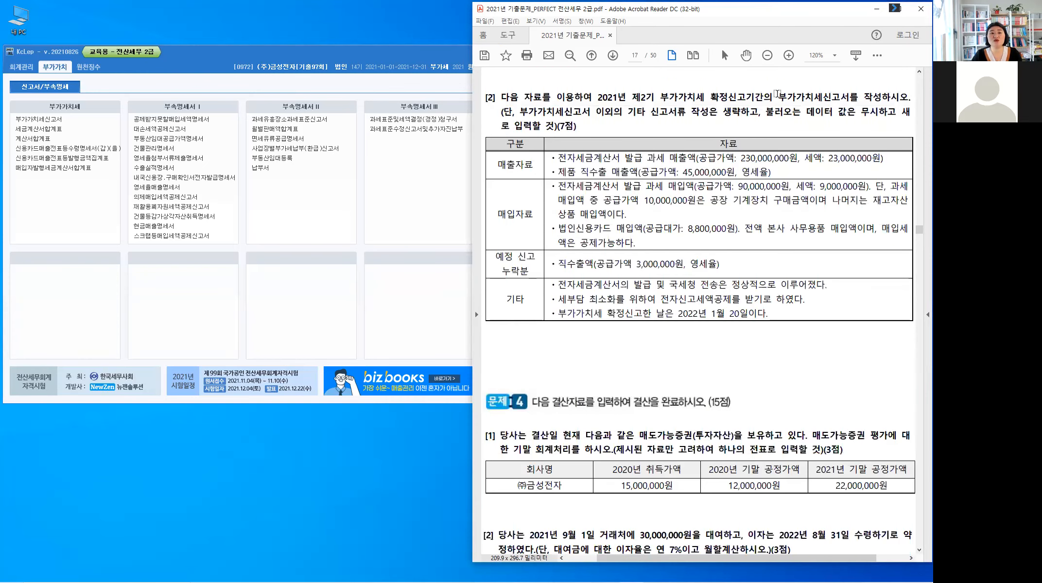
drag(778, 96, 849, 100)
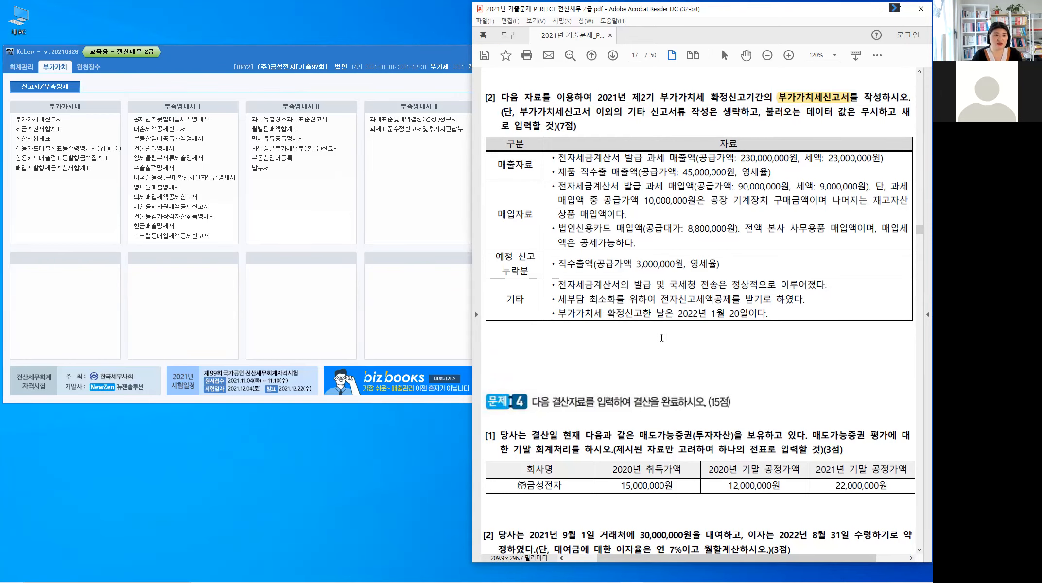
Step: Mark the 1기 확정신고기간 in question [1] in red and handwrite its dates "4/1-6/30" above it
scroll(662, 337, up, 1)
scroll(661, 337, up, 1)
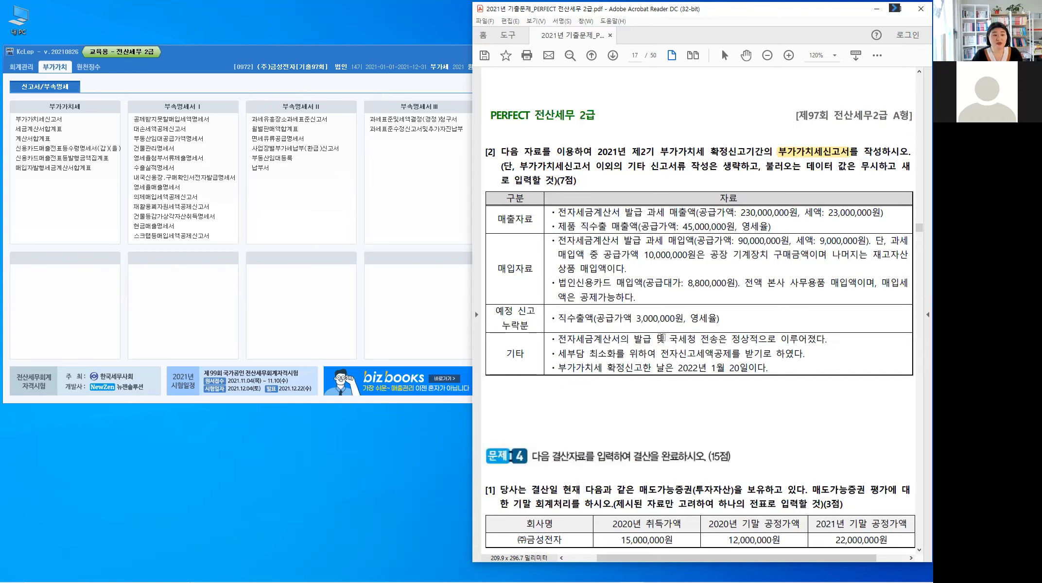
scroll(699, 339, up, 15)
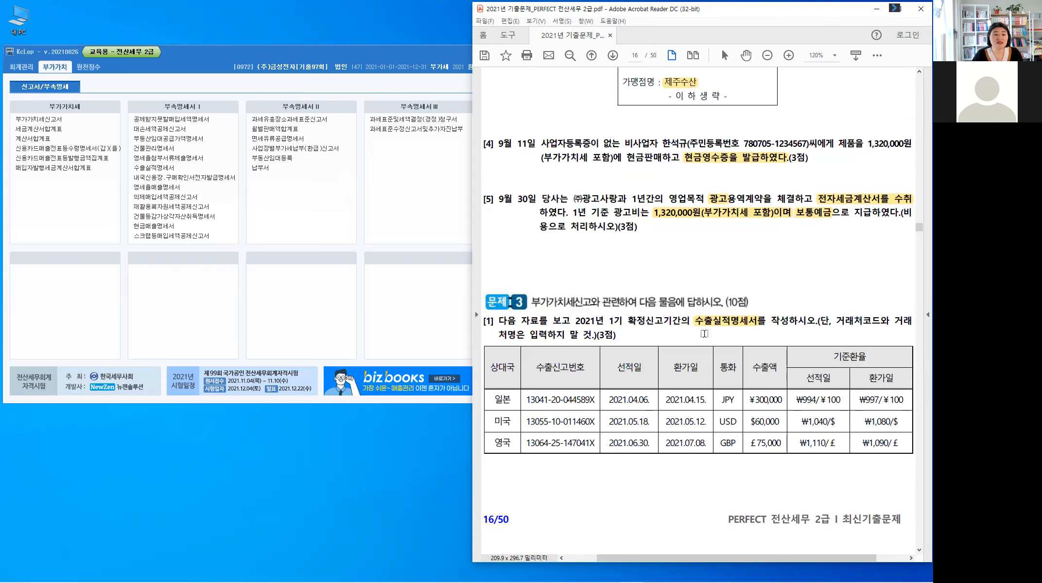
click(61, 70)
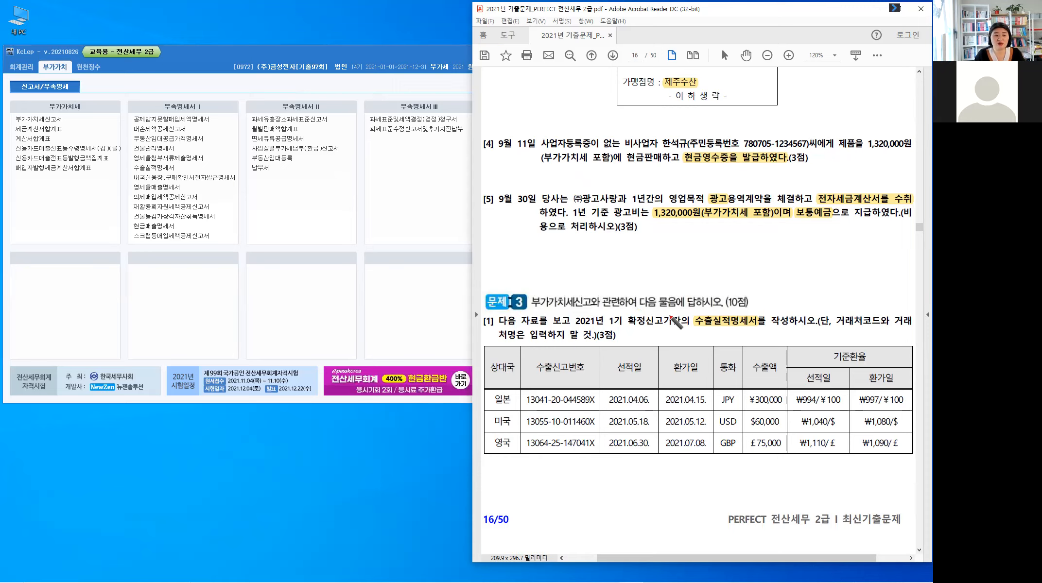
mouse_move(673, 321)
mouse_down()
mouse_move(643, 303)
mouse_move(657, 278)
mouse_move(674, 281)
mouse_move(681, 271)
mouse_move(714, 282)
mouse_up()
drag(723, 273, 722, 273)
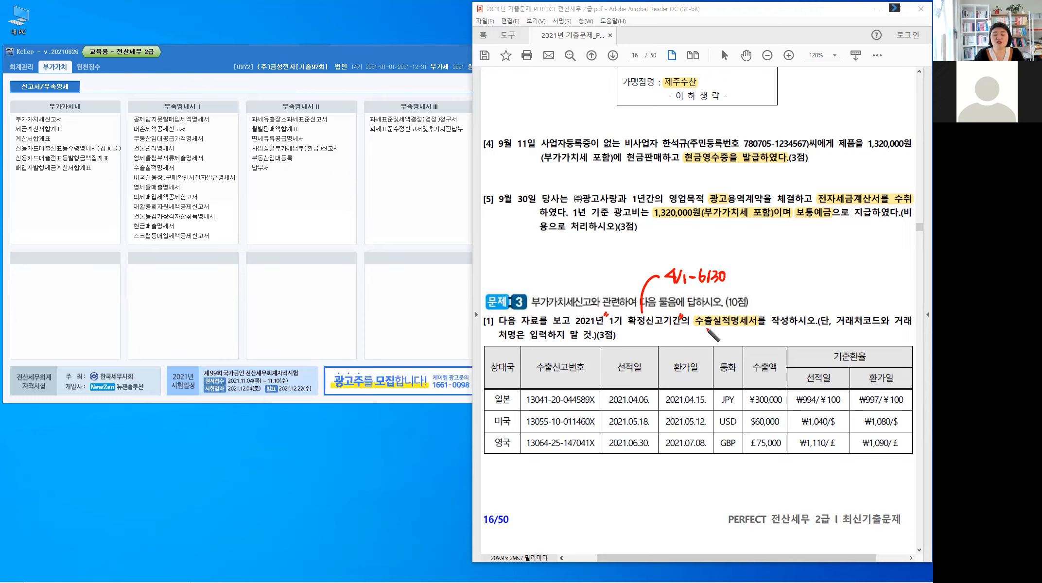
key(ctrl)
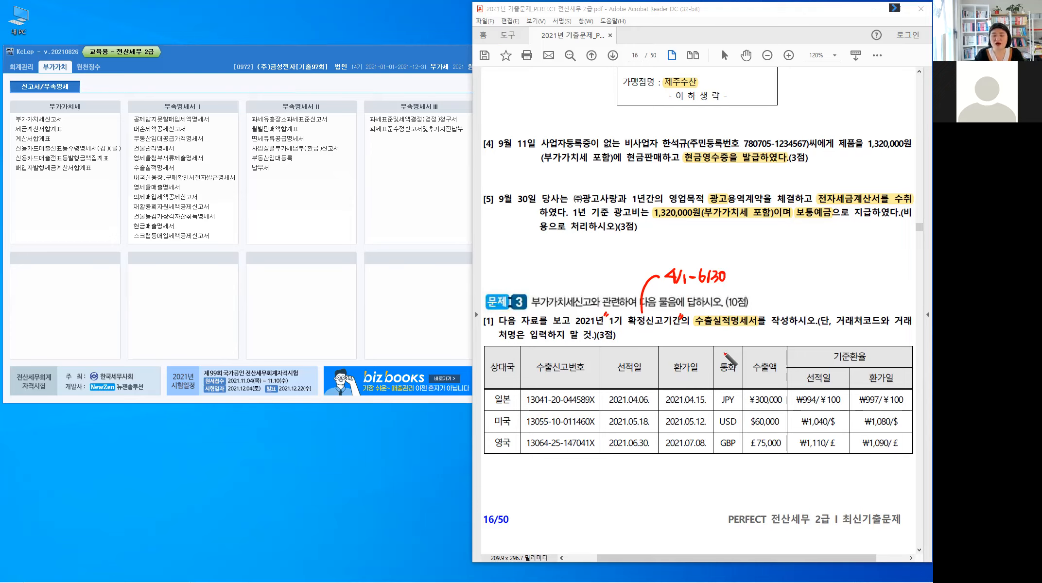
Step: Put a red check mark above the 통화 heading and handwrite "기준" under the 선적일 heading
drag(724, 351, 732, 350)
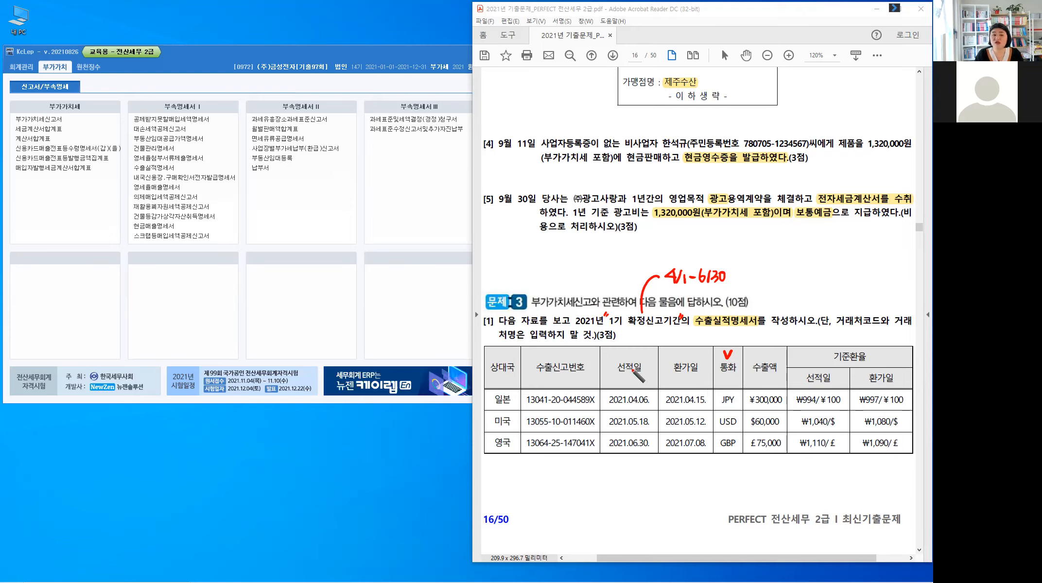
drag(621, 375, 631, 381)
drag(635, 378, 637, 380)
drag(629, 383, 634, 384)
drag(631, 384, 639, 387)
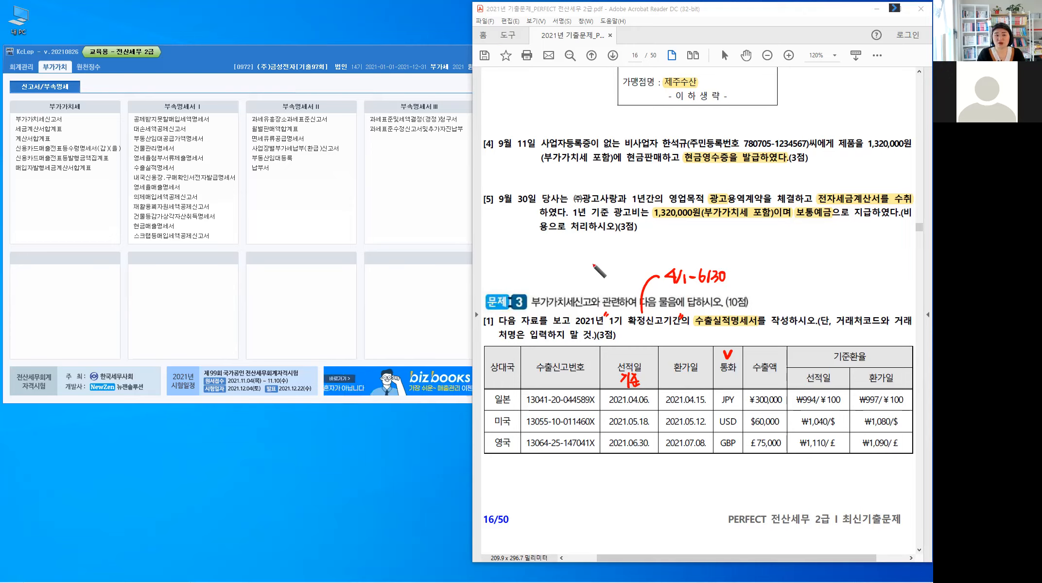
Step: Handwrite the underlined red note "외화수령" followed by a dash and "환가" above the Problem 3 heading
drag(494, 243, 515, 254)
drag(517, 242, 517, 261)
drag(517, 252, 529, 250)
drag(520, 252, 531, 251)
drag(526, 252, 526, 260)
drag(531, 244, 539, 246)
drag(539, 243, 539, 252)
mouse_move(537, 252)
mouse_down()
mouse_move(542, 265)
mouse_move(555, 250)
mouse_up()
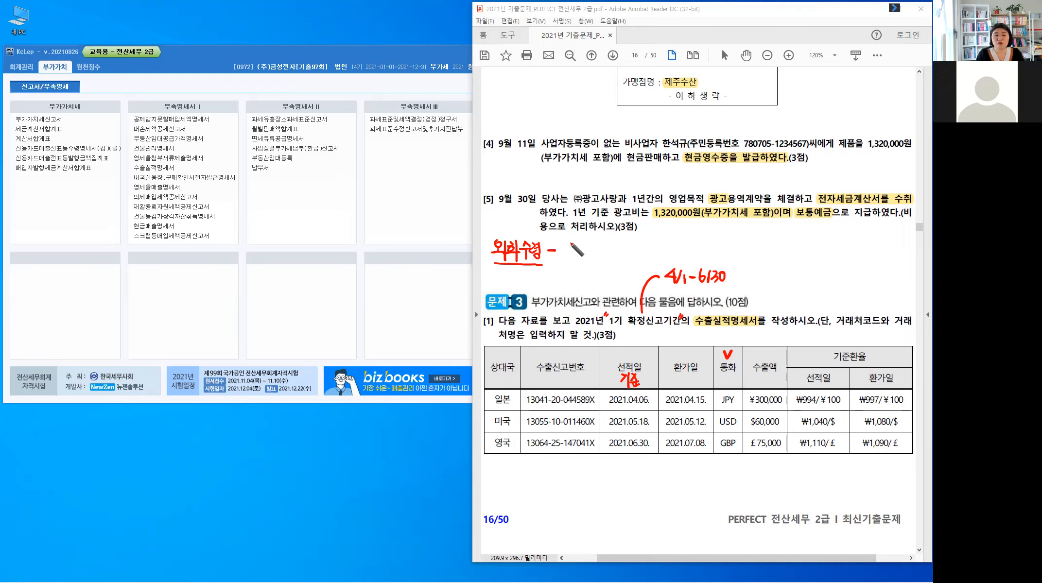
mouse_move(566, 243)
mouse_down()
mouse_move(585, 243)
mouse_move(576, 258)
mouse_move(589, 249)
mouse_up()
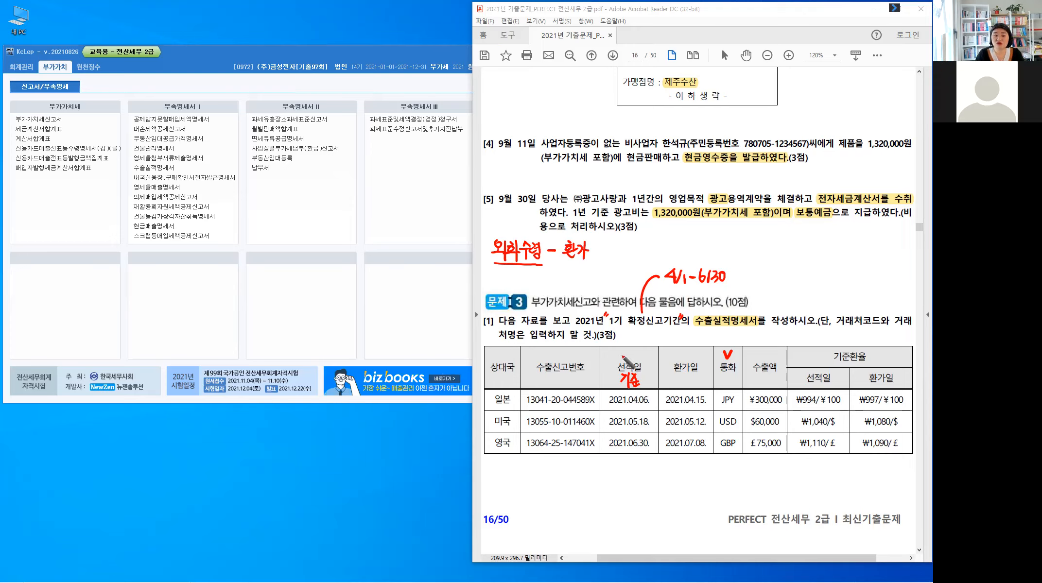
Step: Draw a red arrow to the 선적일 heading and label it with the handwritten word "공급시기"
mouse_move(620, 346)
mouse_down()
mouse_move(620, 359)
mouse_move(627, 353)
mouse_up()
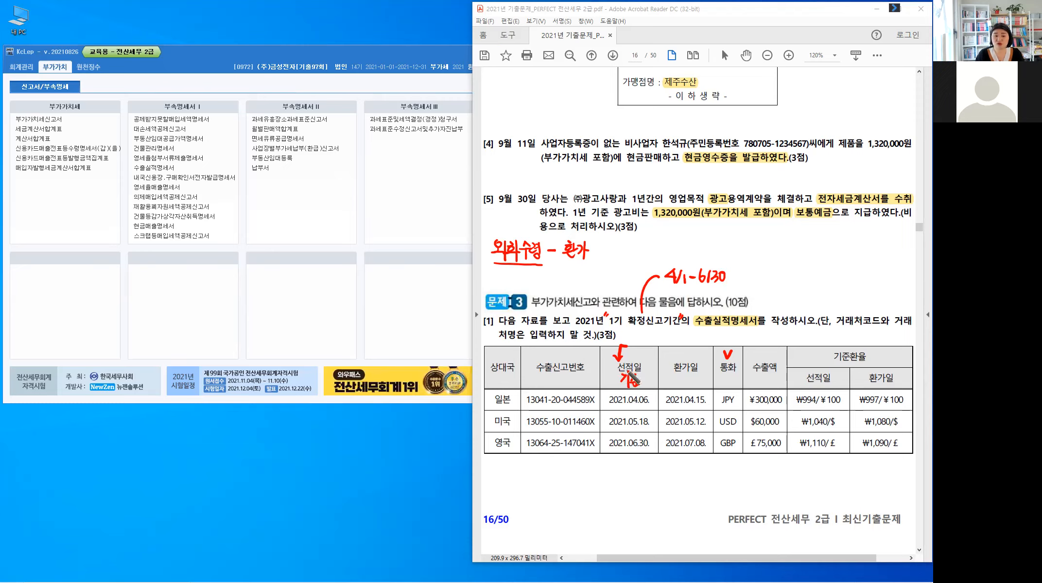
drag(629, 375, 636, 383)
drag(630, 343, 653, 356)
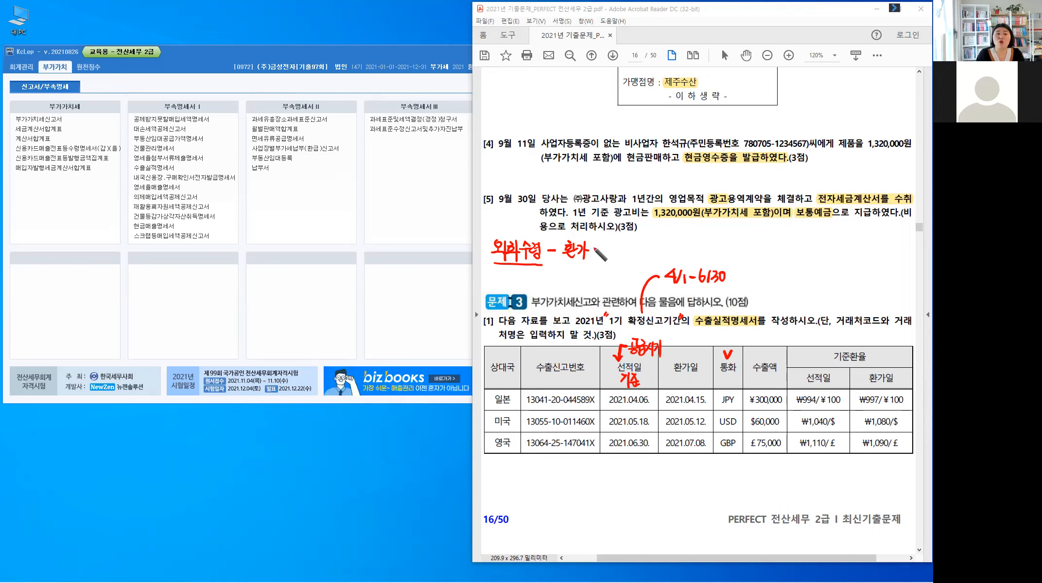
Step: Extend the "환가" note with the handwritten explanation ": 환가한 날의 환율"
click(594, 247)
click(594, 253)
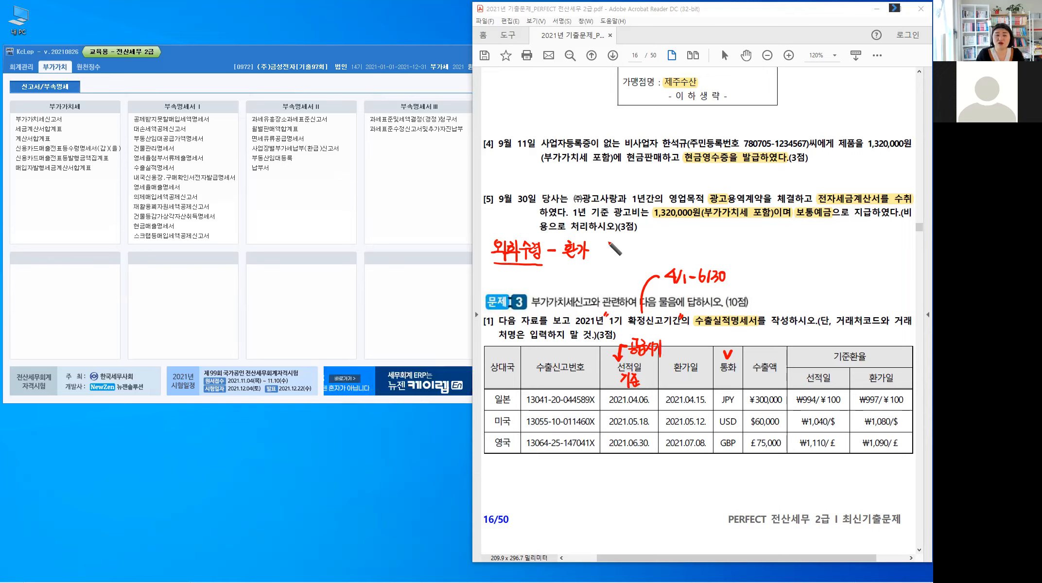
drag(607, 238, 611, 240)
drag(604, 244, 608, 249)
drag(603, 252, 616, 251)
drag(608, 251, 622, 252)
drag(629, 240, 632, 245)
drag(633, 240, 636, 241)
drag(632, 244, 635, 245)
drag(641, 238, 642, 249)
drag(642, 244, 646, 245)
drag(650, 249, 663, 246)
drag(660, 254, 668, 252)
mouse_move(671, 243)
mouse_down()
mouse_move(673, 259)
mouse_move(690, 242)
mouse_up()
drag(685, 245, 684, 245)
drag(694, 238, 695, 249)
mouse_move(683, 249)
mouse_down()
mouse_move(698, 253)
mouse_move(706, 238)
mouse_up()
drag(699, 246, 711, 244)
drag(703, 246, 702, 249)
drag(706, 245, 712, 255)
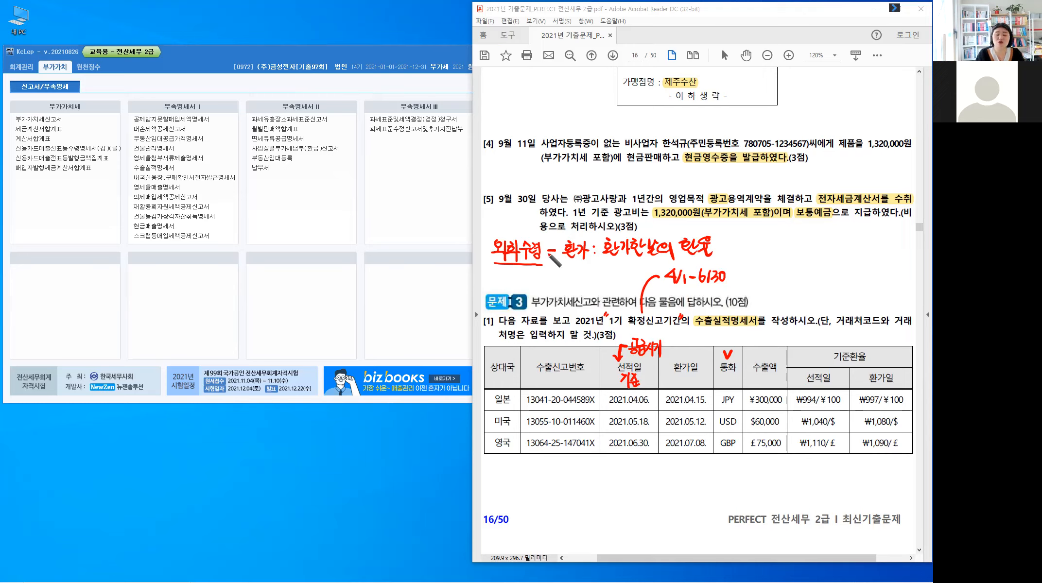
Step: Add a second branch to the "외화수령" note and handwrite "외상 외화보유 : 공급시기의 기준환율"
drag(549, 252, 556, 271)
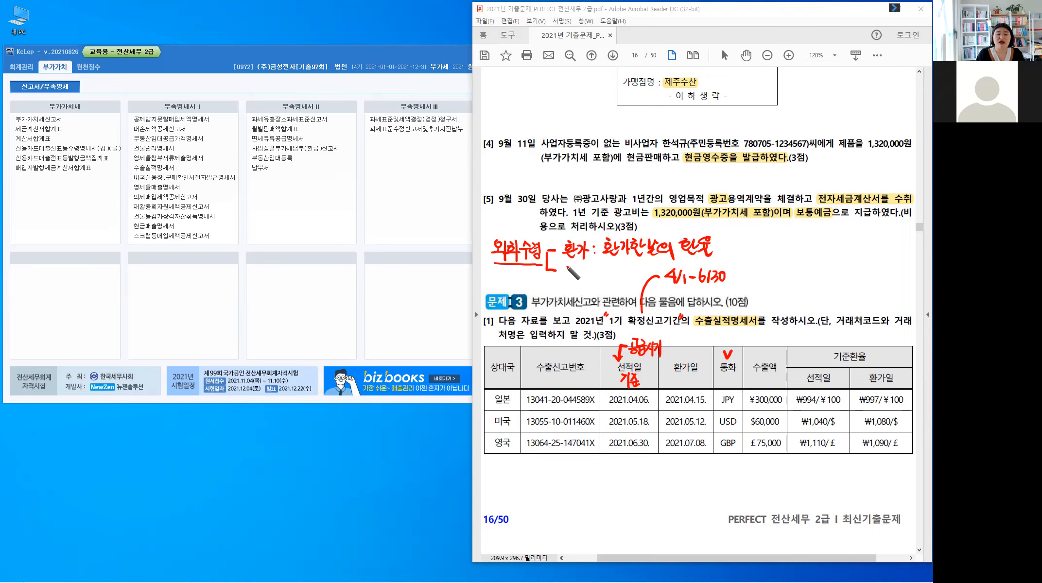
drag(564, 264, 588, 278)
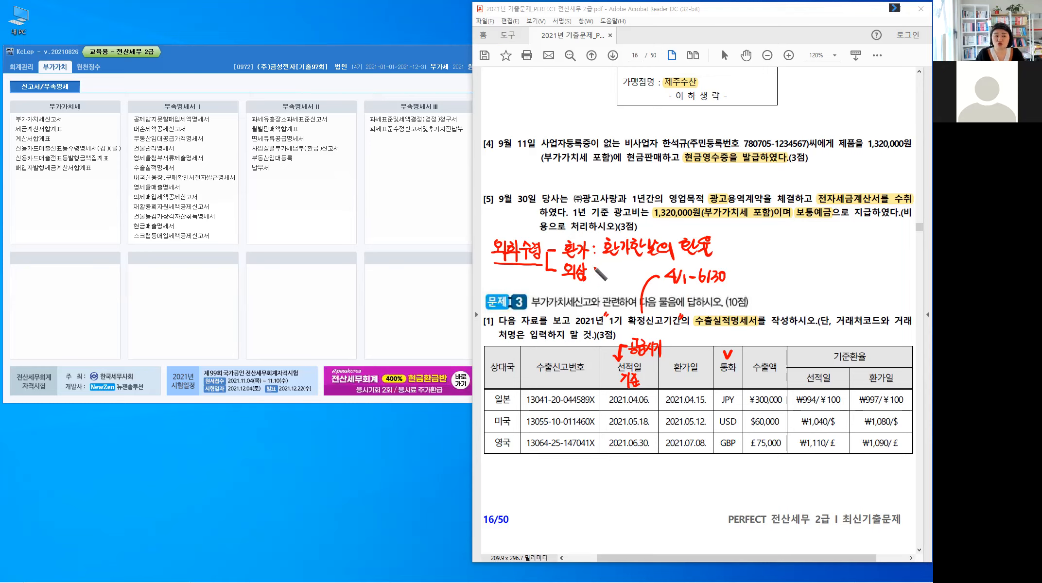
mouse_move(583, 266)
mouse_down()
mouse_move(597, 278)
mouse_move(625, 269)
mouse_move(635, 282)
mouse_up()
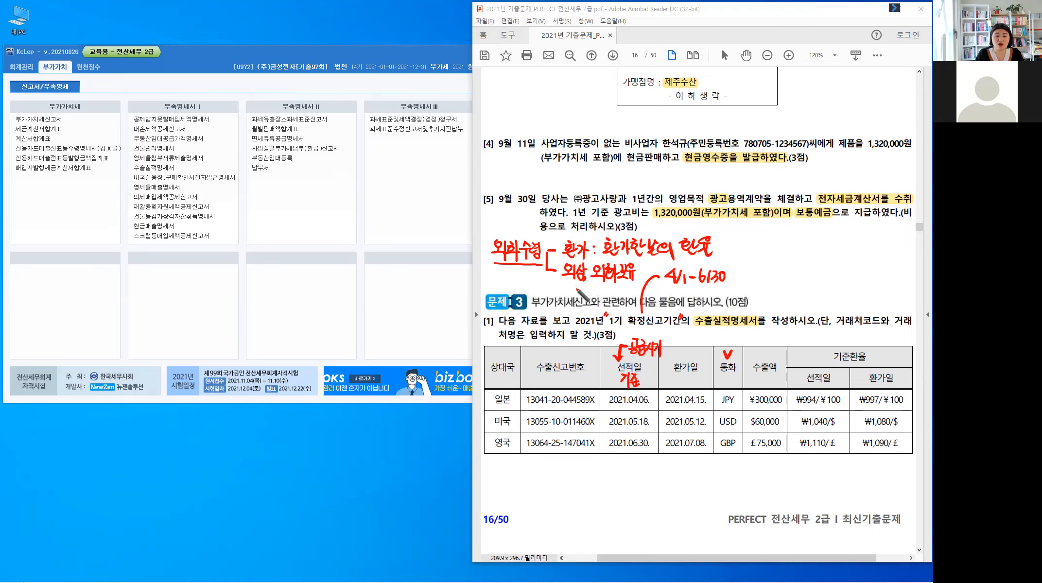
drag(563, 288, 565, 293)
mouse_move(569, 286)
mouse_down()
mouse_move(575, 296)
mouse_move(622, 292)
mouse_move(579, 312)
mouse_move(595, 319)
mouse_up()
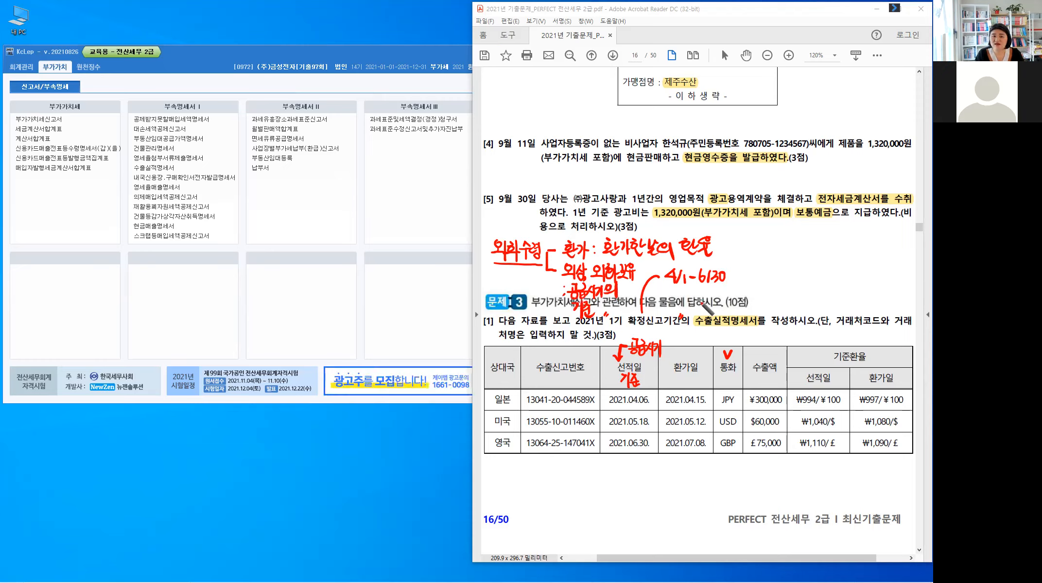
drag(594, 301, 626, 325)
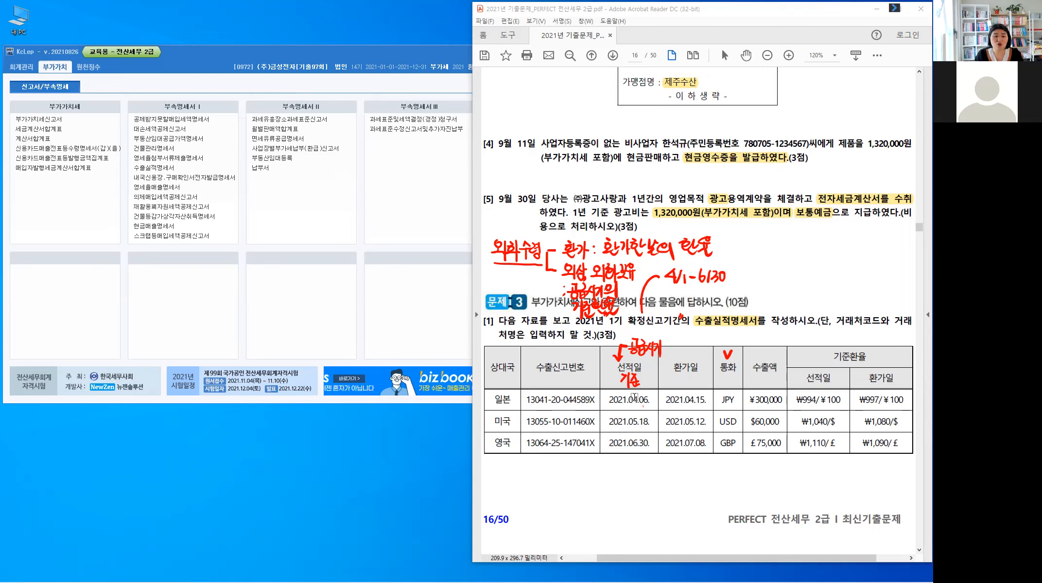
Step: Highlight the Japan row's shipping date 2021.04.06. and its 선적일 exchange rate ₩994/¥100
mouse_move(608, 401)
mouse_down()
mouse_move(631, 402)
mouse_move(609, 401)
mouse_up()
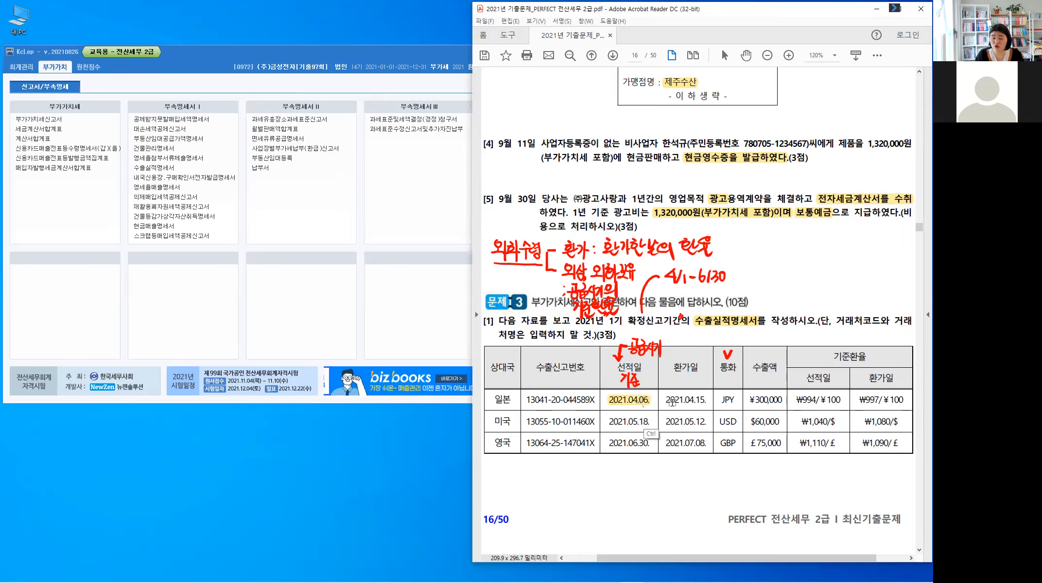
key(ctrl)
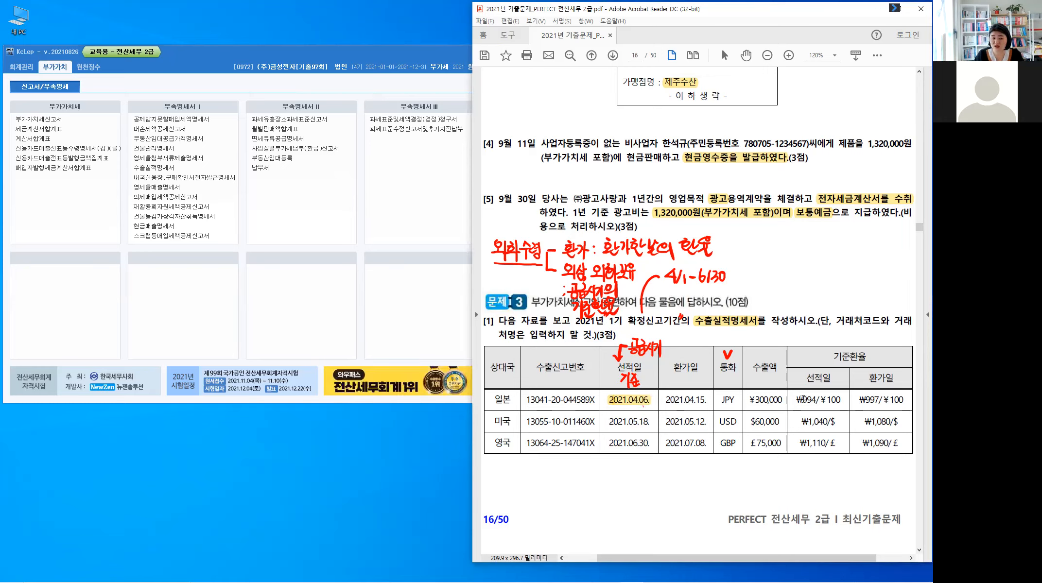
drag(801, 400, 828, 410)
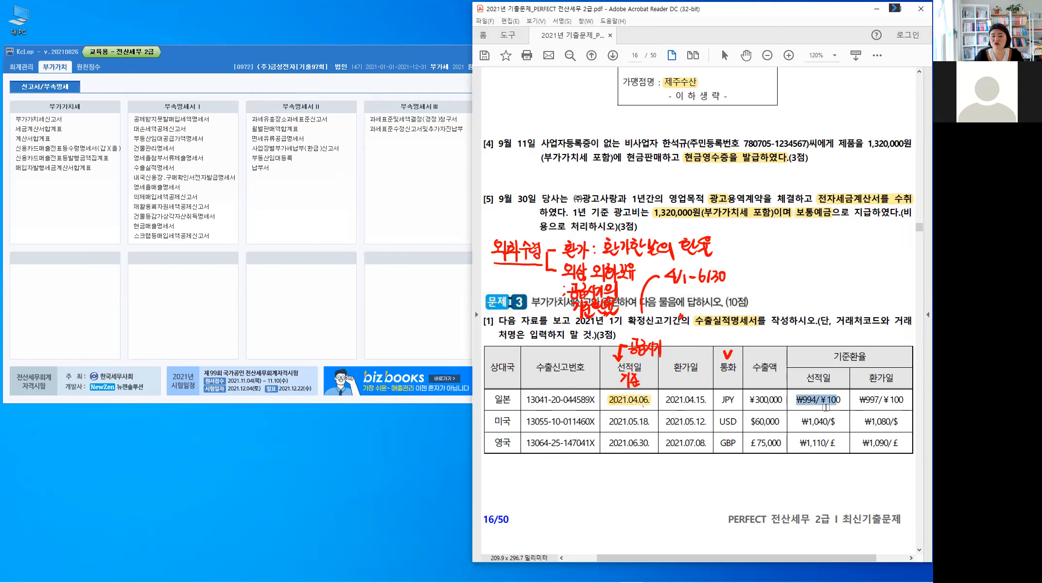
click(826, 408)
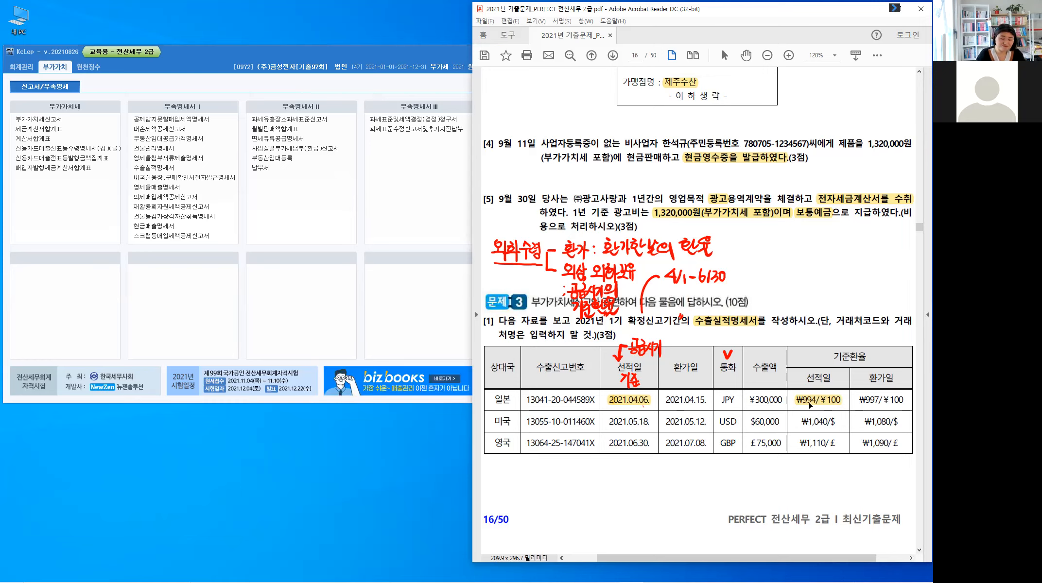
Step: Highlight the US row's shipping date 2021.05.18. and its 환가일 exchange rate ₩1,080/$
double_click(642, 422)
drag(646, 434, 646, 428)
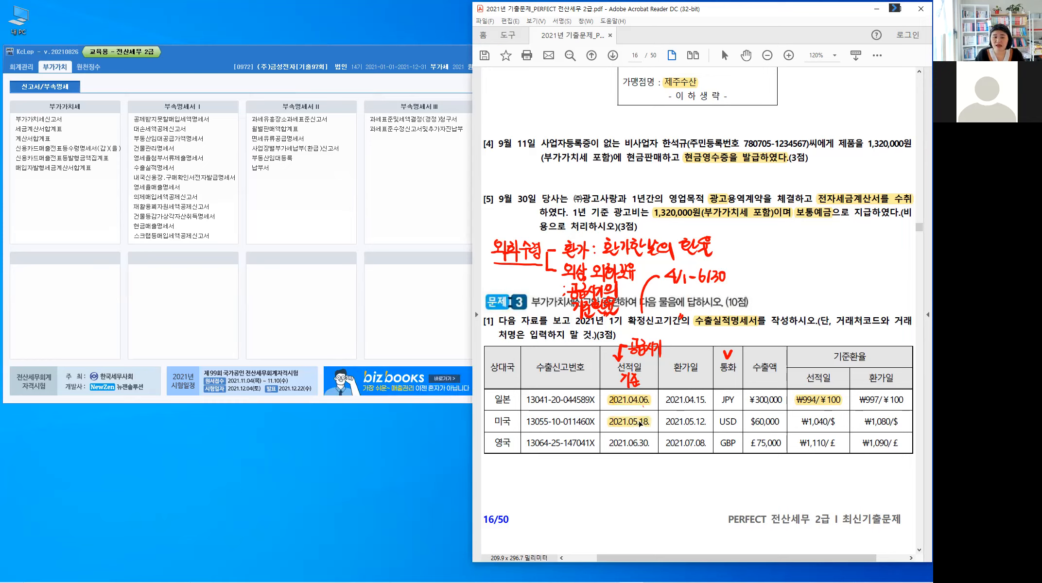
click(691, 428)
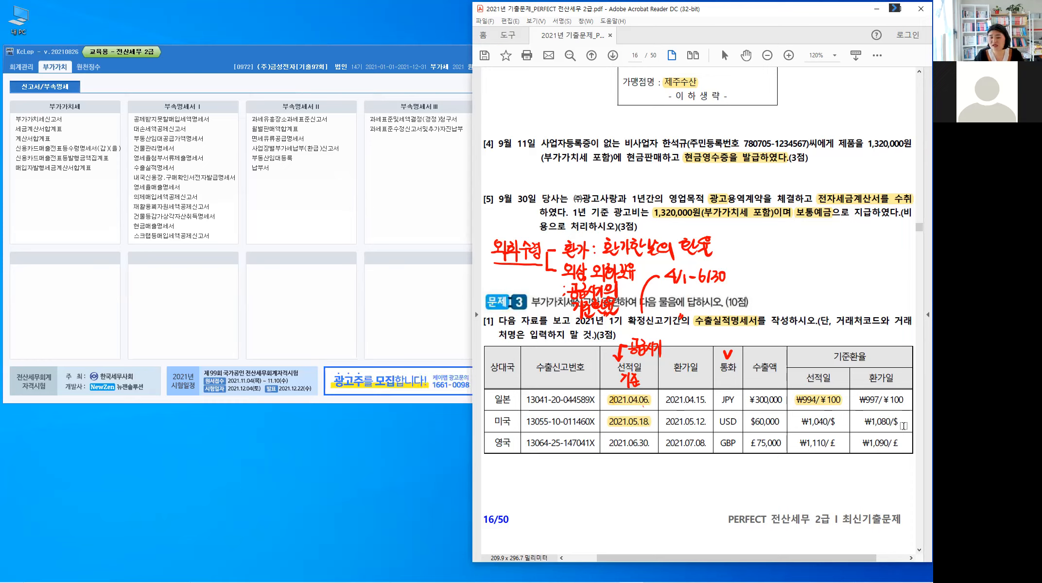
drag(864, 422, 904, 426)
right_click(883, 427)
key(h)
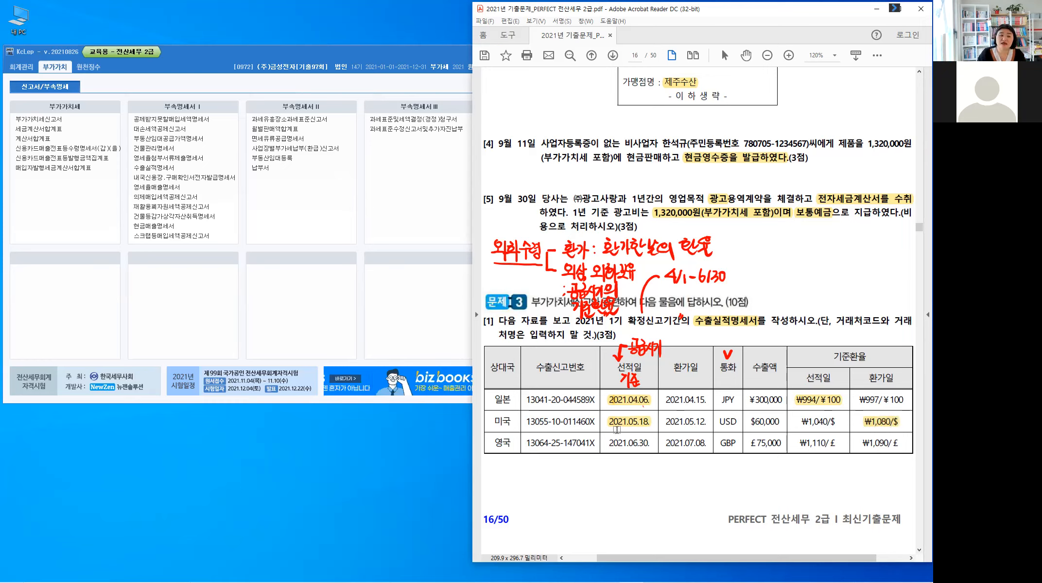
Step: Highlight the UK row's shipping date 2021.06.30. and its 선적일 exchange rate ₩1,110/£
drag(610, 443, 643, 446)
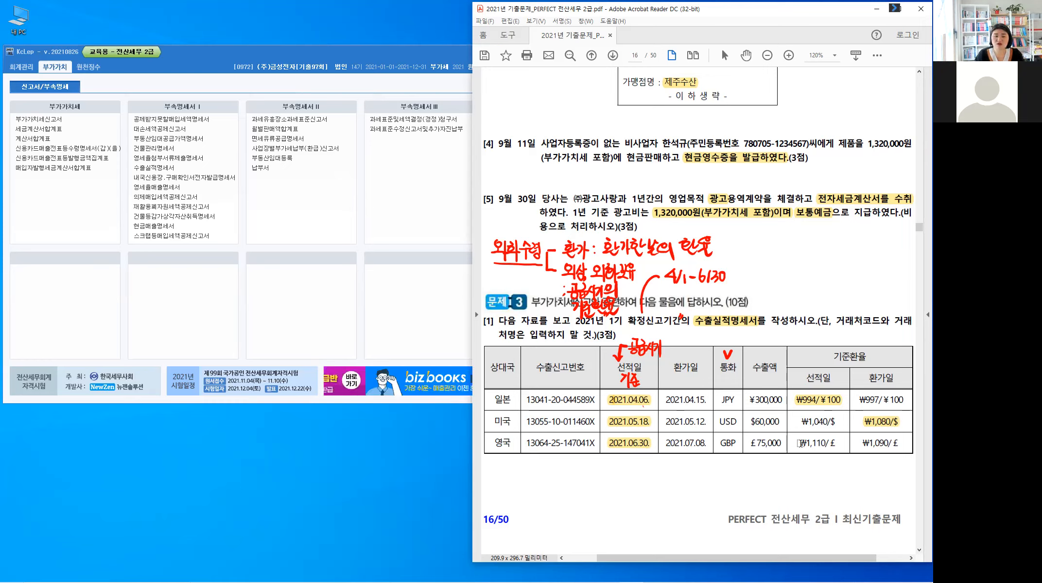
drag(799, 443, 828, 459)
click(803, 476)
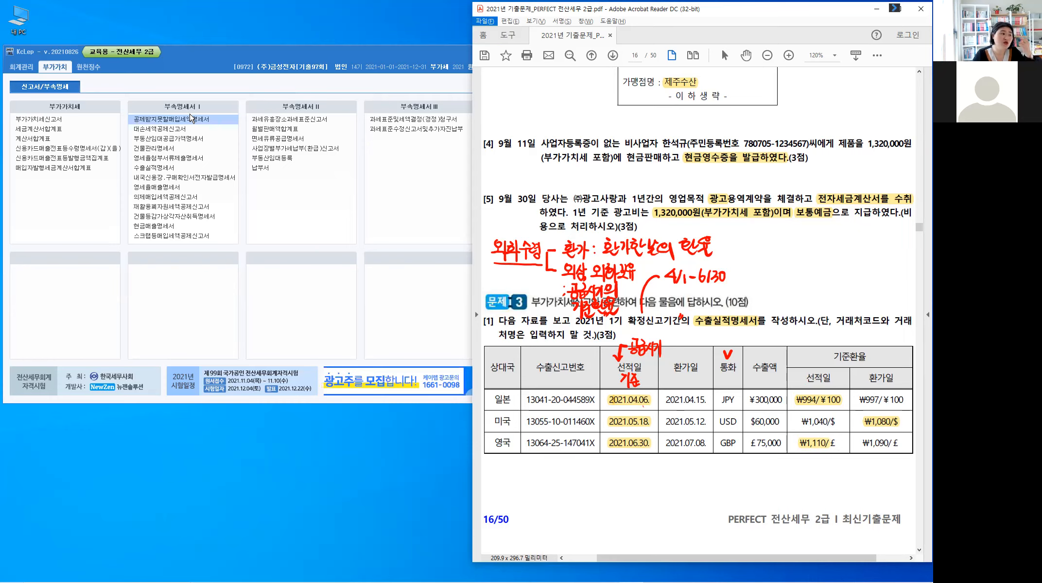
Step: Switch to KcLep, open the 수출실적명세서 form and set its inquiry period to April through June 2021
click(173, 168)
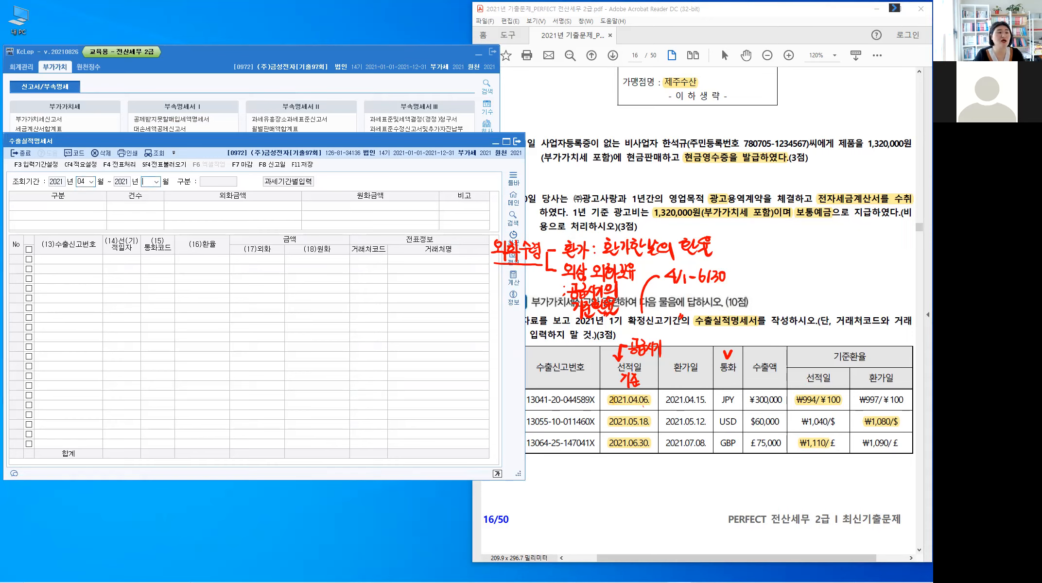
key(Return)
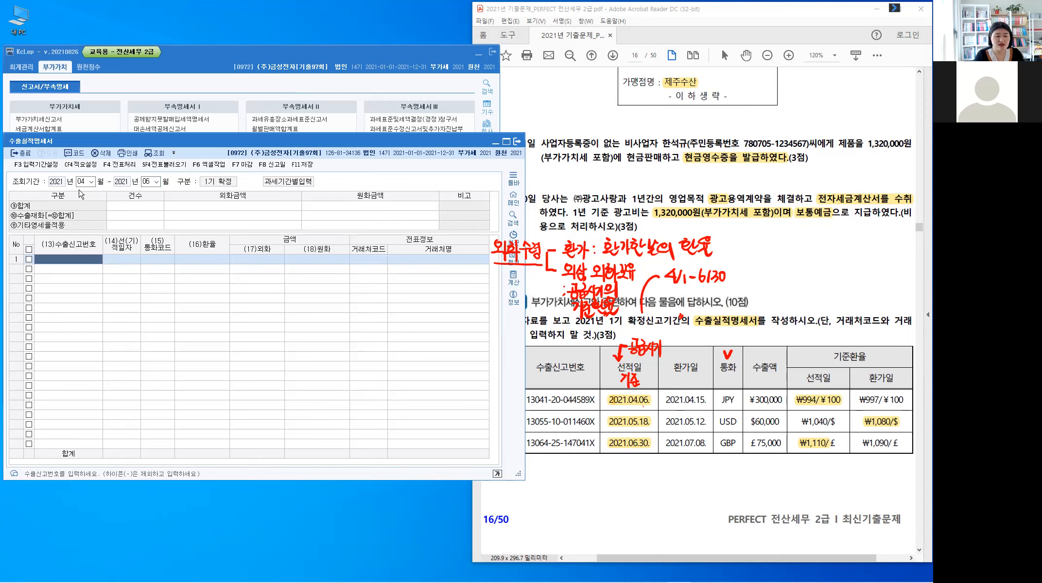
text(0)
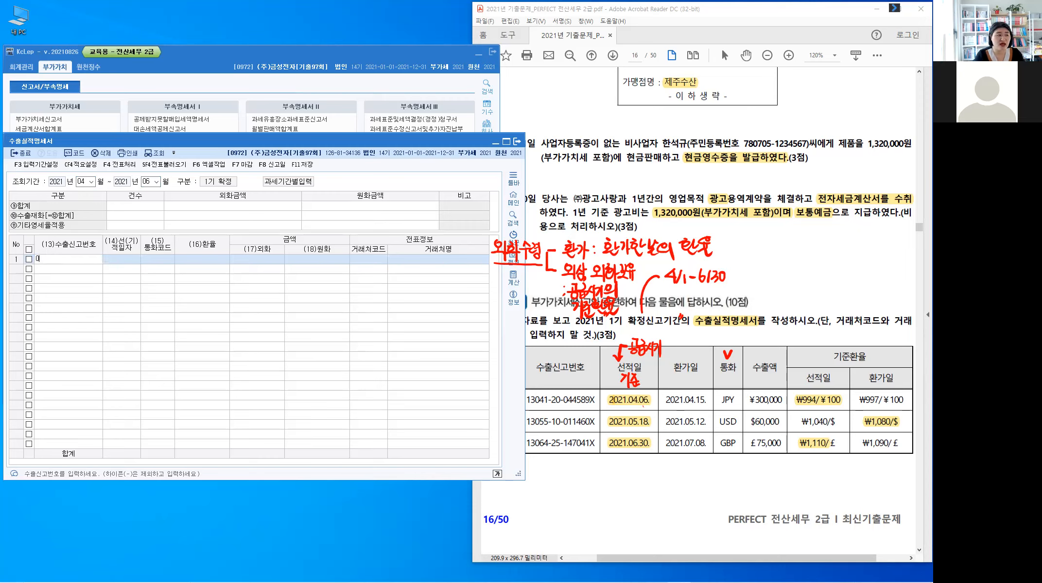
key(BackSpace)
key(BackSpace)
key(BackSpace)
text(3041200044589)
key(Hangul)
text(x)
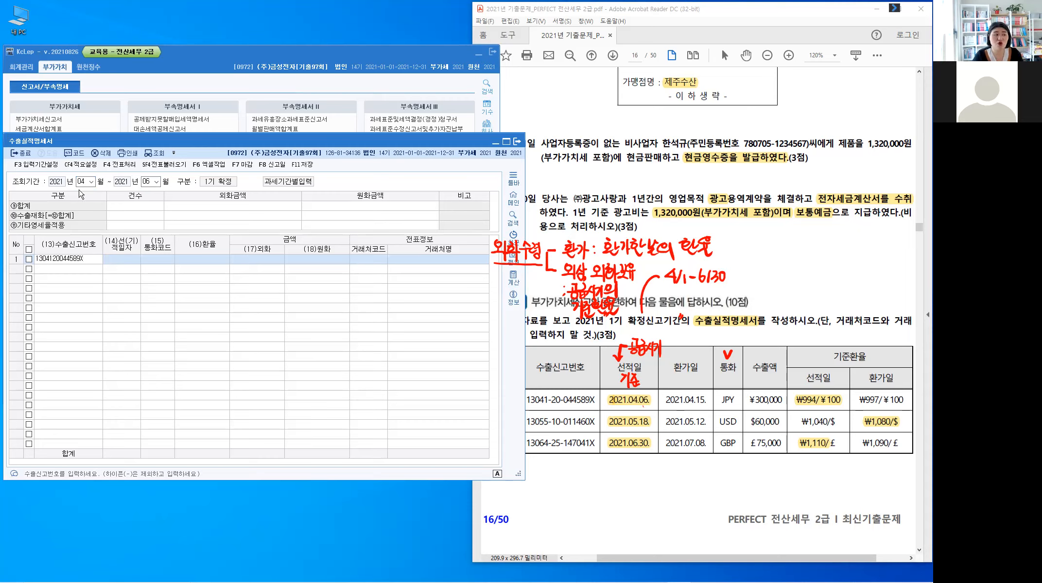
key(Return)
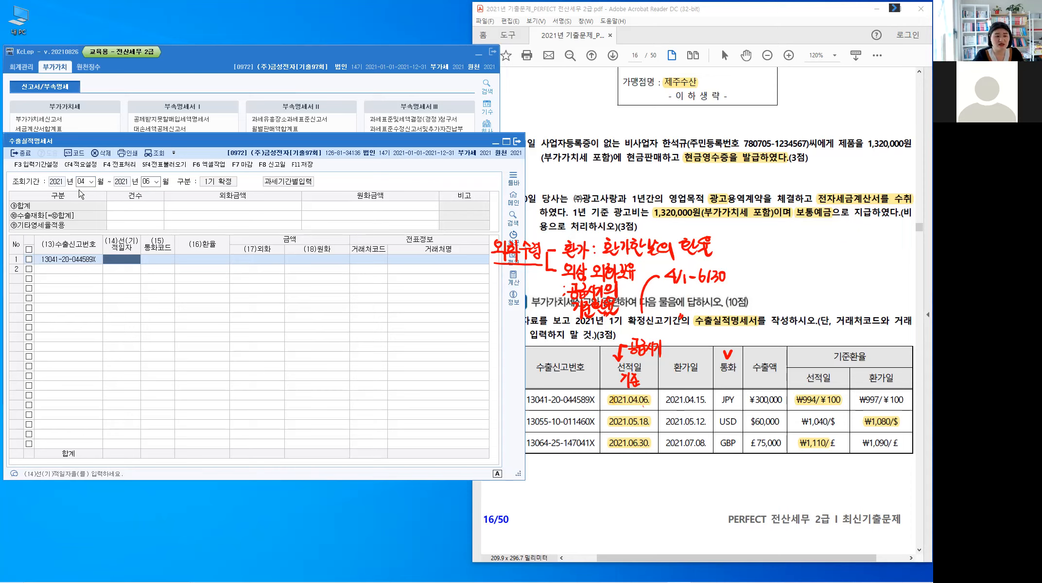
Step: Enter 2021-04-05 as the first row's 선적일자 and look up 일본 to set its currency code to JPY
text(04-05)
key(Return)
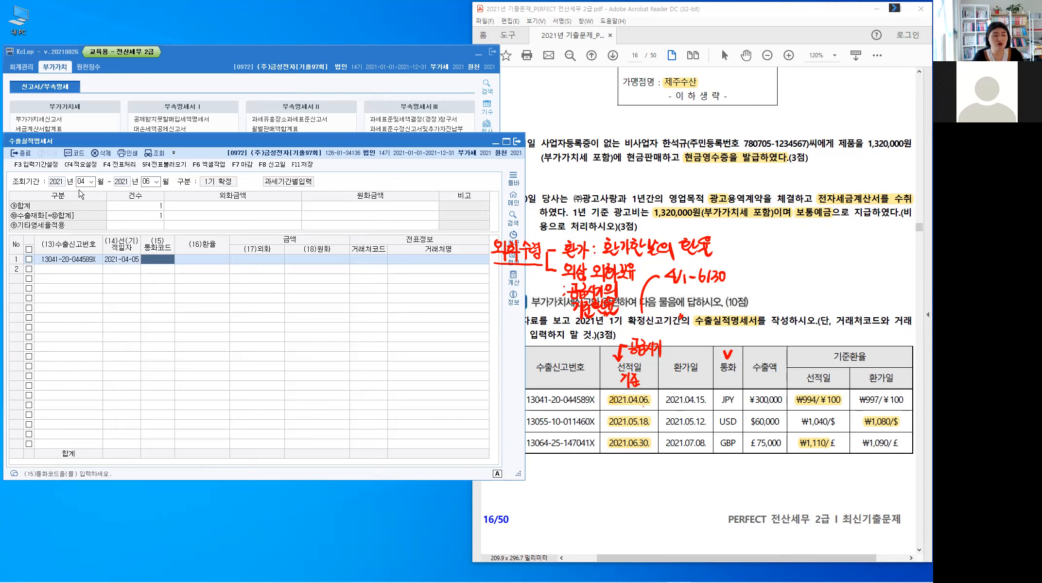
key(F2)
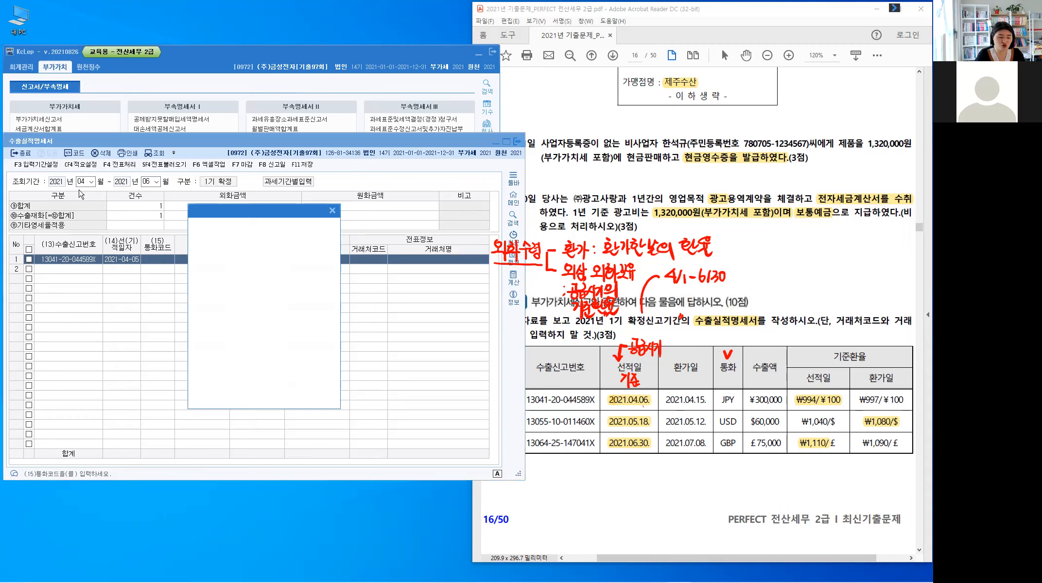
text(이)
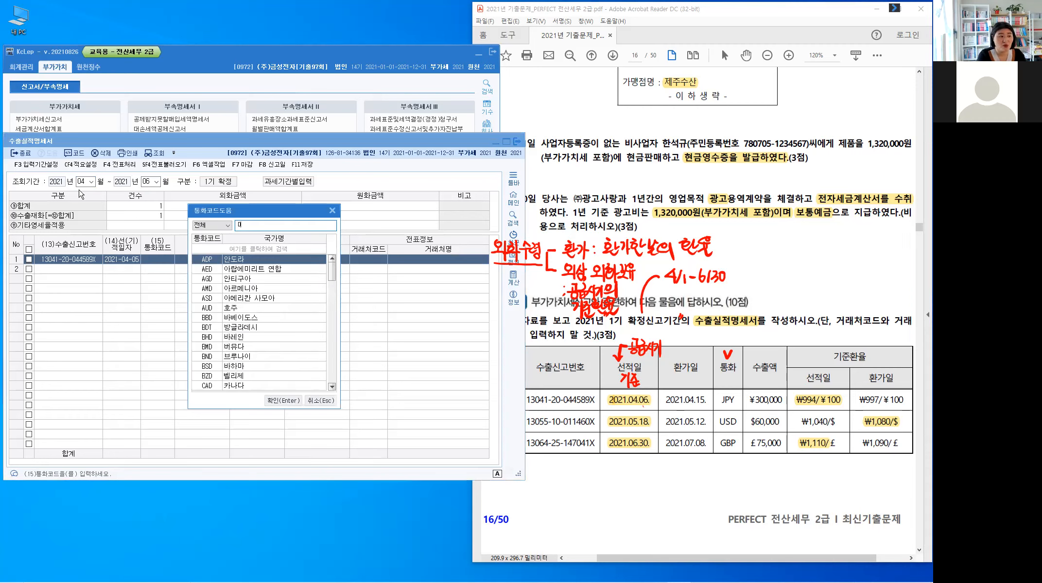
text(ㄹ)
text(본)
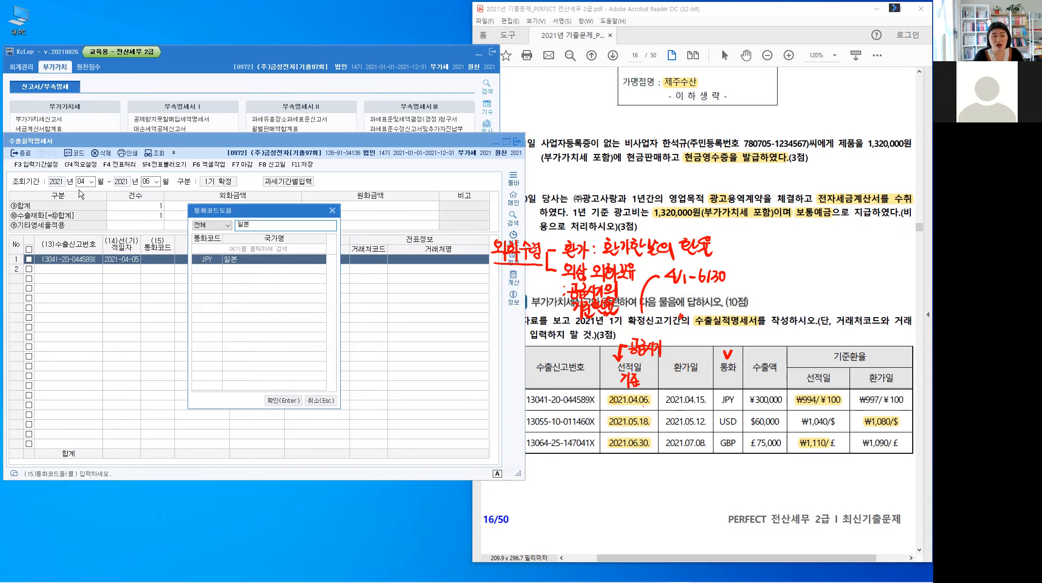
key(BackSpace)
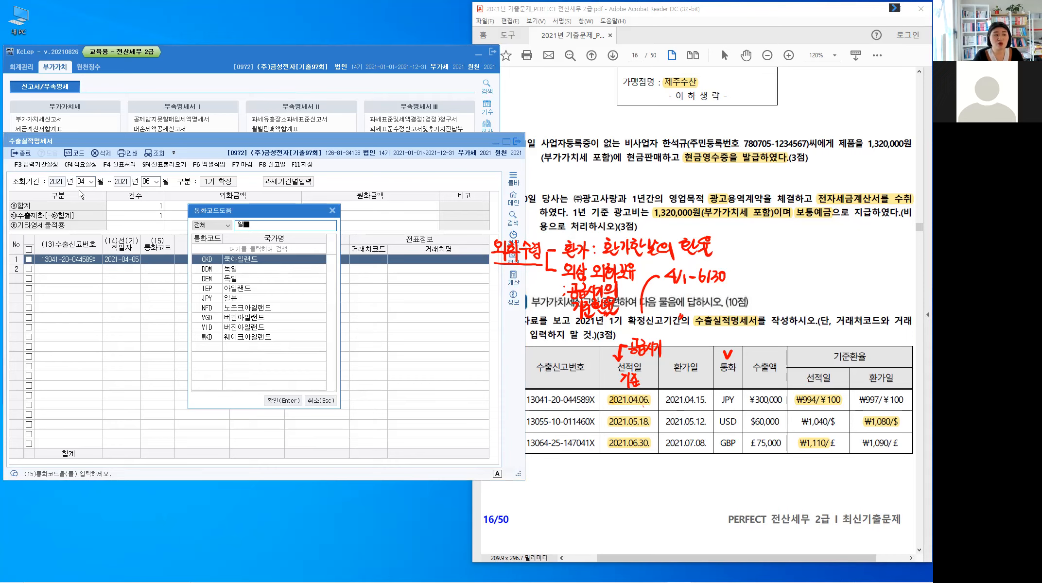
text(본)
key(Return)
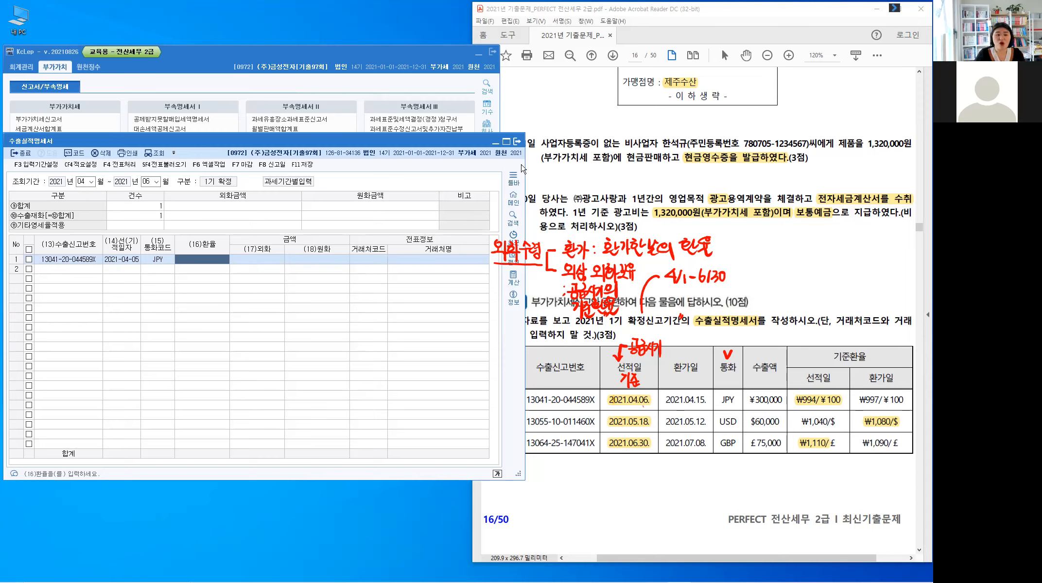
Step: Annotate the ₩994/¥100 shipping-date rate in the PDF with an arrow and the handwritten note "1¥ : 9.94"
click(874, 425)
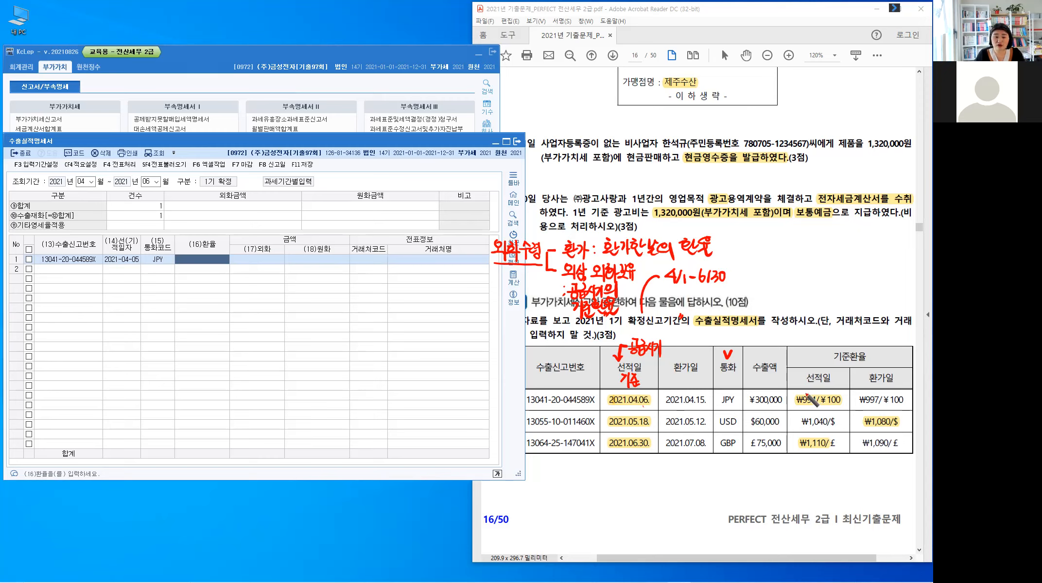
mouse_move(803, 392)
mouse_down()
mouse_move(814, 287)
mouse_move(840, 287)
mouse_up()
click(850, 282)
click(851, 288)
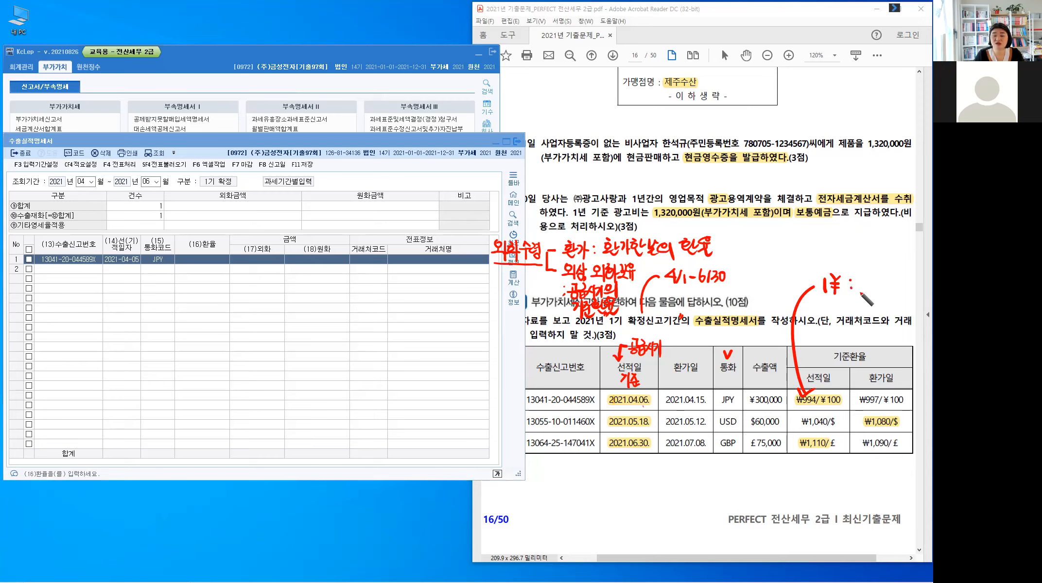
mouse_move(865, 276)
mouse_down()
mouse_move(868, 291)
mouse_move(898, 292)
mouse_up()
click(876, 289)
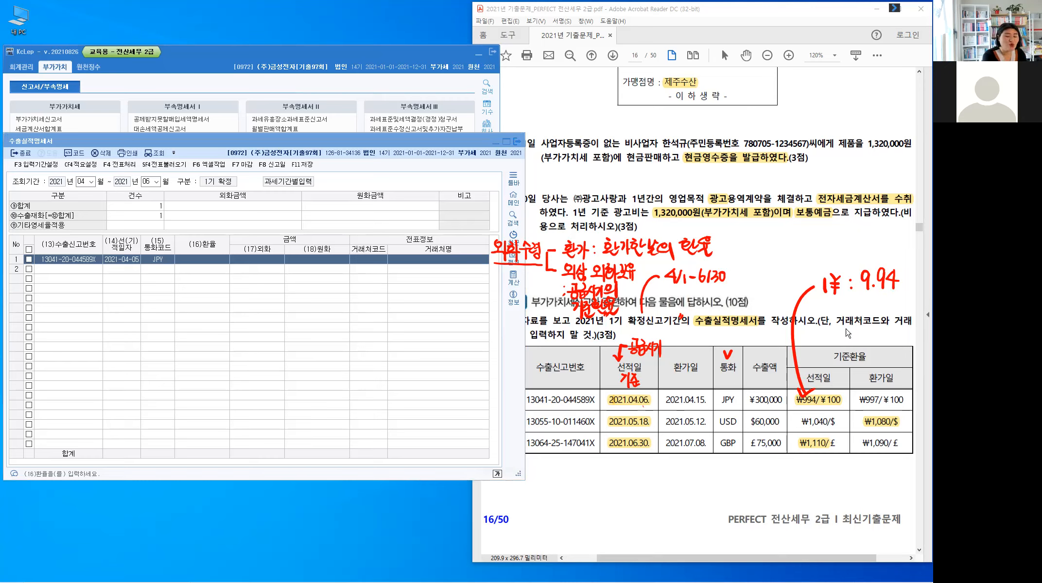
Step: Set the first row's 환율 to 9.94 and its 외화 amount to 300,000, leaving the customer fields blank
click(215, 261)
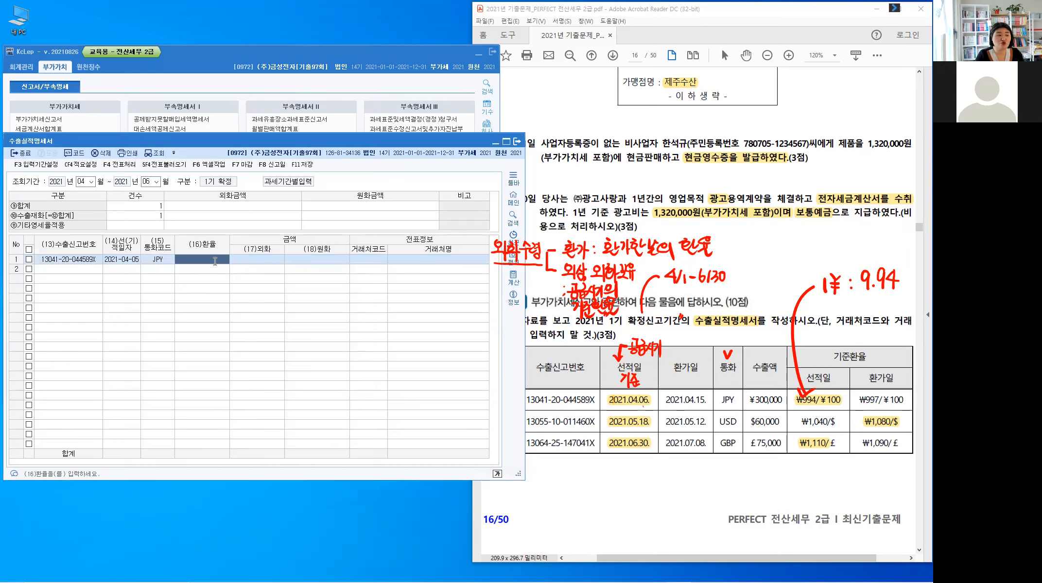
text(9.94)
key(Return)
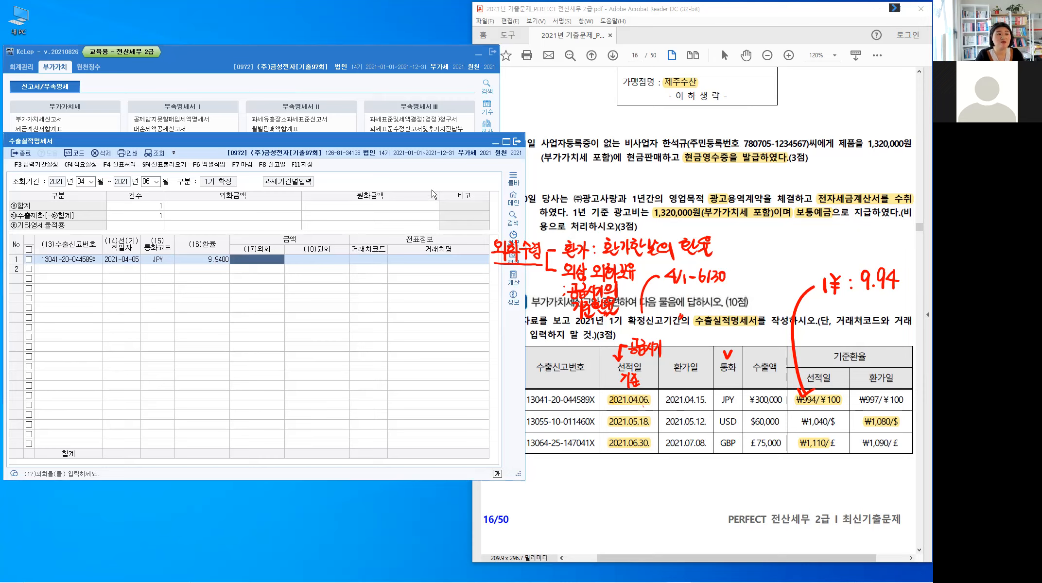
text(300000)
key(Return)
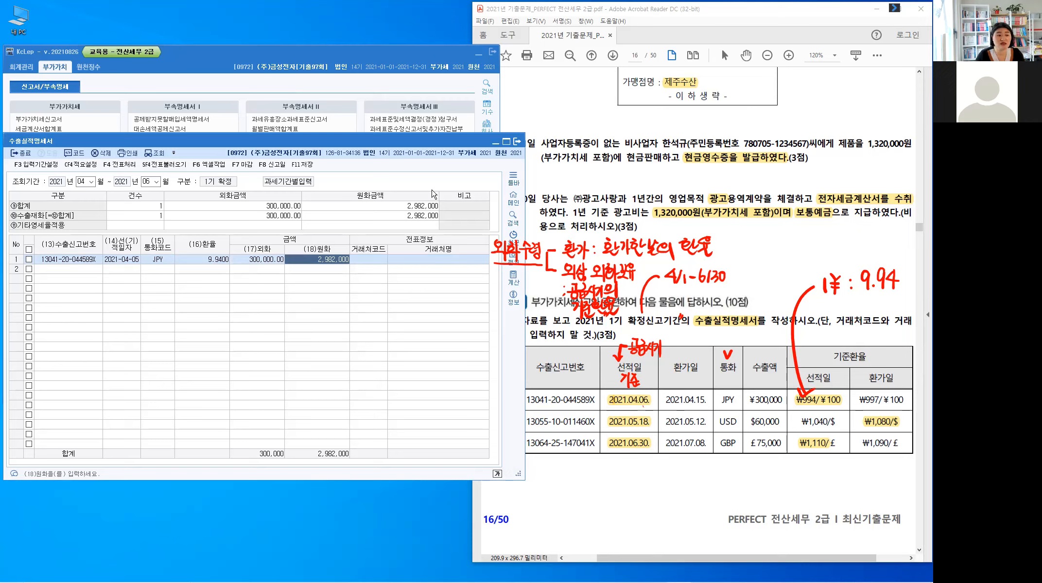
key(Return)
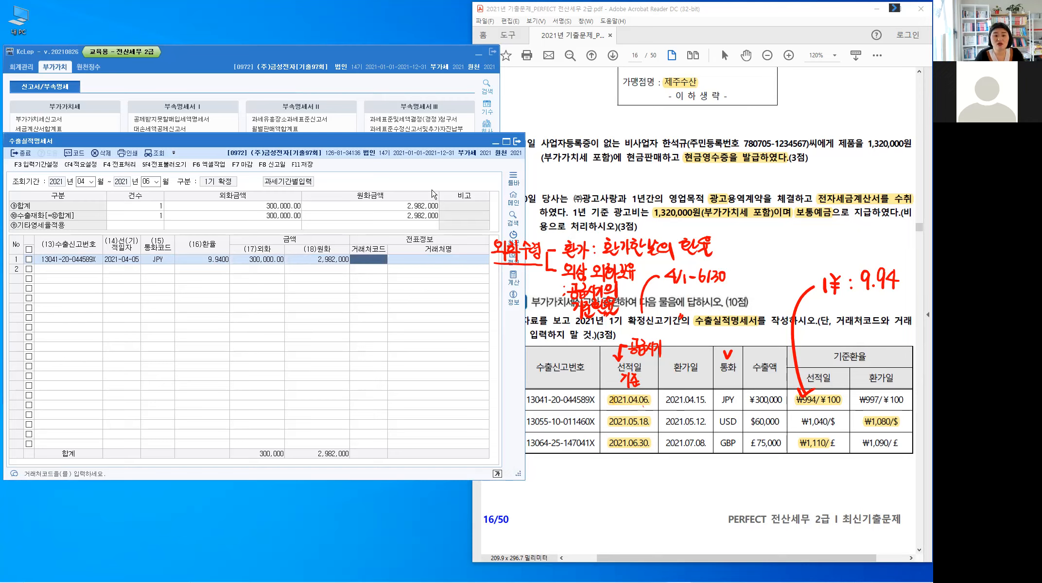
key(Return)
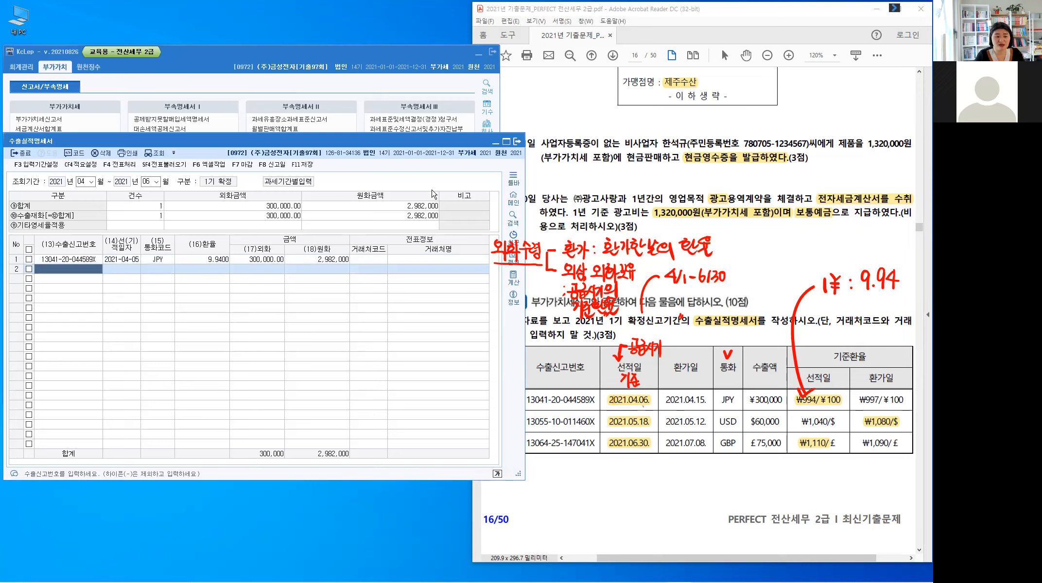
text(1305)
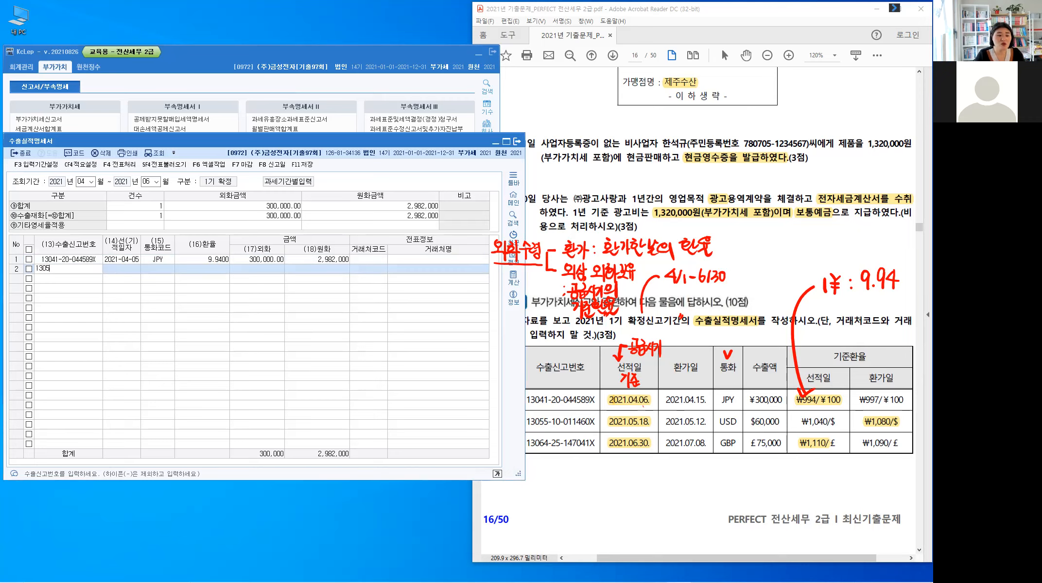
text(510011460)
key(Hangul)
text(X)
key(Return)
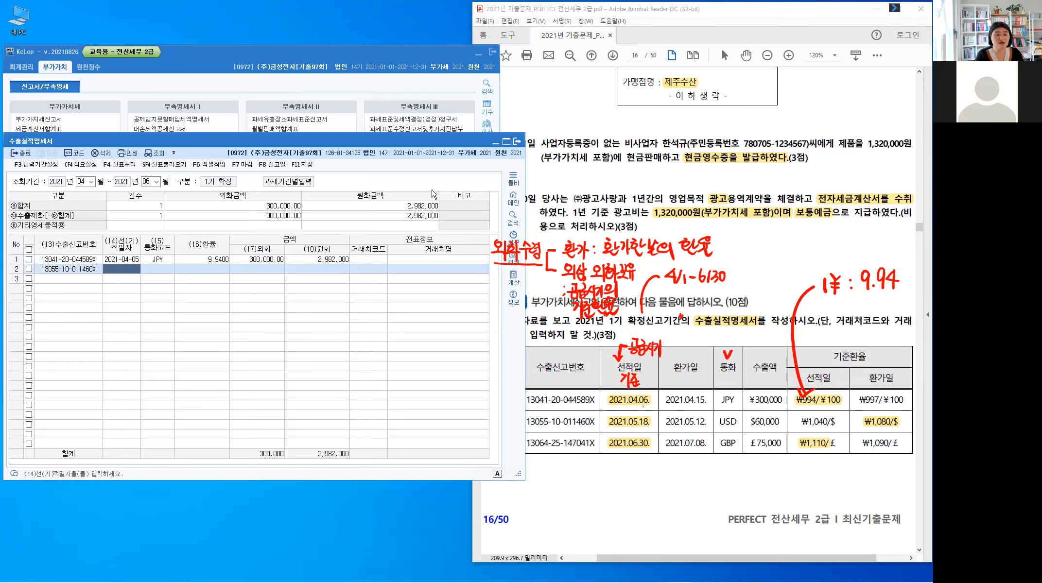
Step: Enter 2021-05-18 as the second row's 선적일자 and set its currency code to USD
key(Hangul)
text(2021-05-1)
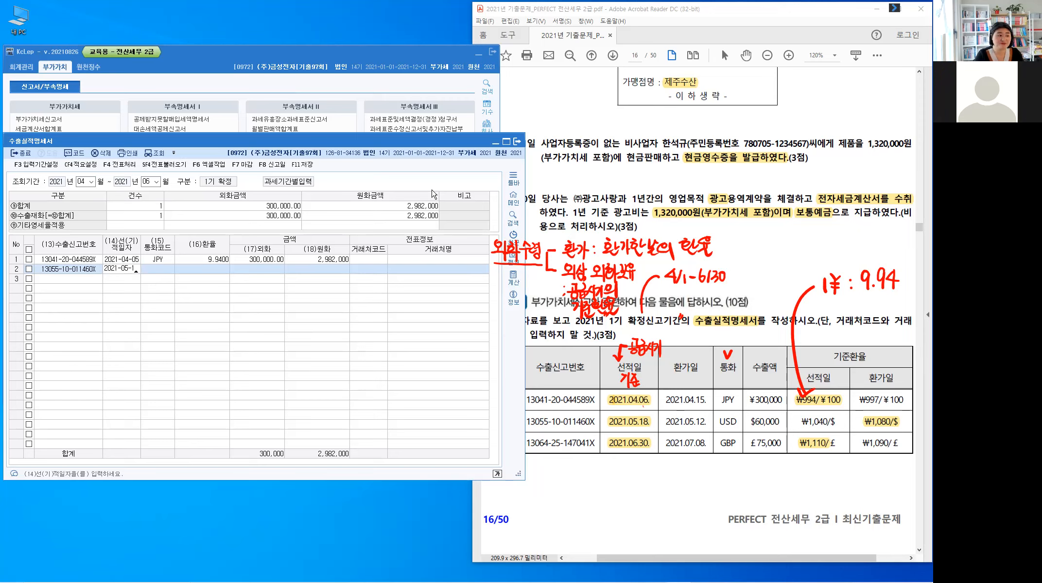
text(8)
key(Return)
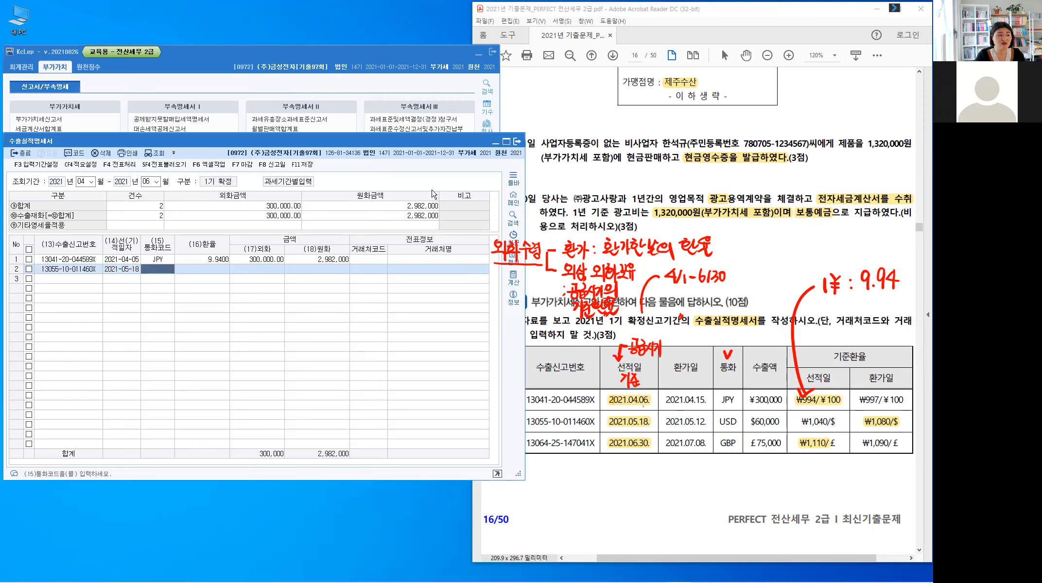
key(F2)
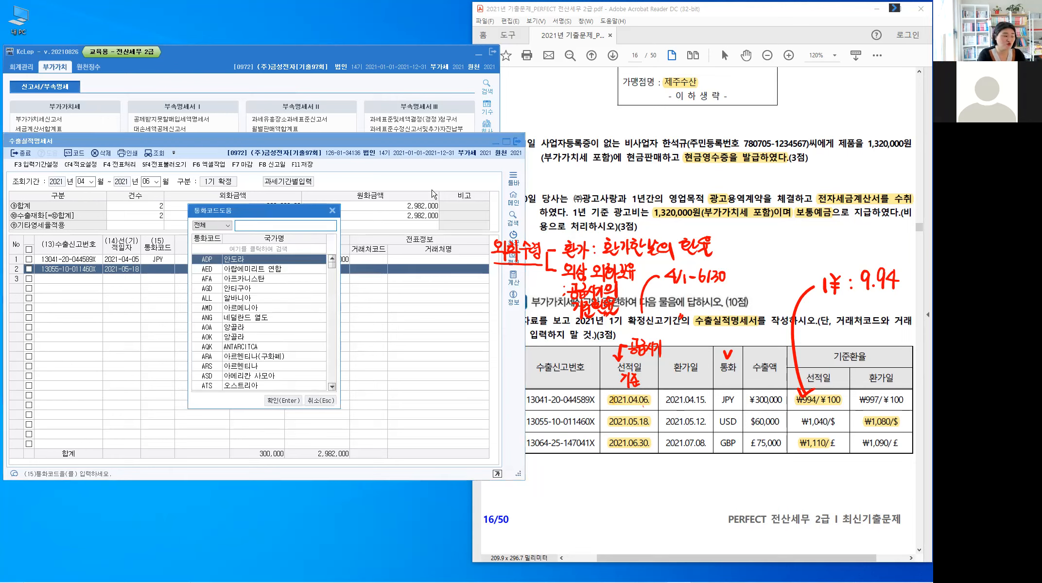
text(미)
key(BackSpace)
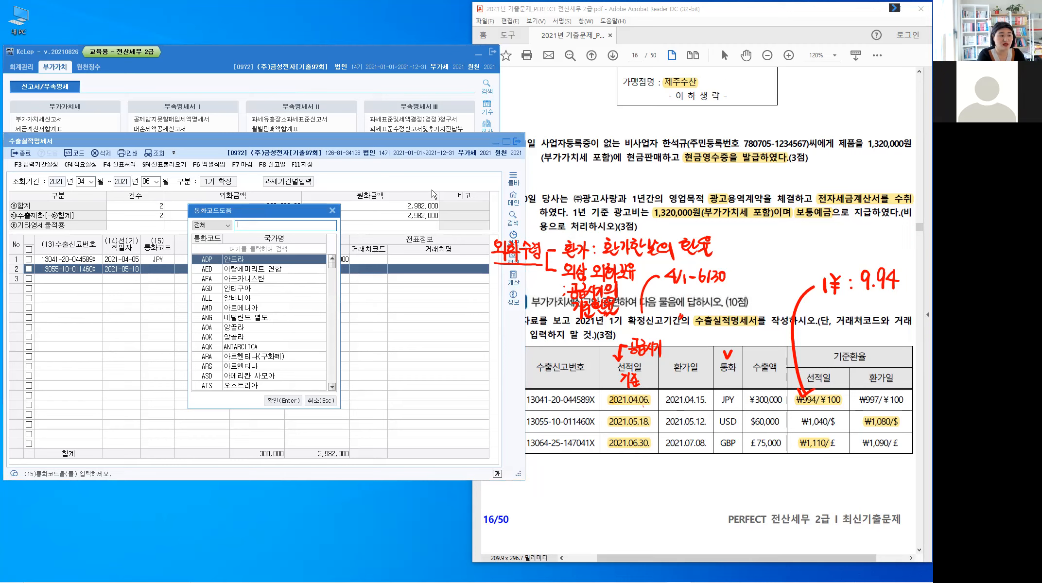
text(USD)
key(Return)
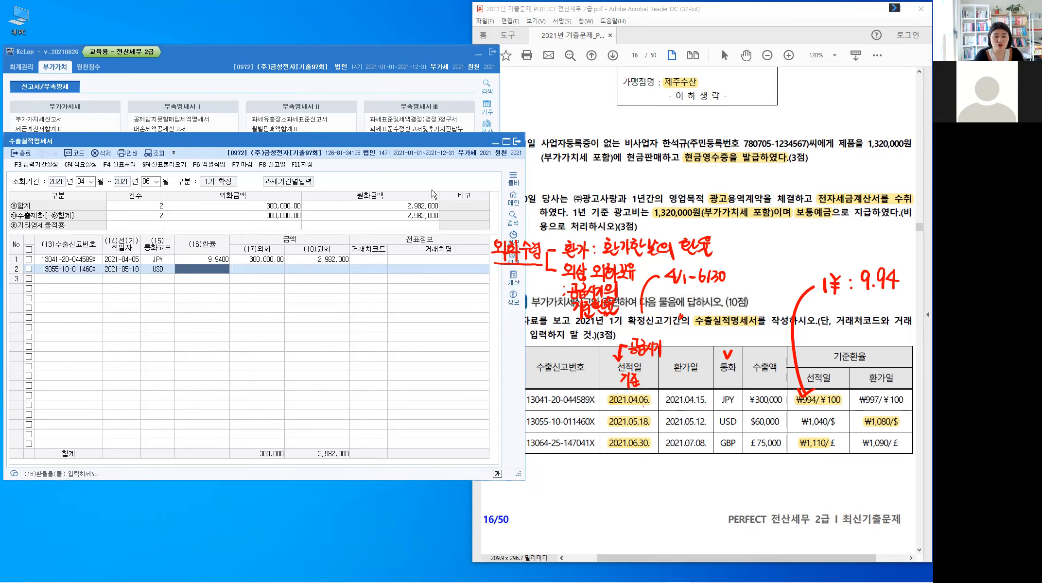
Step: Set the second row's 환율 to 1,080 and its 외화 amount to 60,000, leaving the customer fields blank
text(1,0)
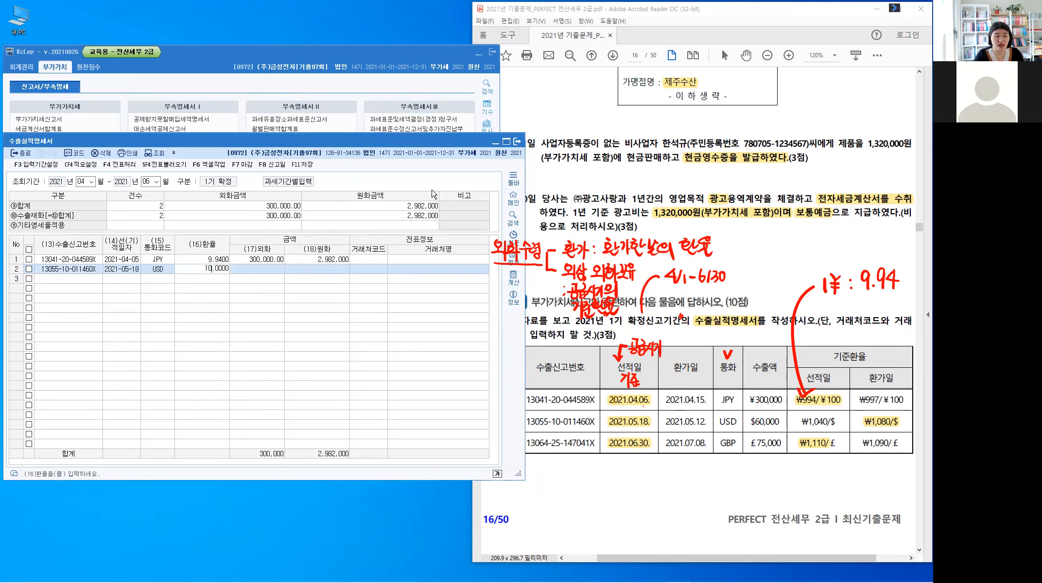
text(80)
key(Return)
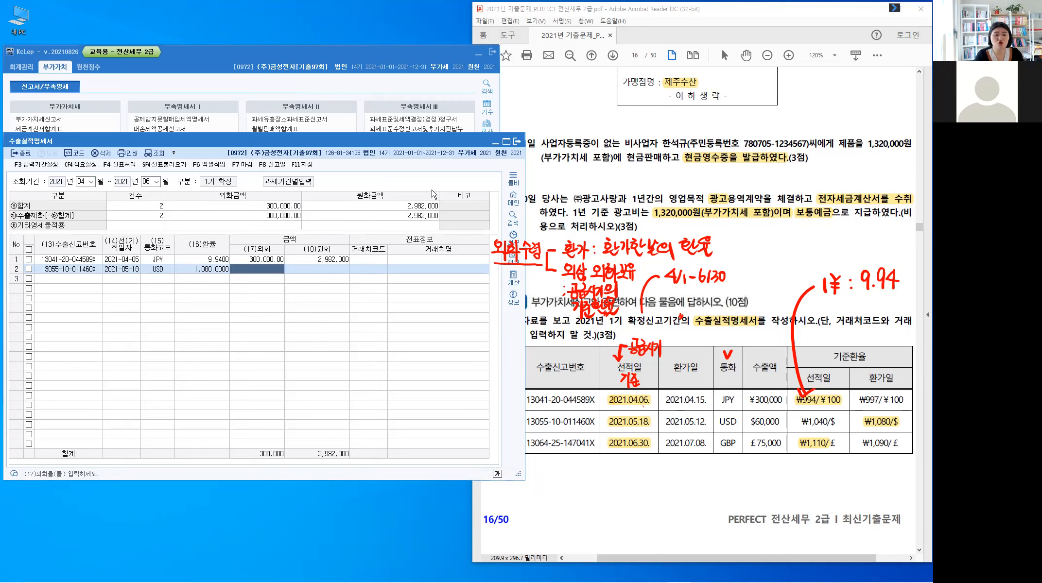
text(6)
text(0,000)
key(Return)
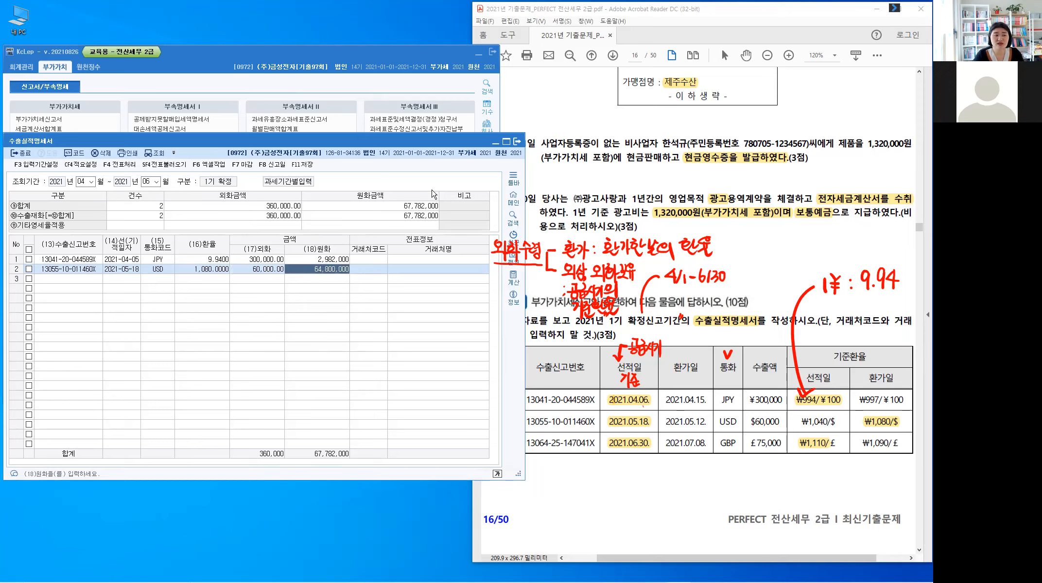
key(Return)
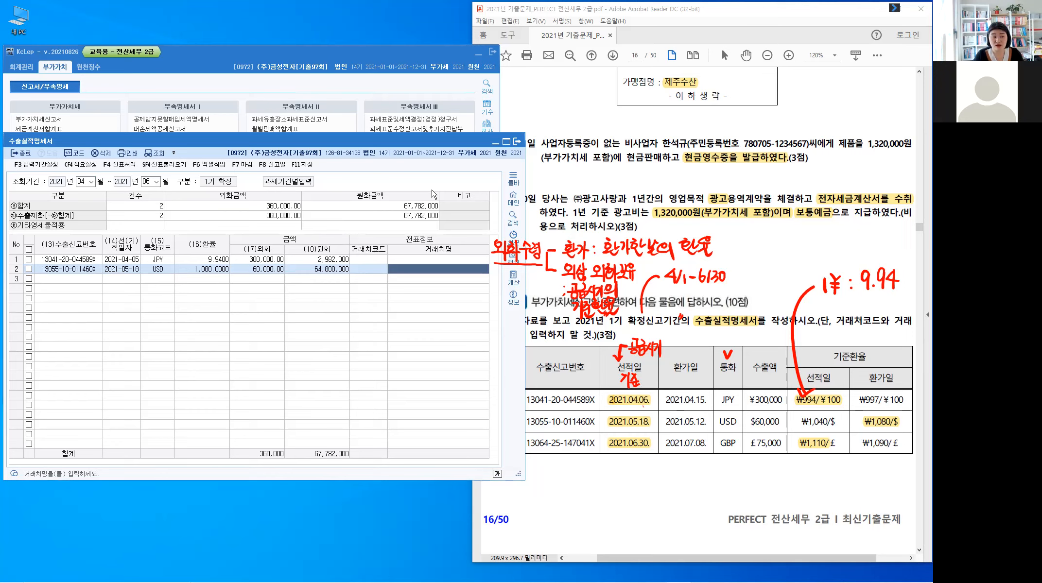
key(Return)
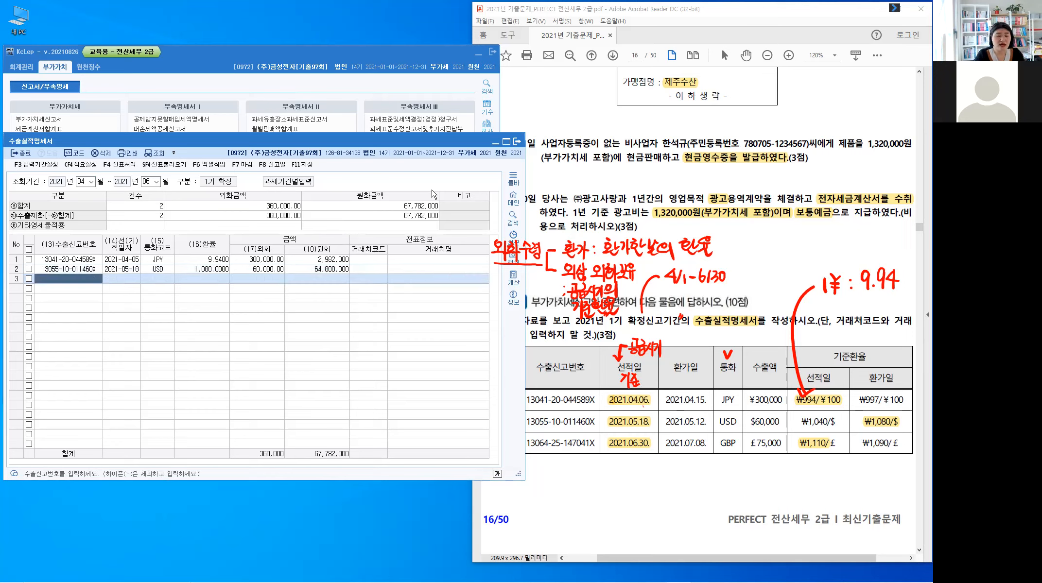
text(1306425147041X)
key(Return)
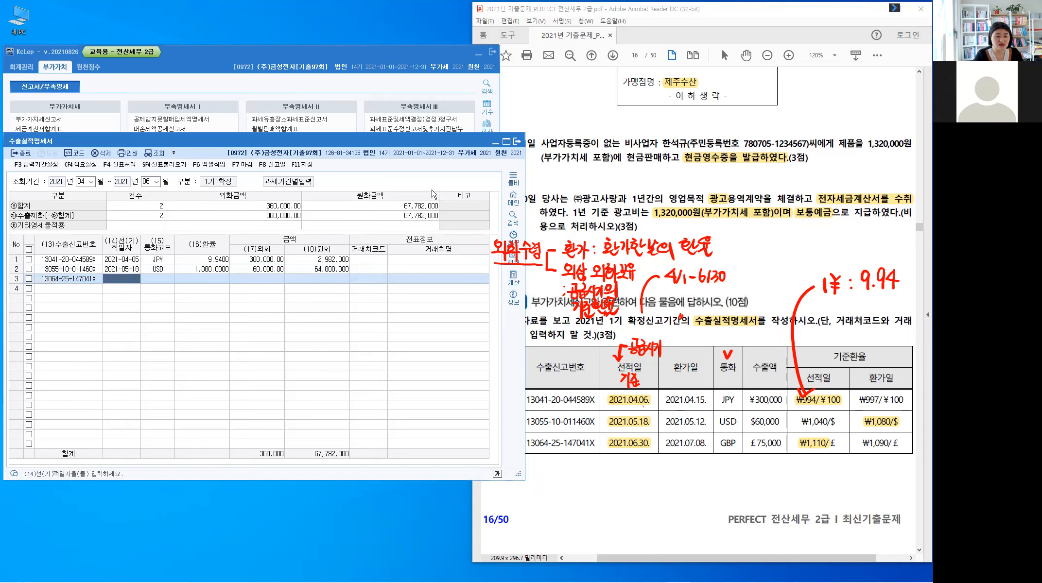
Step: Enter 2021-06-30 as the third row's 선적일자 and look up 영국 to set its currency code to GBP
text(2021-)
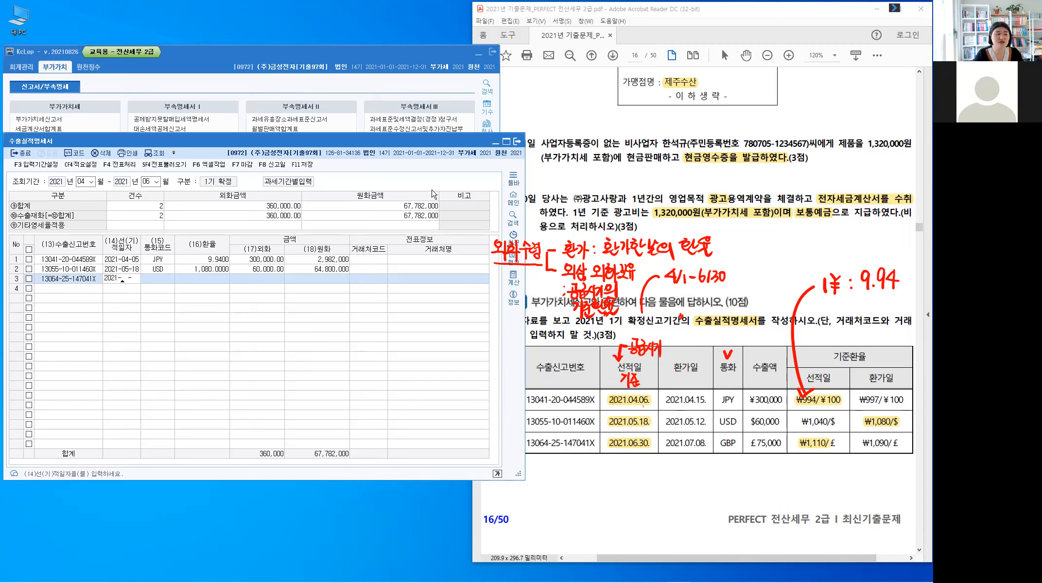
text(06-30)
key(Return)
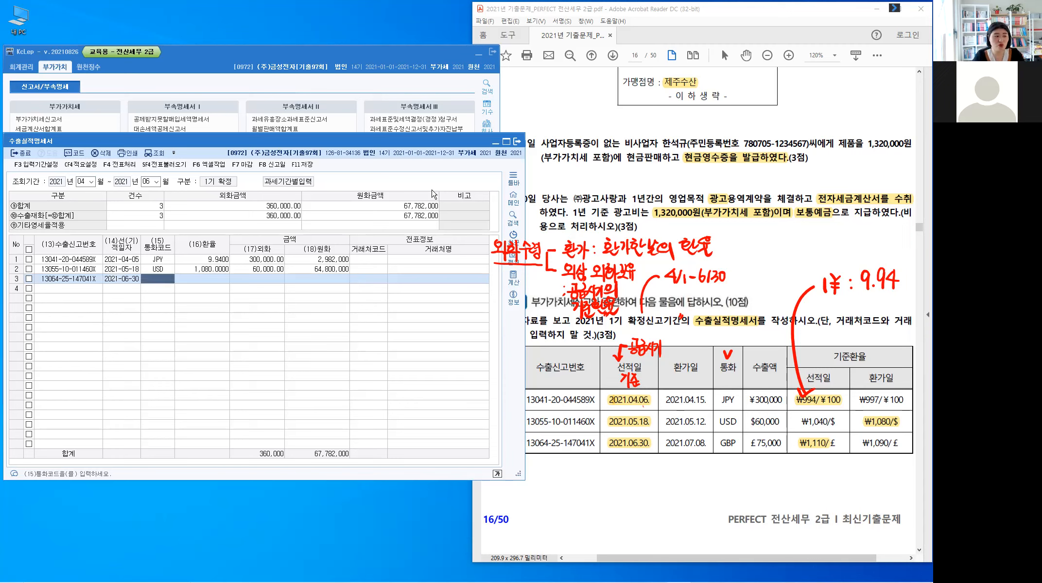
key(F2)
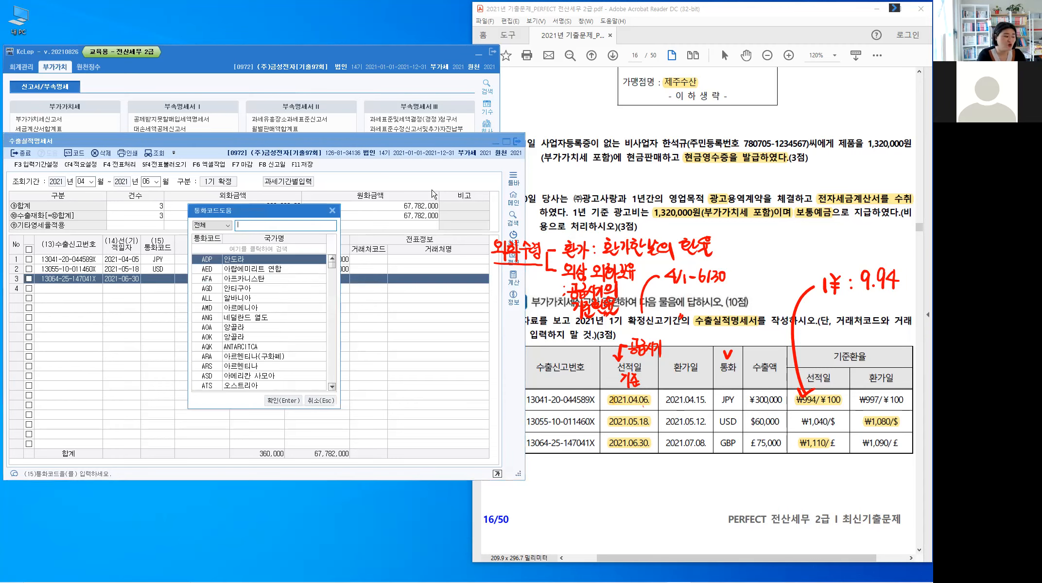
text(DUDRN)
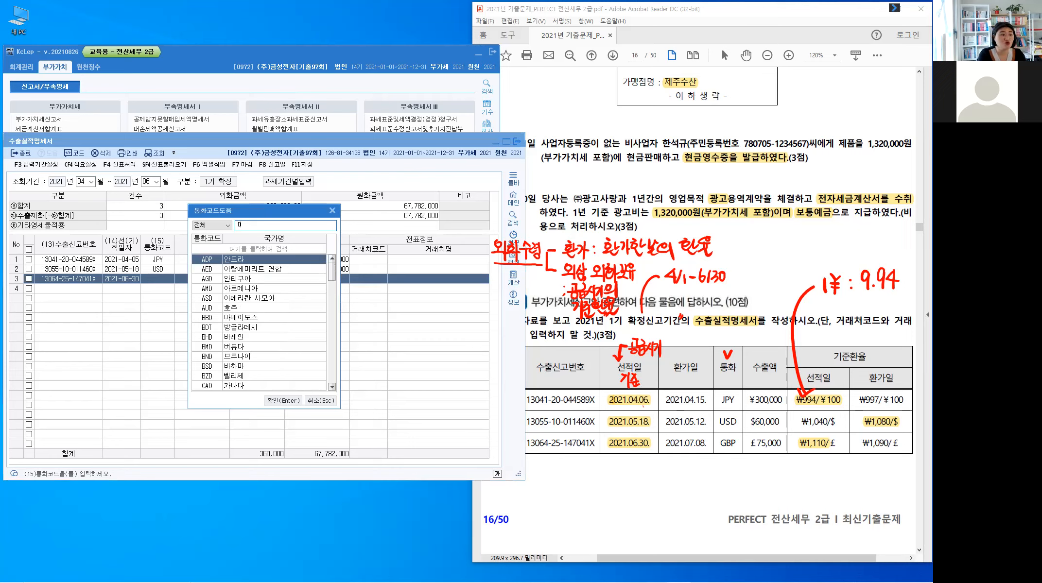
key(BackSpace)
key(BackSpace)
key(BackSpace)
key(BackSpace)
key(BackSpace)
text(여ㅇ구)
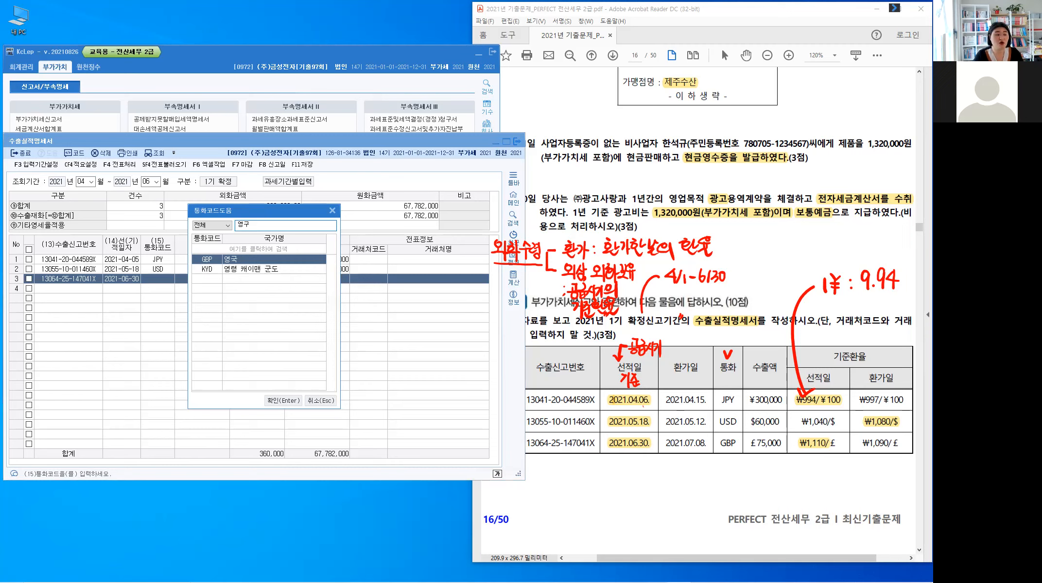
key(Return)
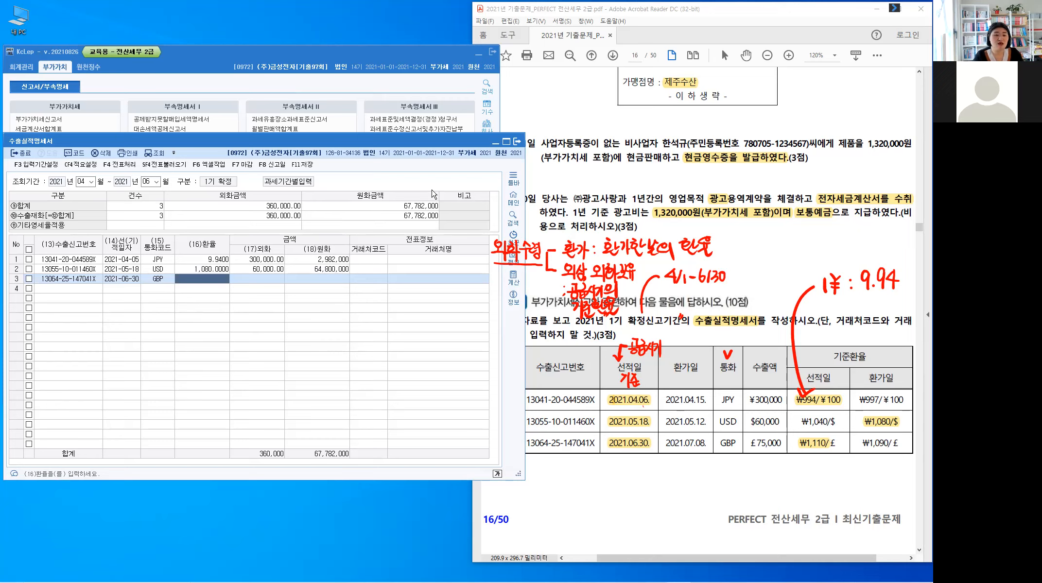
Step: Set the third row's 환율 to 1,110 and its 외화 amount to 75,000, leaving the customer fields blank
text(1110)
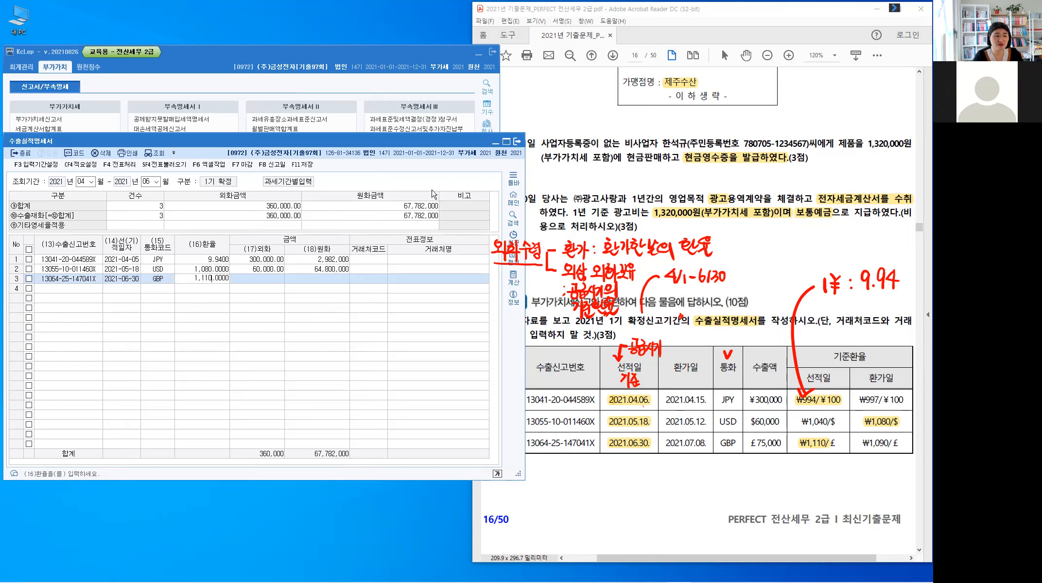
key(Return)
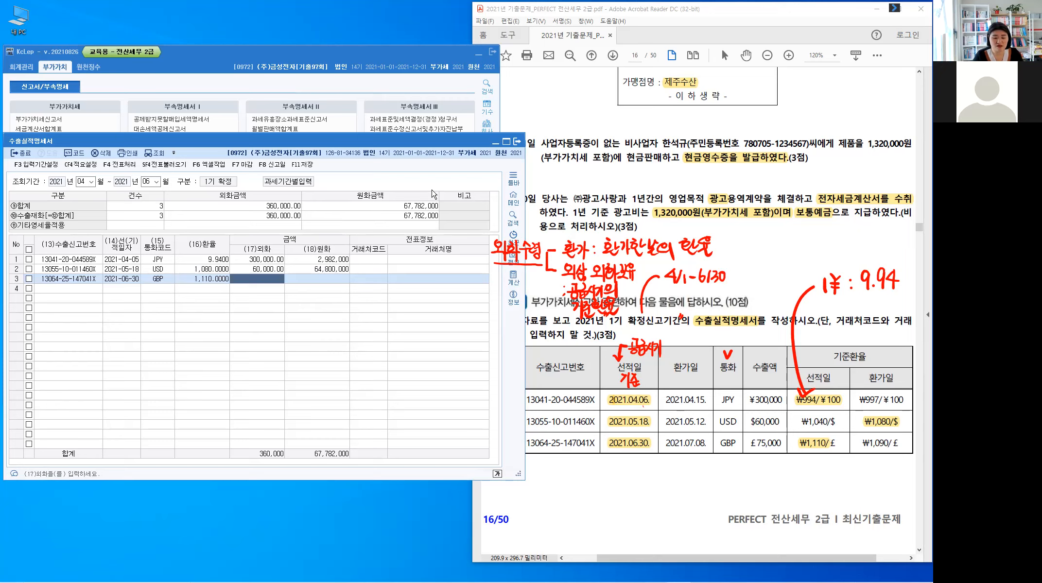
text(75,000)
key(Return)
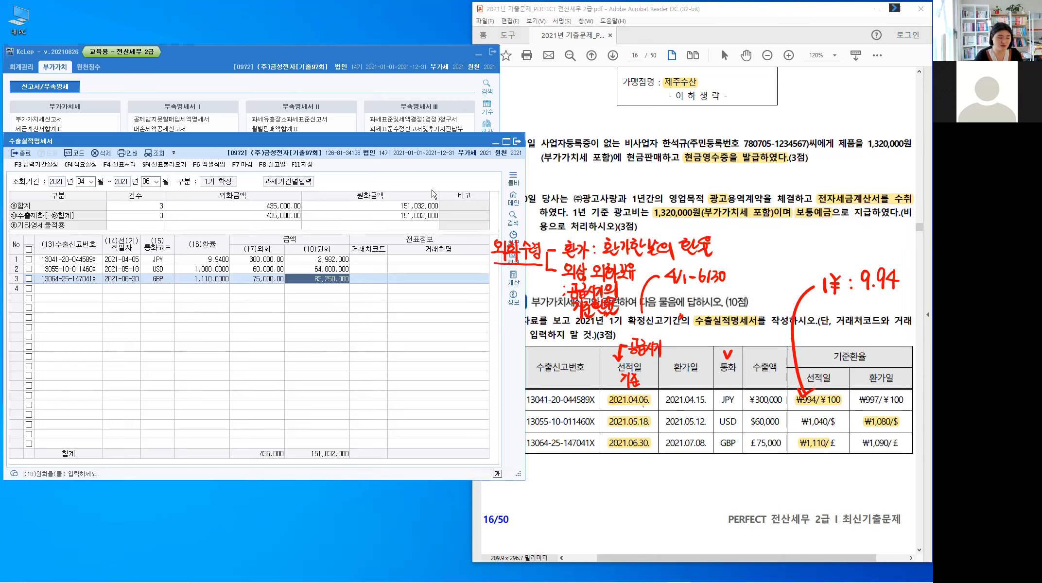
key(Return)
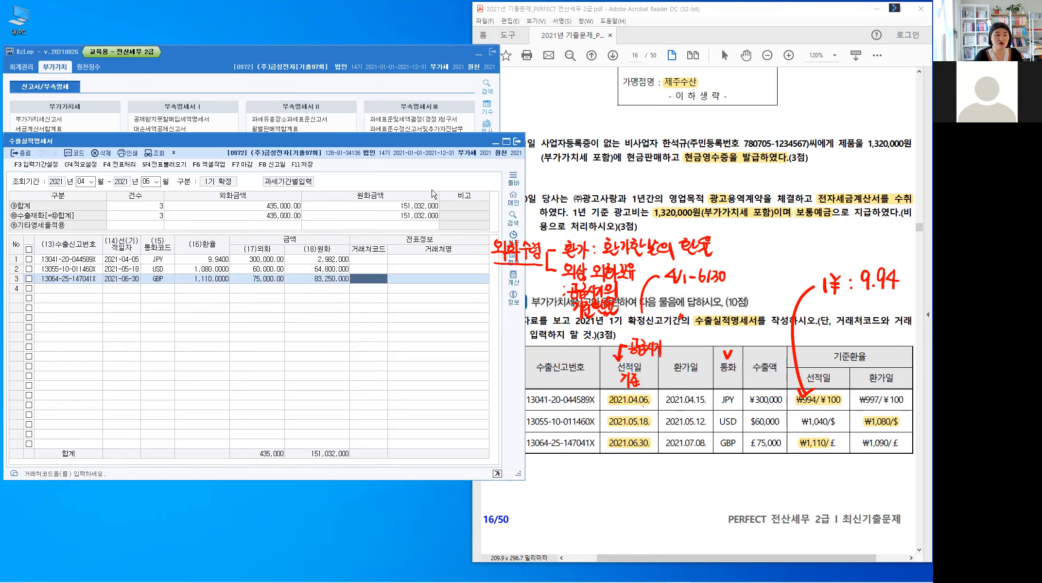
key(Return)
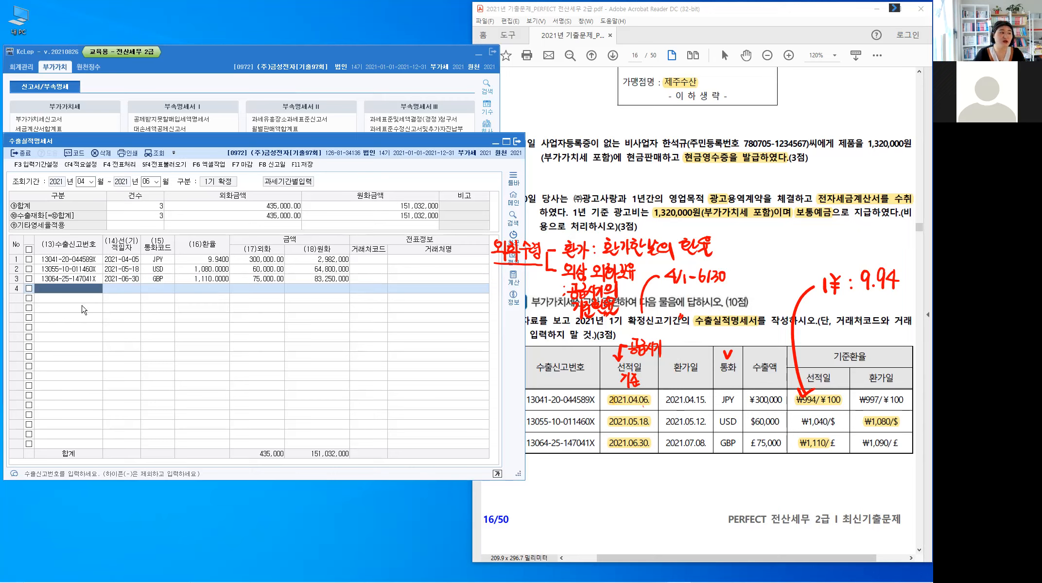
Step: Save and close the 수출실적명세서, and clear all handwritten notes from the problem PDF in Acrobat Reader
click(302, 166)
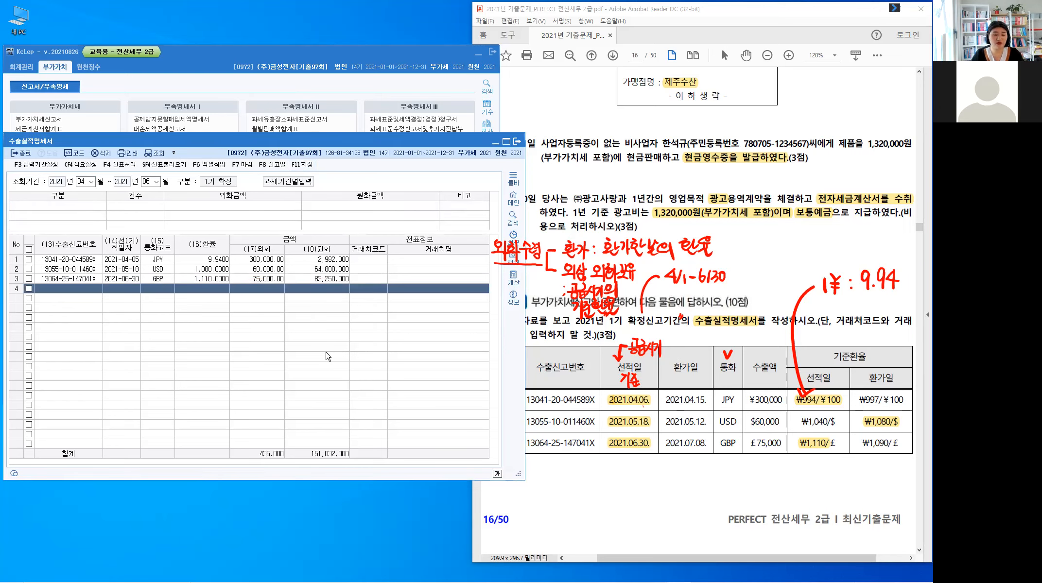
key(Escape)
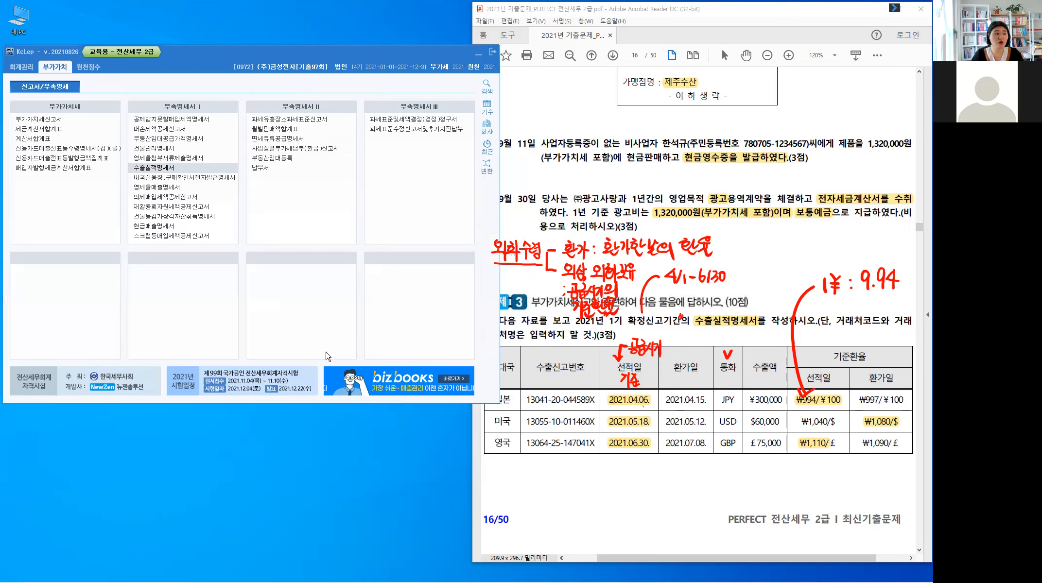
click(601, 480)
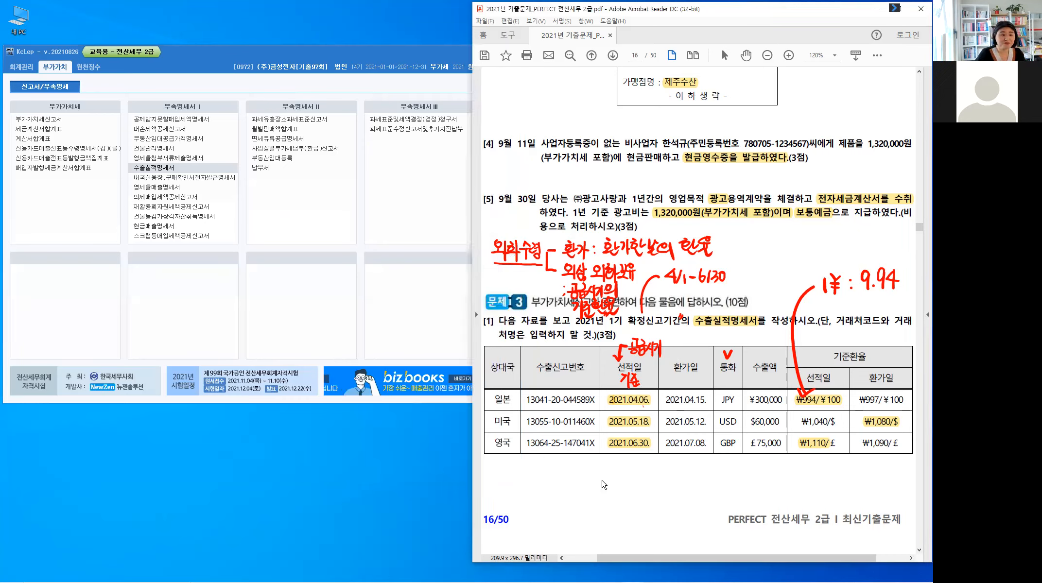
key(alt+c)
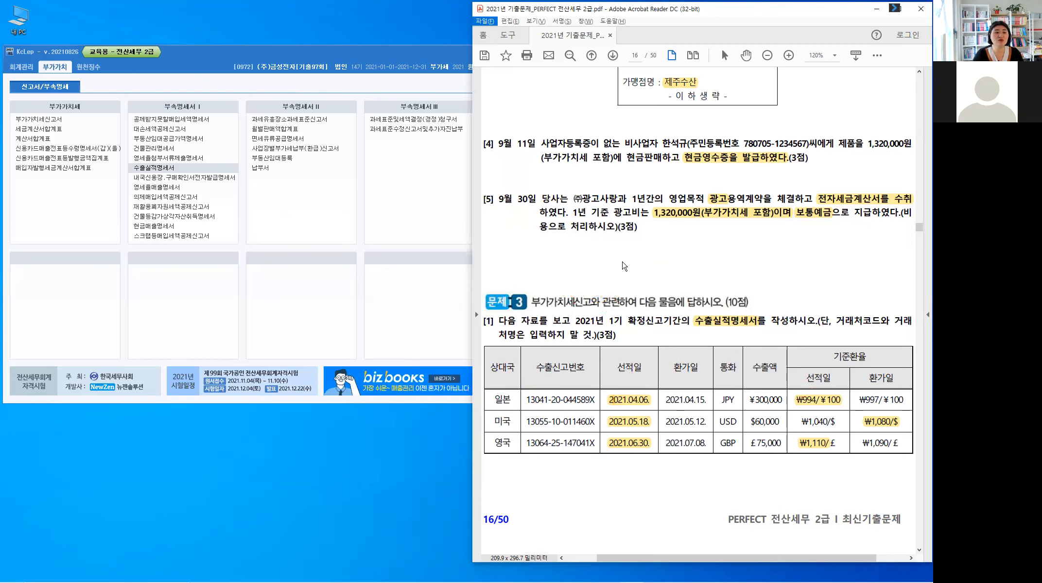
click(626, 290)
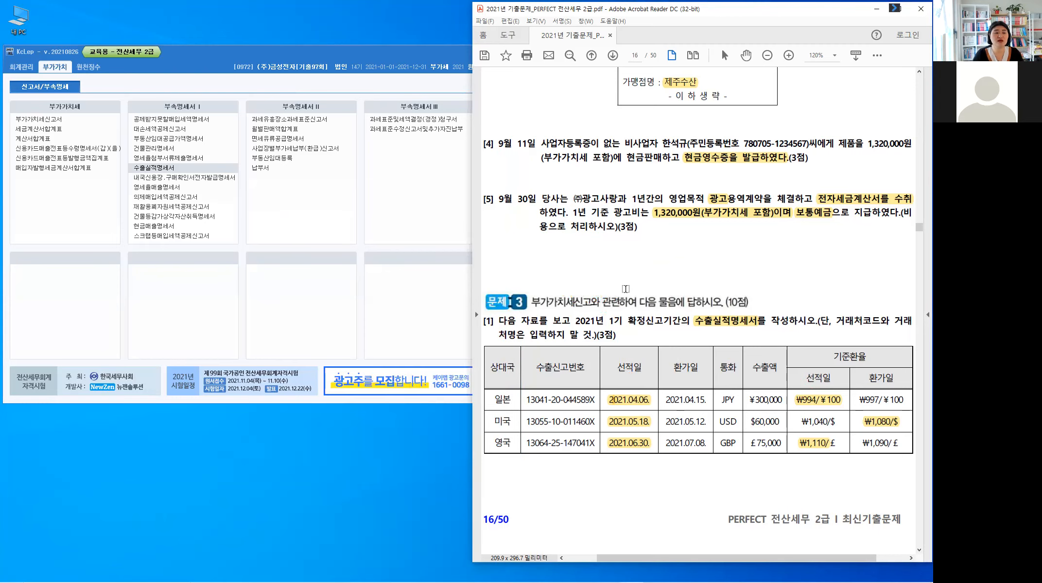
Step: Write 10/1~12/31 by hand above 제2기 in Problem 3 [2] on page 17
scroll(626, 289, down, 2)
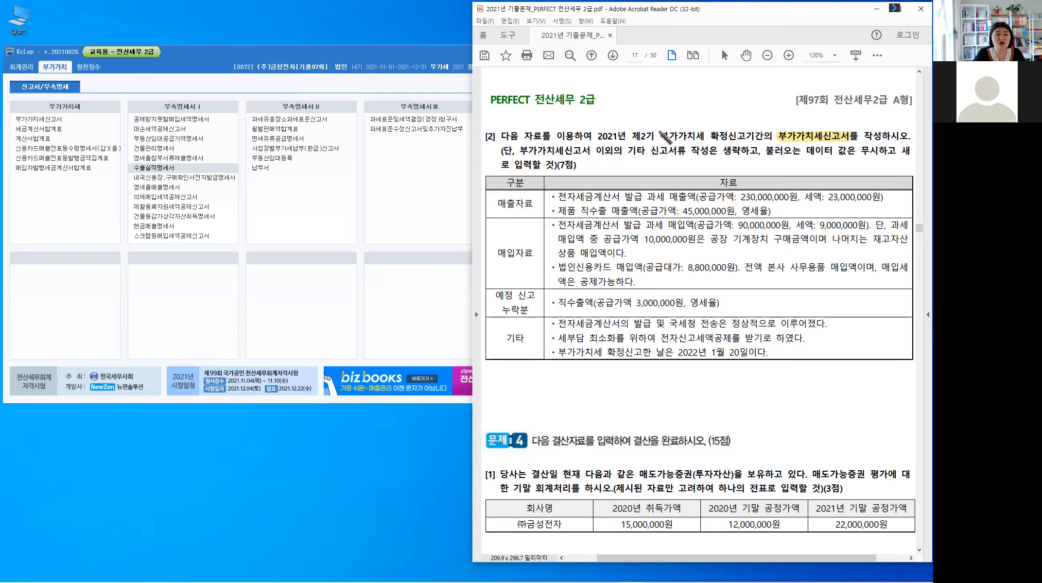
mouse_move(645, 128)
mouse_down()
mouse_move(673, 109)
mouse_move(683, 122)
mouse_up()
drag(689, 117, 714, 121)
drag(716, 112, 723, 122)
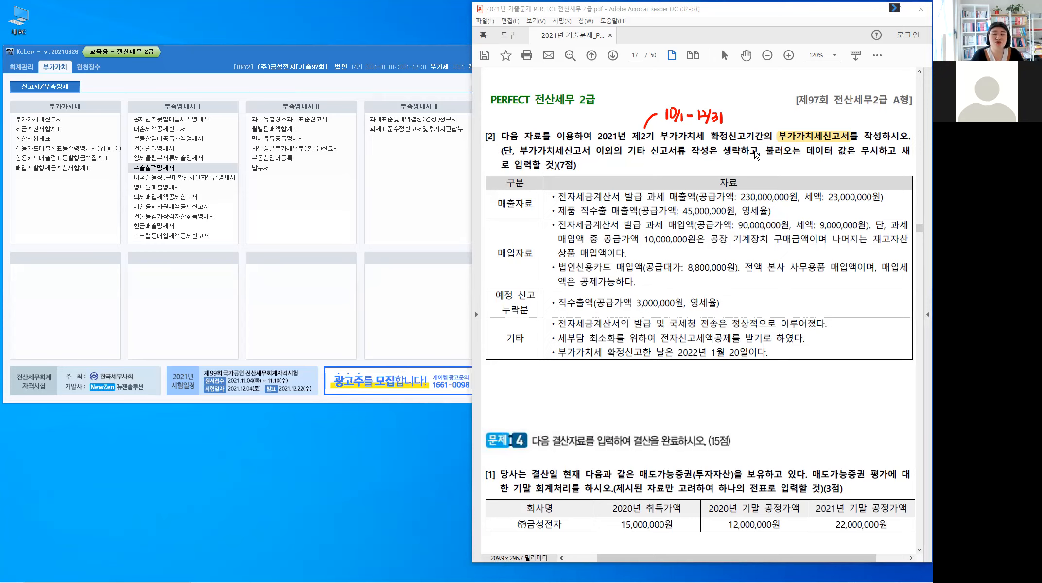
Step: Open the 부가가치세신고서 in KcLep for the period 2021-10-01 to 2021-12-31
click(57, 121)
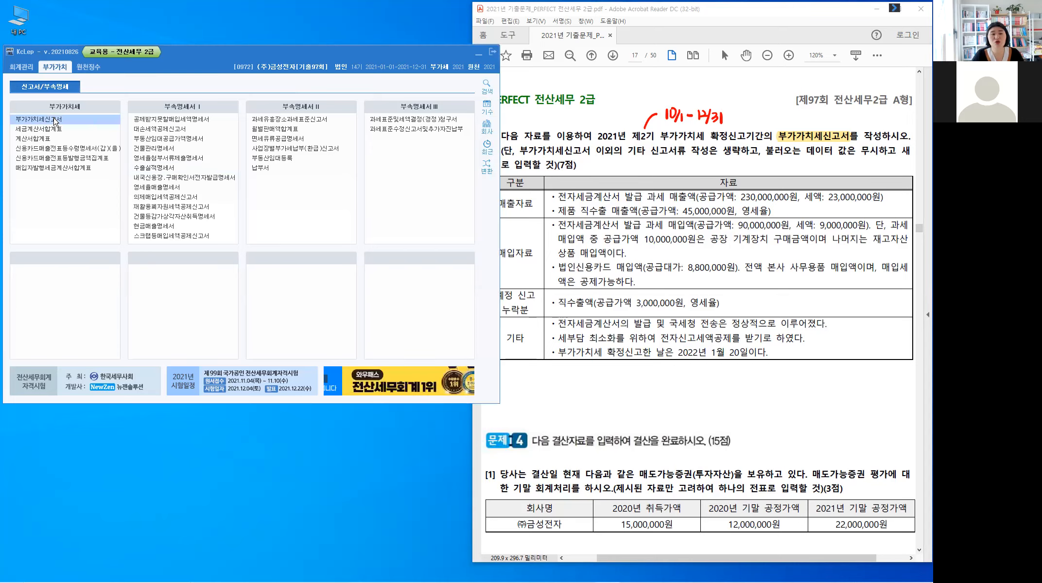
click(55, 122)
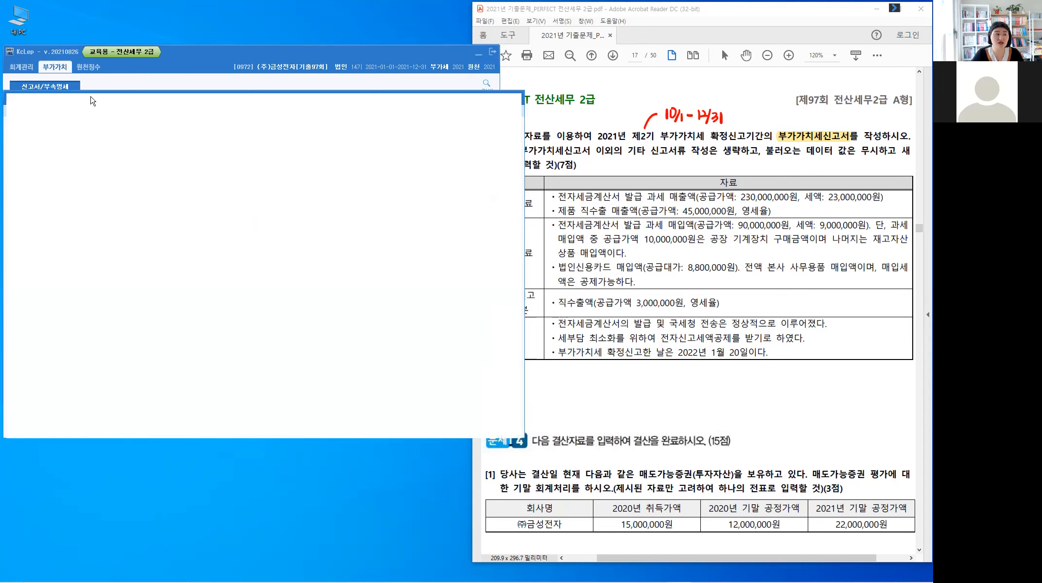
text(10)
key(Return)
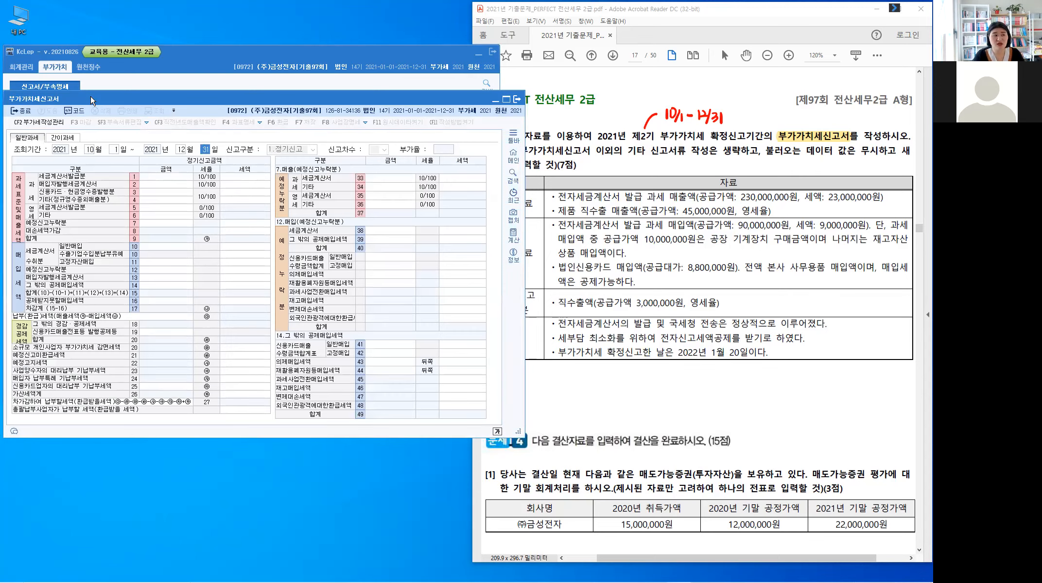
key(Return)
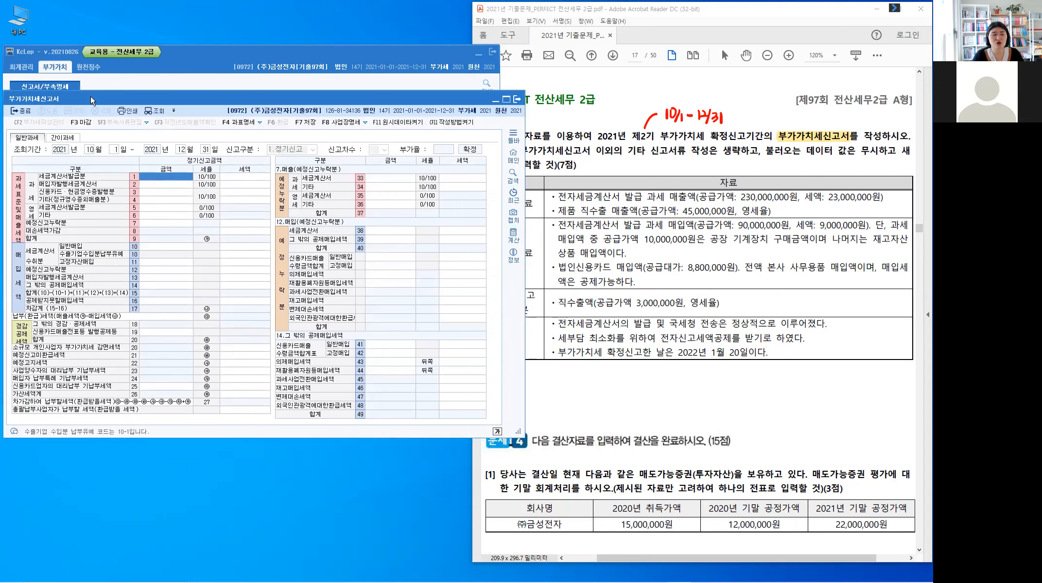
key(Return)
key(Left)
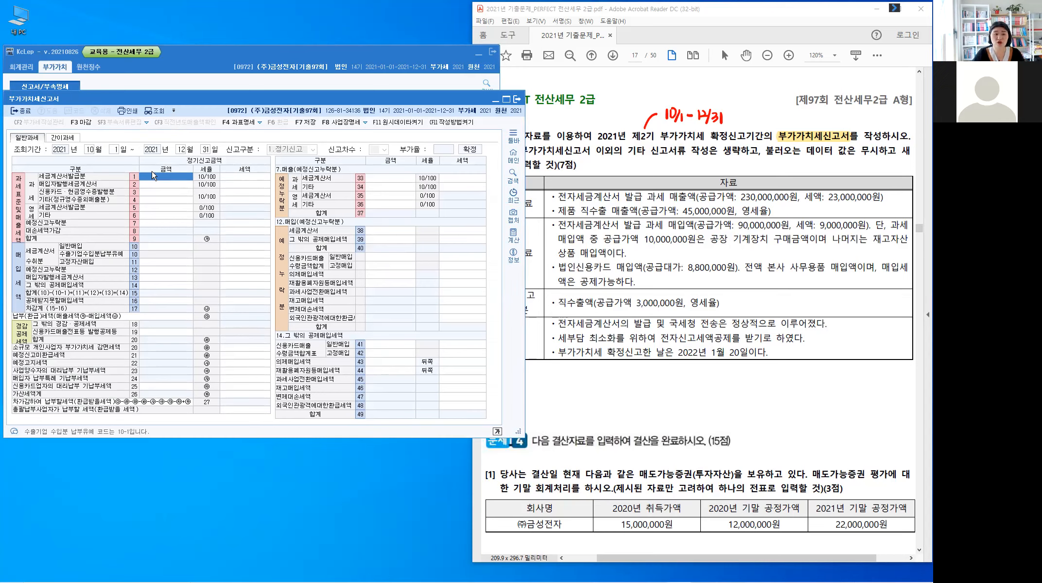
Step: In the PDF's 기타 row, highlight 정상, 전자신고세액공제 and 2022년 1월 20일, and write 10,000원 beside the tax credit sentence
click(589, 395)
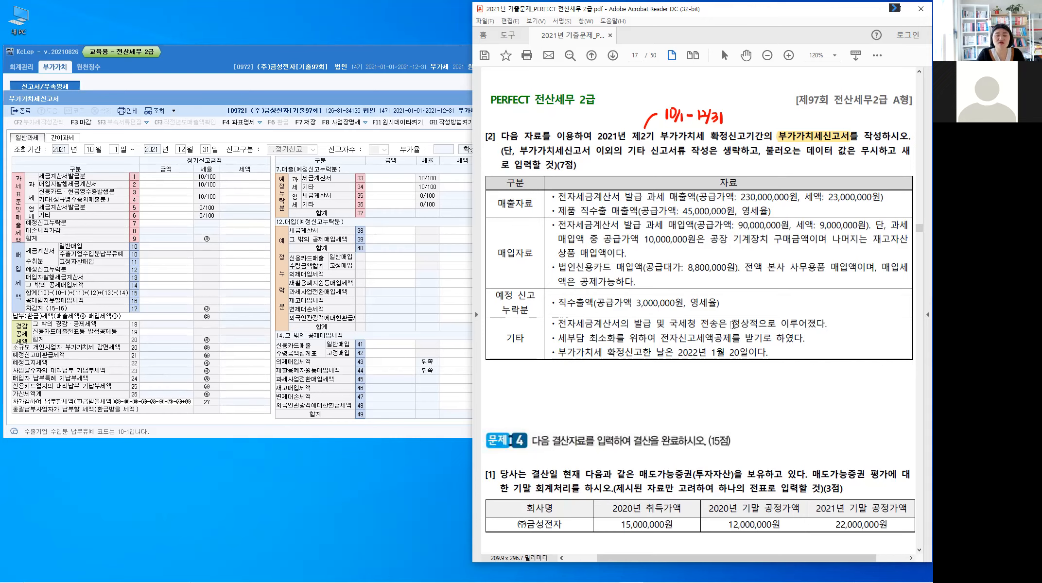
drag(732, 323, 748, 330)
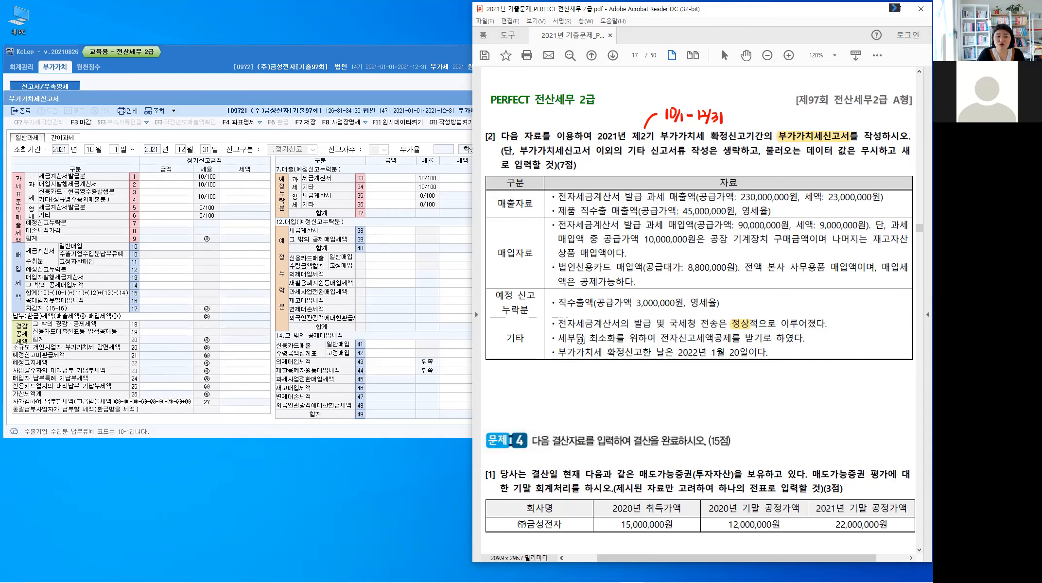
drag(695, 338, 727, 343)
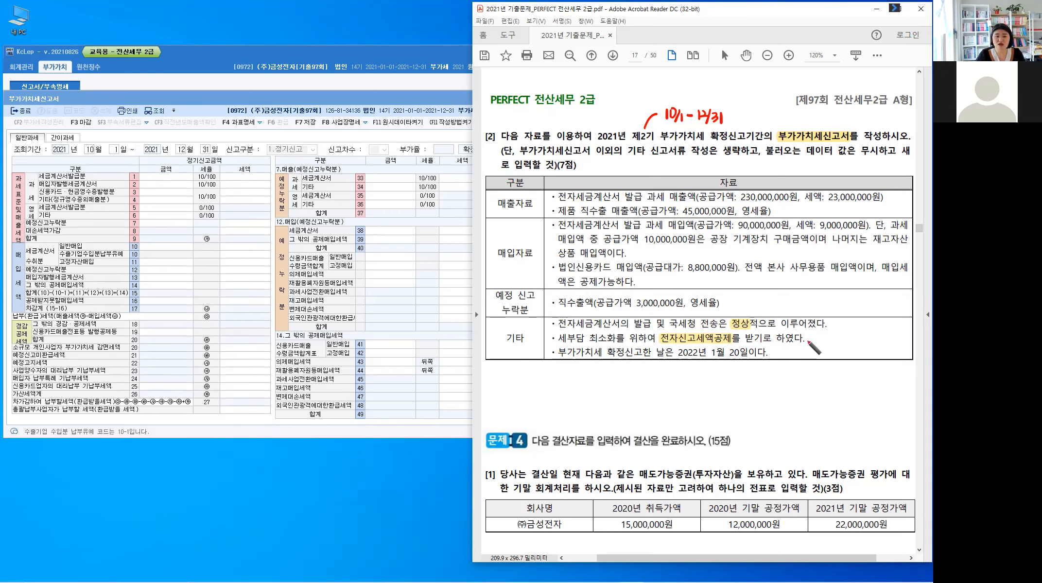
drag(811, 336, 837, 337)
click(824, 342)
drag(843, 337, 858, 348)
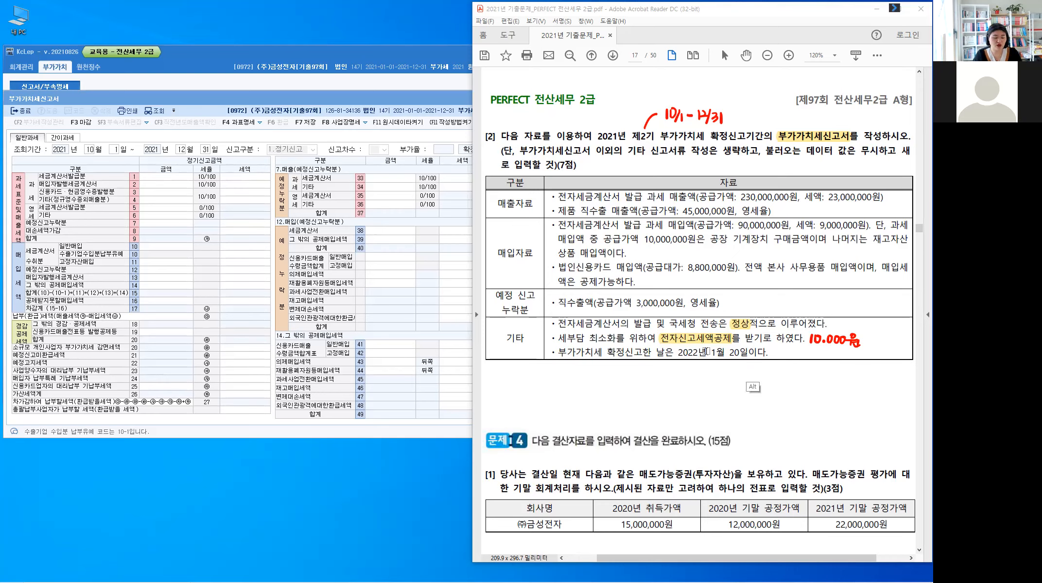
drag(676, 353, 745, 360)
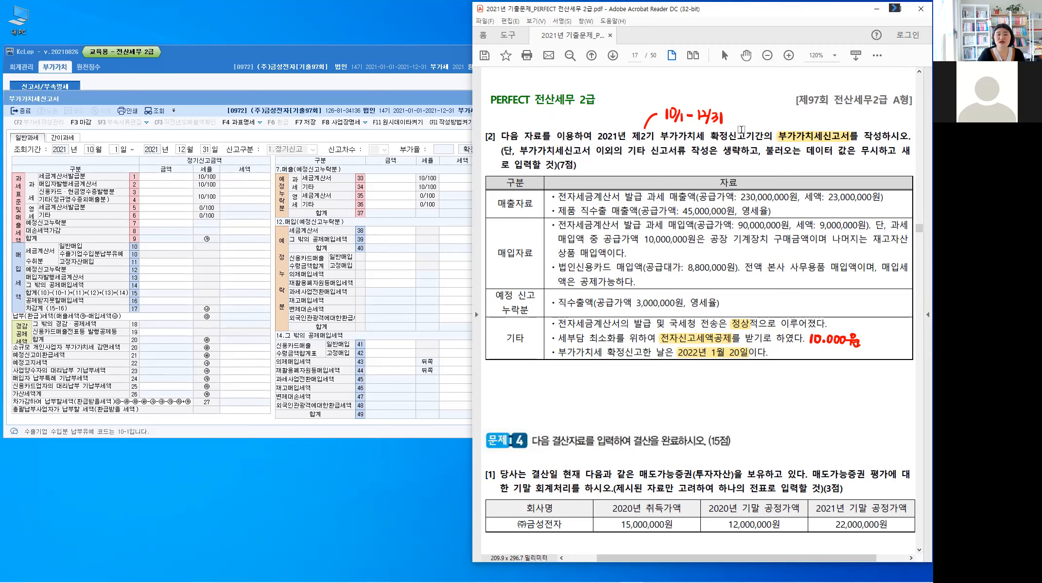
Step: Extend the handwritten period note in problem [2] with an arrow and 신·납 기한 1/25
key(alt)
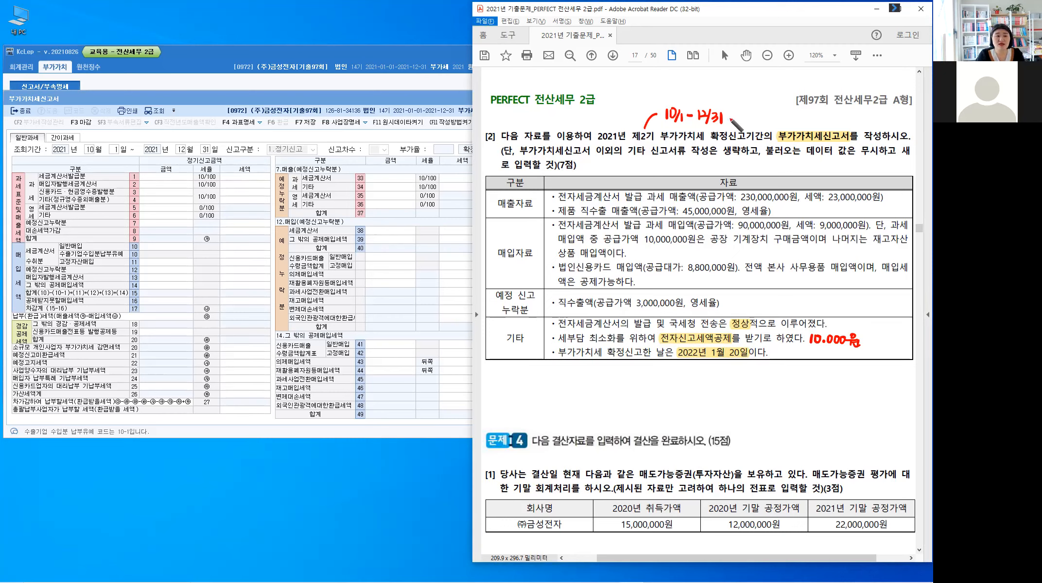
drag(728, 116, 758, 123)
click(760, 117)
drag(764, 113, 770, 118)
drag(764, 118, 771, 124)
drag(765, 121, 771, 120)
click(776, 115)
click(781, 113)
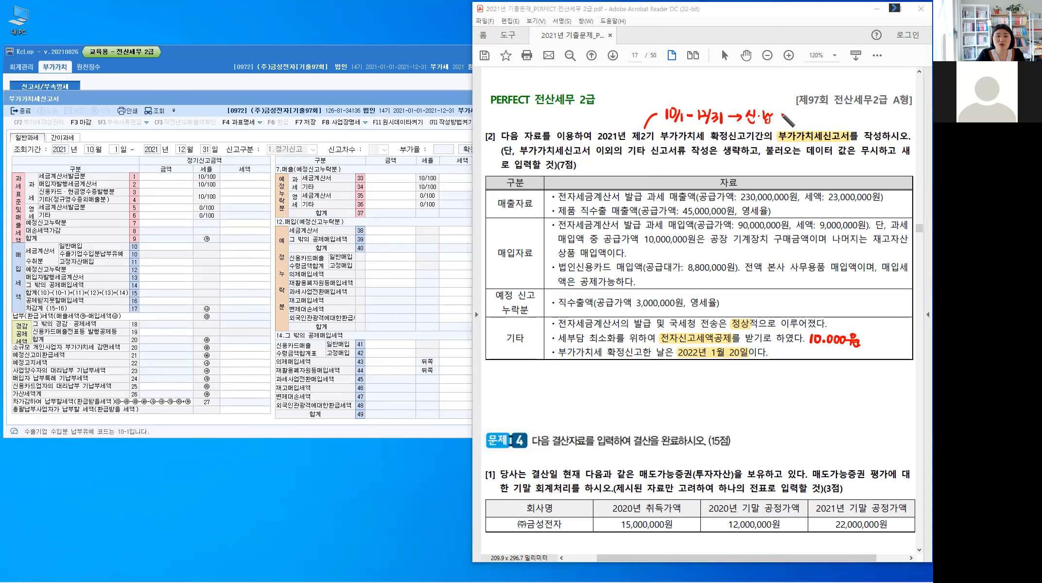
drag(780, 114, 781, 122)
drag(786, 111, 786, 124)
drag(790, 112, 794, 111)
drag(789, 115, 795, 113)
drag(792, 115, 796, 119)
drag(797, 115, 815, 117)
mouse_move(822, 111)
mouse_down()
mouse_move(815, 125)
mouse_move(831, 117)
mouse_move(826, 123)
mouse_up()
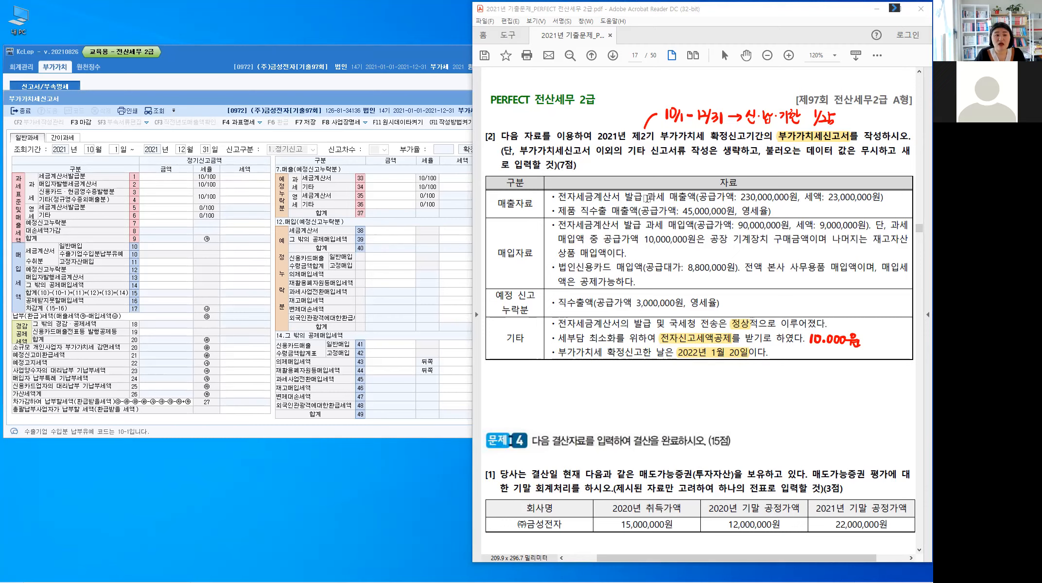
Step: Highlight 과세 and 전자세금계산서 in the first 매출자료 line and write (1) at its end
drag(647, 199, 664, 198)
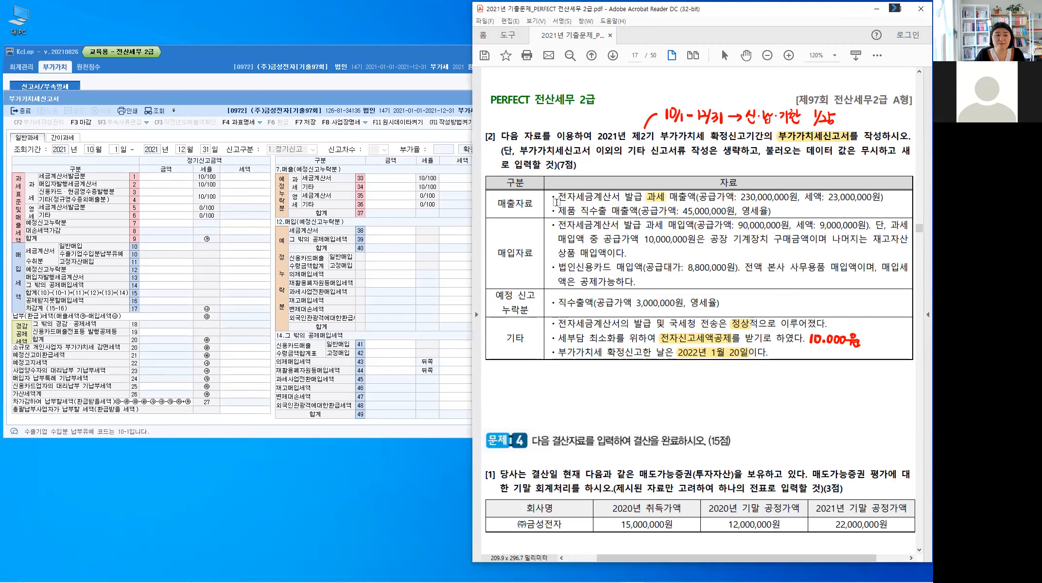
drag(560, 197, 620, 198)
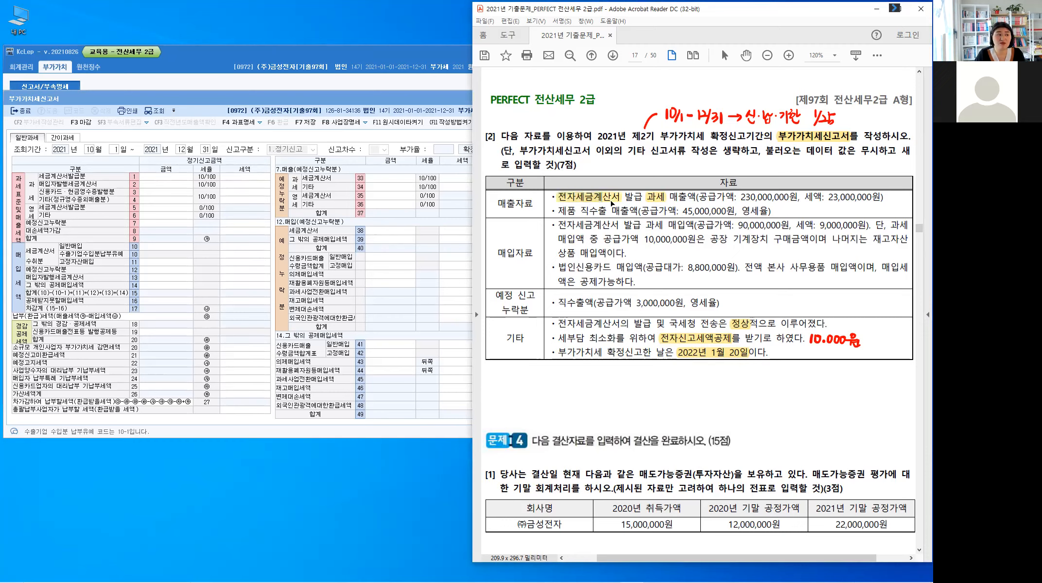
click(28, 192)
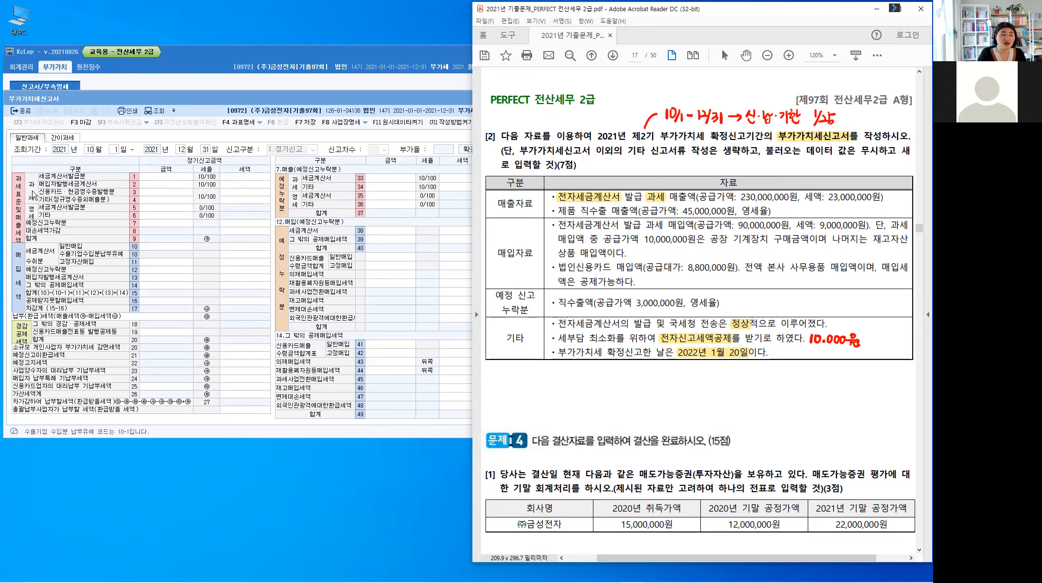
click(138, 179)
key(alt)
drag(890, 191, 888, 202)
drag(894, 190, 898, 199)
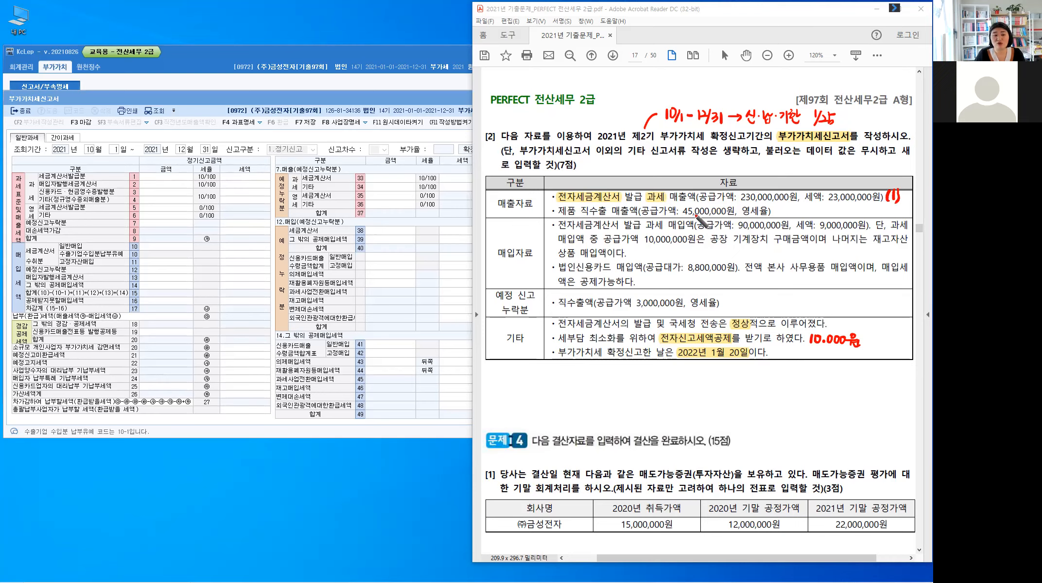
Step: Highlight 직수출 in the second 매출자료 line and write (6) at its end
double_click(606, 211)
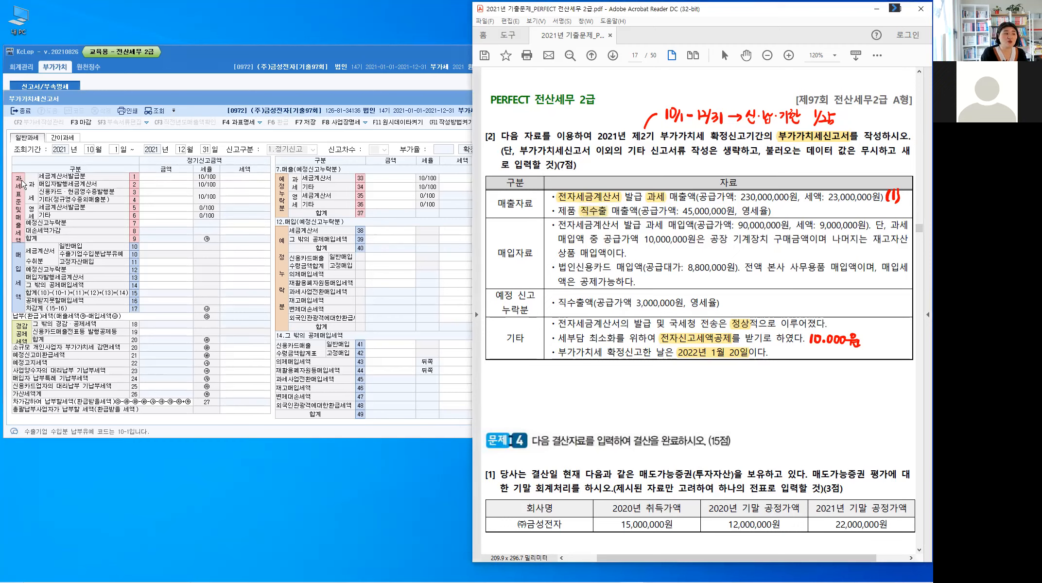
key(ctrl)
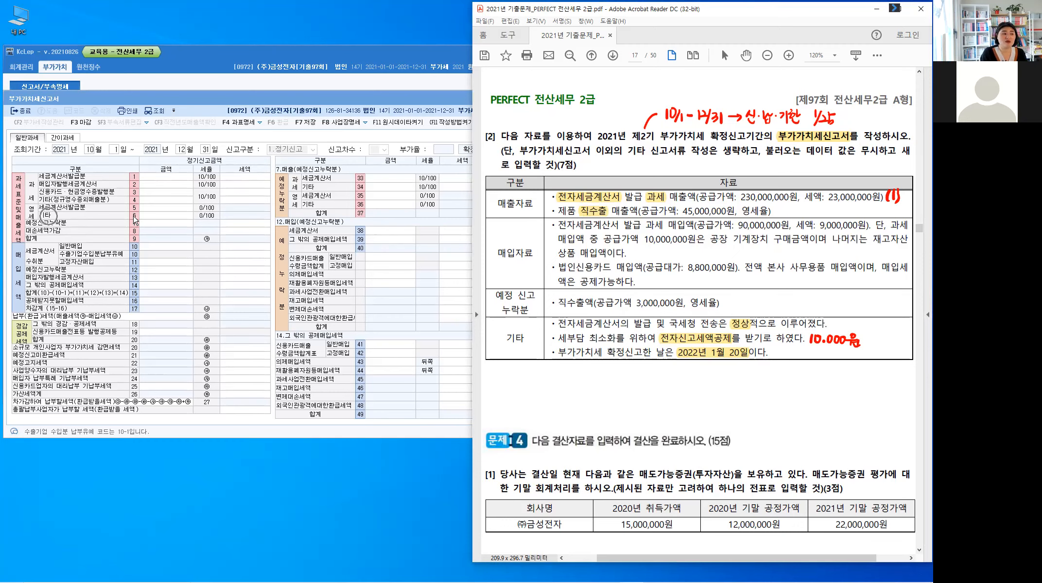
key(ctrl)
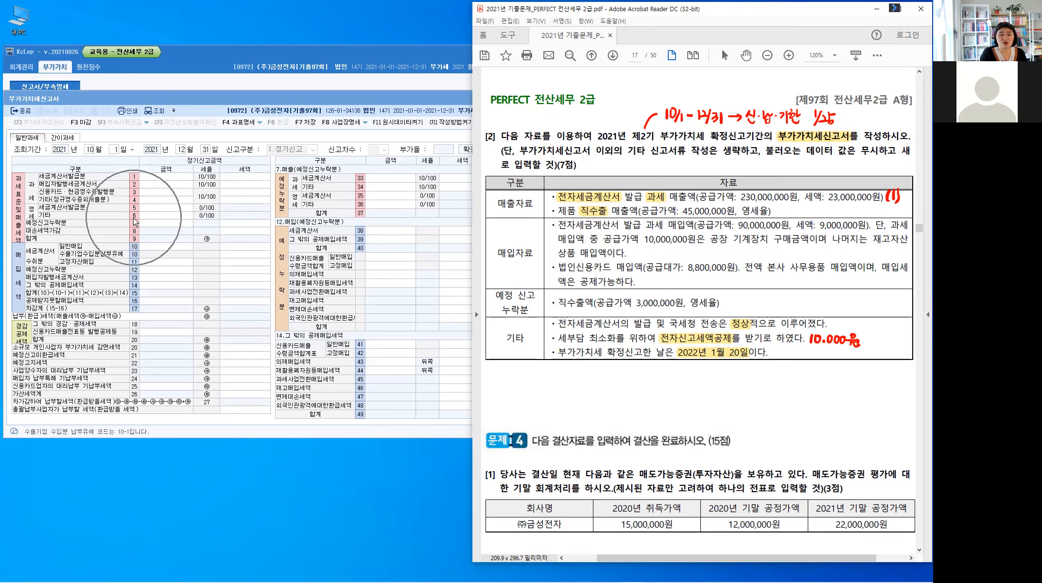
key(ctrl+shift+3)
click(777, 206)
drag(777, 207, 787, 216)
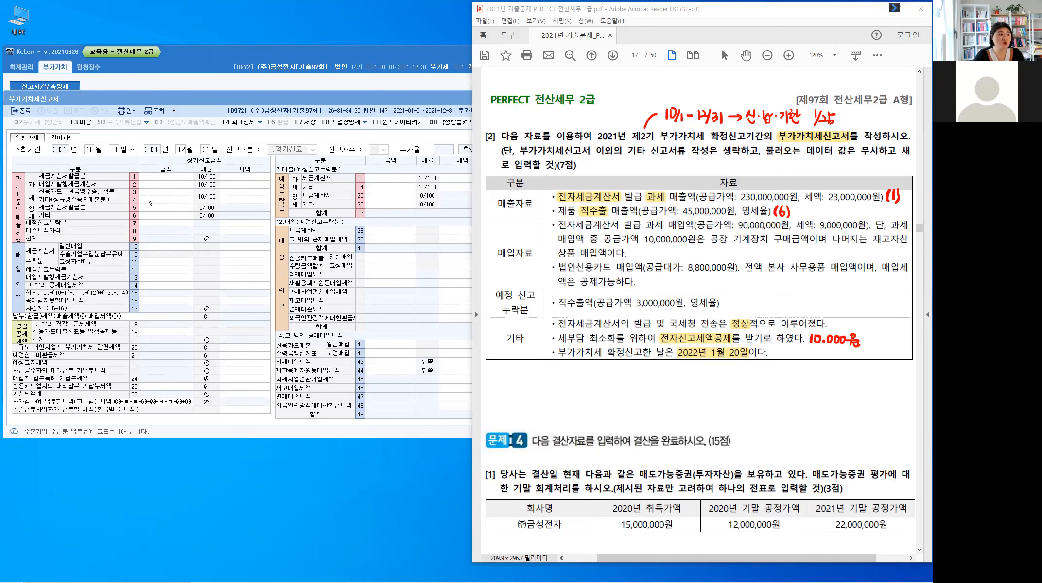
Step: Enter 230,000,000 as the 금액 of the 과세 세금계산서발급분 in line 1 of the VAT return
click(175, 182)
text(230,000,000)
key(Return)
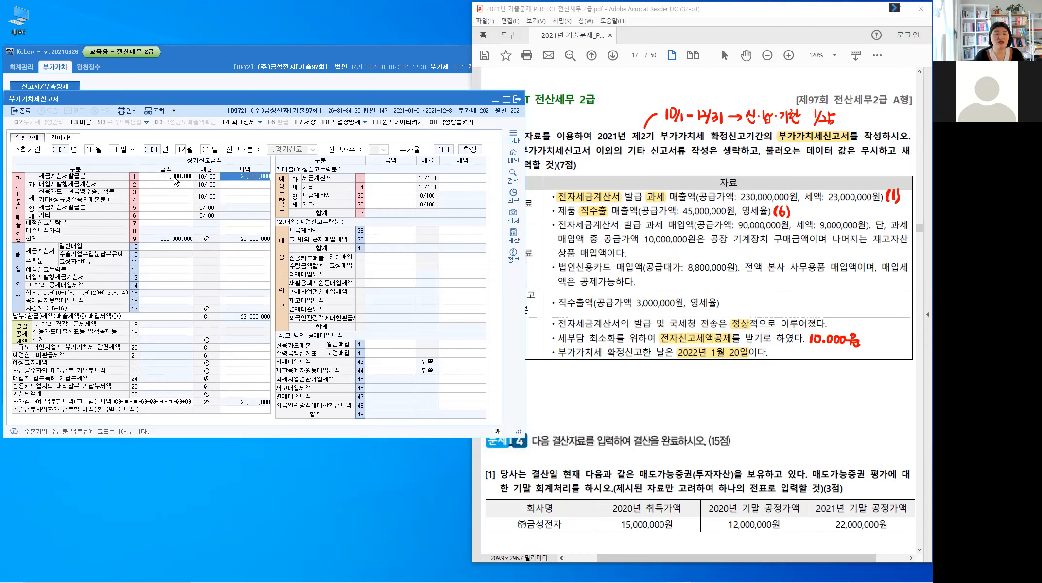
key(Return)
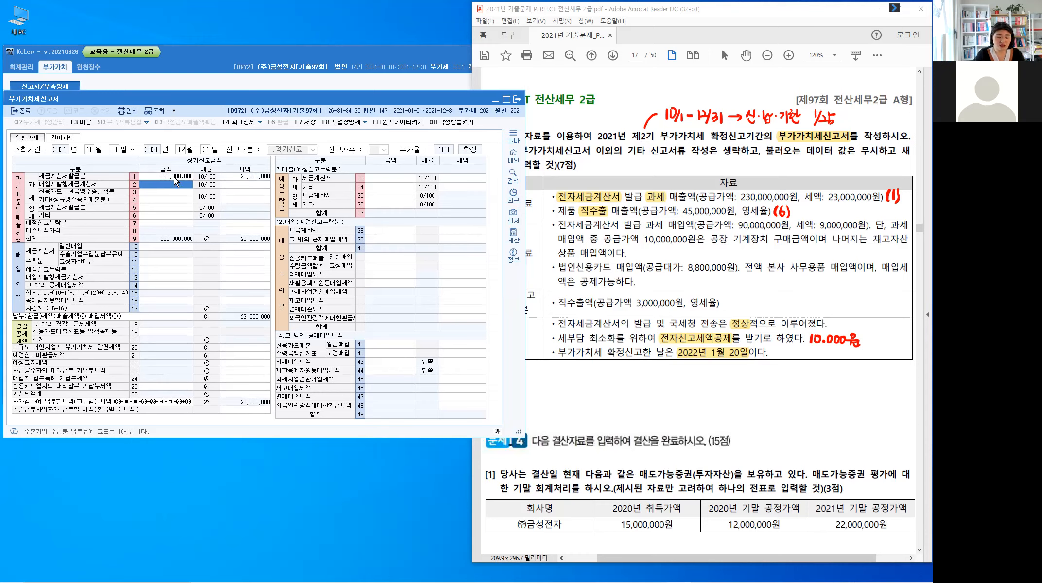
Step: Enter 45,000,000 as the 금액 of the 영세 기타 in line 6 of the VAT return
key(Return)
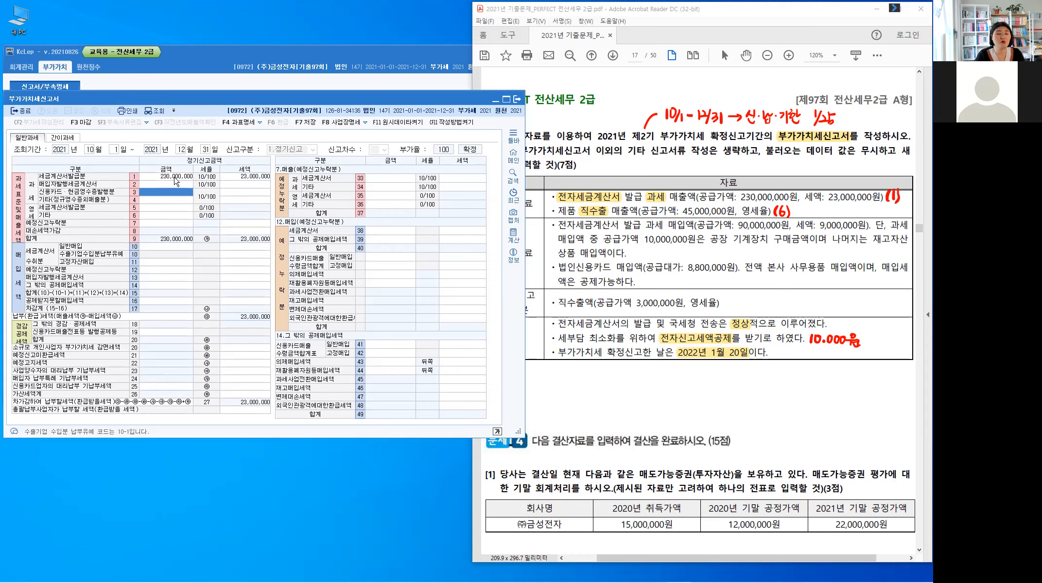
key(Return)
key(Return)
key(Return)
text(45,000,000)
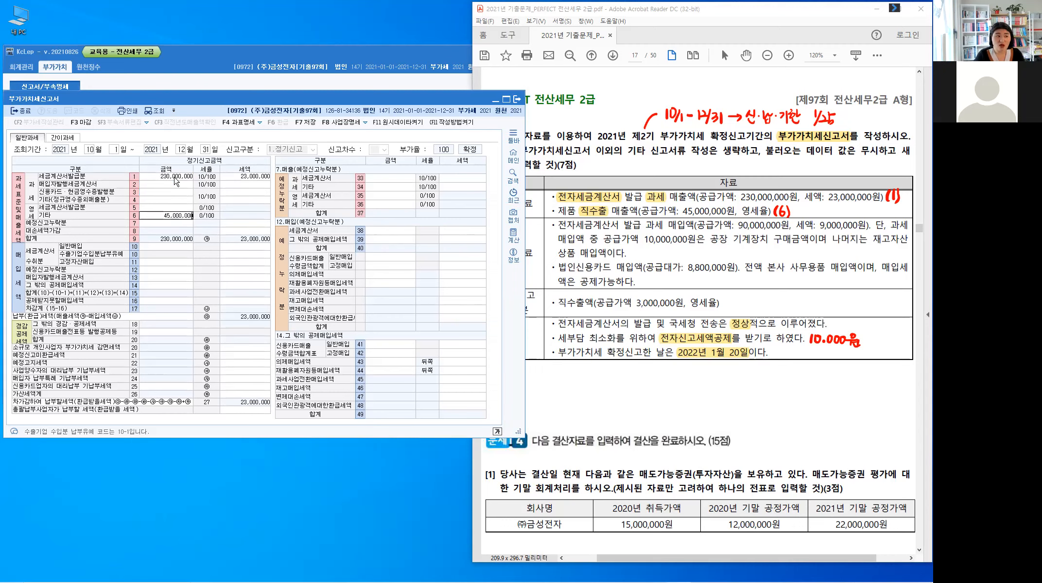
key(Return)
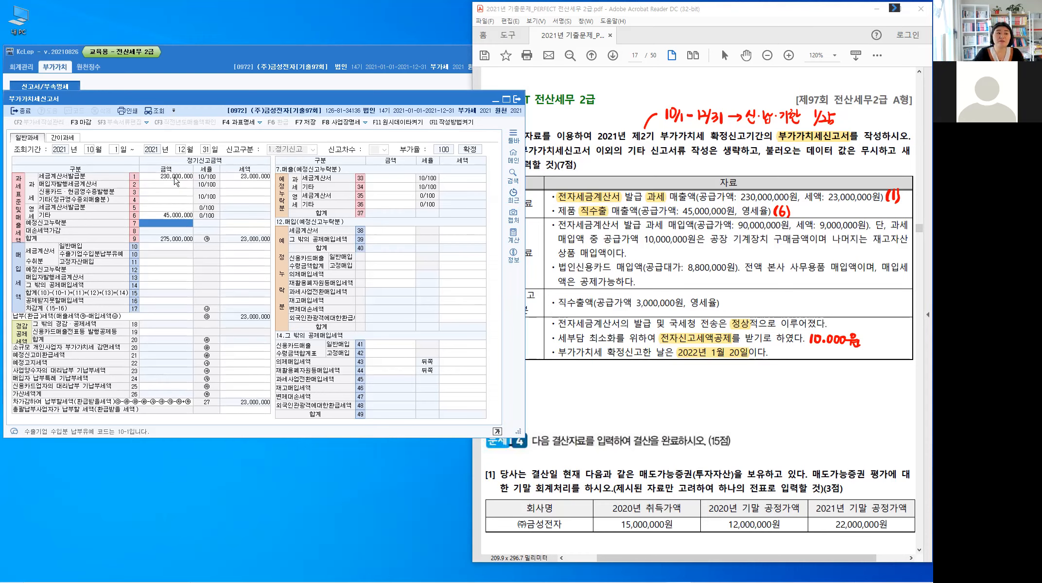
Step: Highlight 기계장치 and 전자세금계산 in the first 매입자료 item of problem [2]
click(748, 280)
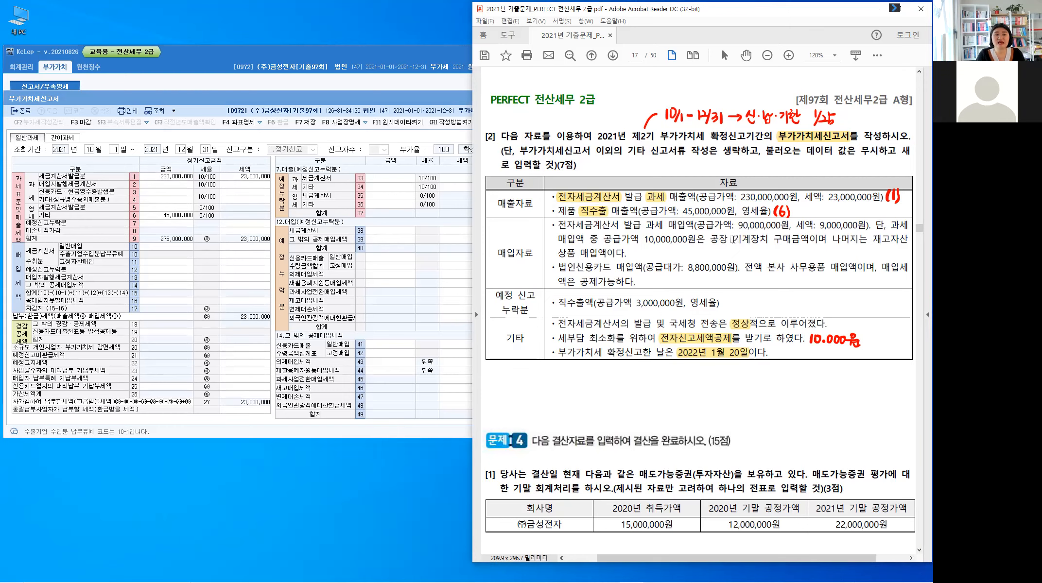
double_click(761, 241)
drag(759, 244, 768, 241)
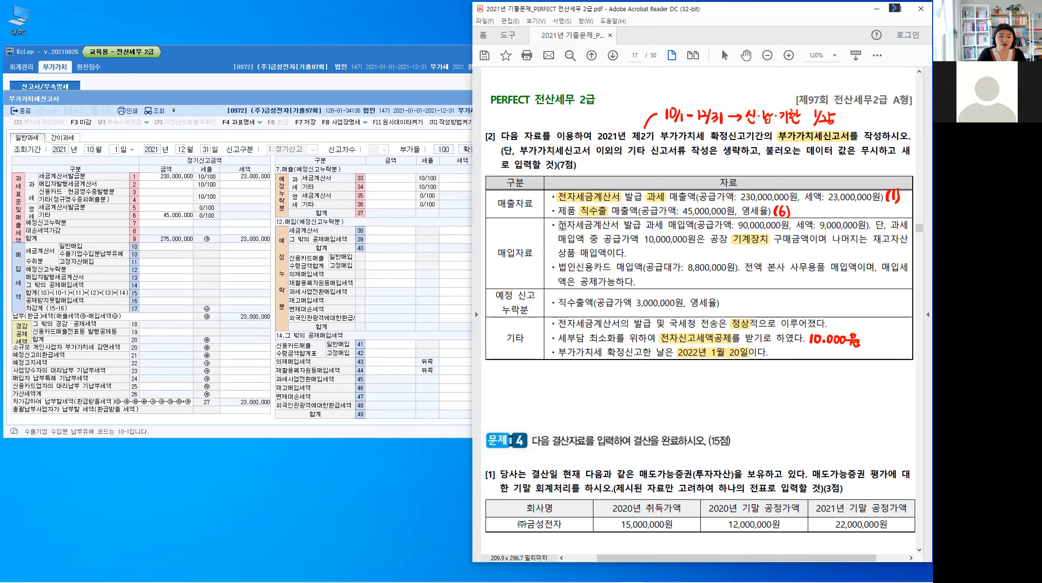
drag(558, 225, 611, 231)
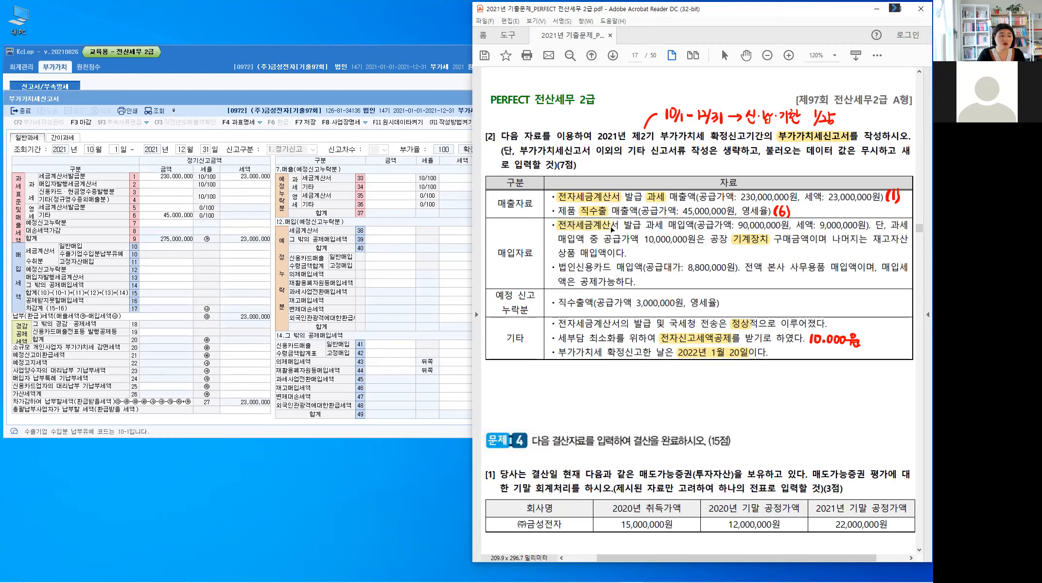
click(42, 262)
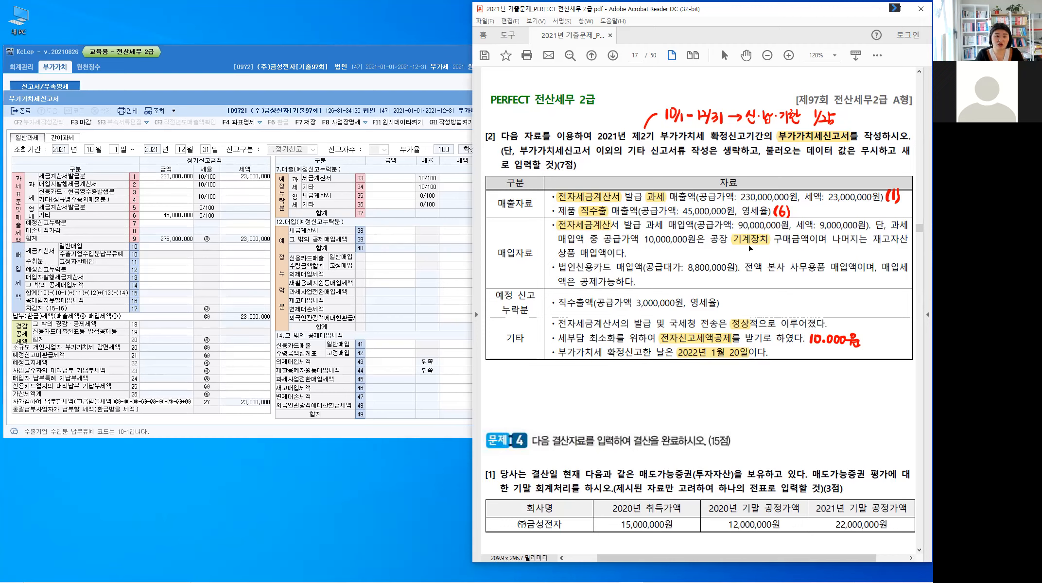
Step: Write (11) with a connector below 기계장치 and (10) with an arrow pointing up to the 세액 of that item
key(ctrl+2)
key(alt)
drag(747, 245, 752, 254)
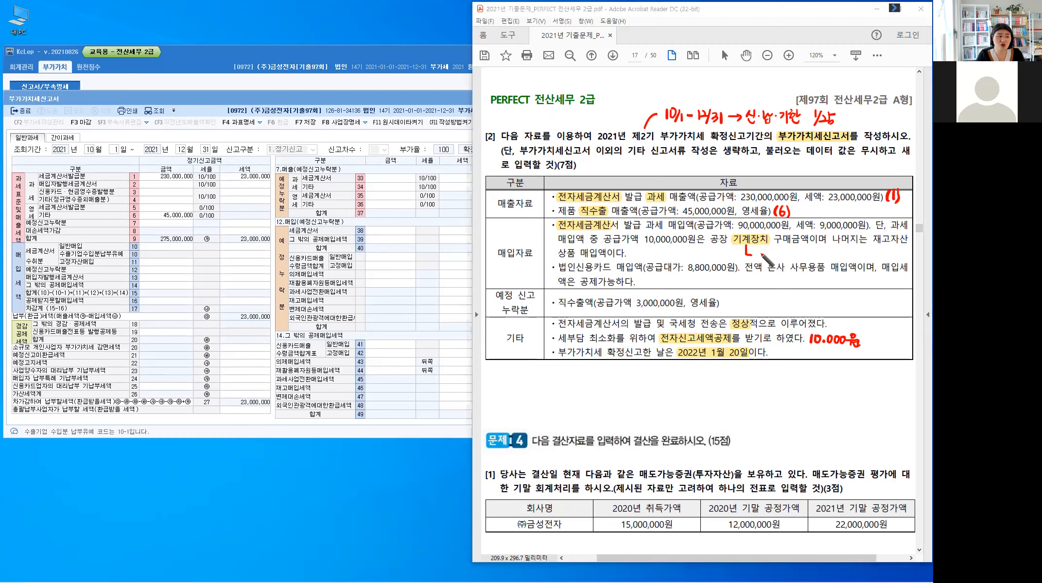
drag(760, 251, 767, 260)
drag(773, 250, 773, 260)
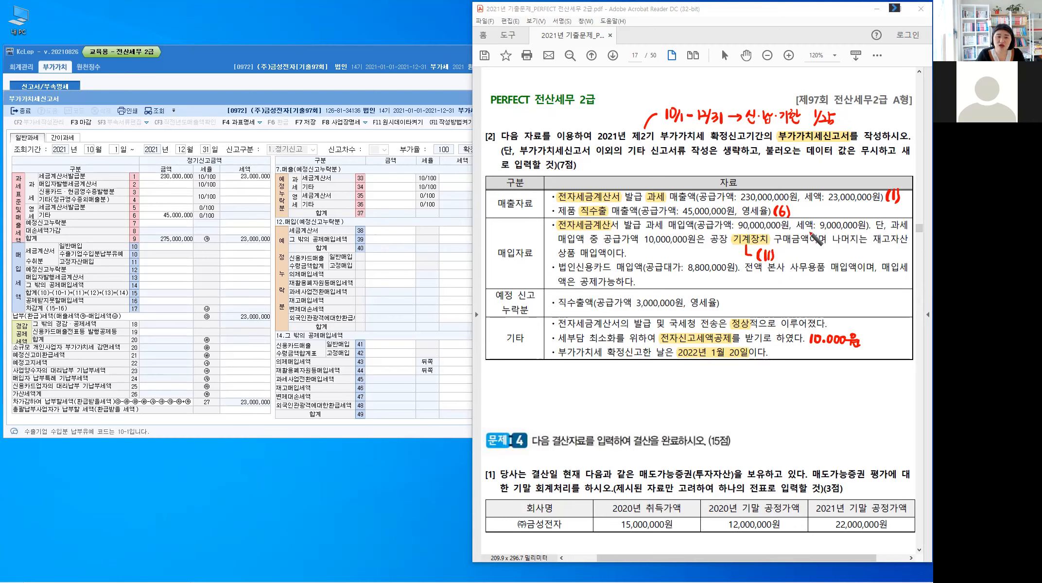
mouse_move(809, 228)
mouse_down()
mouse_move(821, 251)
mouse_move(815, 234)
mouse_up()
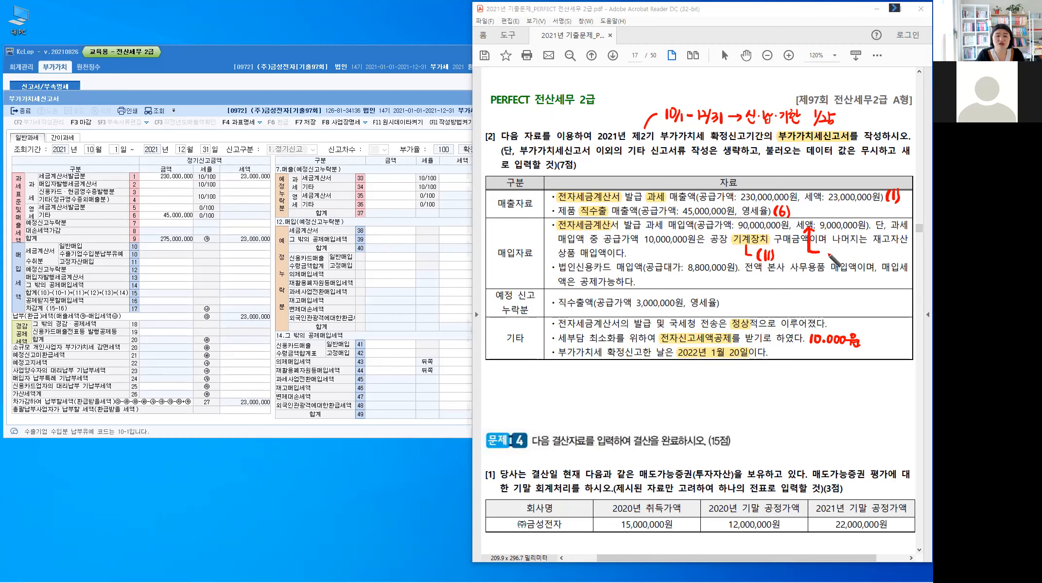
mouse_move(828, 247)
mouse_down()
mouse_move(825, 258)
mouse_move(839, 249)
mouse_up()
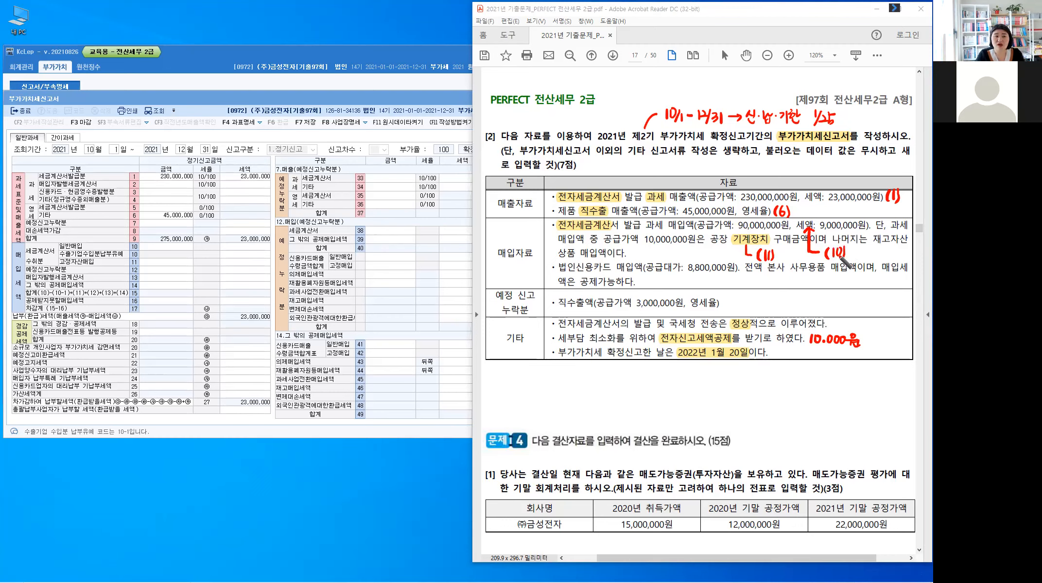
Step: Underline 중 and replace the leading 9 of the 공급가액 and 세액 with a handwritten 8
drag(589, 250, 598, 249)
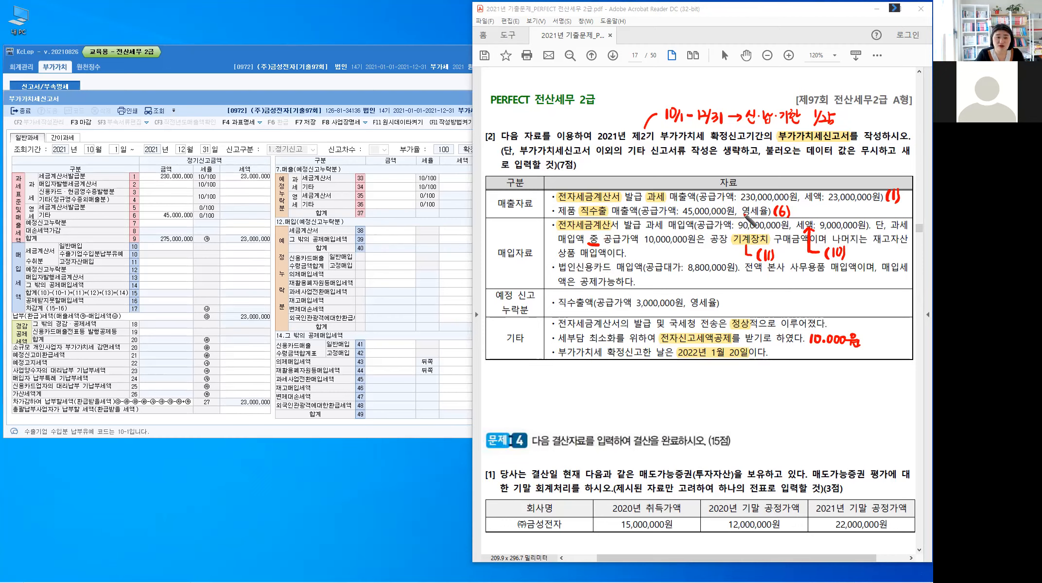
drag(743, 208, 743, 209)
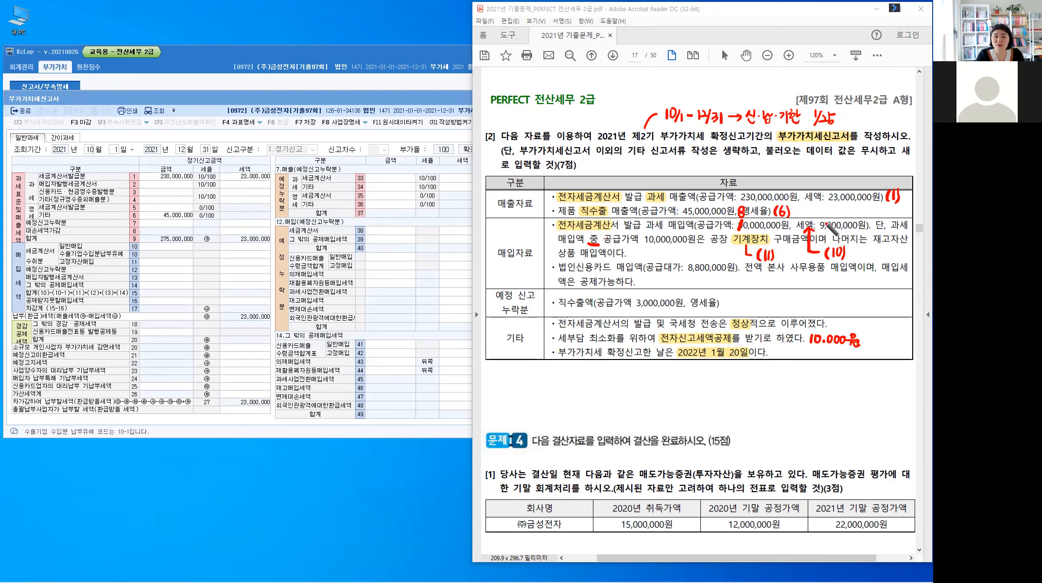
mouse_move(825, 220)
mouse_down()
mouse_move(818, 231)
mouse_move(824, 209)
mouse_up()
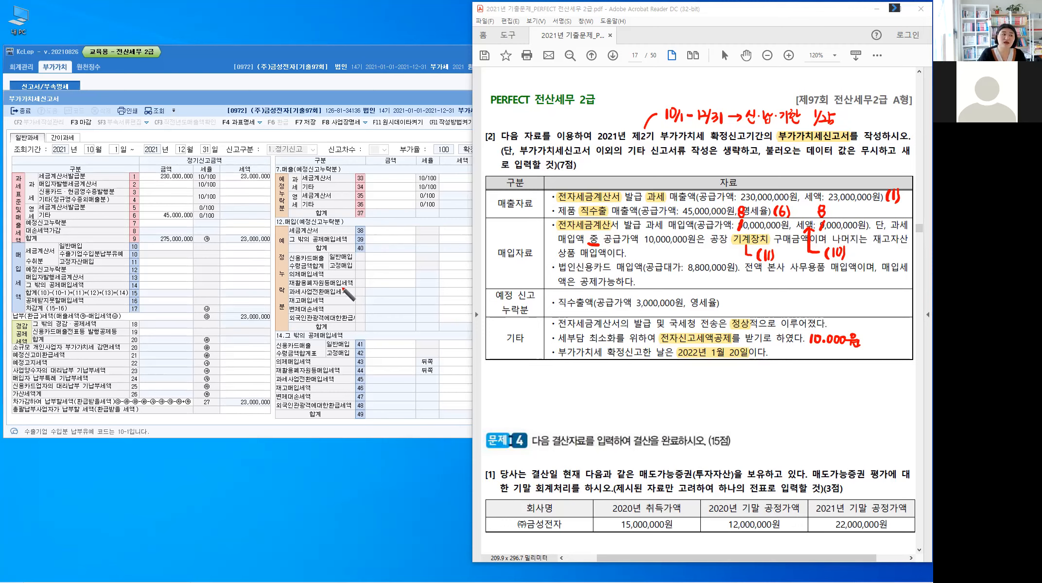
key(ctrl)
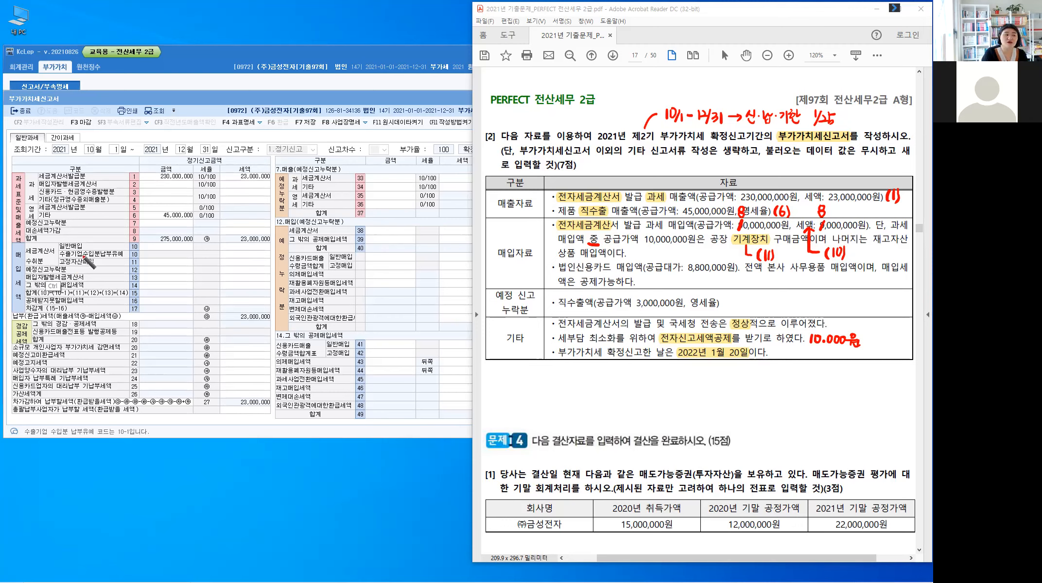
key(ctrl)
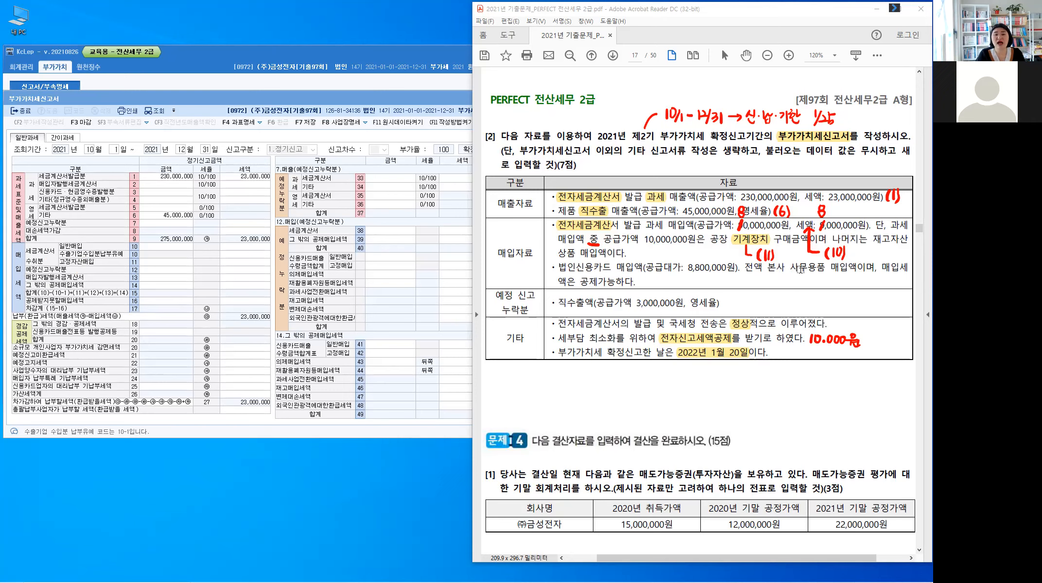
Step: Highlight 사무용품 and 신용카드 in the 법인신용카드 item and write (14) → (41) at its end
drag(826, 267, 789, 268)
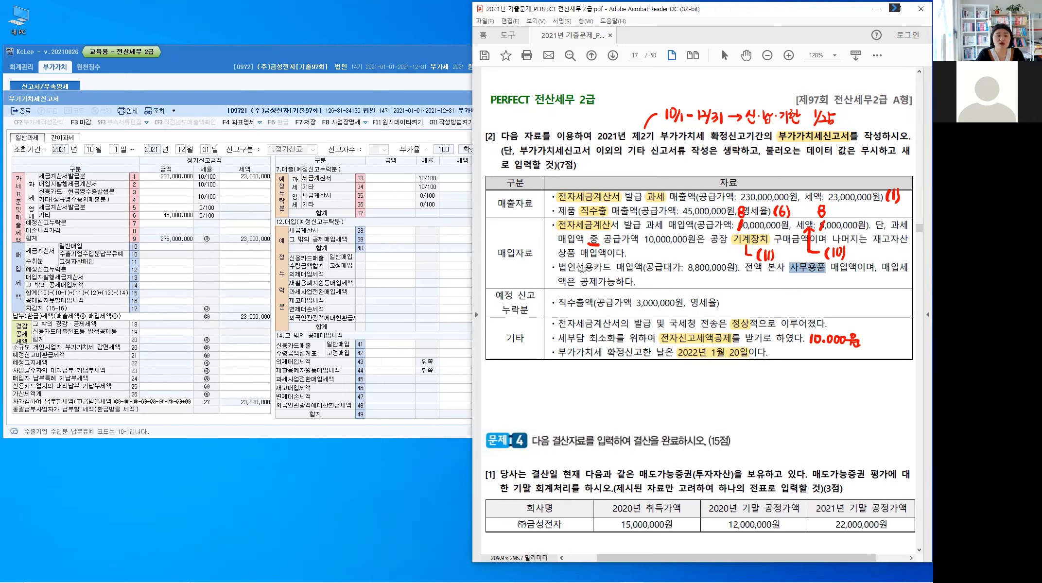
drag(575, 267, 608, 275)
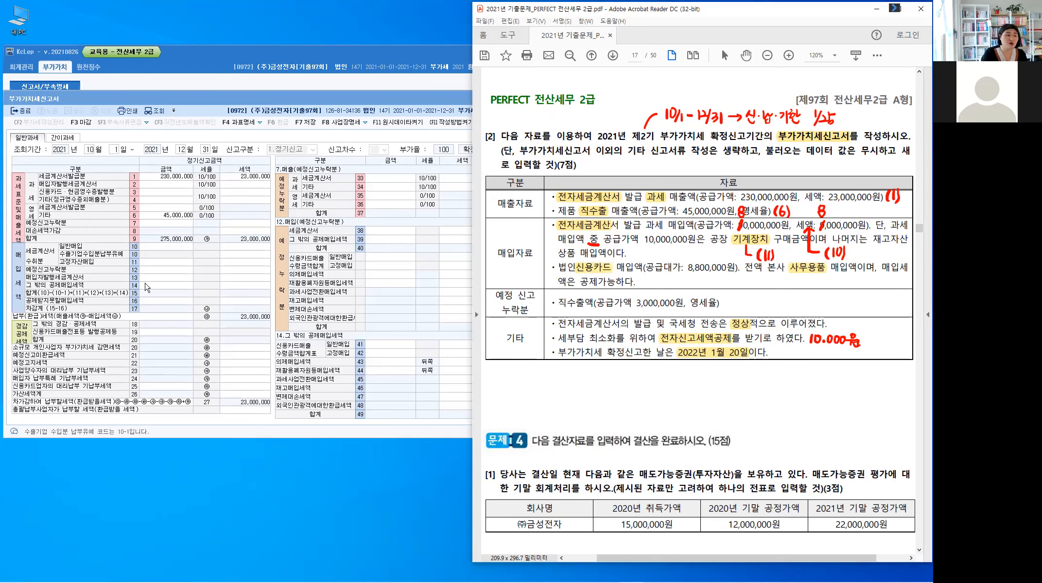
click(155, 300)
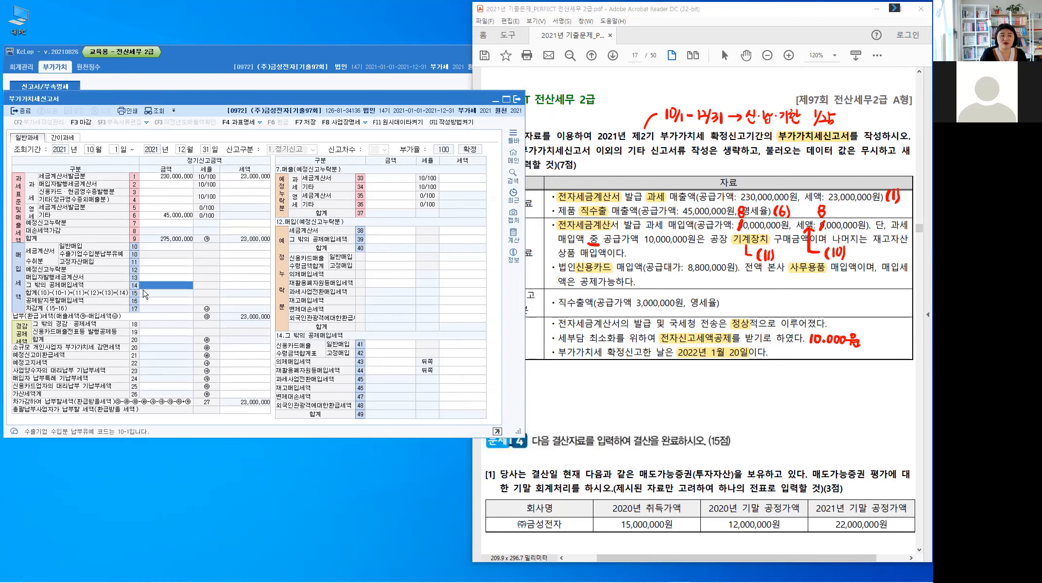
click(329, 341)
key(ctrl)
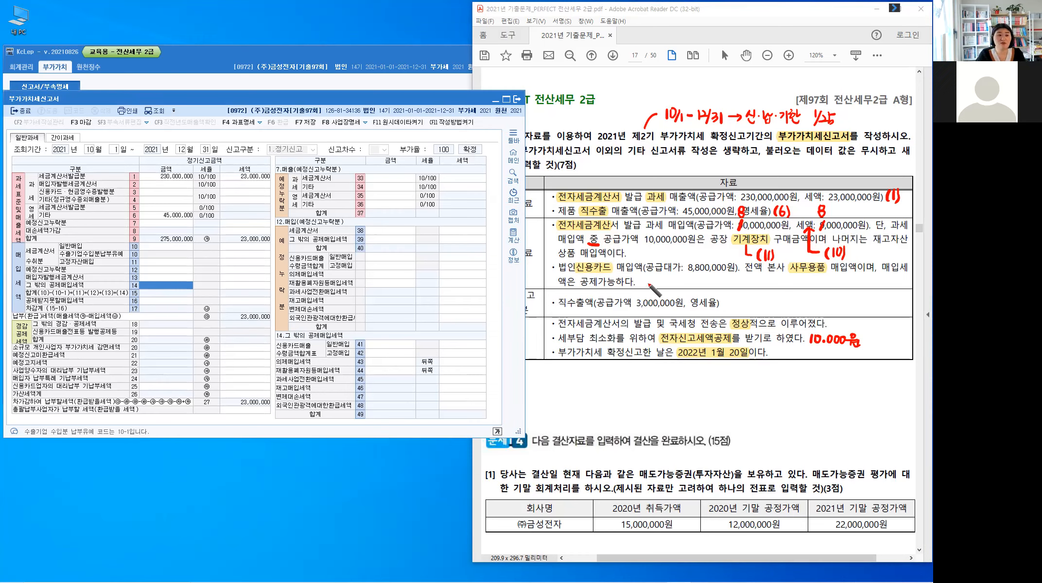
mouse_move(644, 276)
mouse_down()
mouse_move(643, 288)
mouse_move(659, 283)
mouse_up()
mouse_move(656, 278)
mouse_down()
mouse_move(659, 287)
mouse_move(677, 282)
mouse_up()
click(667, 282)
drag(674, 278, 675, 286)
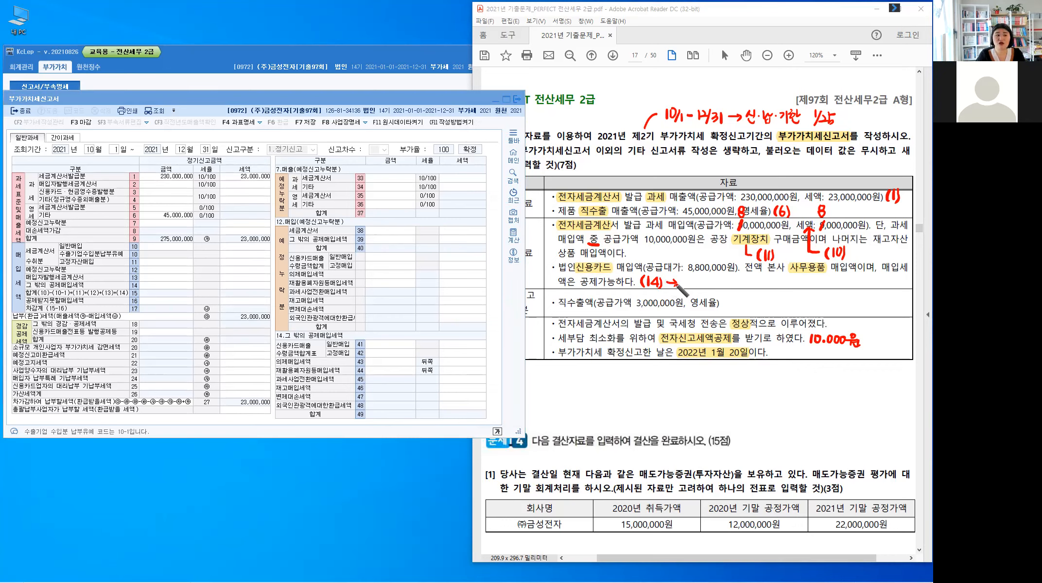
mouse_move(688, 275)
mouse_down()
mouse_move(685, 287)
mouse_move(701, 288)
mouse_up()
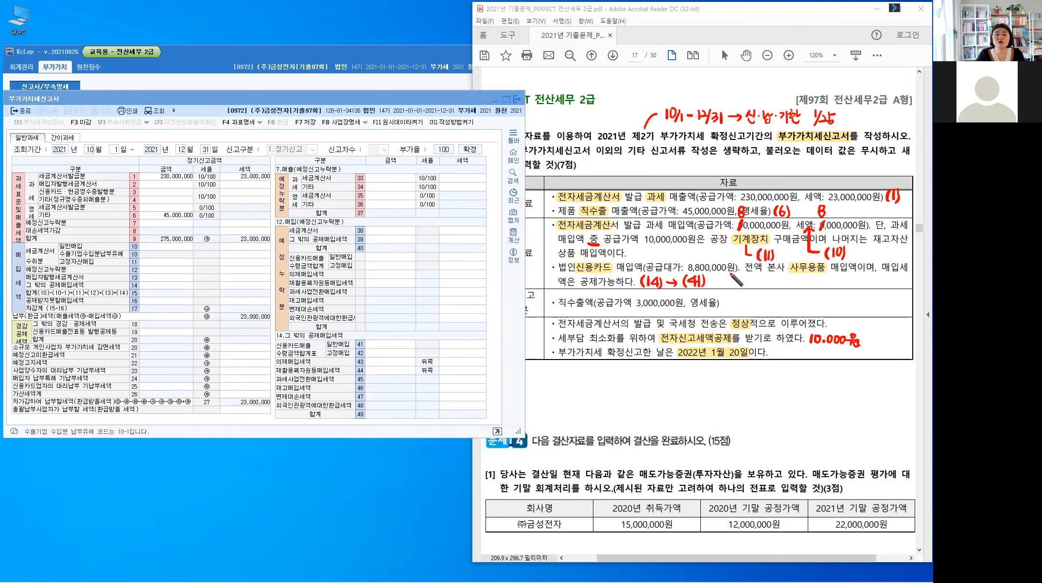
Step: Put quotation marks around 공급대가 and write 8,000,000/800,000 with an arrow to the 8,800,000원 amount
drag(739, 281, 682, 265)
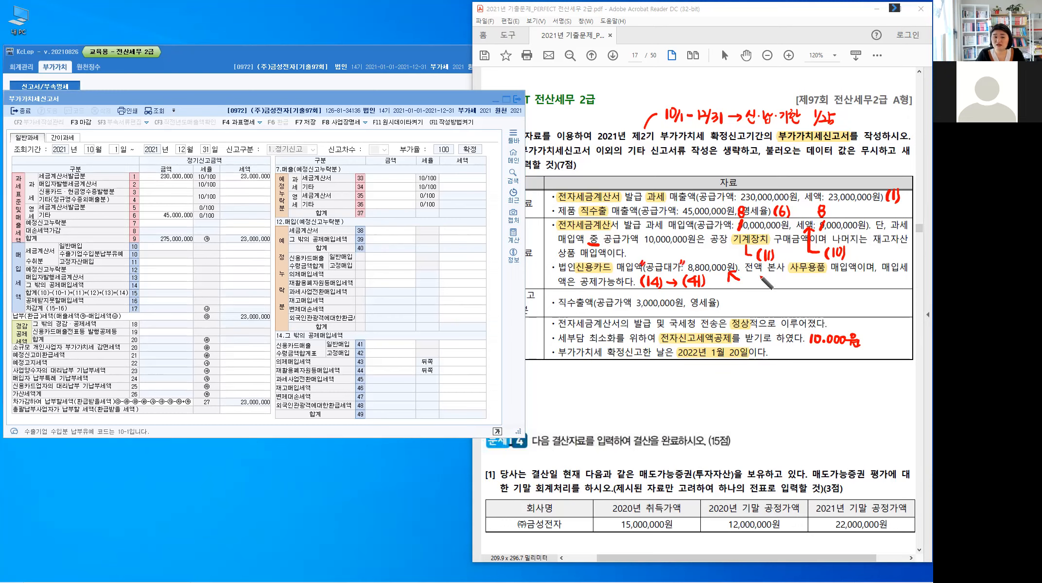
mouse_move(751, 286)
mouse_down()
mouse_move(816, 274)
mouse_move(849, 281)
mouse_up()
click(754, 293)
click(831, 282)
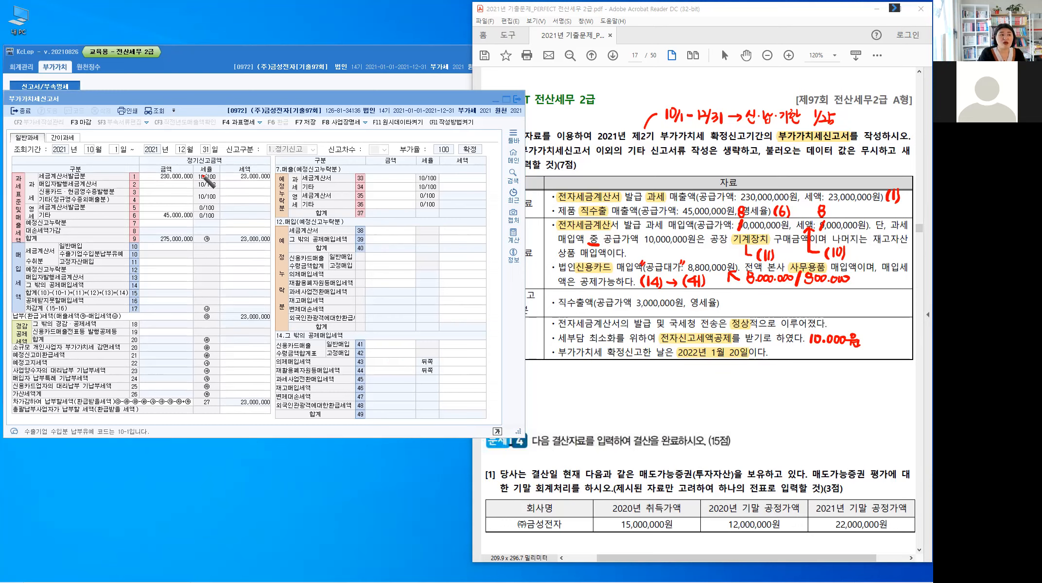
key(ctrl)
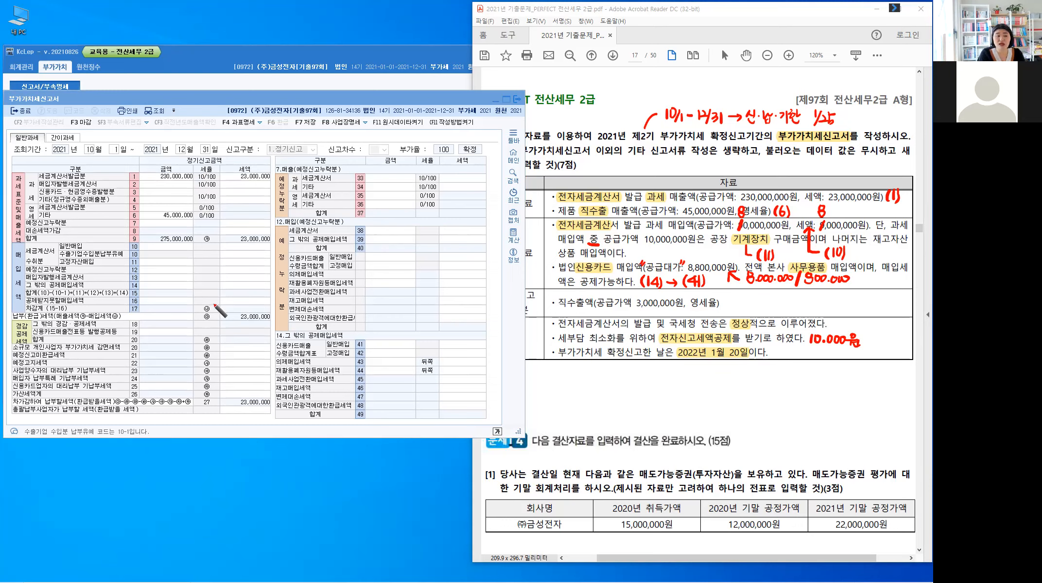
key(ctrl)
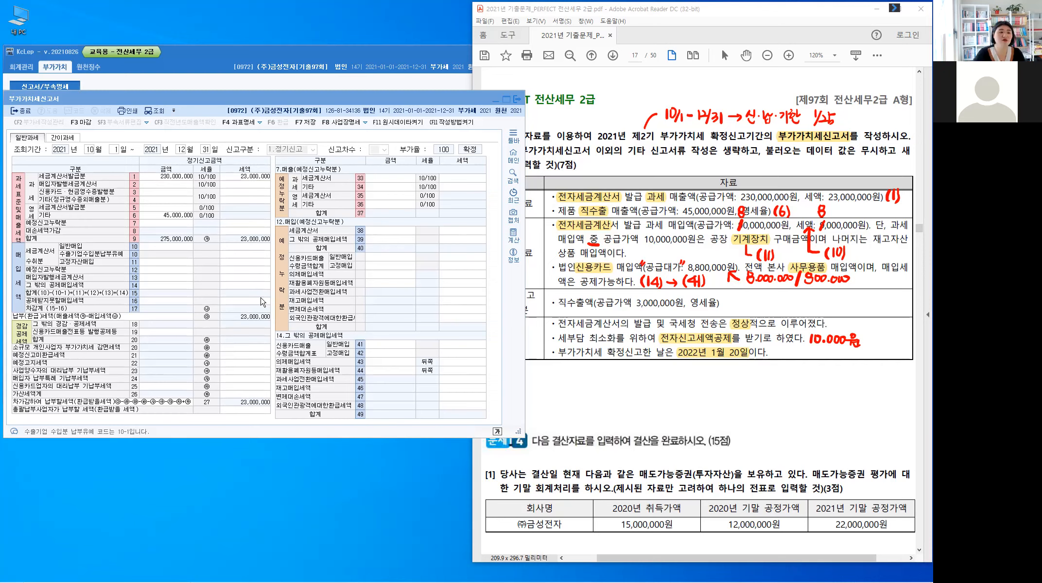
Step: Enter 80,000,000 as the 금액 of the 세금계산서수취분 일반매입 in line 10 and accept its 세액
click(158, 253)
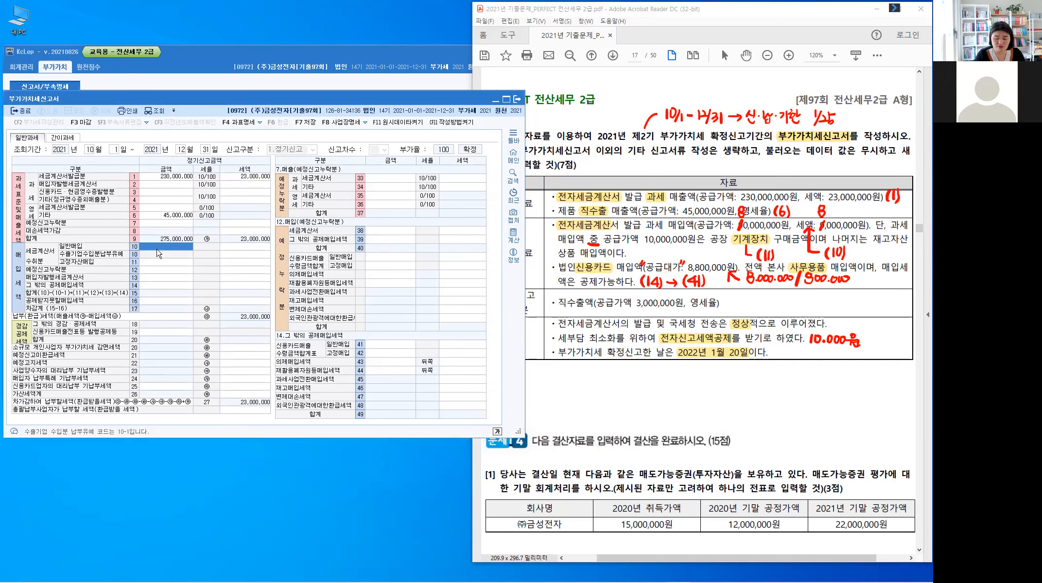
text(80000000)
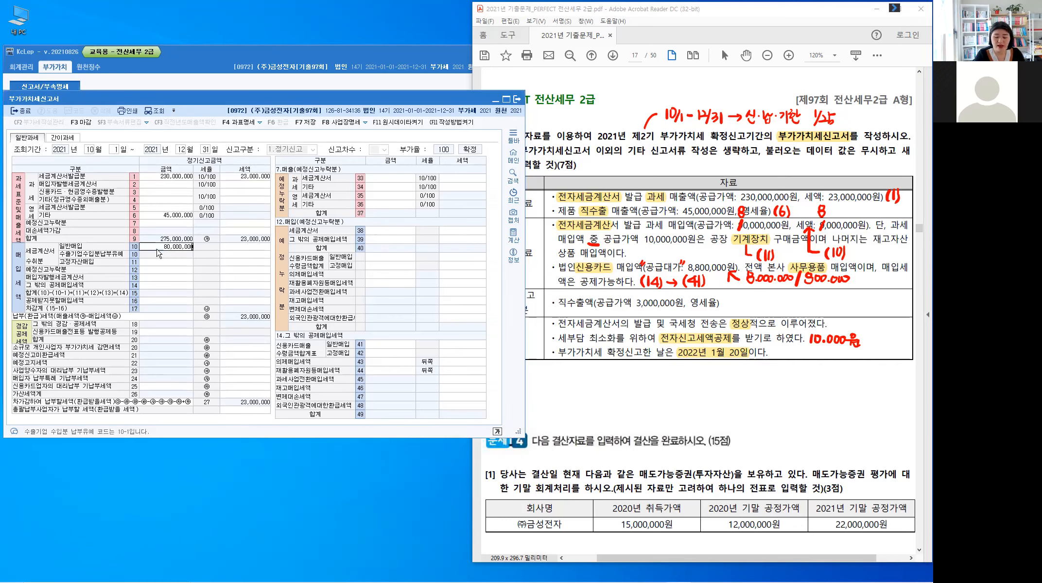
key(Return)
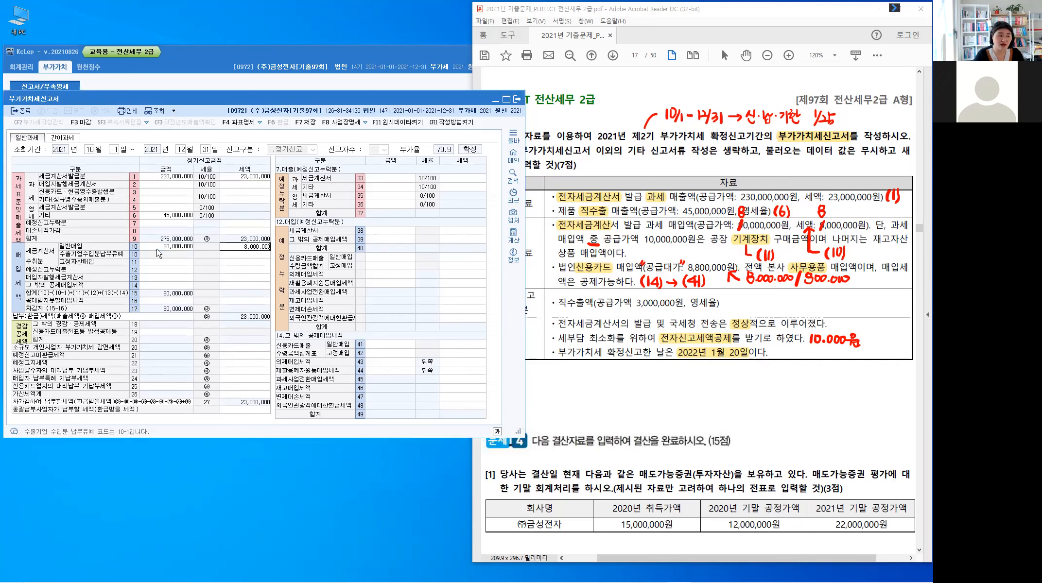
key(Return)
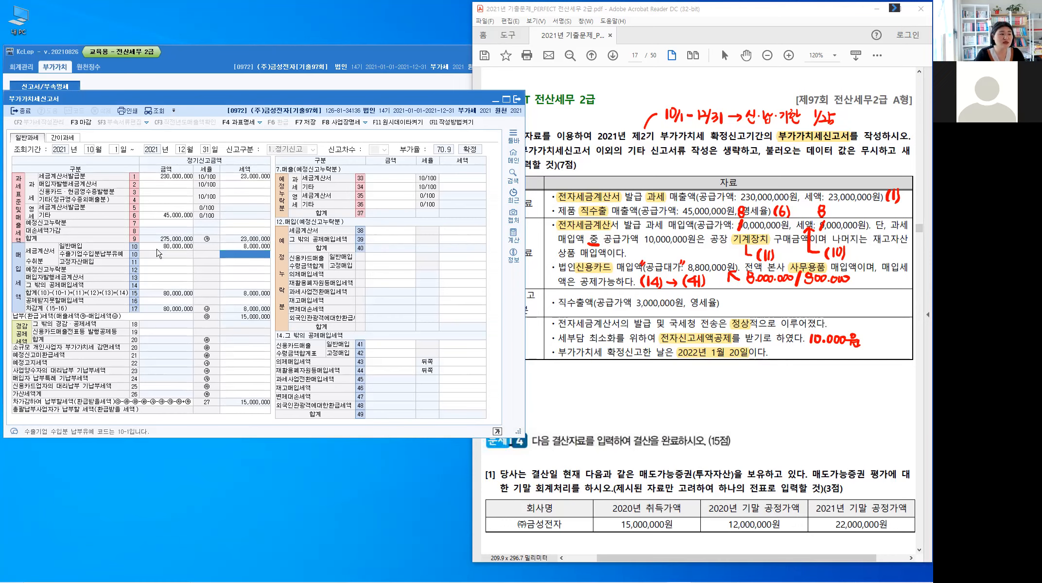
Step: Enter 10,000,000 as the 금액 of the 고정자산매입 in line 11 and accept its 세액
key(Return)
key(Left)
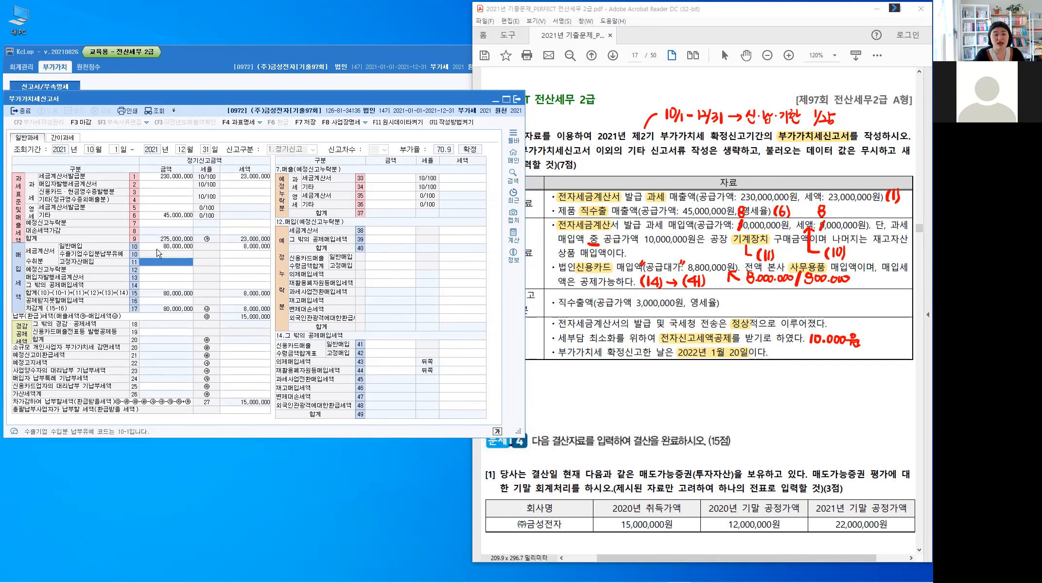
key(BackSpace)
text(11)
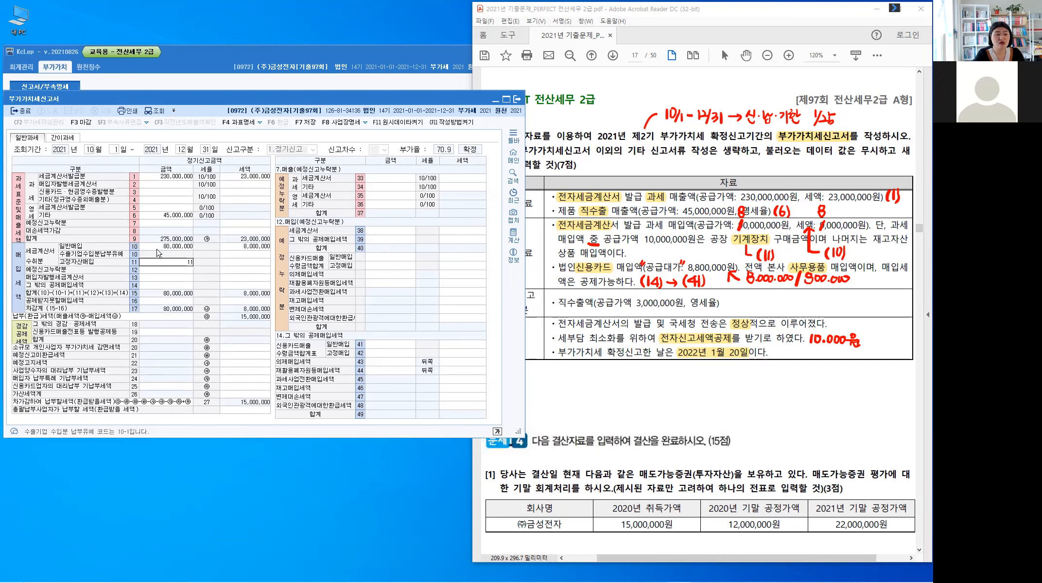
text(0000000)
key(Return)
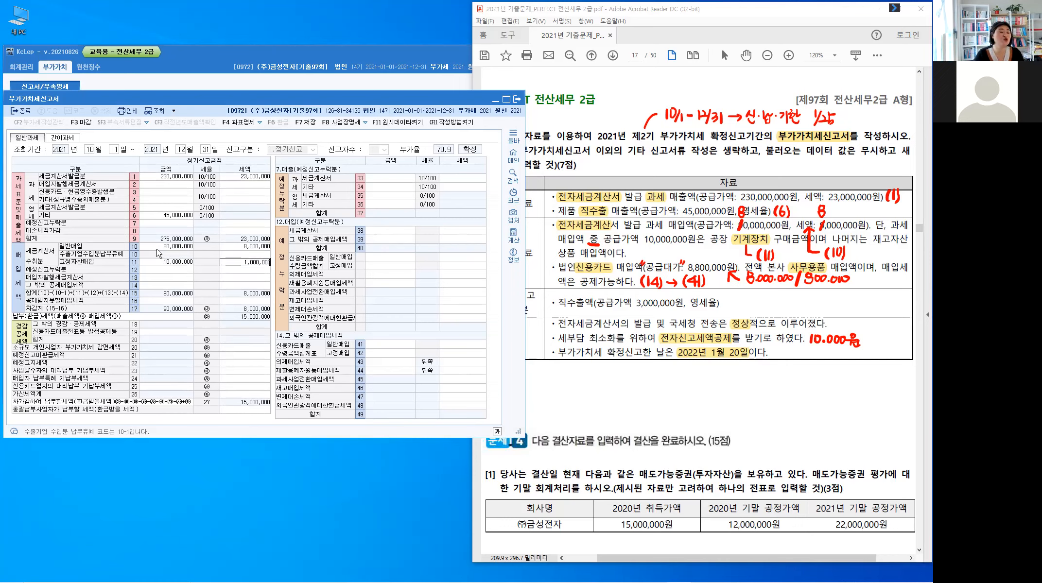
key(Return)
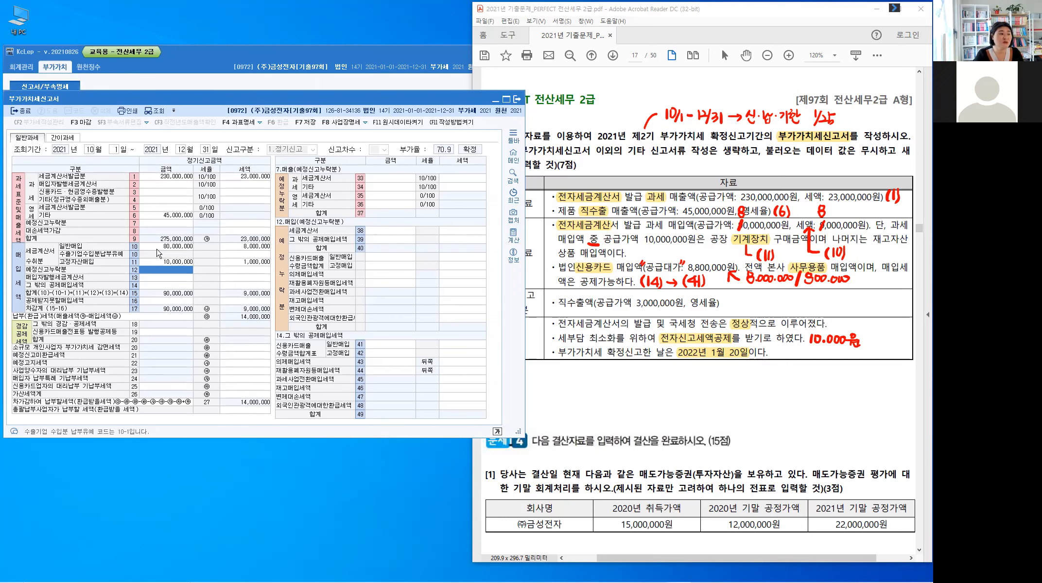
Step: Enter 8,000,000 as the 금액 and 800,000 as the 세액 of the 신용카드 일반매입 in line 41 of 그 밖의 공제매입세액
key(Down)
key(Down)
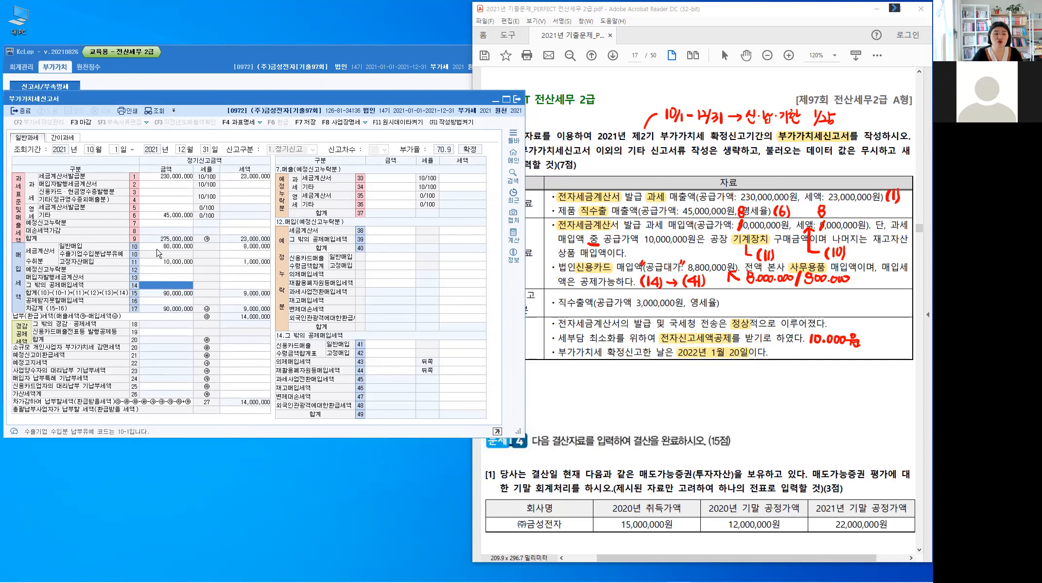
click(389, 345)
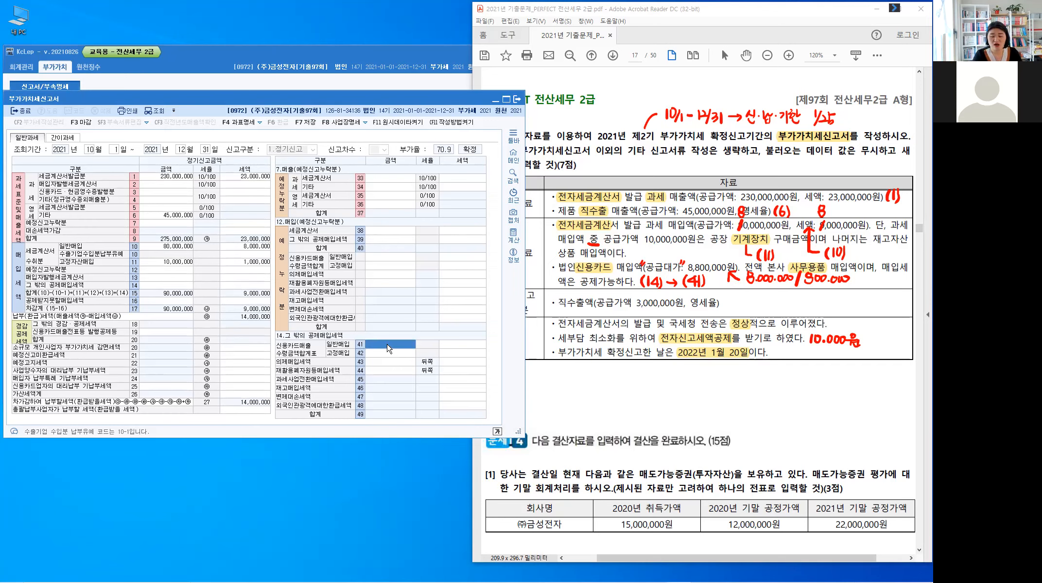
text(8000000)
key(Return)
text(8,00)
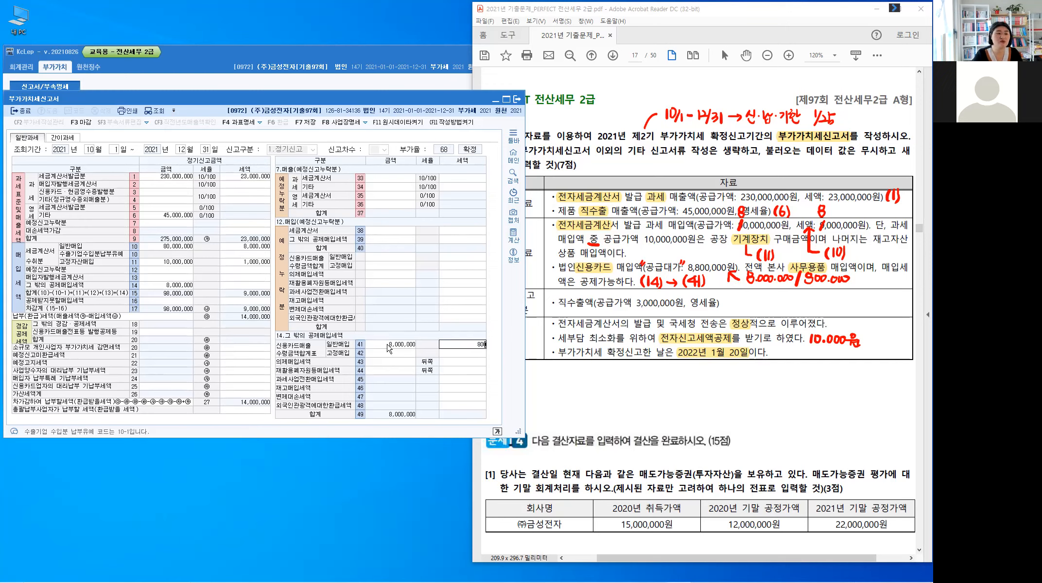
text(0,00)
key(Return)
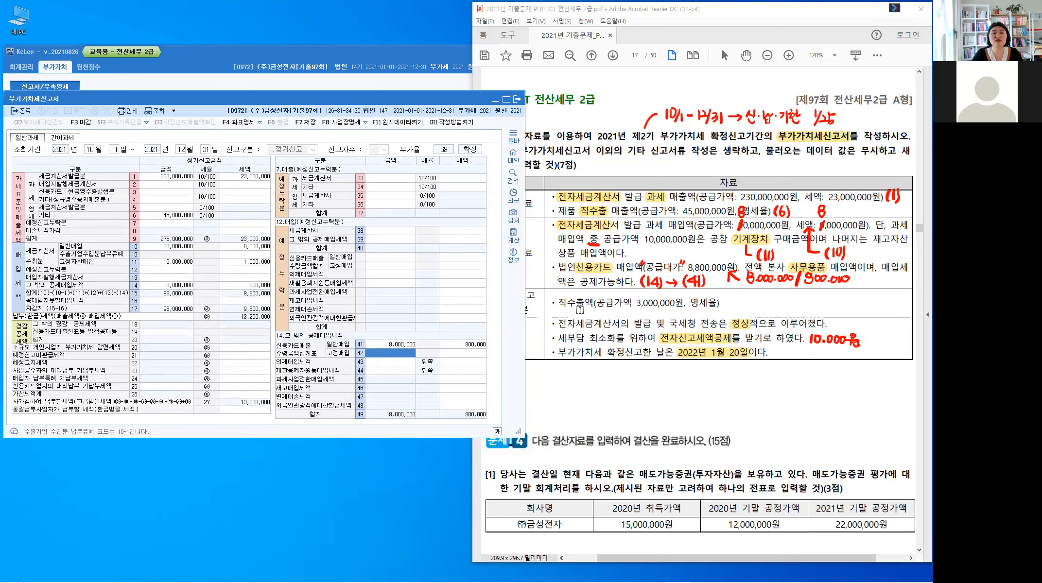
Step: Highlight 예정 신고 누락분 and 직수출액 in the problem table and write 매출 beside the 누락분 label
click(537, 232)
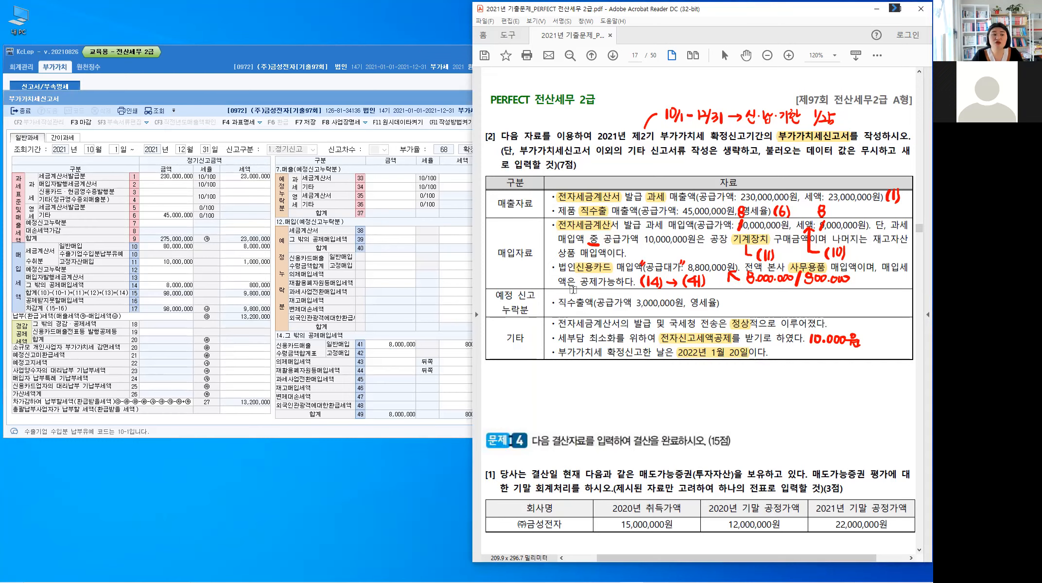
mouse_move(494, 293)
mouse_down()
mouse_move(530, 294)
mouse_move(501, 305)
mouse_move(533, 312)
mouse_up()
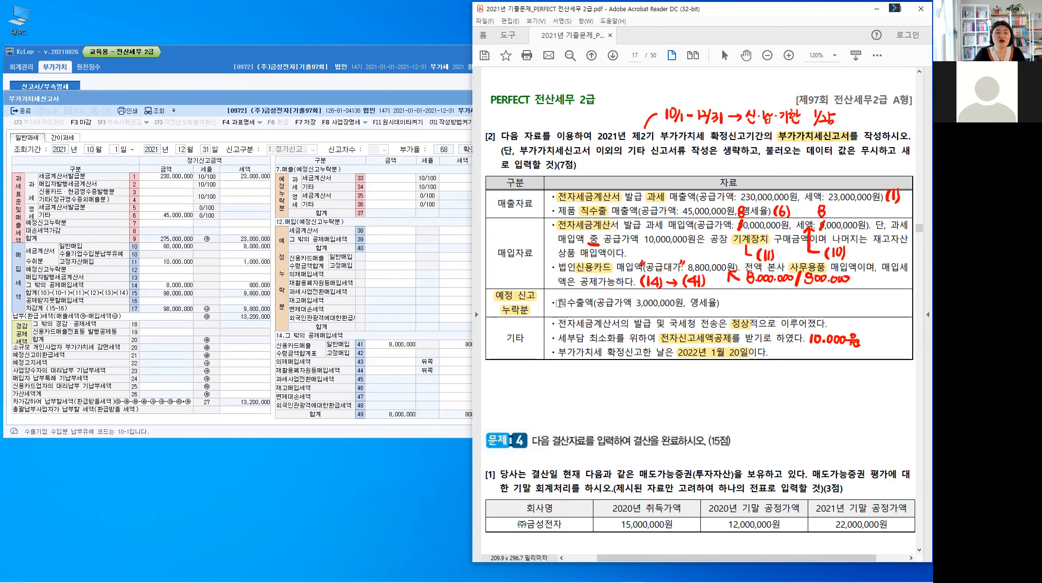
drag(559, 302, 593, 308)
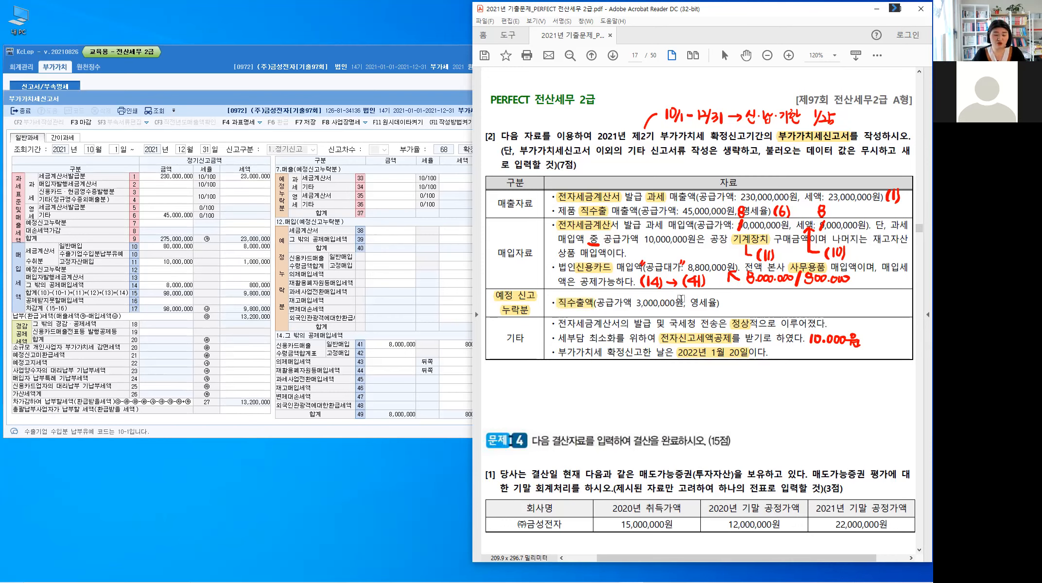
key(alt)
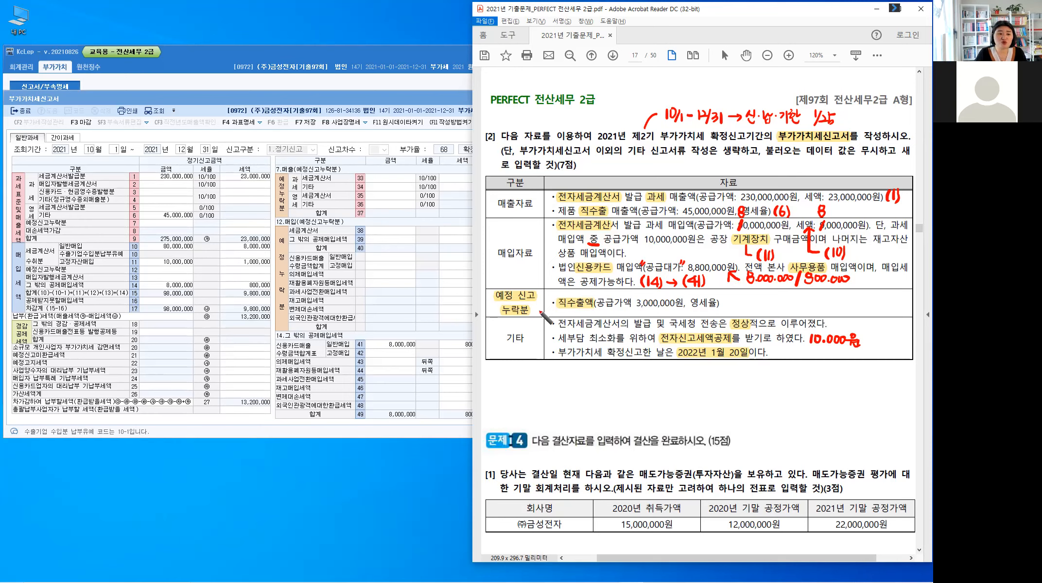
drag(532, 306, 544, 320)
drag(548, 299, 555, 310)
drag(546, 312, 557, 311)
drag(549, 315, 560, 318)
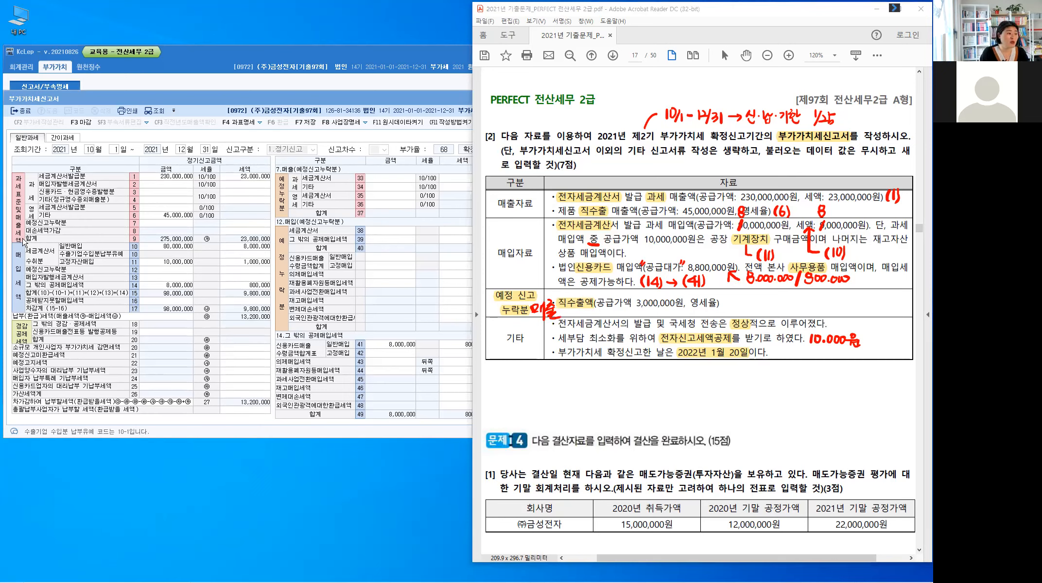
Step: Locate lines 7 and 36 of the return and write (7) → (36) above the end of the 직수출액 item
click(213, 280)
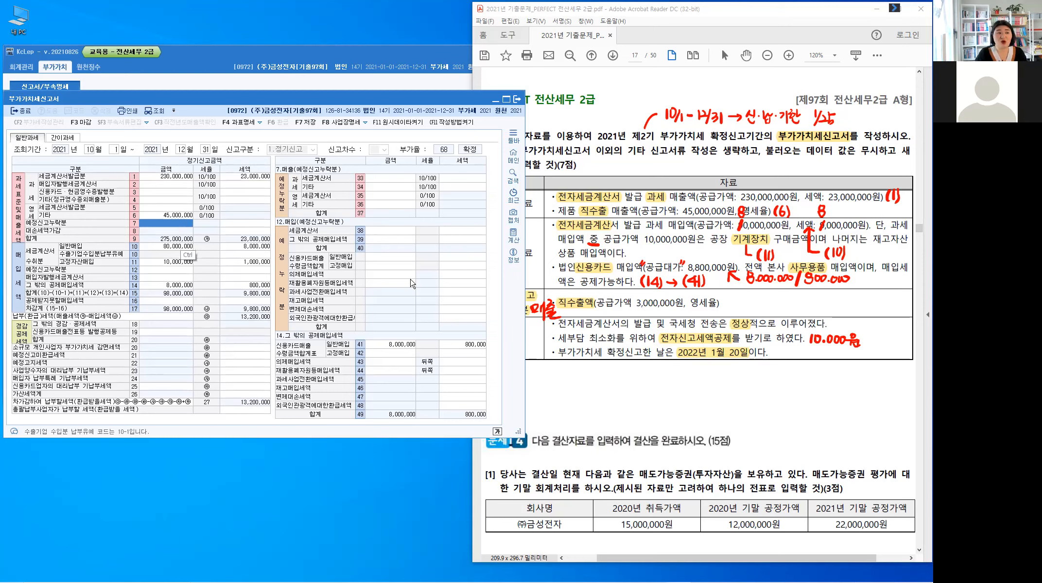
key(ctrl)
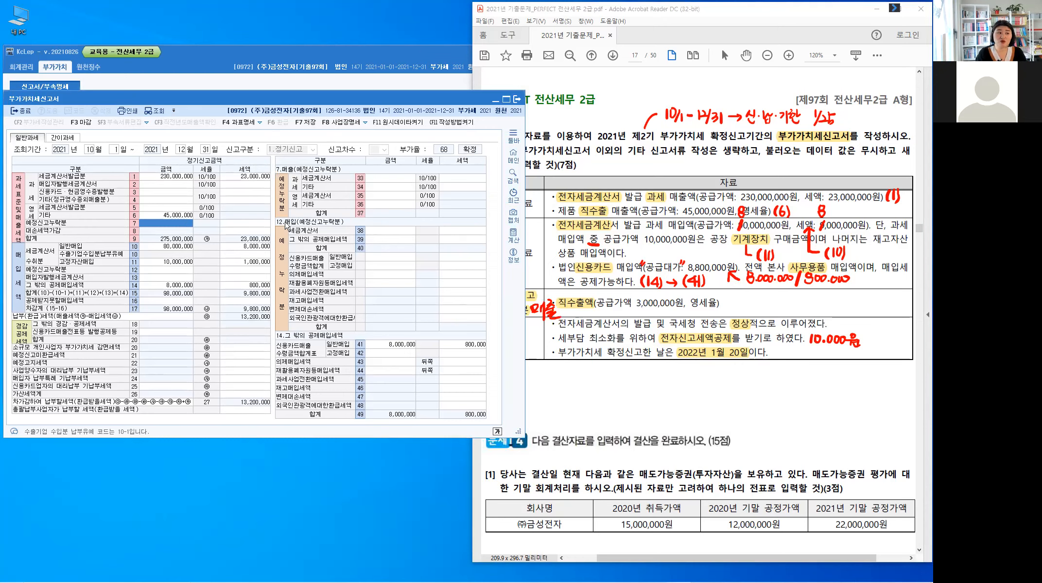
key(ctrl)
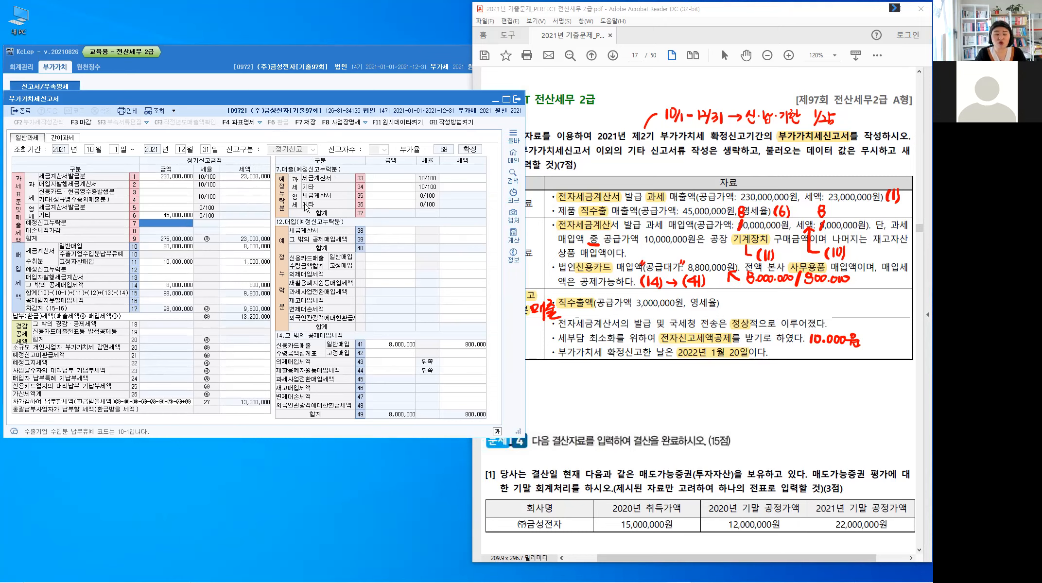
click(382, 209)
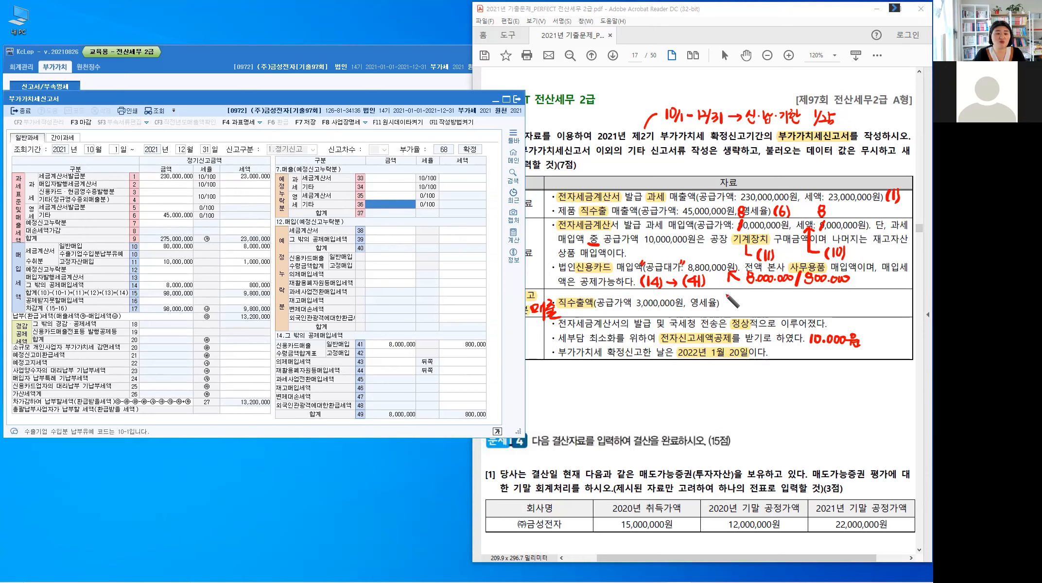
drag(727, 289, 726, 298)
drag(730, 290, 734, 297)
drag(738, 288, 738, 299)
drag(744, 293, 750, 297)
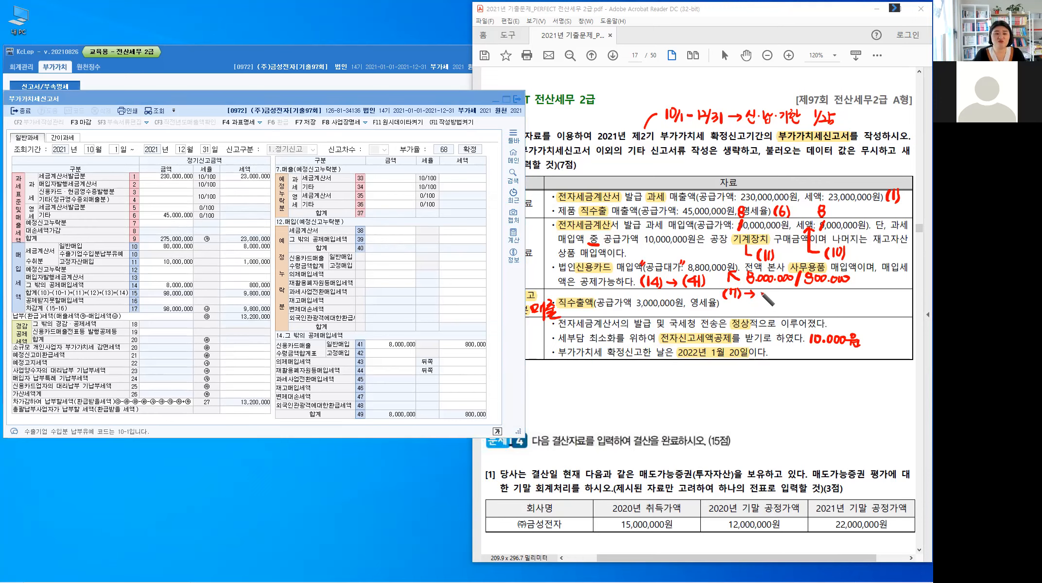
mouse_move(761, 288)
mouse_down()
mouse_move(760, 298)
mouse_move(779, 300)
mouse_up()
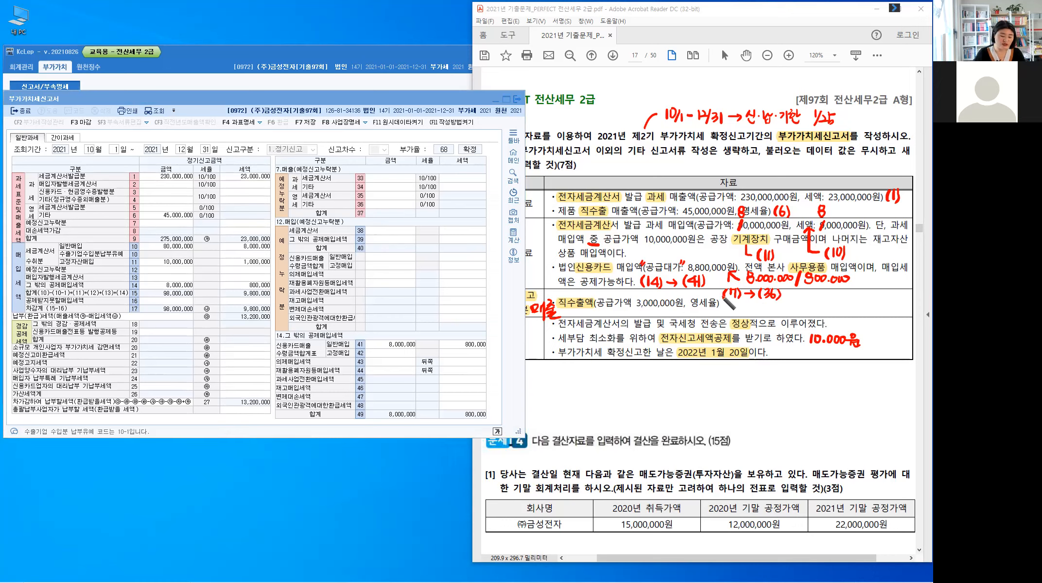
Step: Enter 3,000,000 as the 금액 of the 영세 기타 sales in line 36 of 매출(예정신고누락분)
click(394, 204)
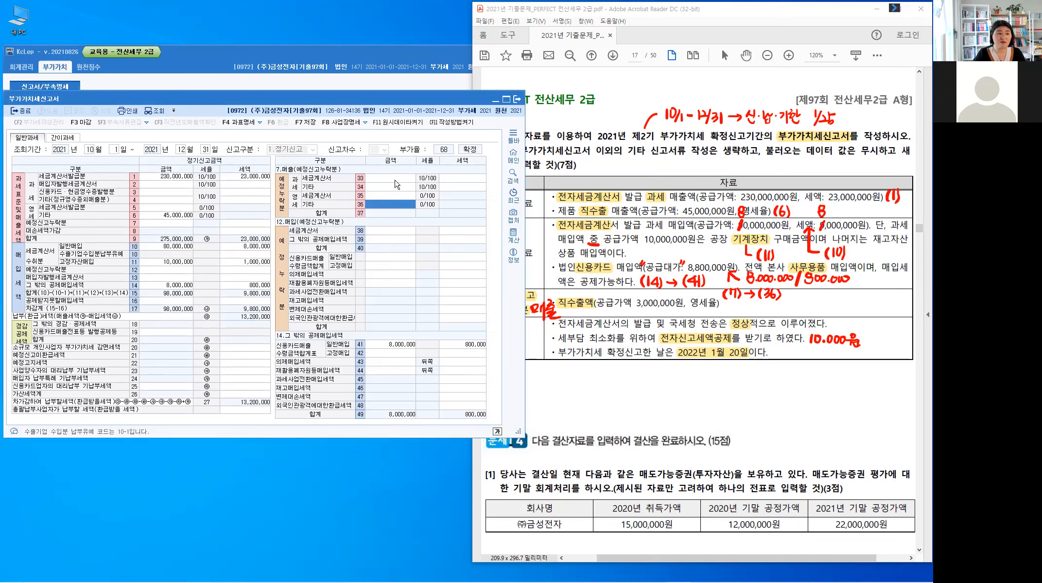
text(3000000)
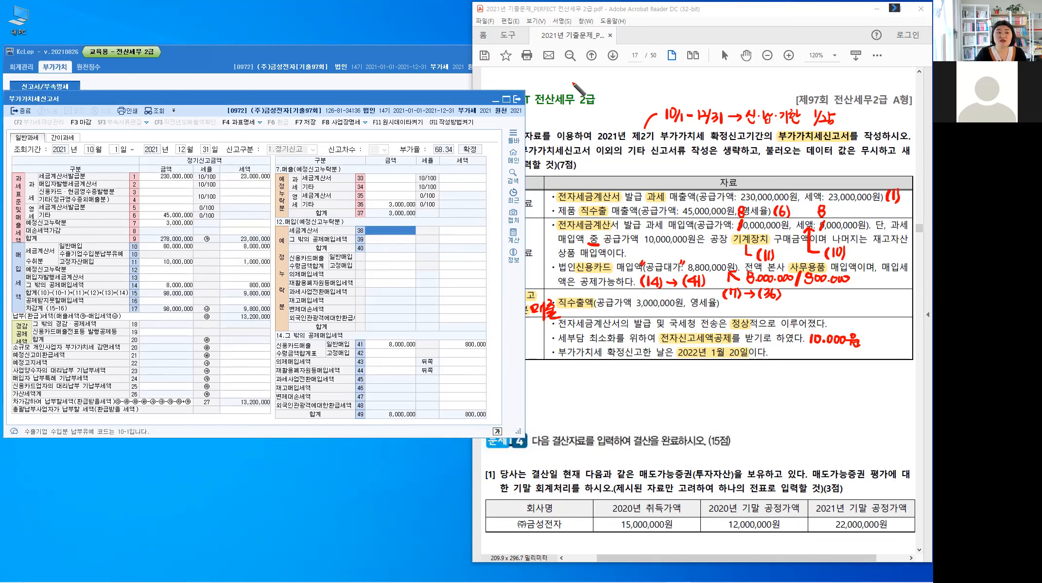
Step: Write 신고불성실, 지연납부 ⇒ 납부세액 (미납세액) above the PERFECT 전산세무 2급 page heading
click(581, 93)
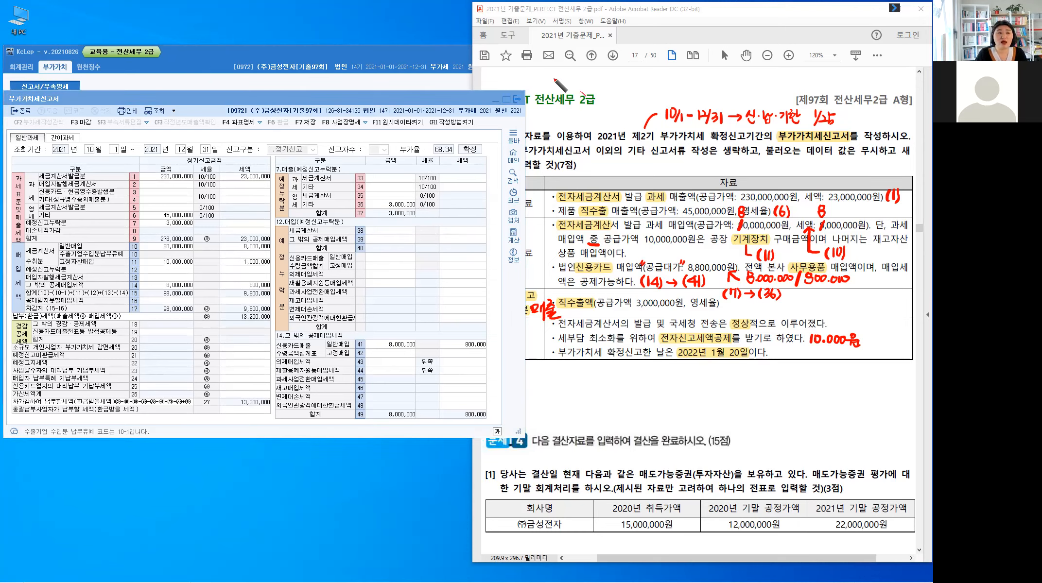
mouse_move(556, 67)
mouse_down()
mouse_move(551, 76)
mouse_move(588, 73)
mouse_up()
drag(581, 74, 597, 74)
drag(592, 75, 600, 81)
drag(607, 75, 604, 81)
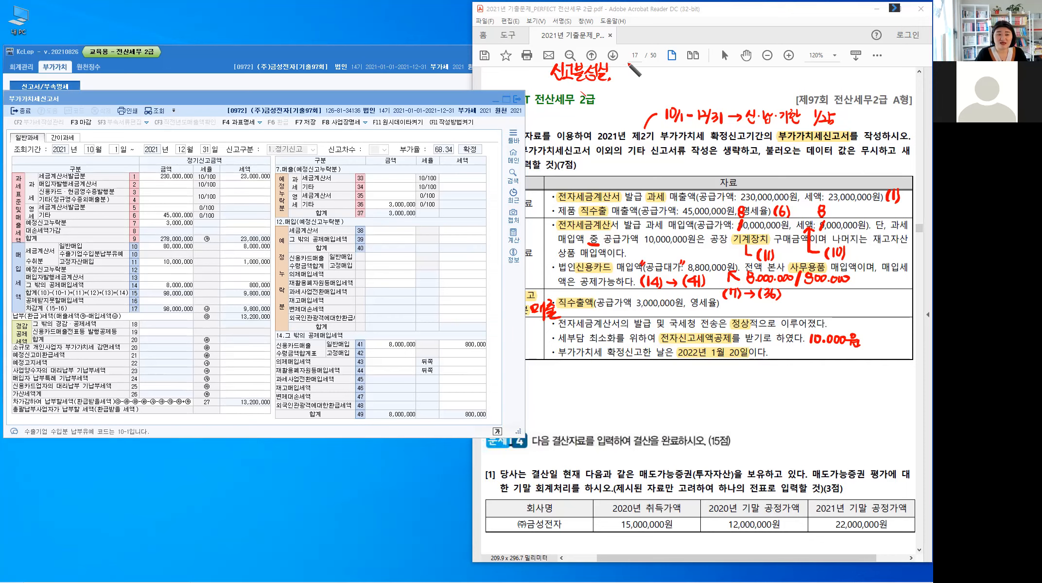
mouse_move(619, 62)
mouse_down()
mouse_move(632, 76)
mouse_move(675, 68)
mouse_move(670, 79)
mouse_up()
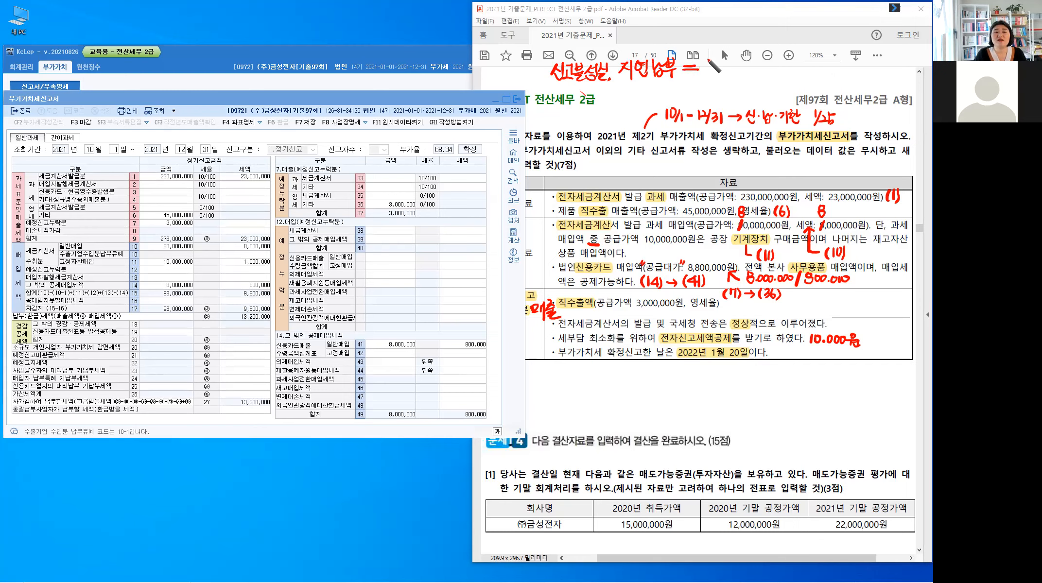
mouse_move(710, 58)
mouse_down()
mouse_move(721, 77)
mouse_move(746, 52)
mouse_move(756, 73)
mouse_move(772, 57)
mouse_move(771, 73)
mouse_up()
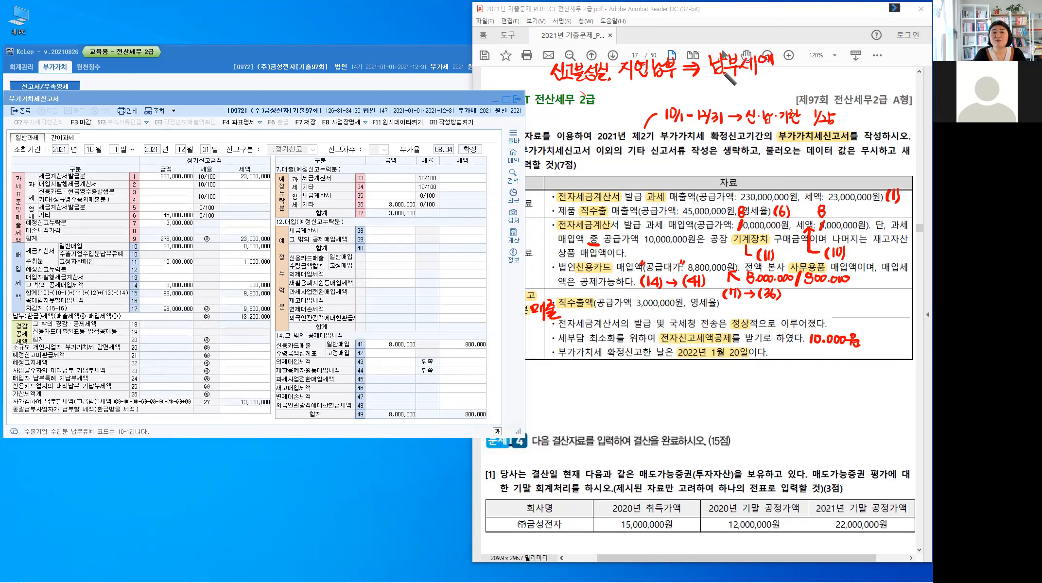
mouse_move(783, 52)
mouse_down()
mouse_move(780, 72)
mouse_move(809, 59)
mouse_move(823, 61)
mouse_move(811, 69)
mouse_move(818, 73)
mouse_move(846, 57)
mouse_move(849, 74)
mouse_up()
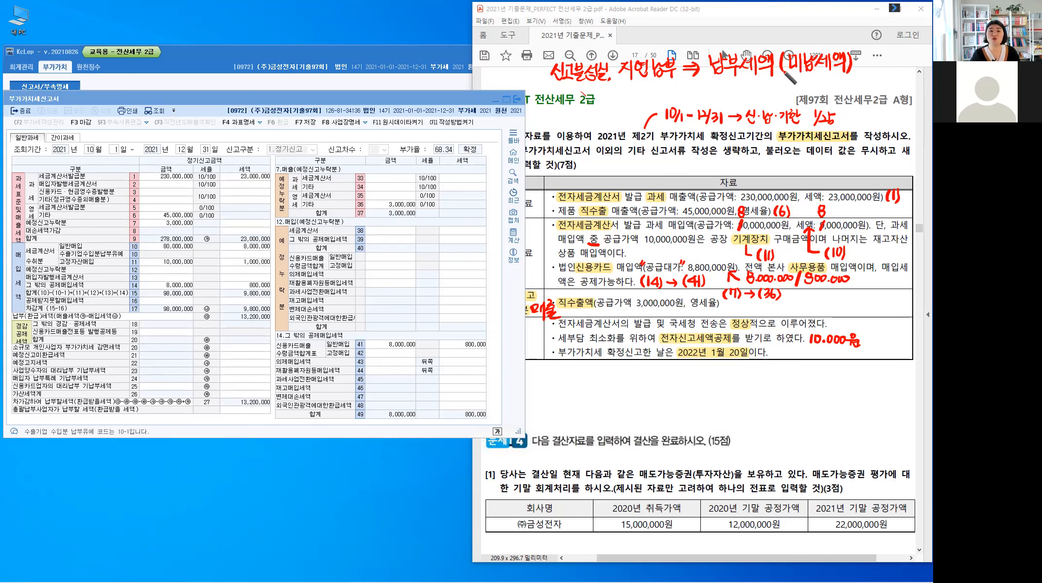
Step: Write a quoted "0" above 납부세액 and add a V-shaped mark with a short note above 지연납부
mouse_move(783, 29)
mouse_down()
mouse_move(777, 40)
mouse_move(785, 30)
mouse_move(766, 30)
mouse_up()
drag(772, 24, 771, 30)
drag(792, 24, 791, 30)
drag(796, 25, 795, 30)
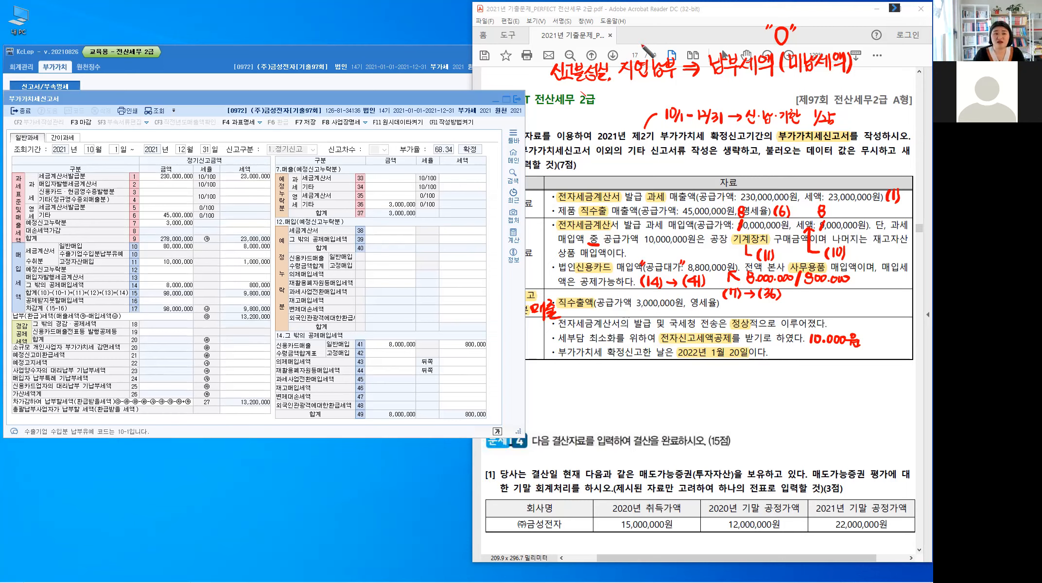
drag(642, 43, 665, 36)
drag(657, 36, 666, 32)
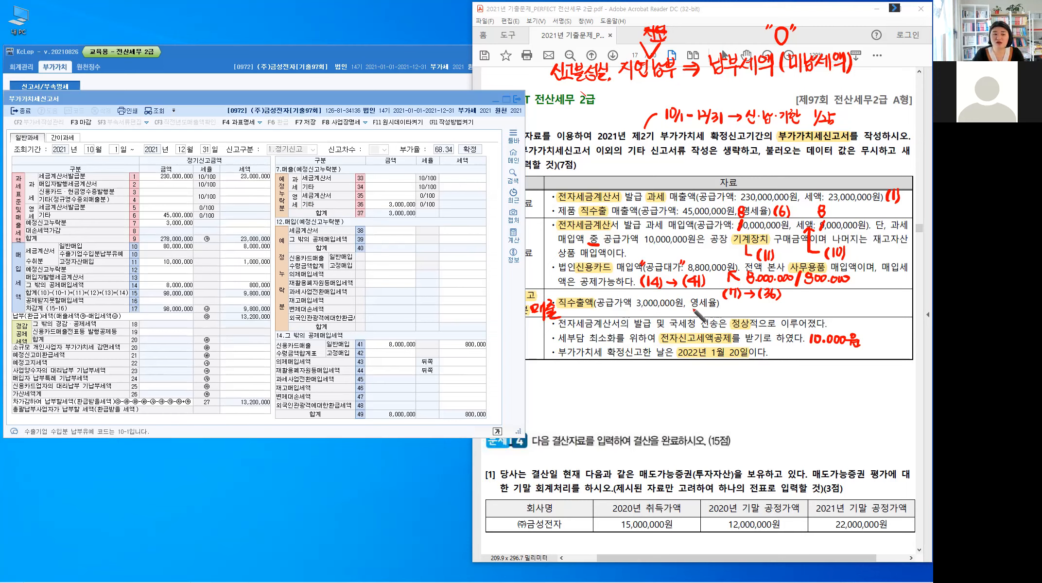
Step: Write 영세율과세표준신고불성실가산세 after the 직수출액 item in the 예정 신고 누락분 row
drag(728, 303, 737, 305)
drag(730, 308, 737, 308)
drag(737, 302, 739, 309)
drag(742, 307, 747, 306)
drag(747, 304, 747, 312)
mouse_move(750, 303)
mouse_down()
mouse_move(750, 314)
mouse_move(755, 304)
mouse_up()
drag(751, 308, 769, 311)
drag(770, 304, 769, 316)
drag(776, 305, 773, 312)
drag(781, 304, 781, 314)
mouse_move(783, 304)
mouse_down()
mouse_move(783, 316)
mouse_move(792, 305)
mouse_up()
drag(787, 305, 787, 309)
drag(785, 309, 787, 314)
drag(791, 310, 791, 314)
drag(785, 316, 794, 314)
drag(796, 304, 805, 310)
drag(797, 314, 805, 316)
drag(811, 305, 807, 310)
drag(810, 307, 815, 312)
drag(809, 312, 816, 316)
drag(819, 305, 825, 310)
drag(821, 309, 822, 314)
drag(818, 315, 831, 305)
drag(834, 302, 834, 305)
drag(829, 309, 839, 308)
drag(830, 312, 841, 311)
drag(845, 307, 848, 310)
drag(851, 302, 850, 311)
drag(847, 313, 848, 313)
drag(855, 303, 862, 309)
drag(855, 311, 867, 314)
drag(873, 301, 876, 310)
drag(879, 306, 882, 310)
drag(884, 300, 884, 311)
drag(879, 311, 887, 314)
drag(890, 308, 893, 314)
drag(891, 309, 896, 310)
drag(896, 301, 896, 317)
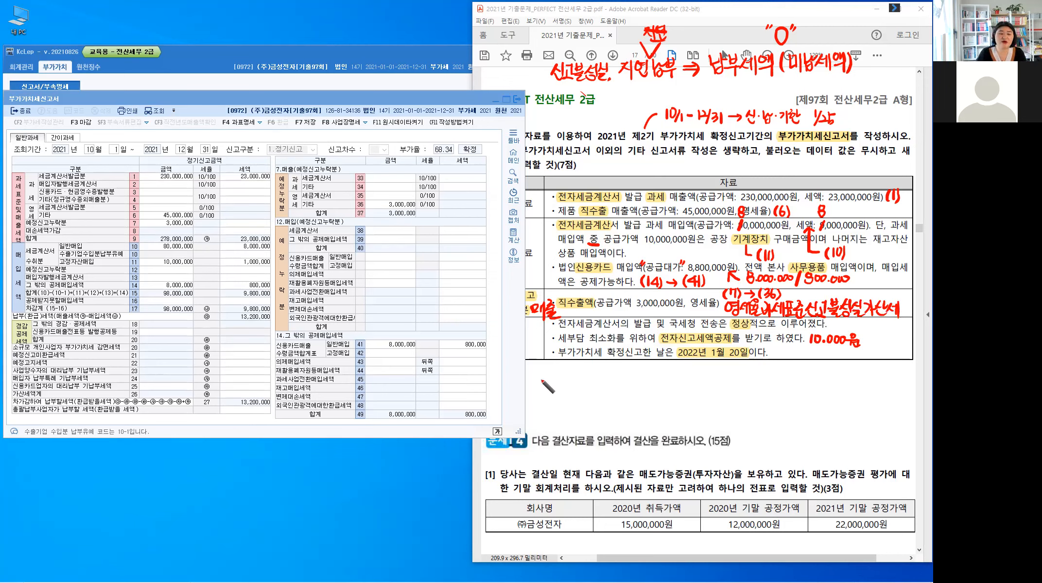
Step: Write the penalty formula 영세율 = 3,000,000원 × 0.5% below the problem table
mouse_move(541, 370)
mouse_down()
mouse_move(540, 383)
mouse_move(554, 387)
mouse_up()
mouse_move(558, 371)
mouse_down()
mouse_move(562, 387)
mouse_move(589, 378)
mouse_up()
drag(581, 384, 589, 383)
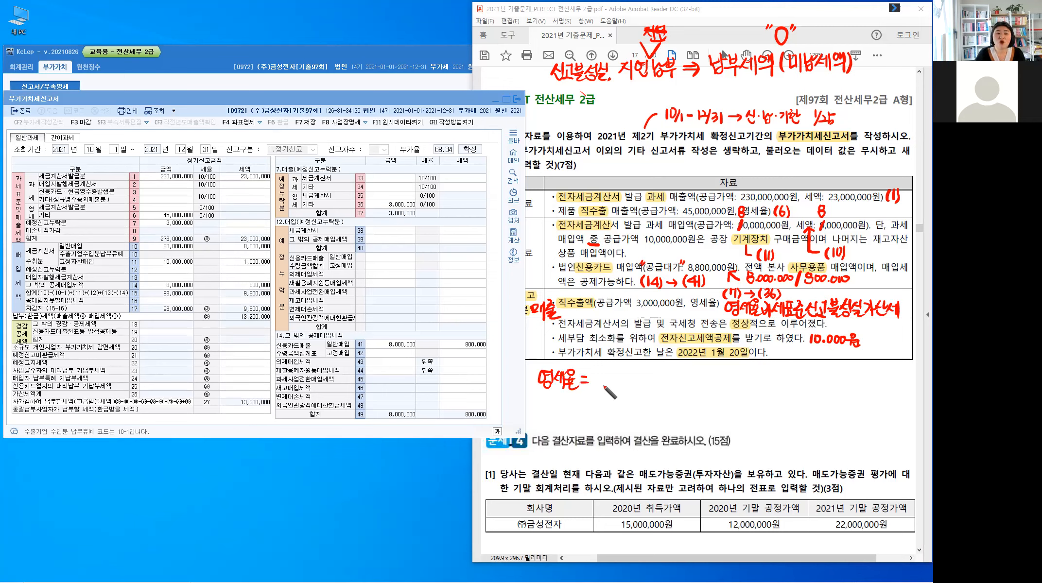
drag(595, 373, 594, 386)
click(605, 386)
drag(611, 377, 619, 378)
click(631, 384)
drag(625, 376, 637, 377)
drag(643, 376, 644, 377)
drag(650, 376, 660, 372)
drag(654, 378, 665, 377)
drag(659, 378, 670, 388)
drag(675, 375, 682, 386)
mouse_move(683, 374)
mouse_down()
mouse_move(675, 386)
mouse_move(691, 386)
mouse_up()
drag(699, 385, 699, 386)
drag(706, 374, 711, 389)
drag(717, 384, 717, 388)
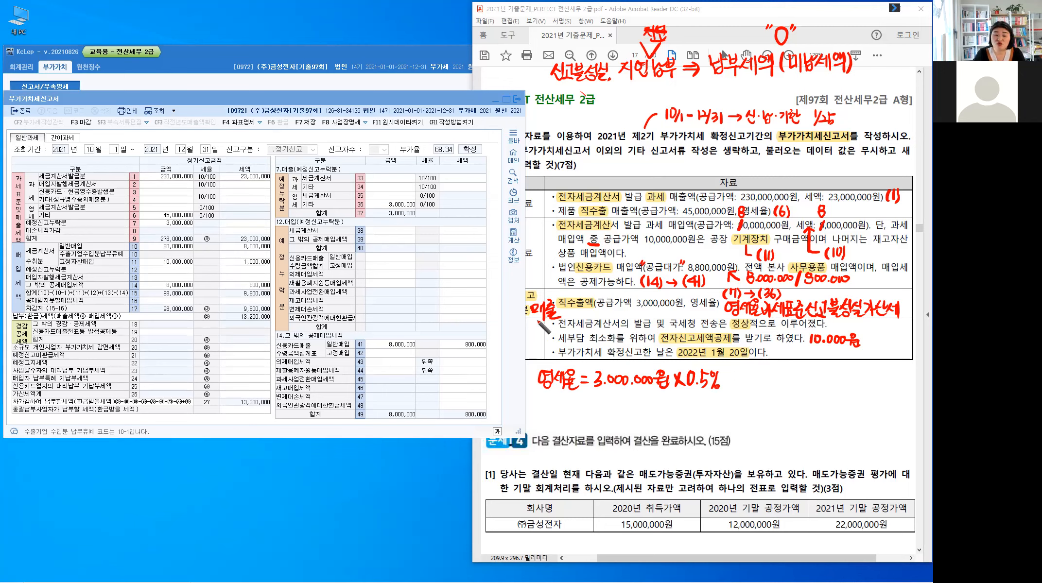
Step: Write 예정 in the gap just above the 자료 heading of the problem table
drag(603, 163, 609, 164)
drag(605, 169, 609, 167)
drag(610, 161, 610, 173)
drag(612, 159, 613, 176)
drag(615, 163, 625, 165)
drag(626, 160, 625, 169)
drag(621, 170, 623, 171)
Step: Write 예정신고누락 → 확정신고시 반영 below the 영세율 formula
drag(544, 409, 545, 410)
drag(550, 412, 556, 414)
drag(556, 407, 555, 411)
drag(563, 412, 582, 418)
drag(584, 414, 587, 417)
drag(584, 420, 585, 419)
drag(592, 412, 594, 418)
mouse_move(597, 411)
mouse_down()
mouse_move(599, 423)
mouse_move(605, 419)
mouse_up()
drag(600, 423, 611, 420)
drag(613, 413, 616, 419)
drag(611, 420, 621, 419)
drag(616, 420, 616, 426)
drag(622, 411, 630, 422)
drag(630, 416, 634, 415)
drag(620, 423, 632, 429)
mouse_move(669, 414)
mouse_down()
mouse_move(717, 428)
mouse_move(761, 422)
mouse_move(769, 410)
mouse_move(755, 424)
mouse_up()
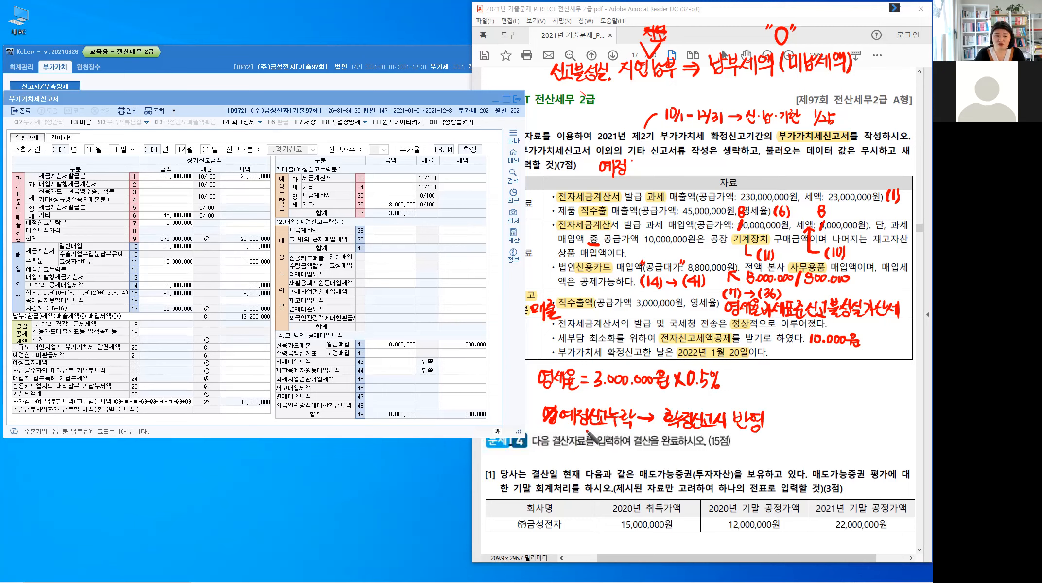
Step: Write 10/25 under 예정신고누락 and 1/20 under 확정신고시, and connect the two dates with a bracket line
mouse_move(590, 427)
mouse_down()
mouse_move(608, 427)
mouse_move(616, 442)
mouse_up()
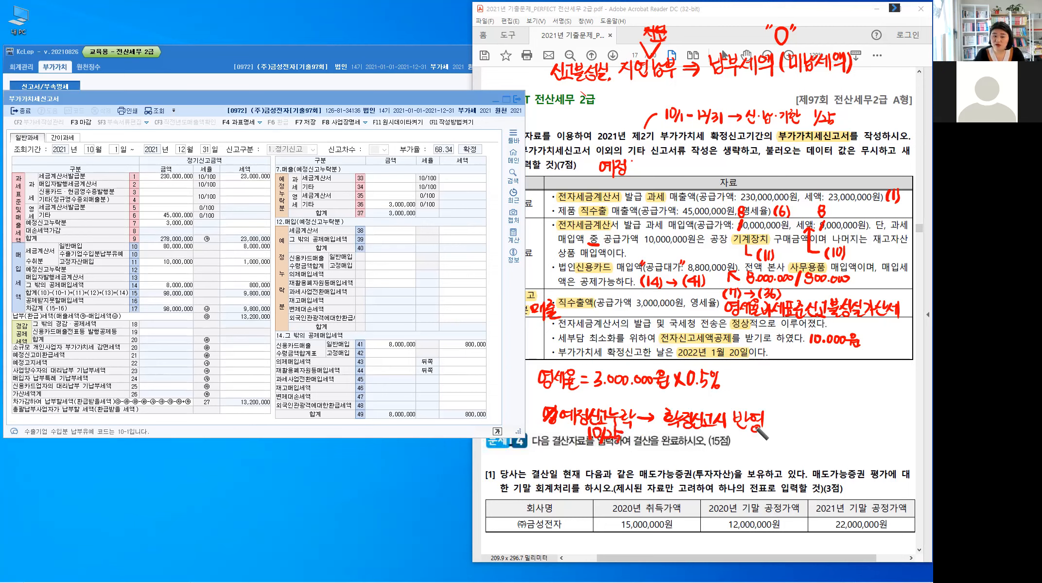
drag(701, 432, 713, 448)
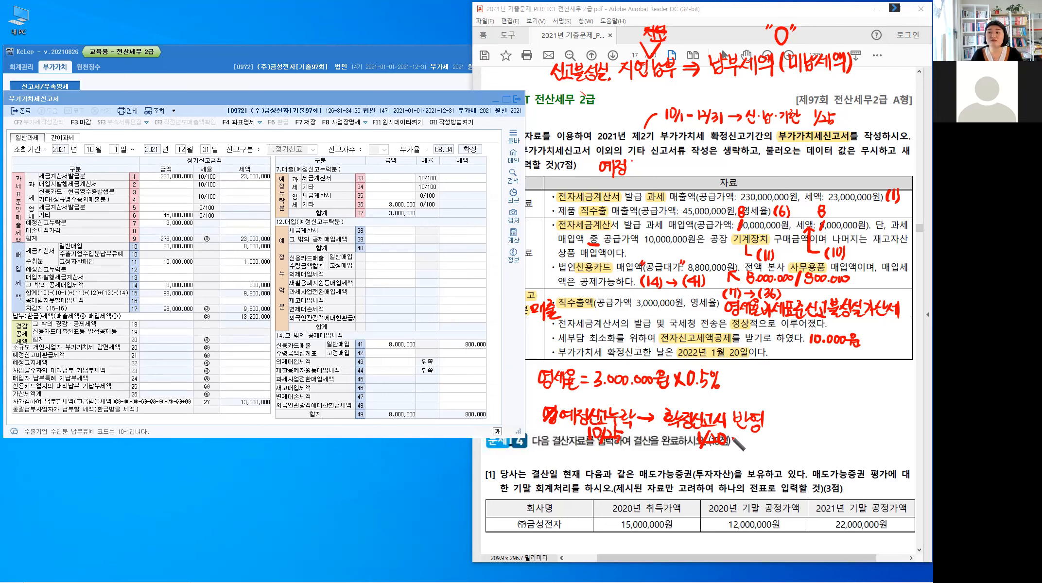
mouse_move(604, 444)
mouse_down()
mouse_move(700, 455)
mouse_move(693, 444)
mouse_up()
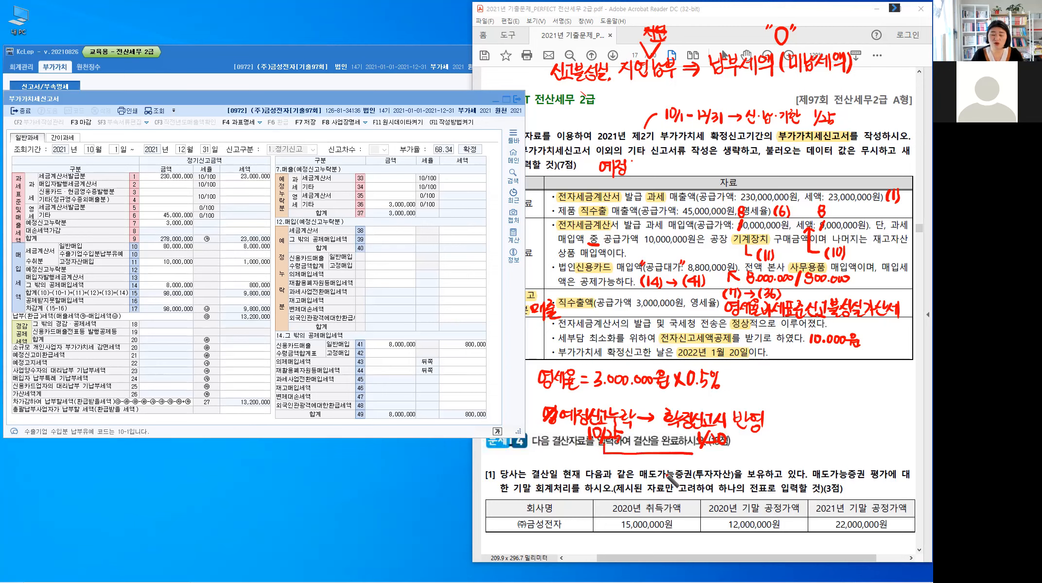
Step: Add ": 3개월이내 신고 75% 감면" after the 확정신고시 반영 note
click(775, 417)
click(774, 423)
mouse_move(787, 413)
mouse_down()
mouse_move(788, 426)
mouse_move(808, 427)
mouse_move(813, 414)
mouse_move(822, 427)
mouse_move(879, 424)
mouse_up()
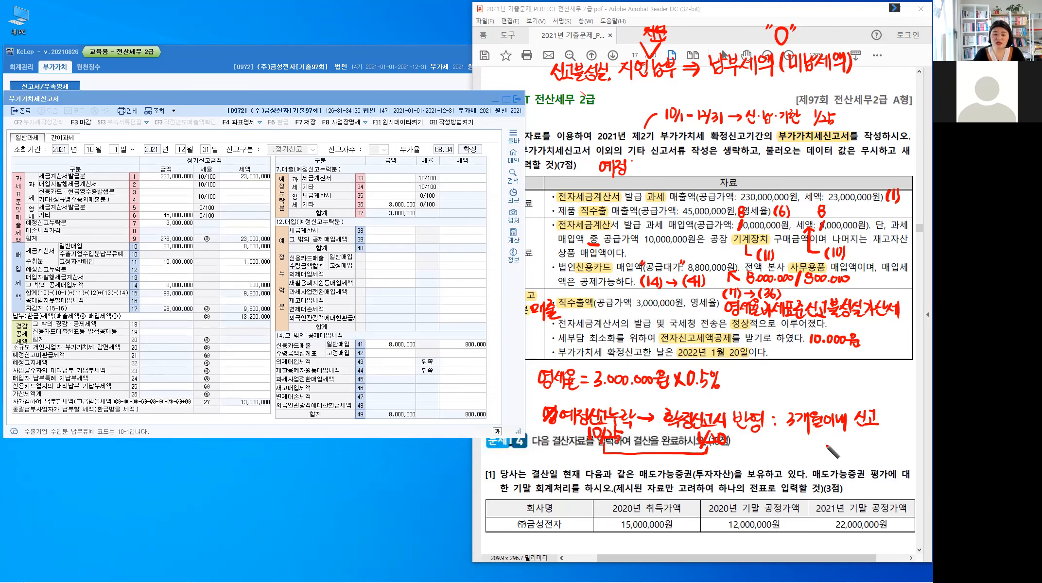
mouse_move(820, 439)
mouse_down()
mouse_move(824, 453)
mouse_move(867, 445)
mouse_move(899, 457)
mouse_move(886, 455)
mouse_up()
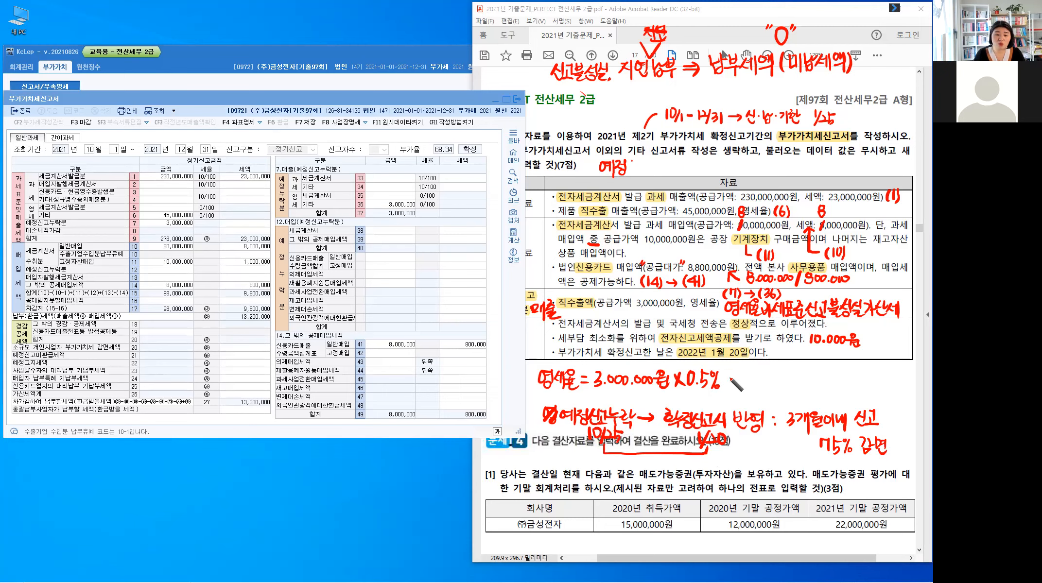
Step: Extend the 영세율 penalty formula with × (1-75%) = and open the calculator
drag(728, 374, 735, 384)
mouse_move(735, 374)
mouse_down()
mouse_move(727, 383)
mouse_move(748, 384)
mouse_up()
mouse_move(759, 370)
mouse_down()
mouse_move(760, 384)
mouse_move(779, 386)
mouse_move(785, 374)
mouse_move(791, 384)
mouse_up()
mouse_move(794, 370)
mouse_down()
mouse_move(795, 385)
mouse_move(814, 378)
mouse_up()
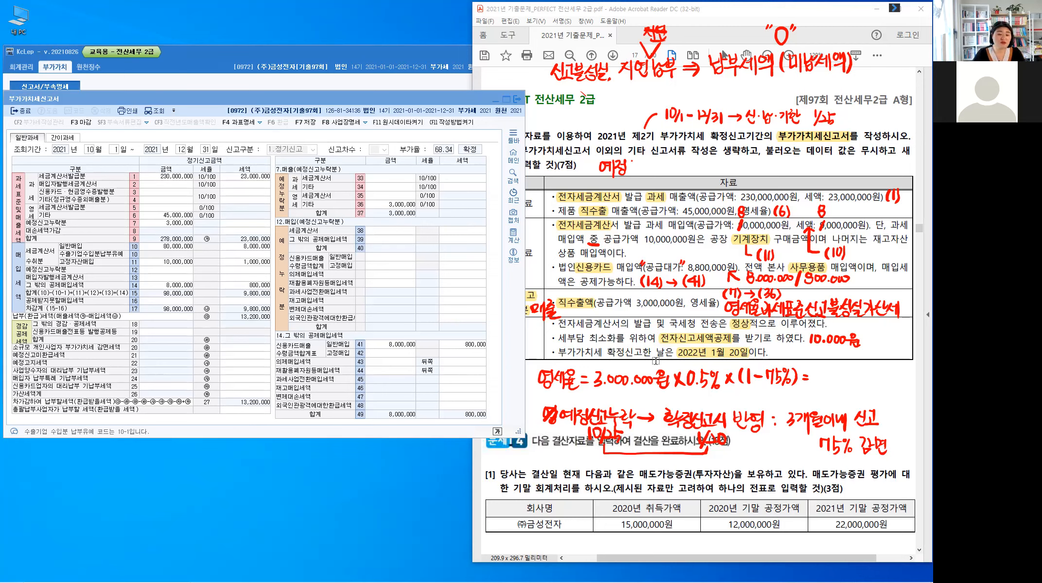
key(XF86Calculator)
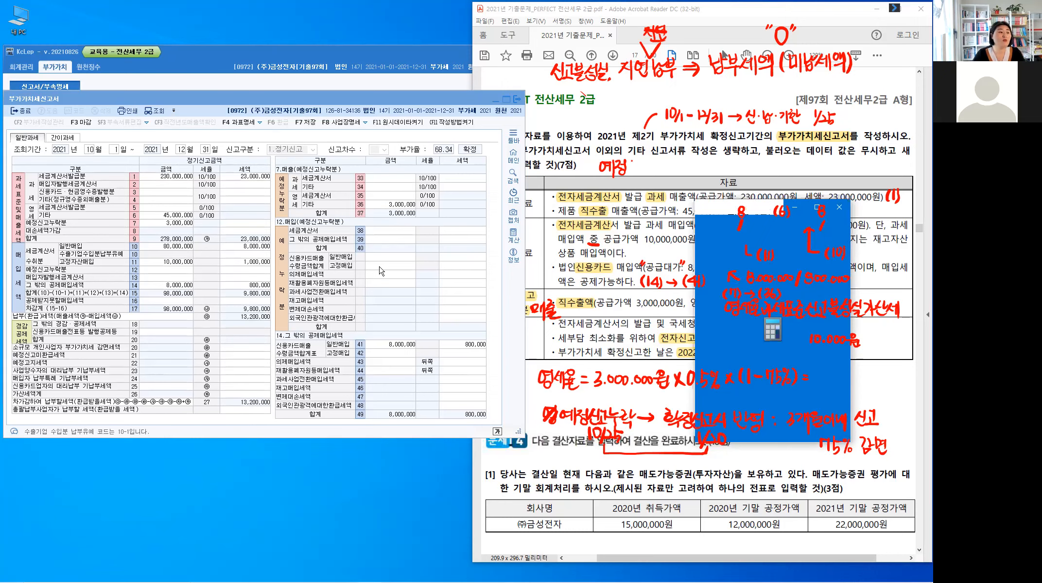
Step: Open the 가산세명세 for 가산세계 and read the 작성방법 notes for 납부지연 and 영세율과세표준신고불성실
click(246, 395)
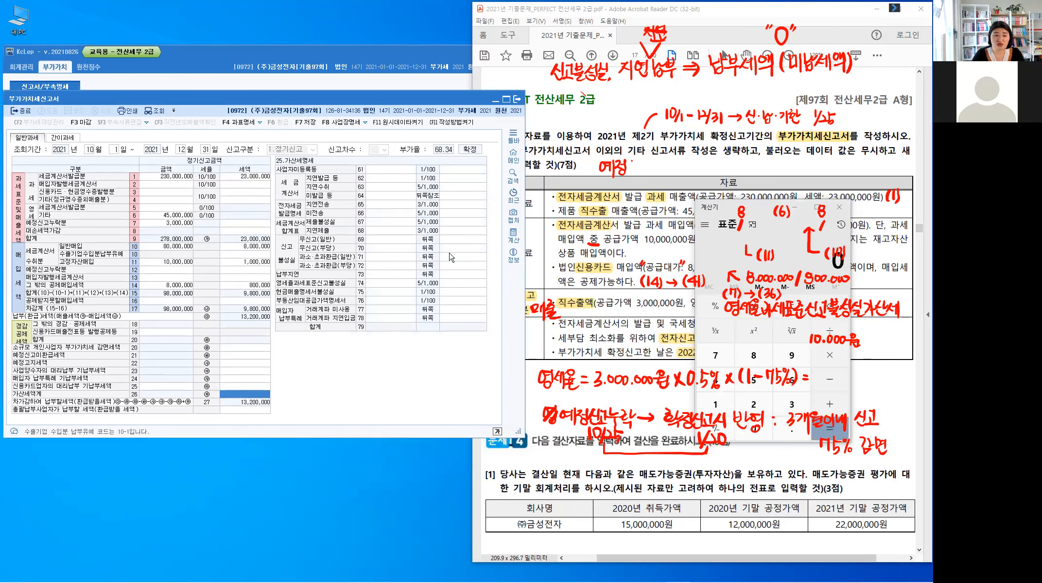
click(387, 284)
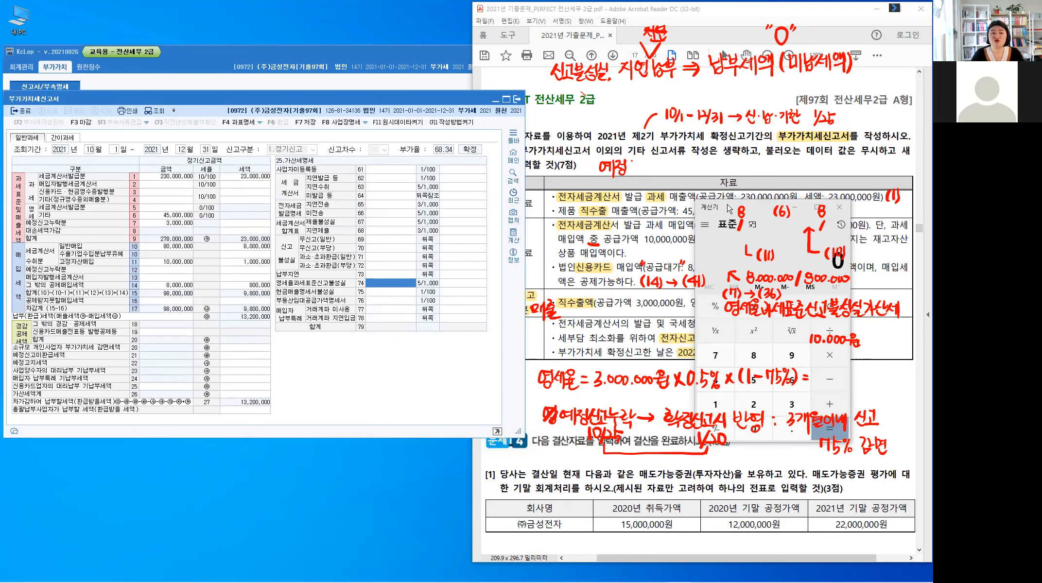
drag(729, 209, 154, 321)
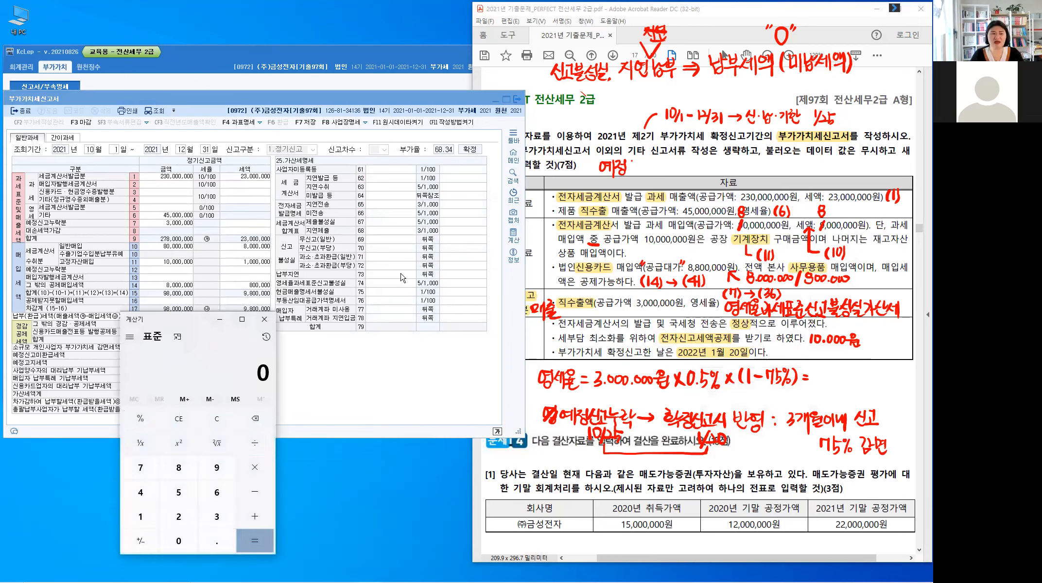
click(402, 276)
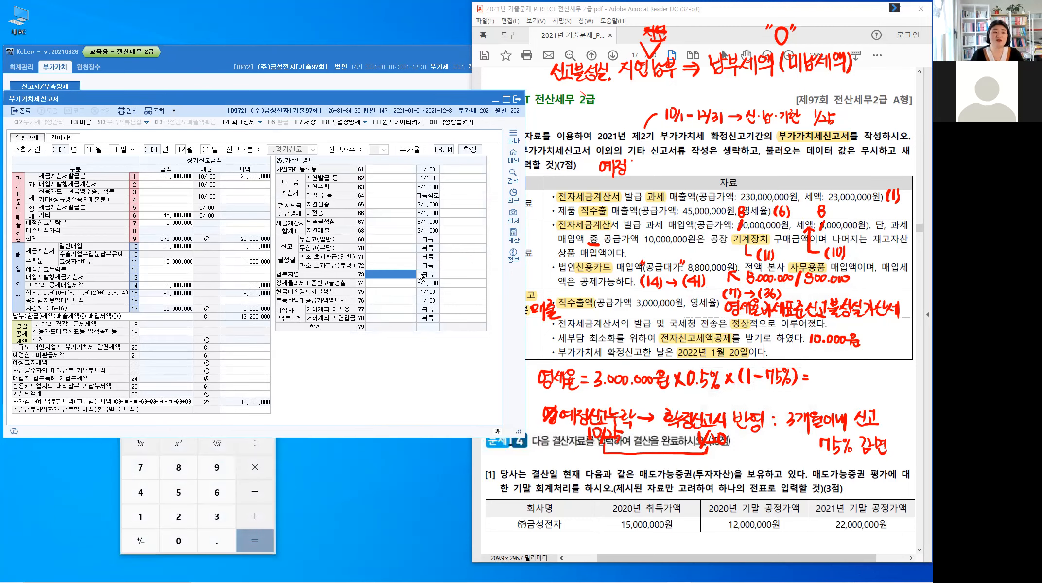
click(452, 122)
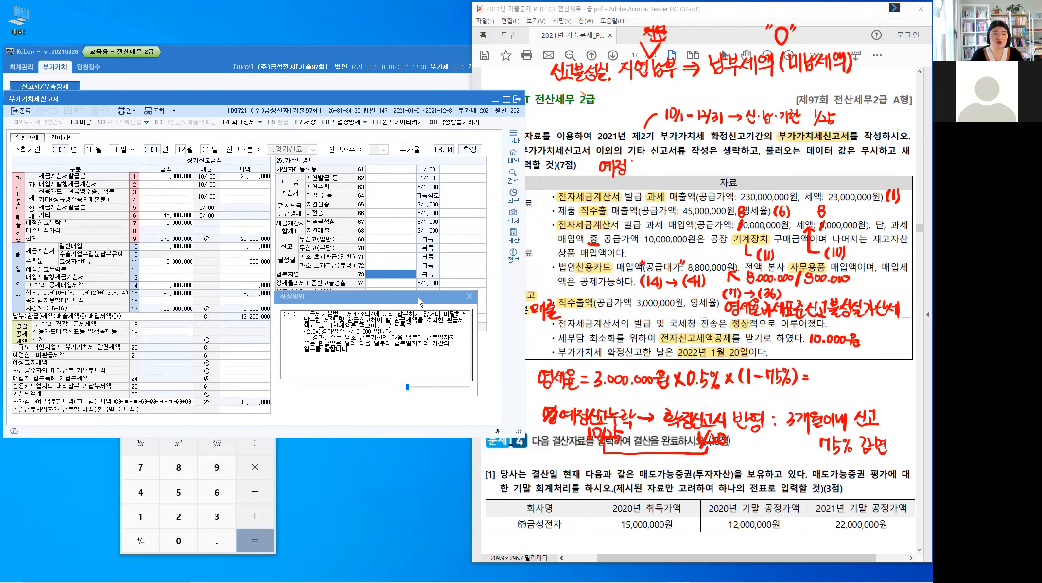
drag(394, 296, 233, 164)
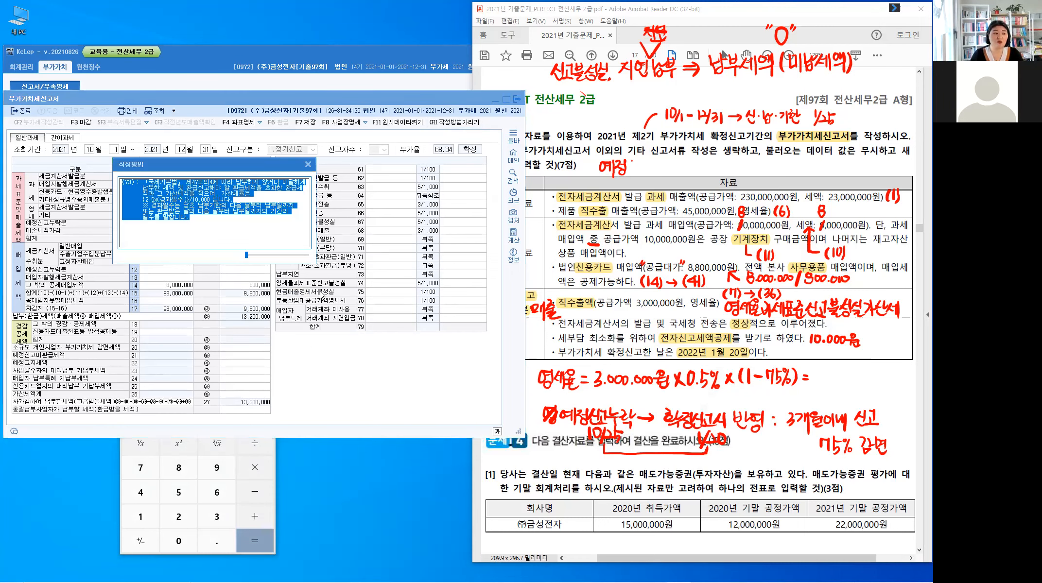
click(390, 285)
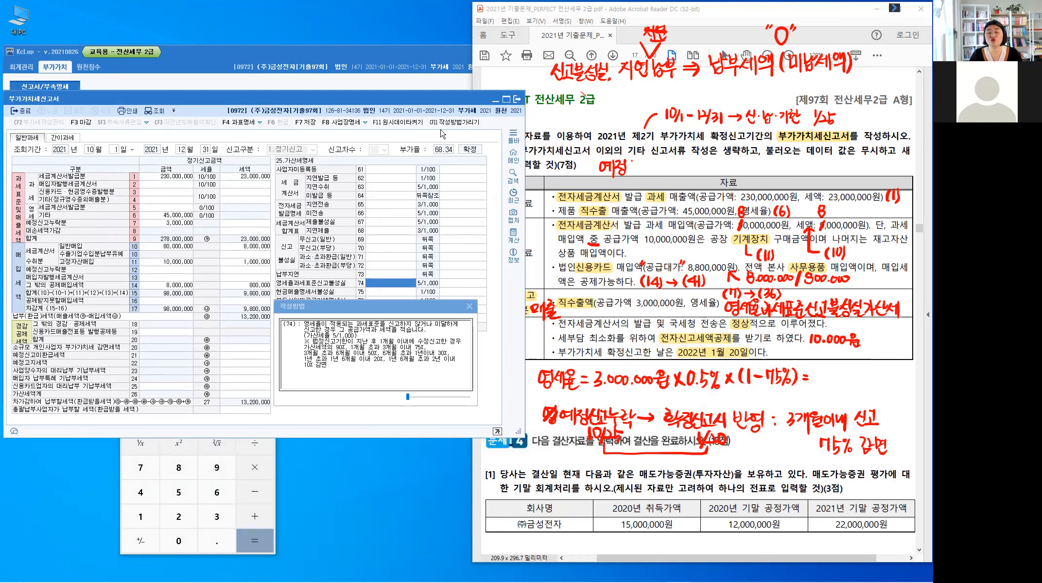
click(468, 307)
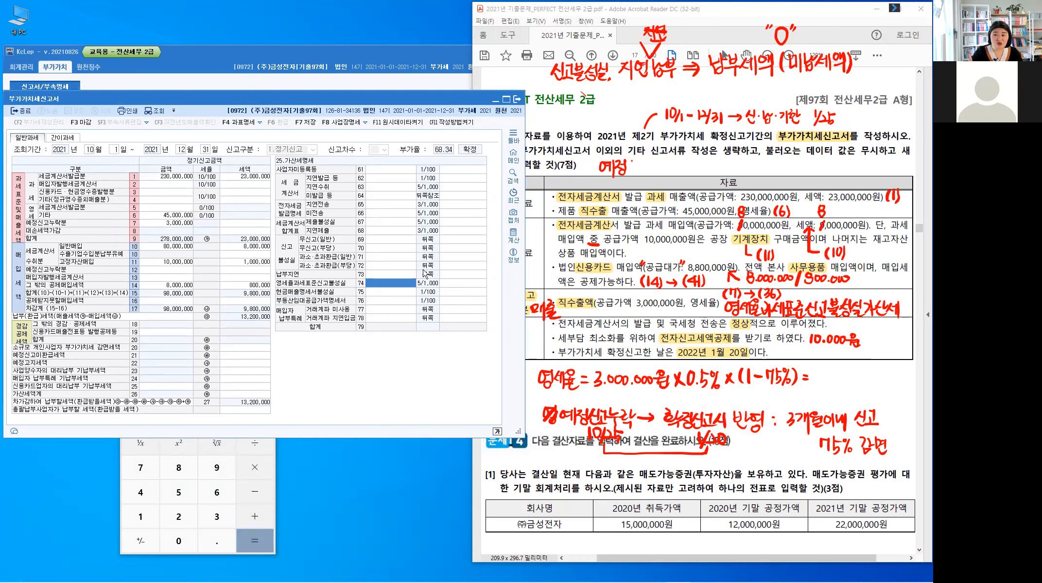
Step: Calculate 3,000,000 × 0.005 × 25% in the calculator
click(271, 525)
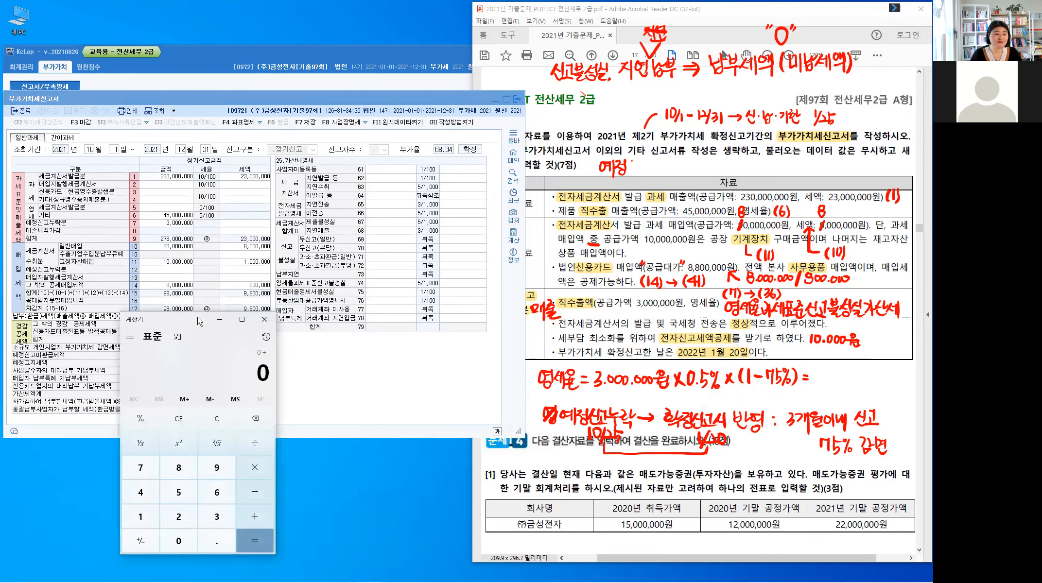
drag(165, 319, 295, 309)
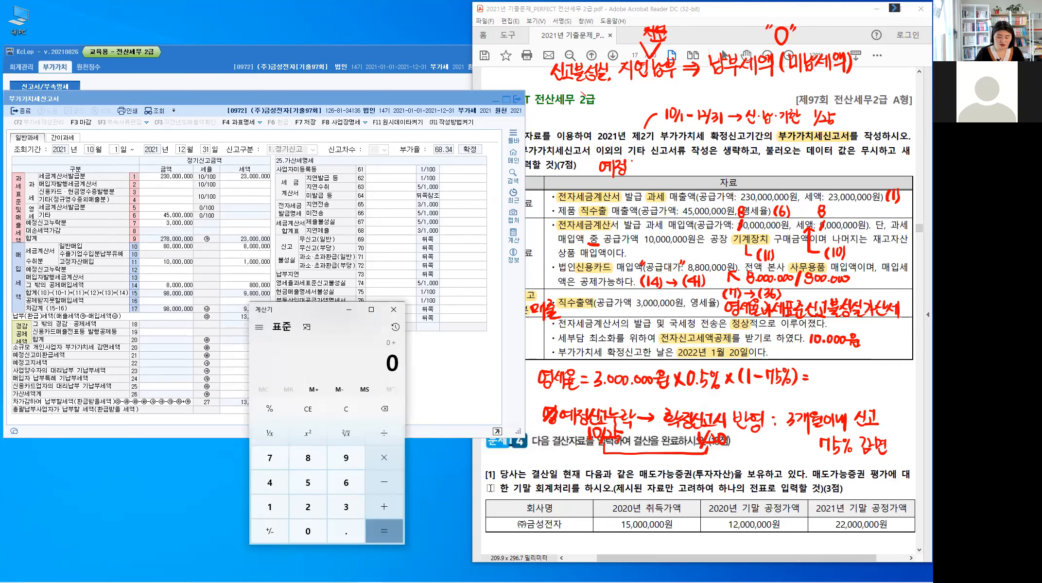
text(3)
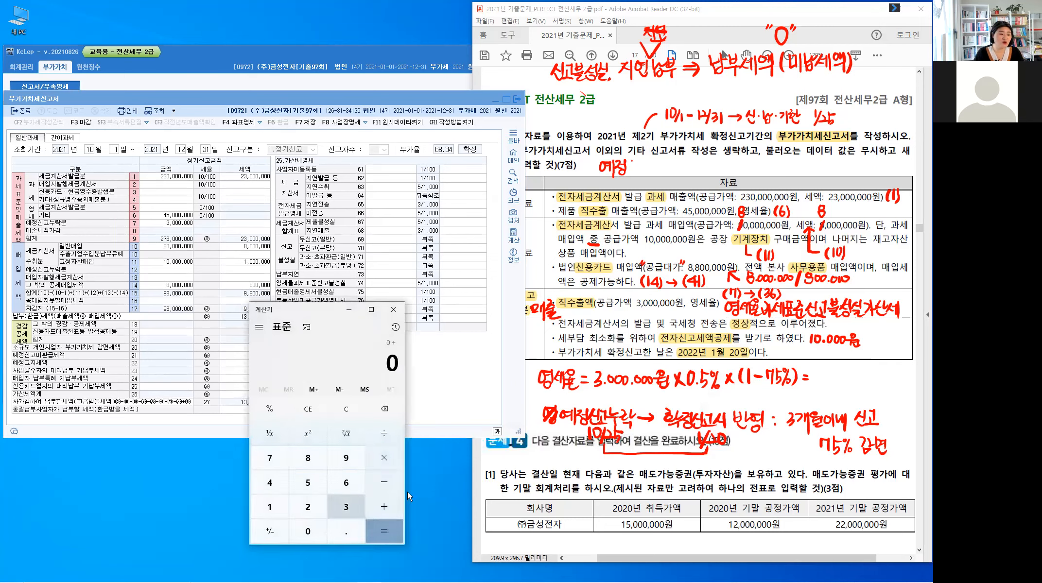
text(0000000)
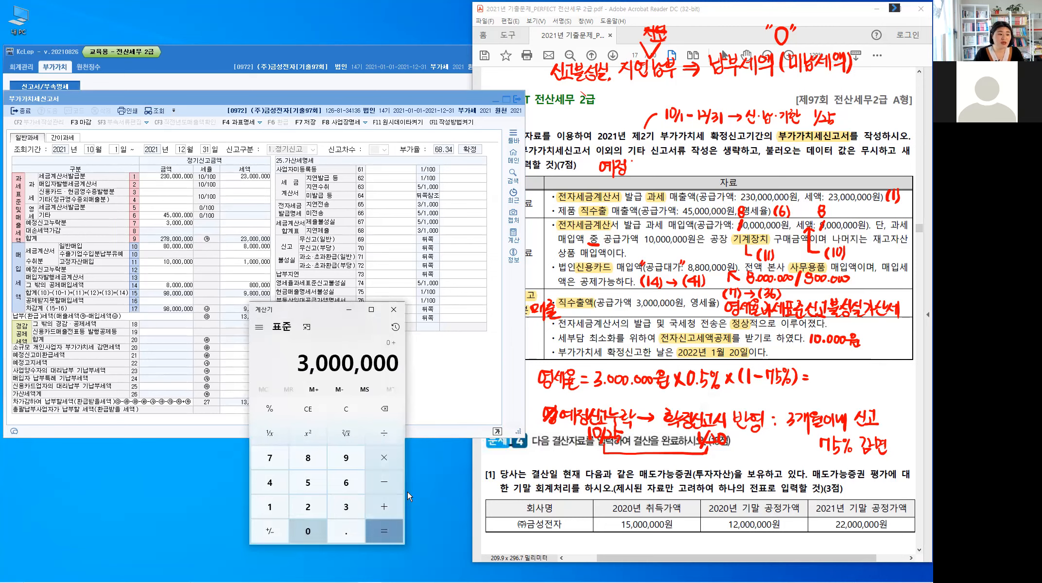
text(-*)
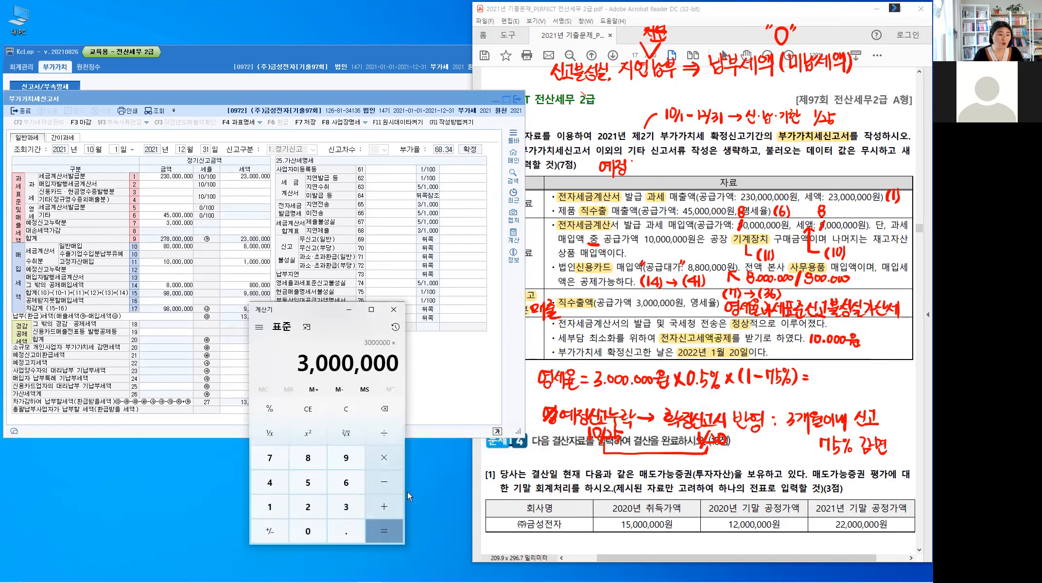
text(.)
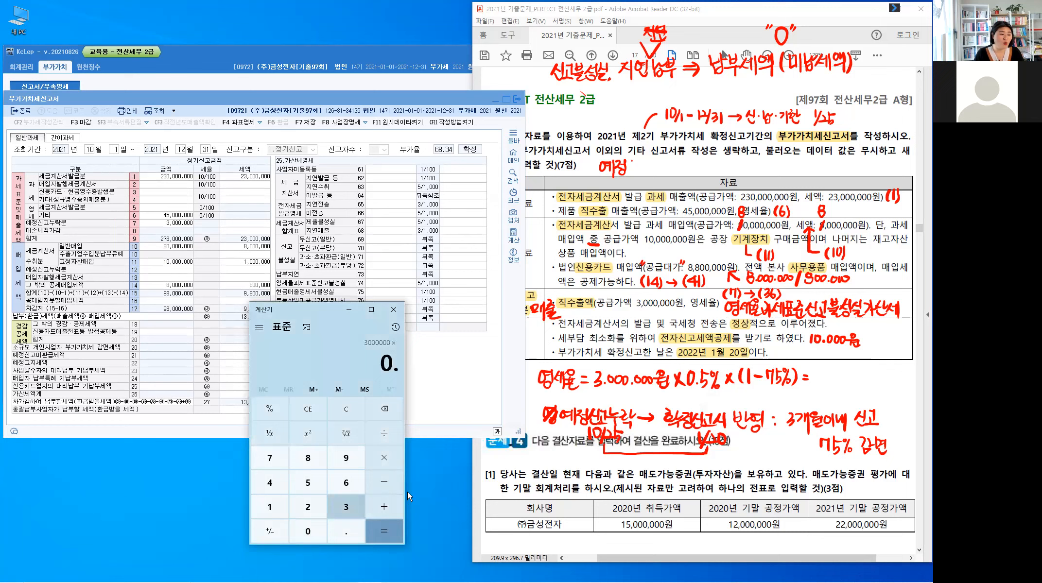
text(500)
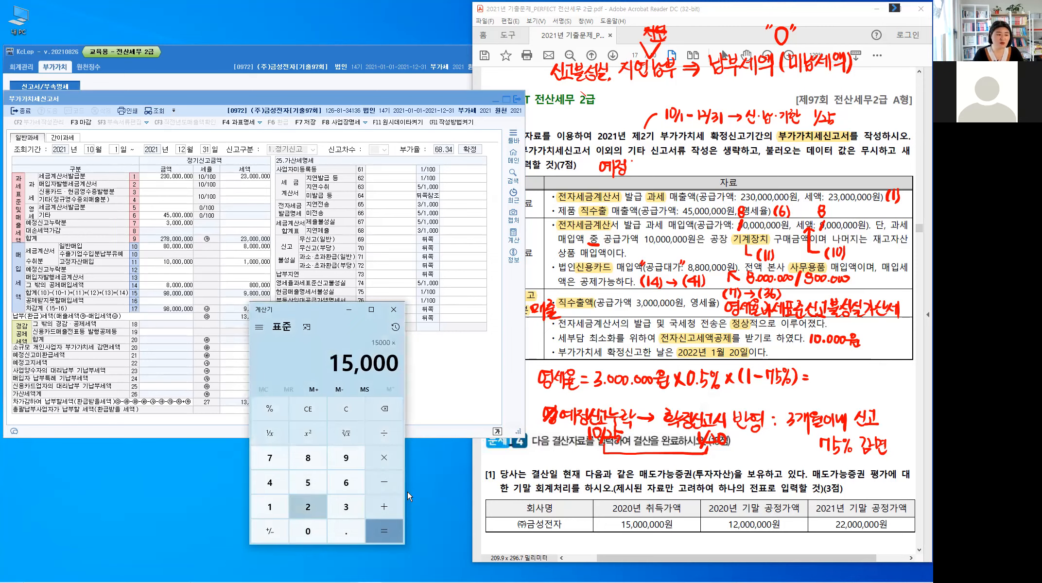
text(5*25)
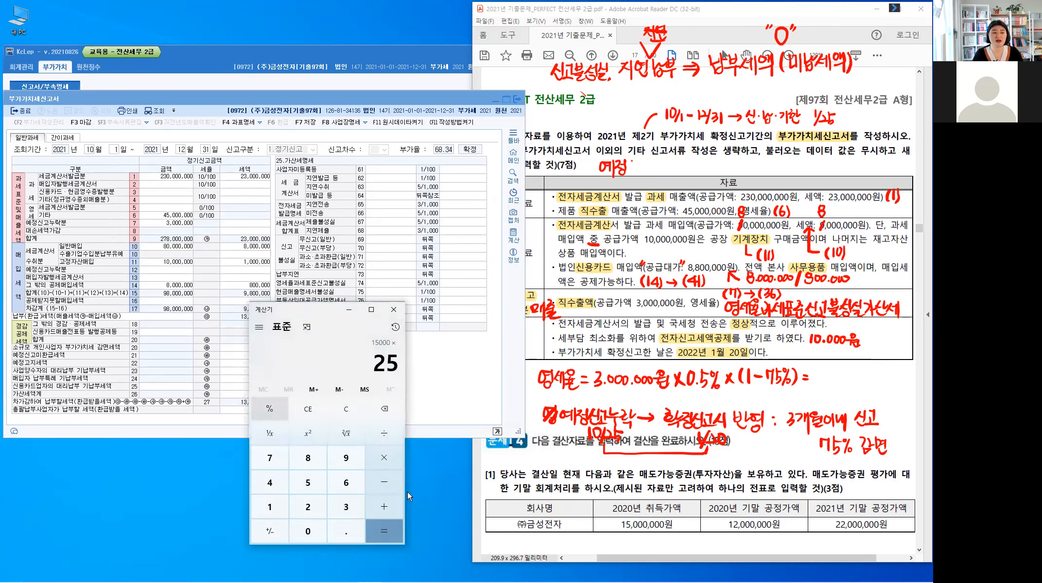
key(shift+5)
key(Return)
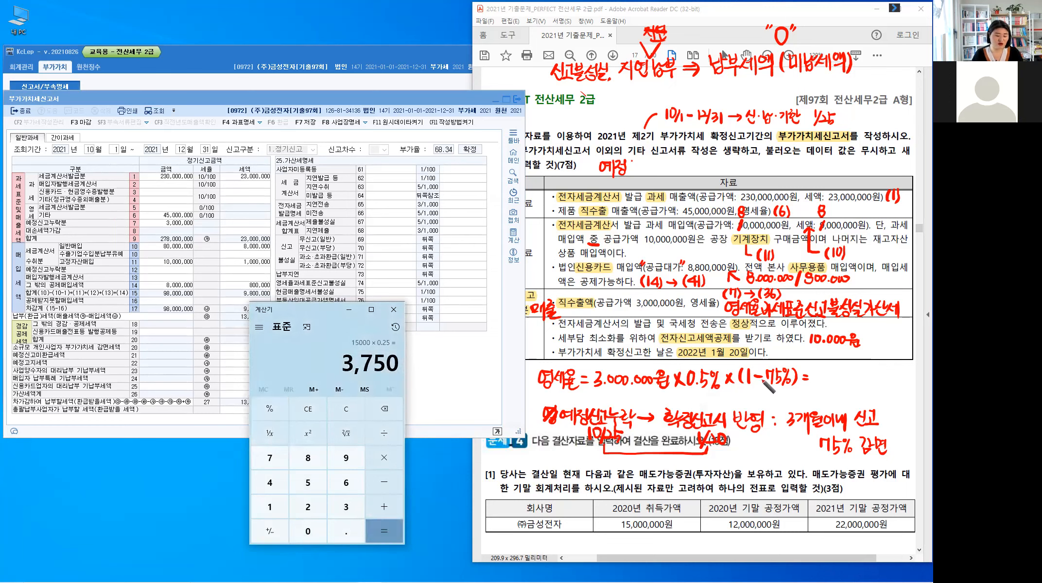
Step: Write 3,750원 as the result of the handwritten 영세율 penalty formula and put the calculator away
drag(807, 376, 814, 376)
drag(806, 382, 832, 386)
click(825, 384)
drag(837, 373, 837, 385)
drag(838, 373, 847, 375)
drag(858, 373, 858, 376)
drag(854, 380, 863, 379)
drag(865, 372, 865, 384)
drag(858, 383, 868, 387)
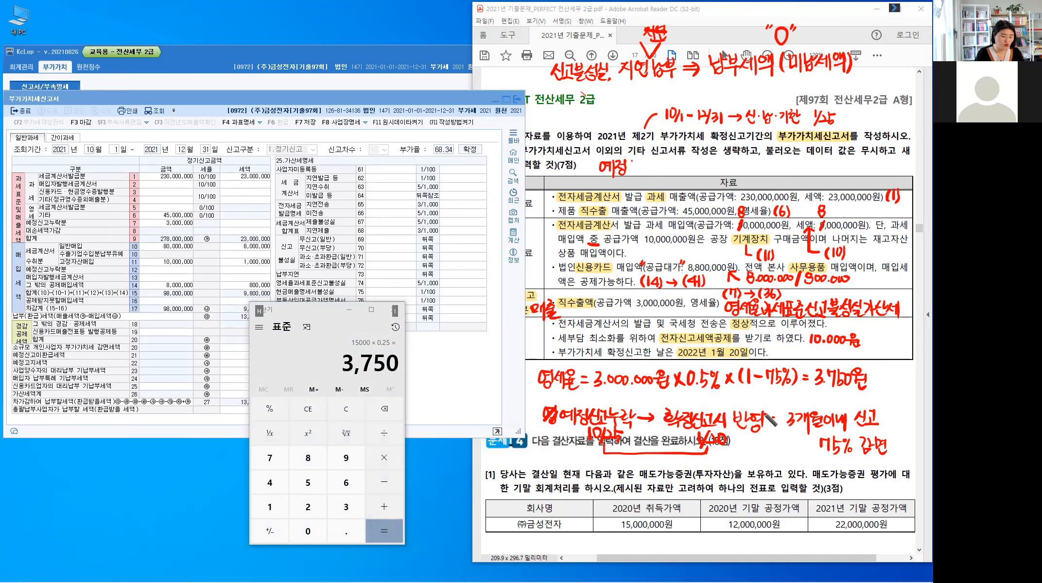
click(349, 315)
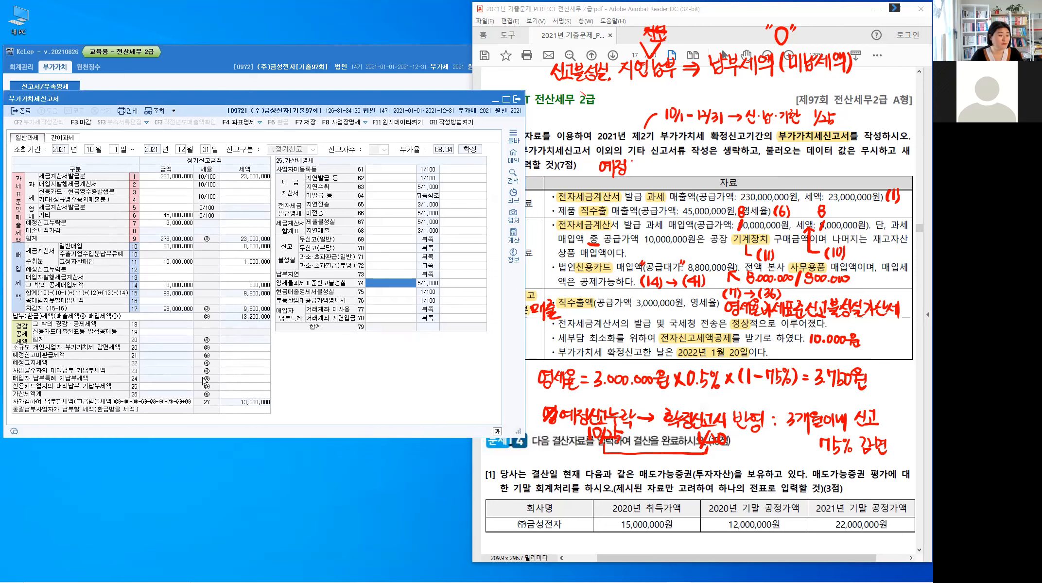
Step: Enter 3,000,000 as the amount and 3,750 as the tax for 영세율과세표준신고불성실 (74) in the 가산세명세
click(241, 395)
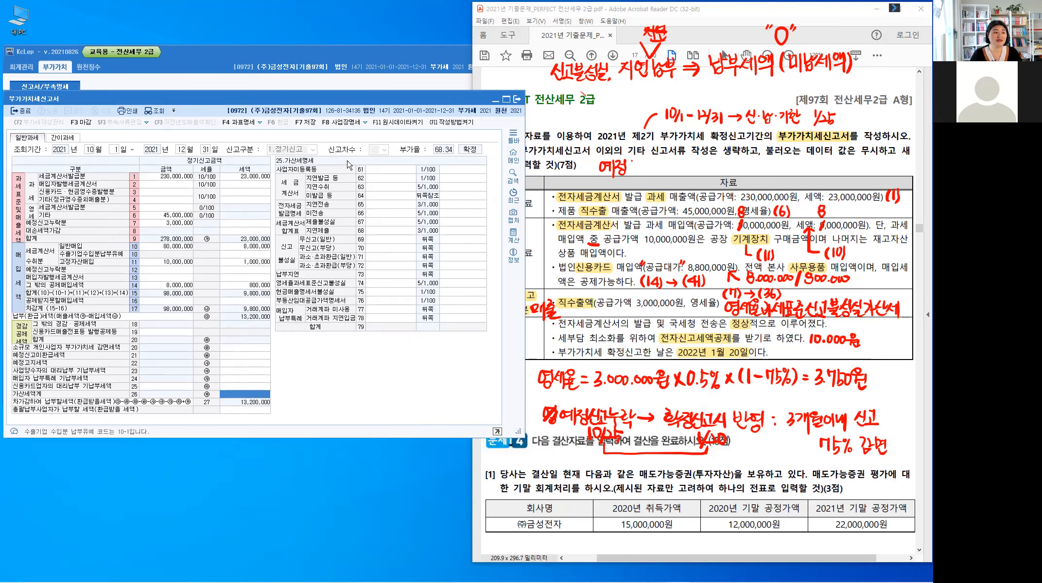
click(395, 282)
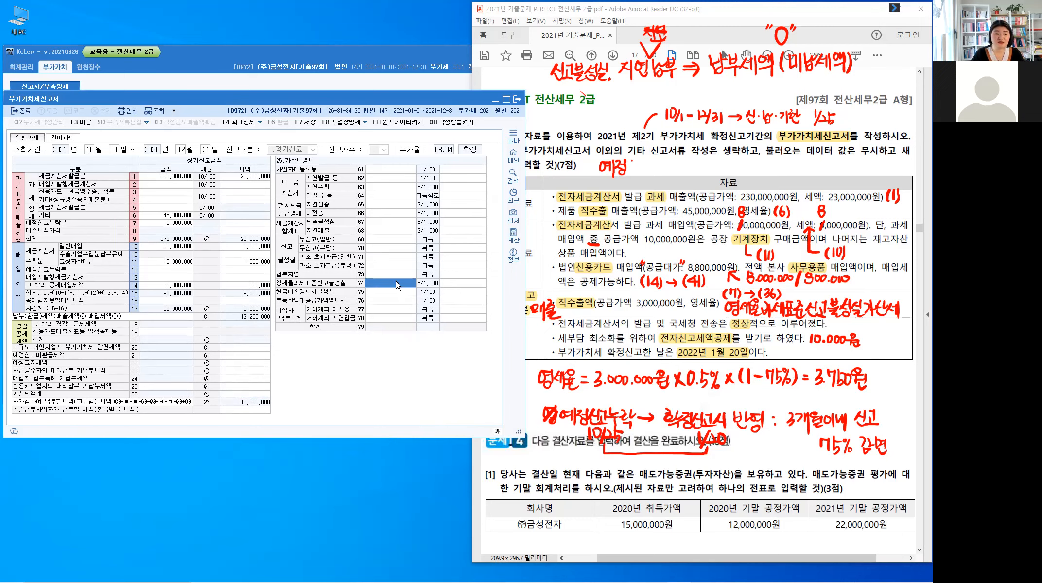
click(397, 285)
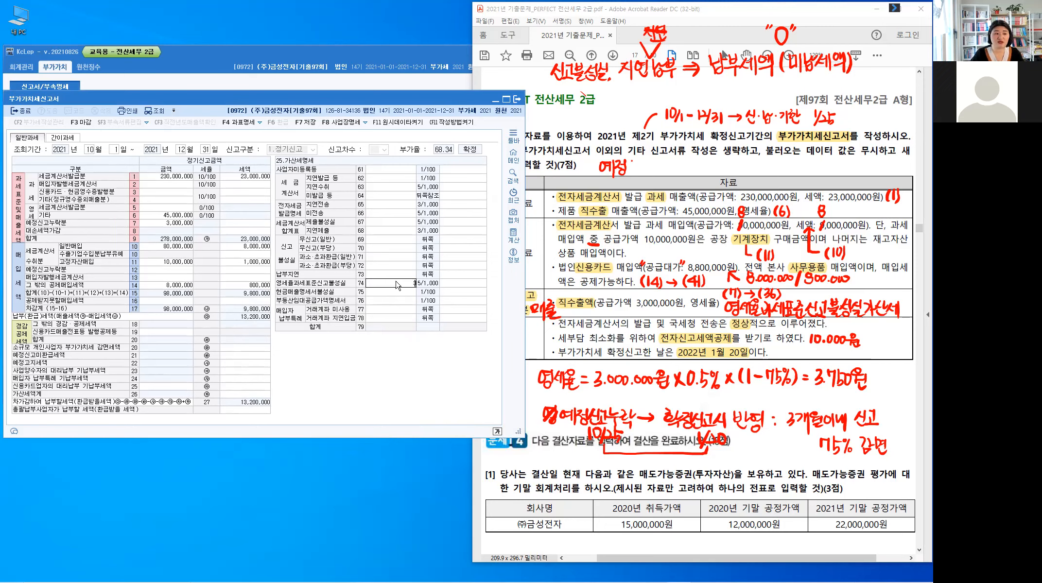
text(3000000)
key(Return)
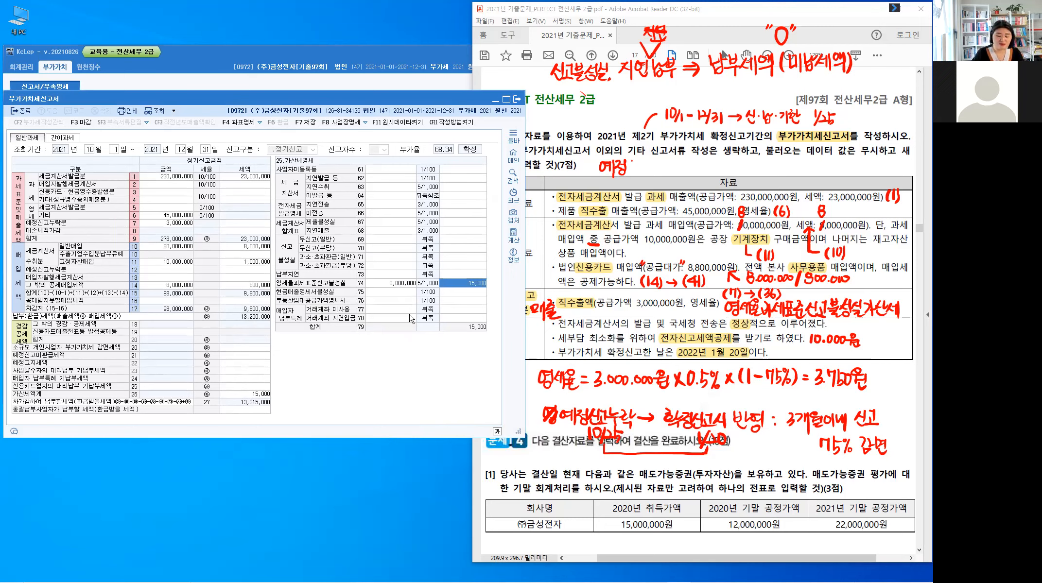
text(3,750)
key(Return)
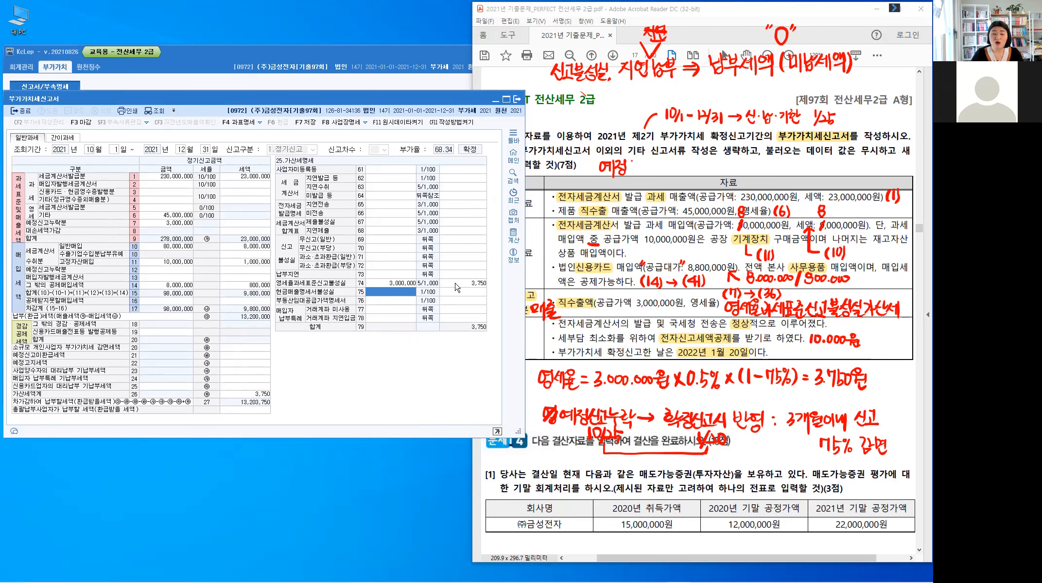
click(256, 395)
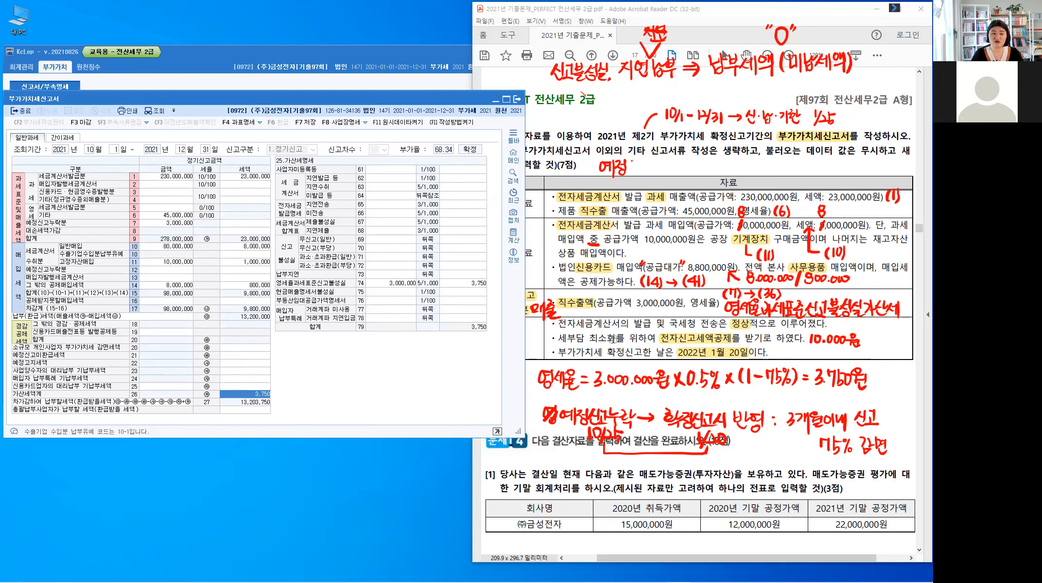
Step: Enter 10,000 as the tax for 전자신고세액공제 (54) in the 그 밖의 경감·공제세액 details of the return
click(531, 341)
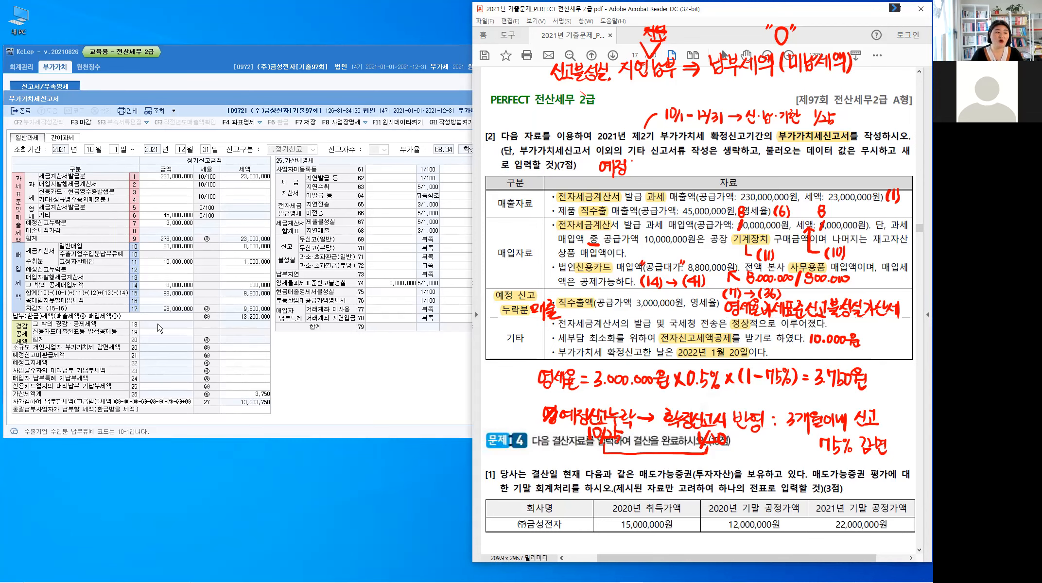
key(alt+Tab)
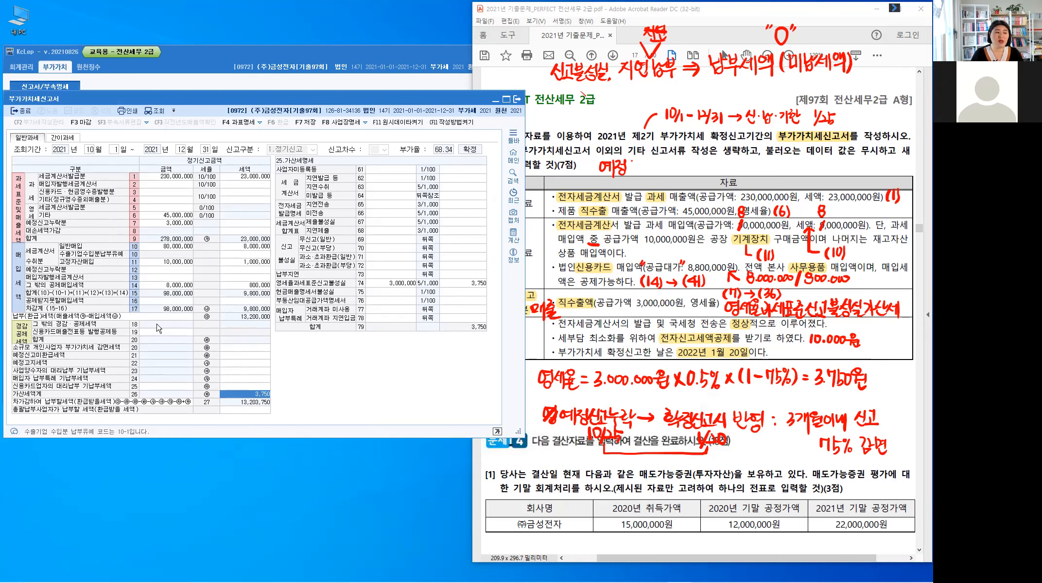
click(157, 327)
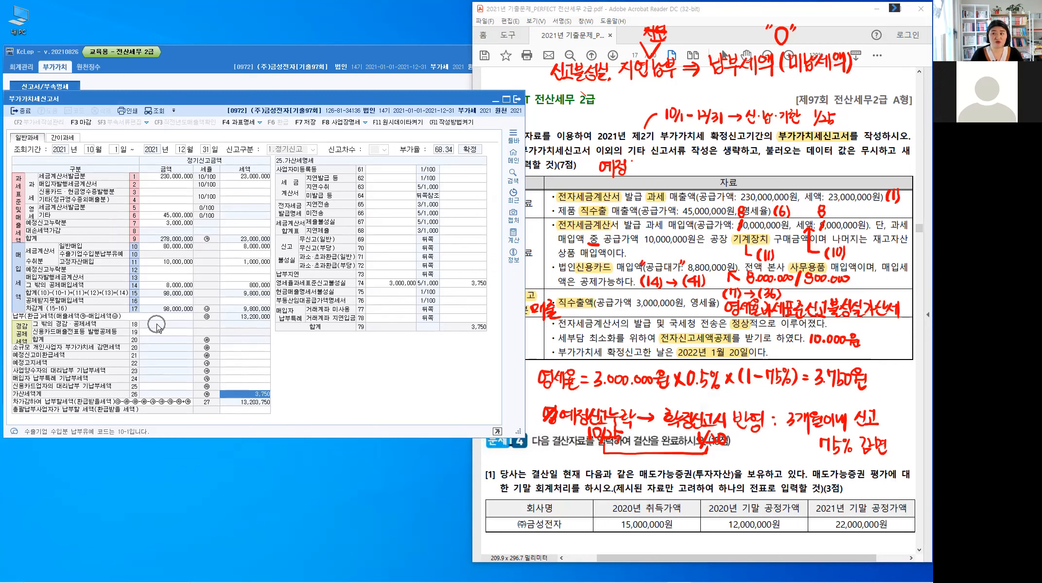
click(180, 333)
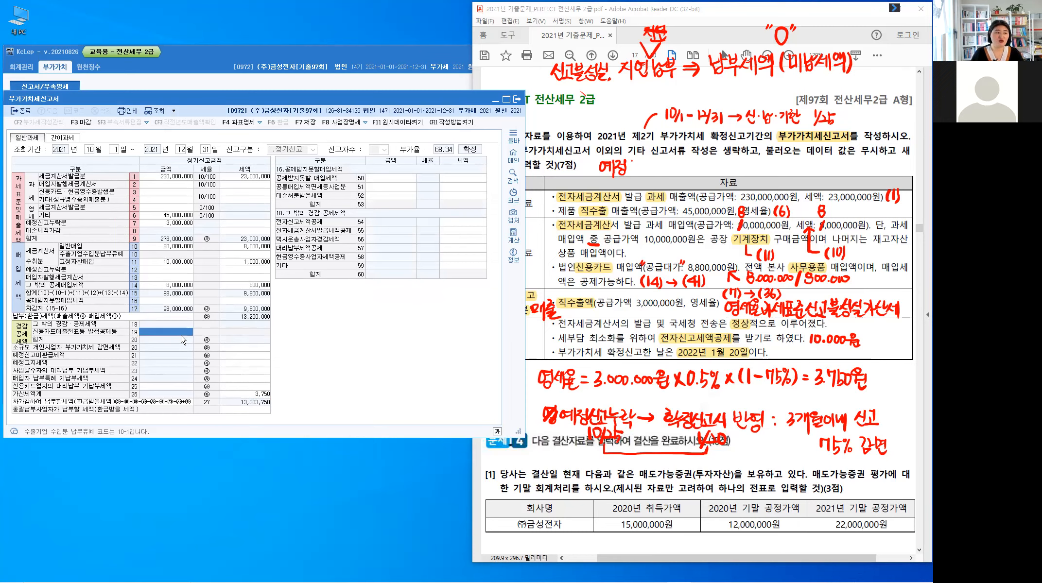
click(245, 348)
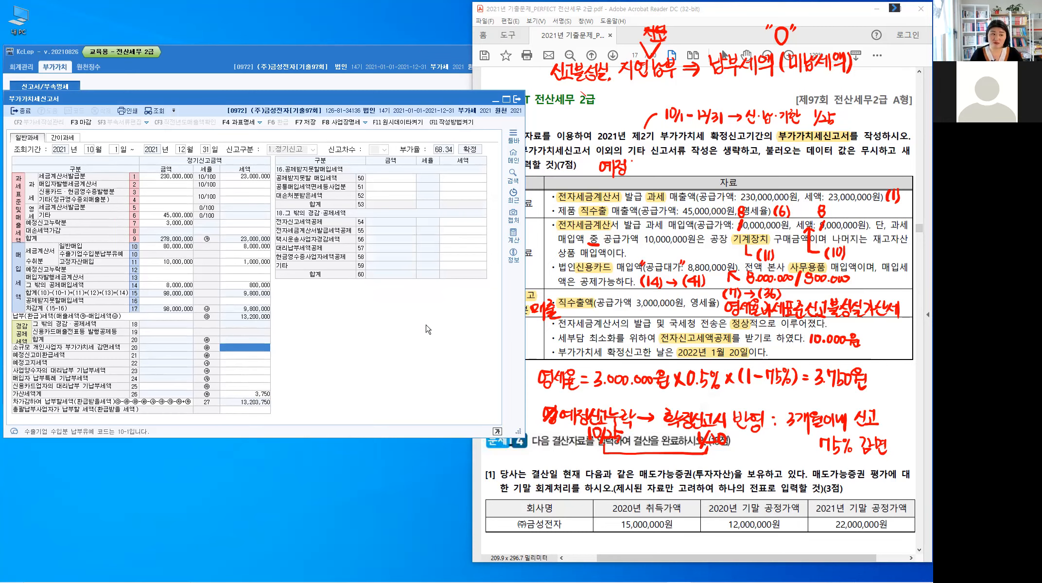
click(460, 226)
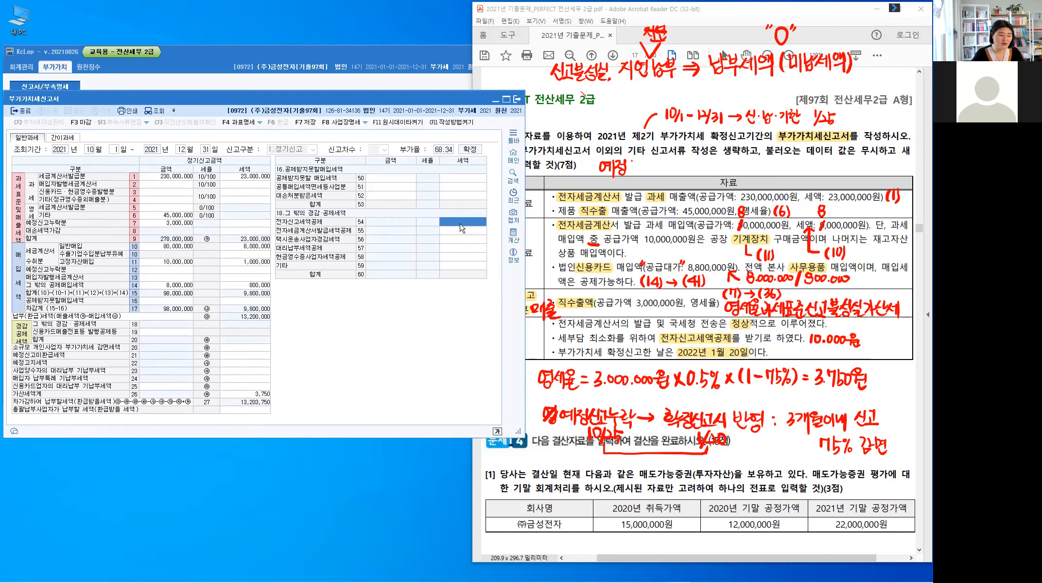
text(100000)
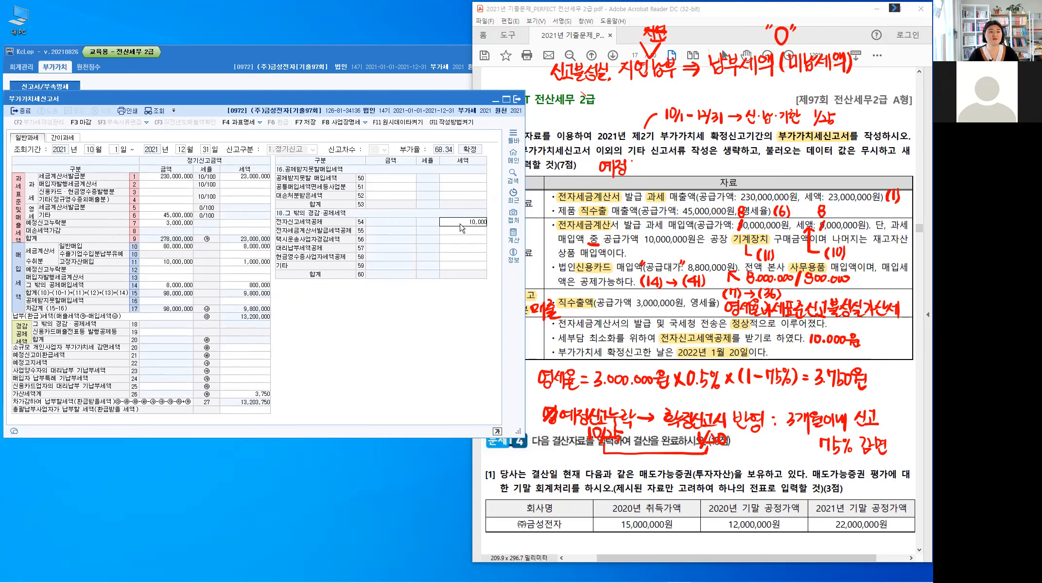
key(Return)
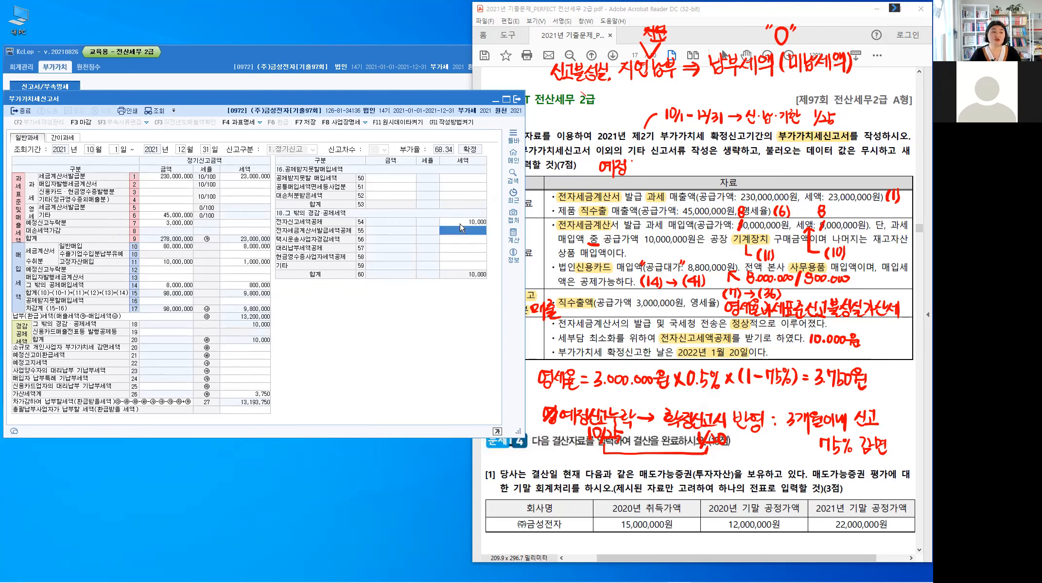
click(252, 412)
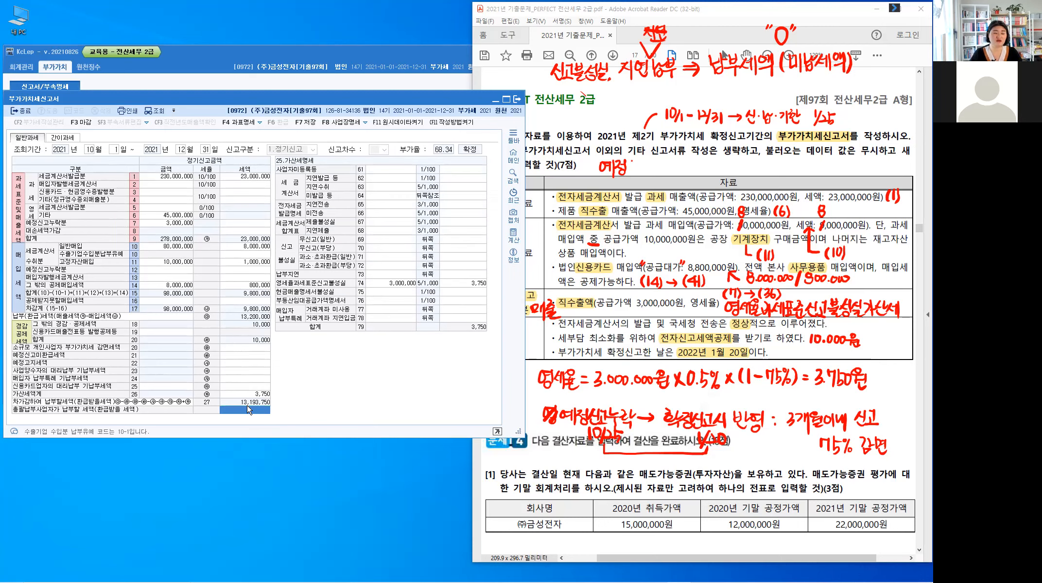
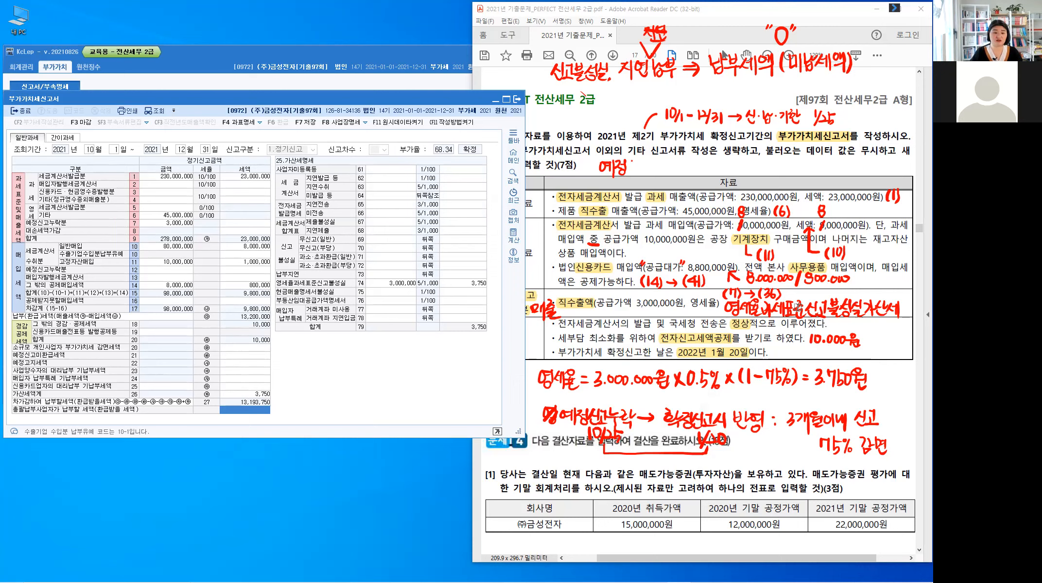
Step: Clear the handwritten notes from the problem and save the completed 부가가치세신고서
key(Escape)
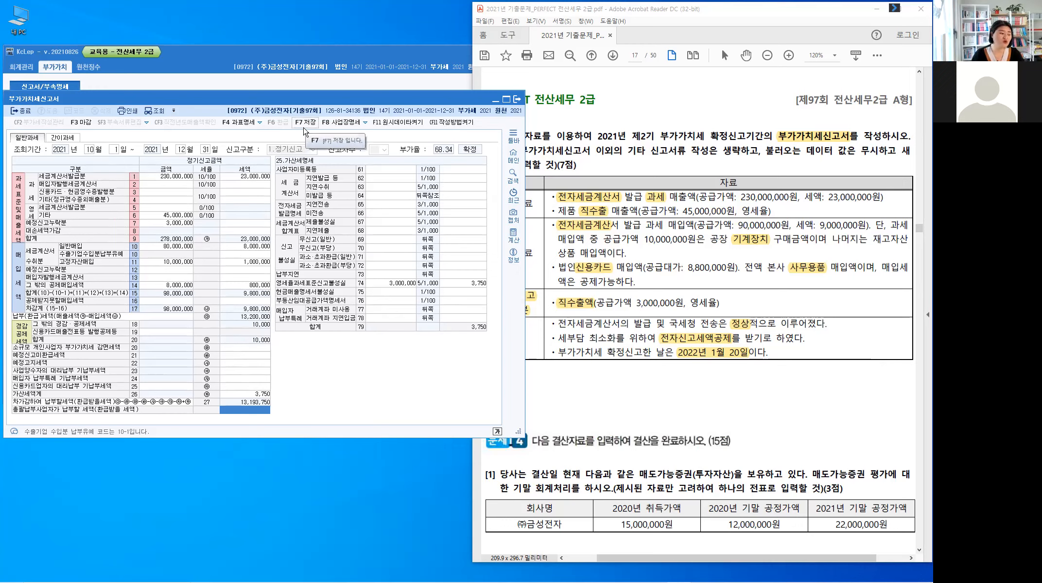
click(305, 124)
click(290, 281)
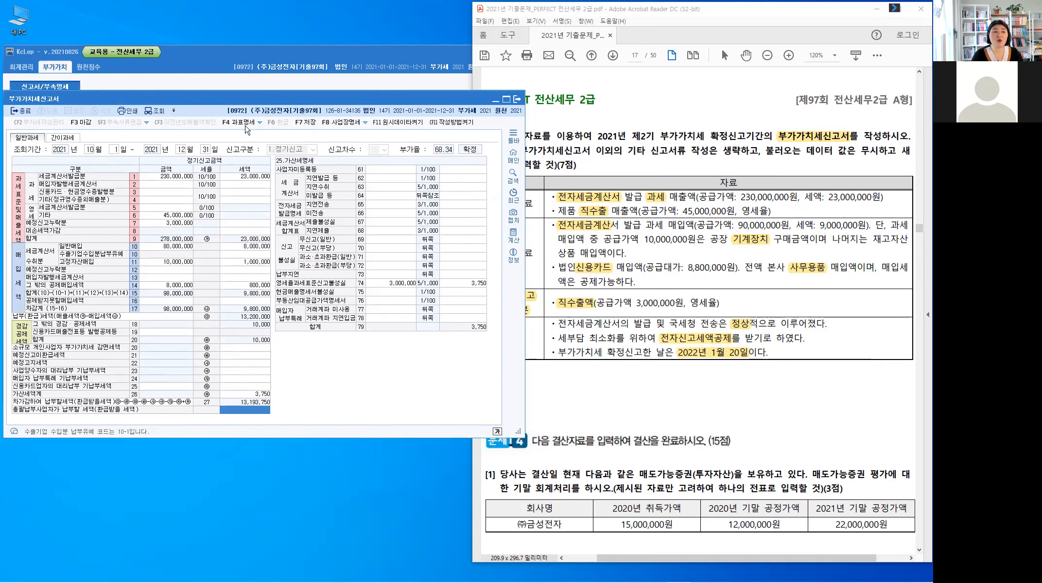
Step: Check the 신고년월일 in the 과세표준명세 of the return against the problem text and close the details
click(245, 125)
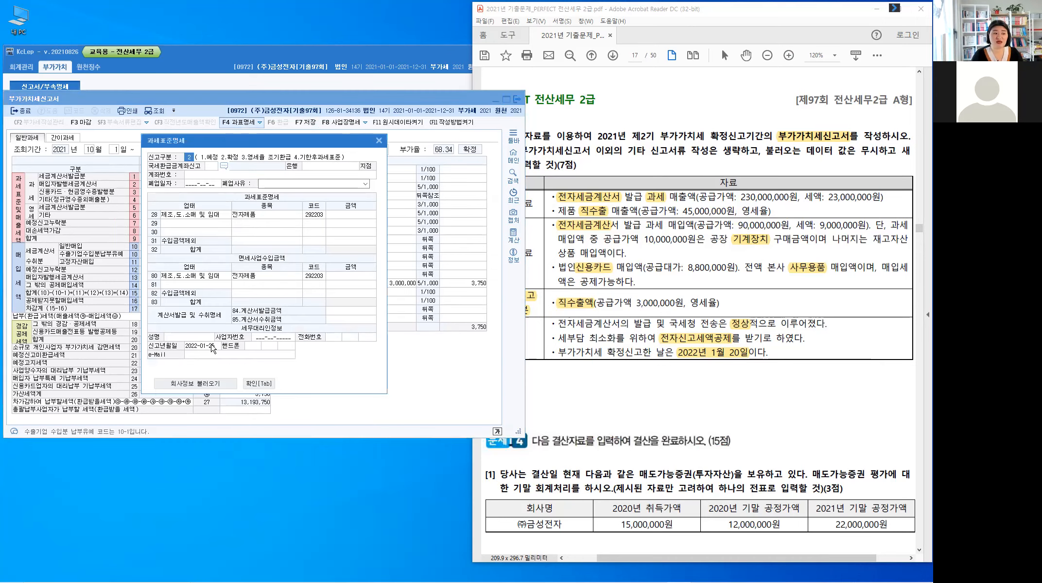
click(213, 347)
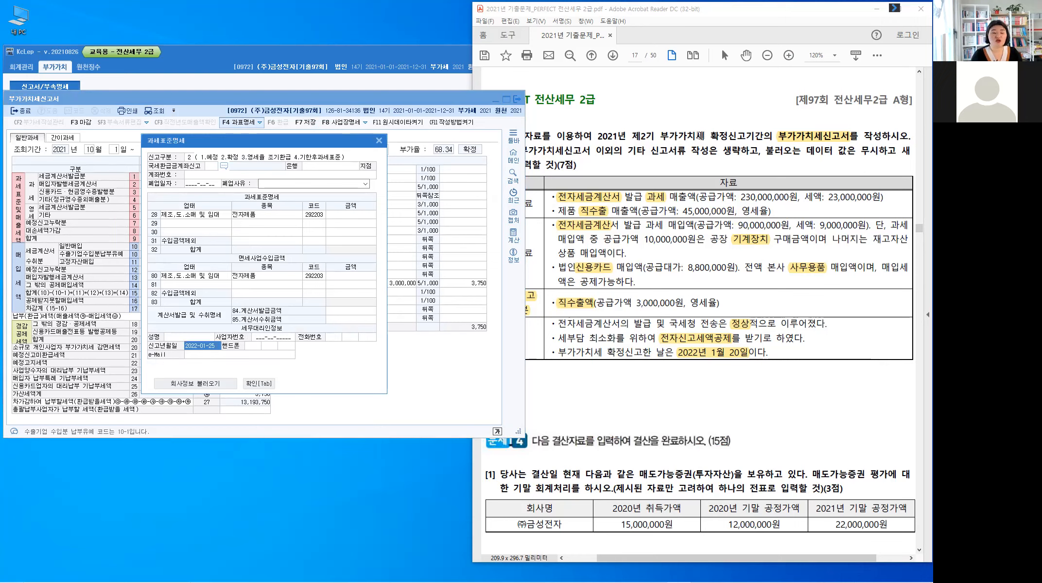
click(700, 136)
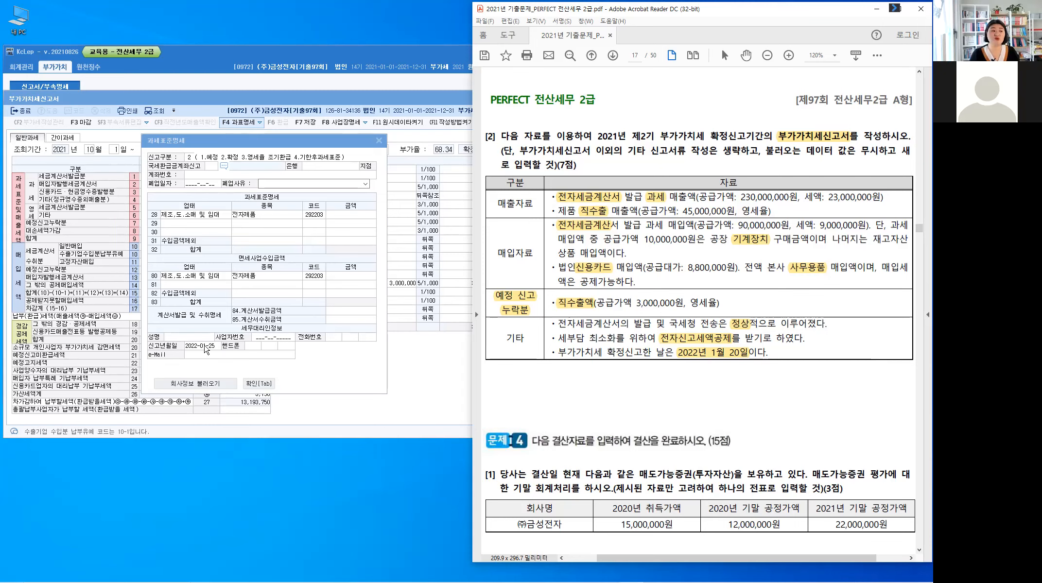
click(256, 384)
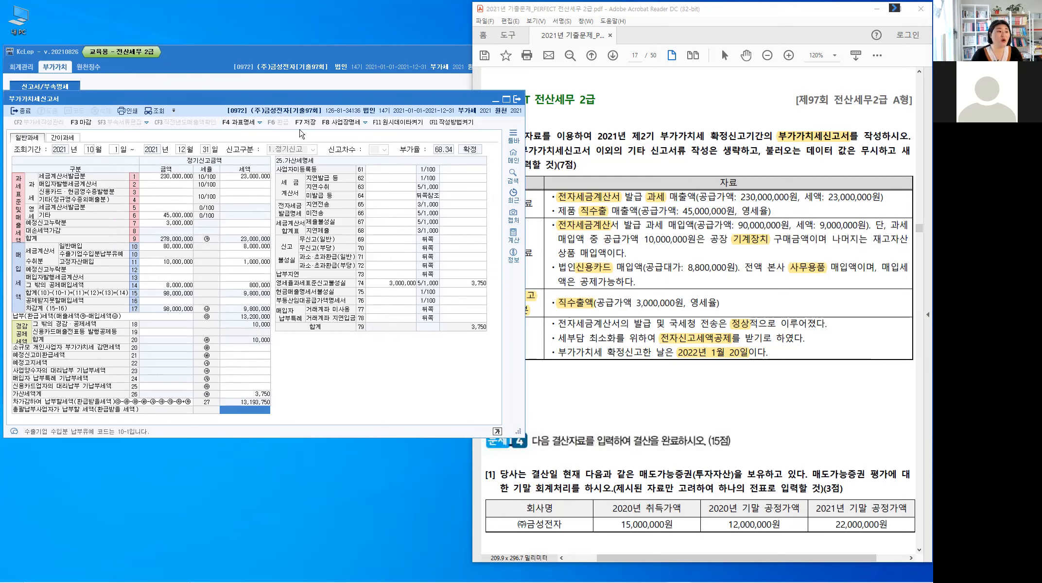
Step: Save the 부가가치세신고서 once more and close it
click(309, 128)
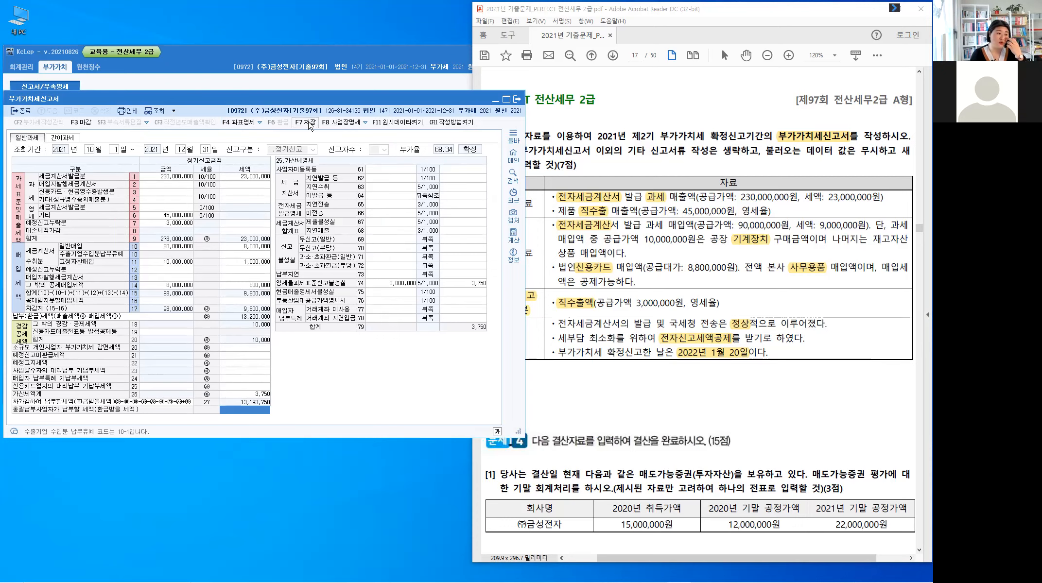
click(295, 282)
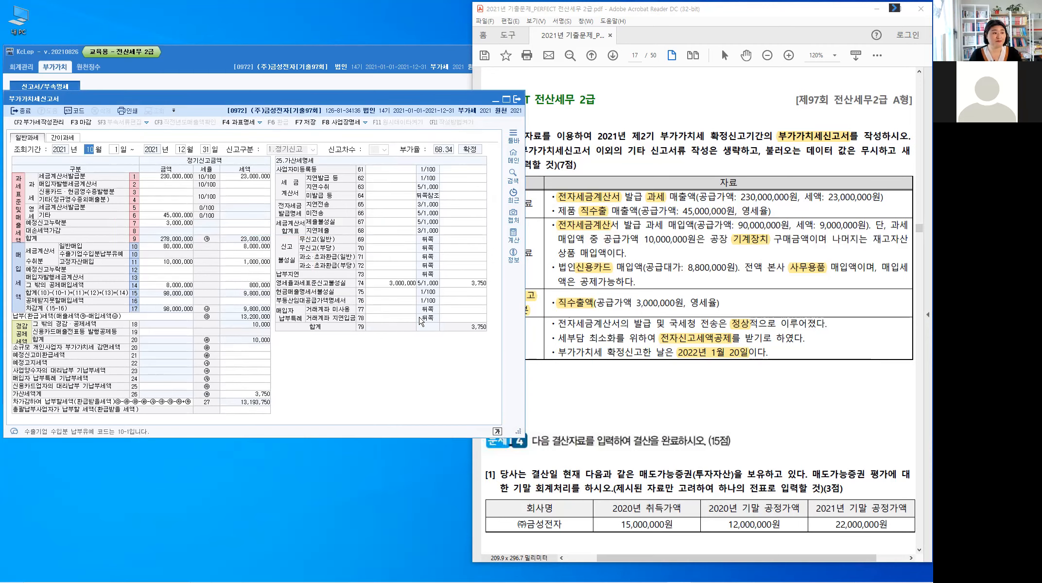
key(Escape)
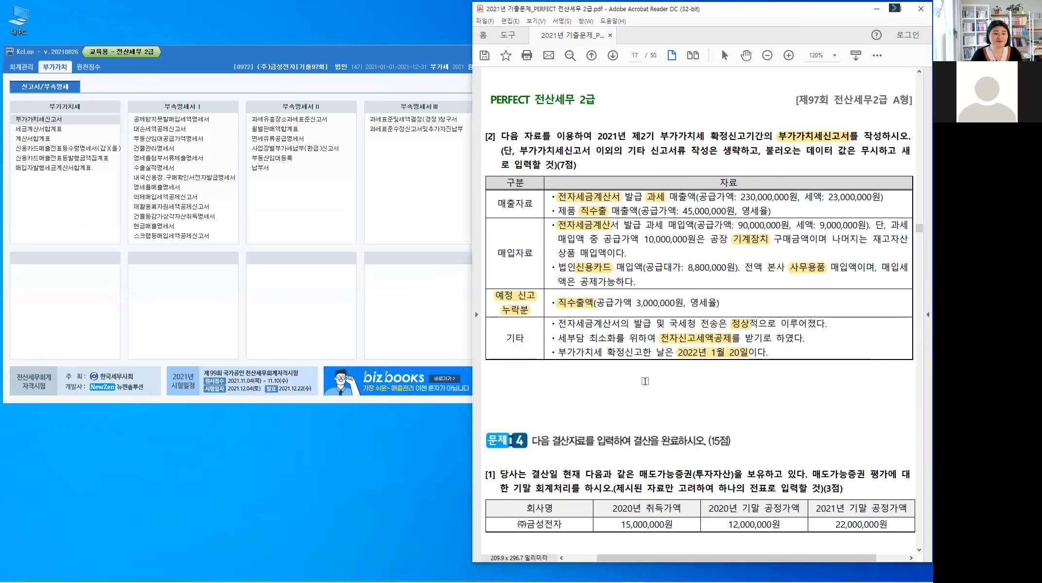
Step: Go to Problem 4 in the exam PDF, query the 합계잔액시산표 as of 31 December 2021 in 회계관리, and minimize it
scroll(645, 381, down, 1)
scroll(646, 379, down, 4)
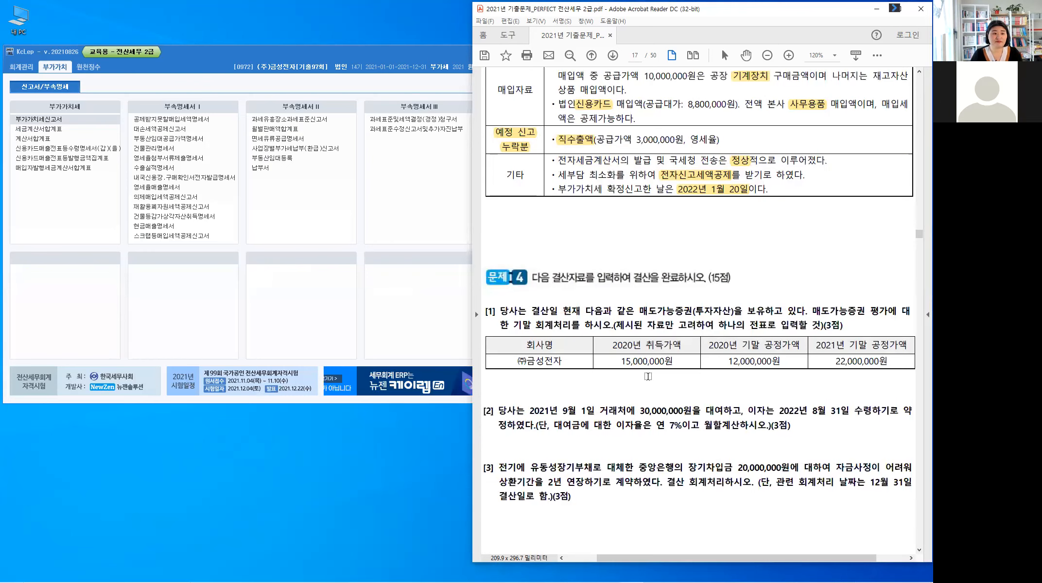
scroll(648, 377, down, 2)
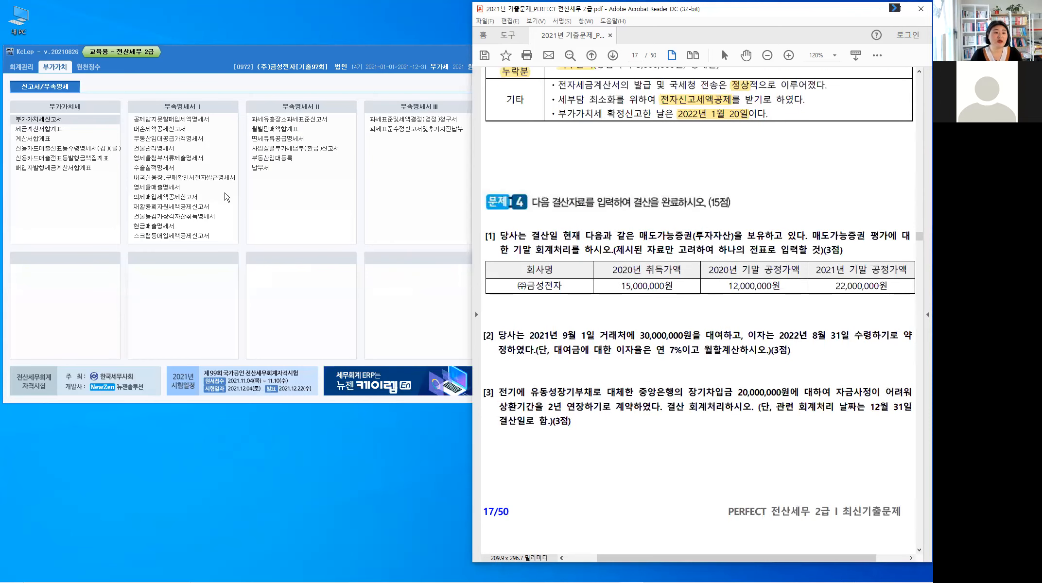
click(21, 67)
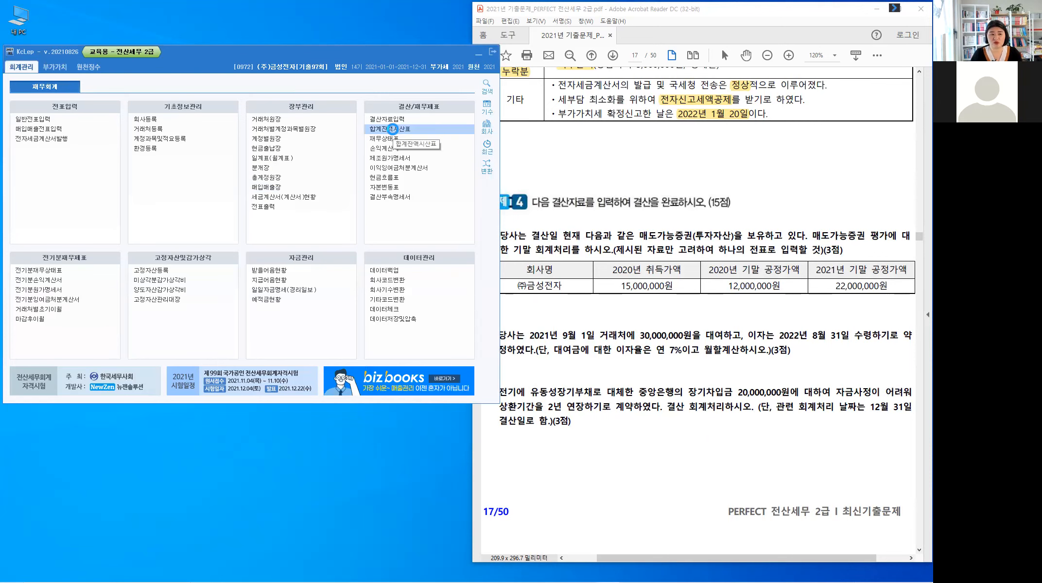
click(392, 129)
text(12)
key(Return)
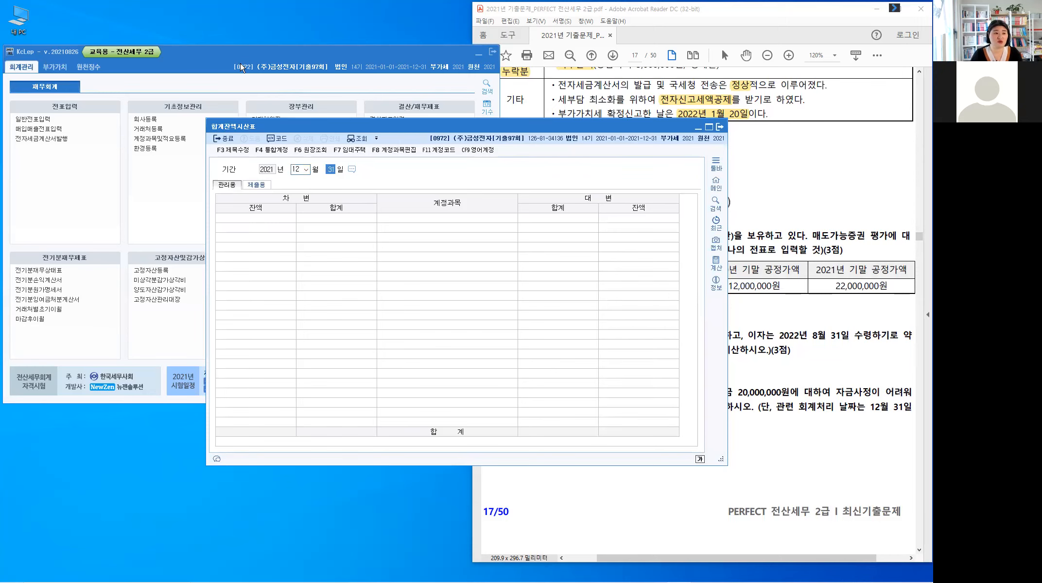
key(Return)
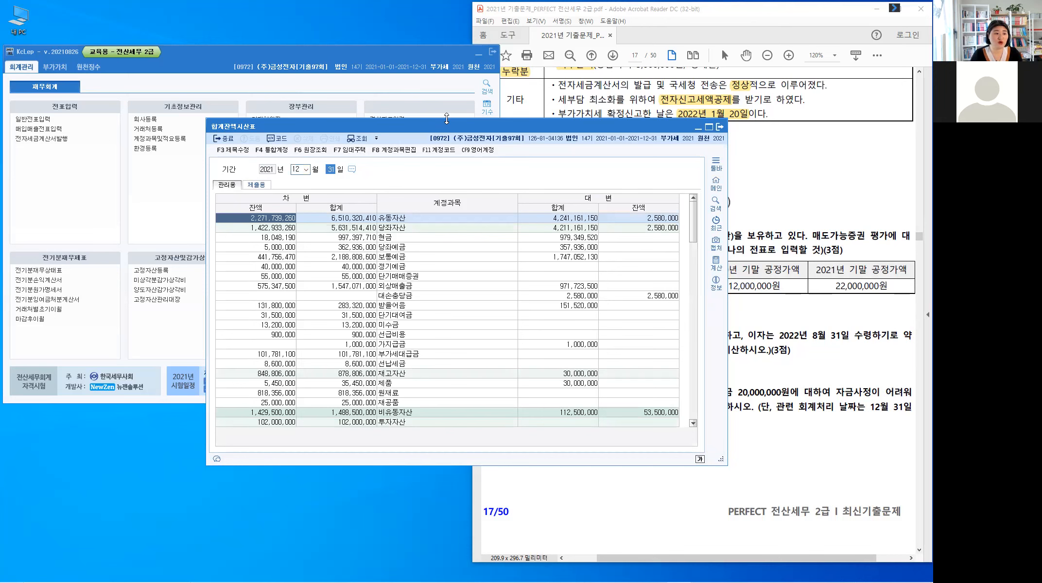
drag(449, 123, 493, 117)
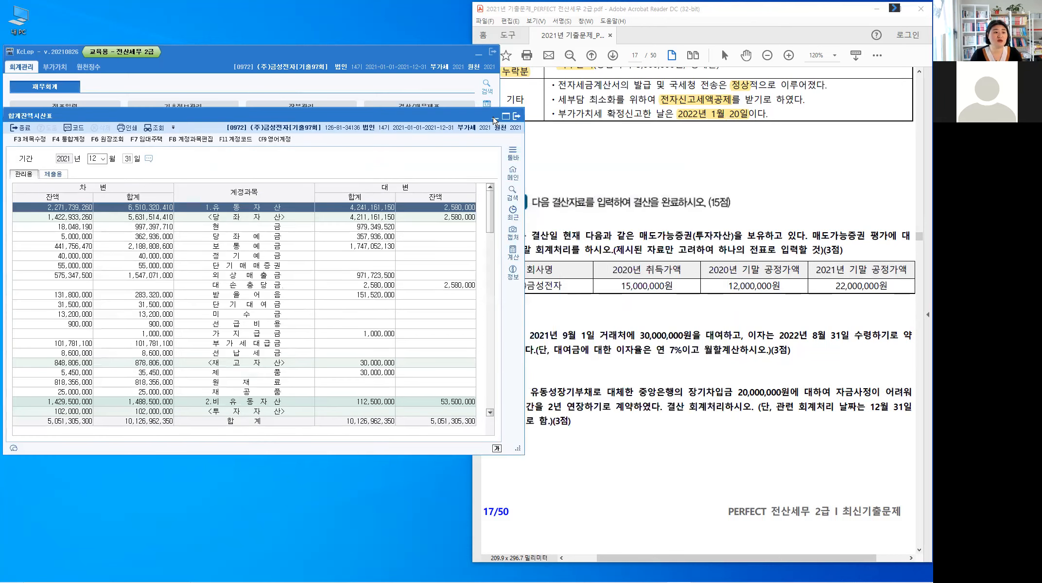
click(494, 119)
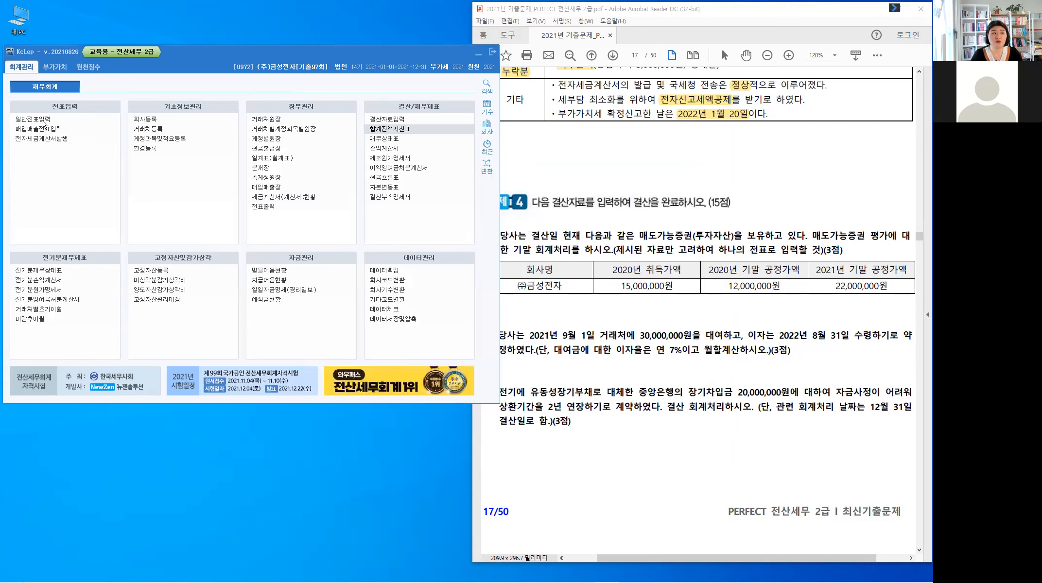
Step: Open 일반전표입력 and load the vouchers for 31 December 2021
click(42, 123)
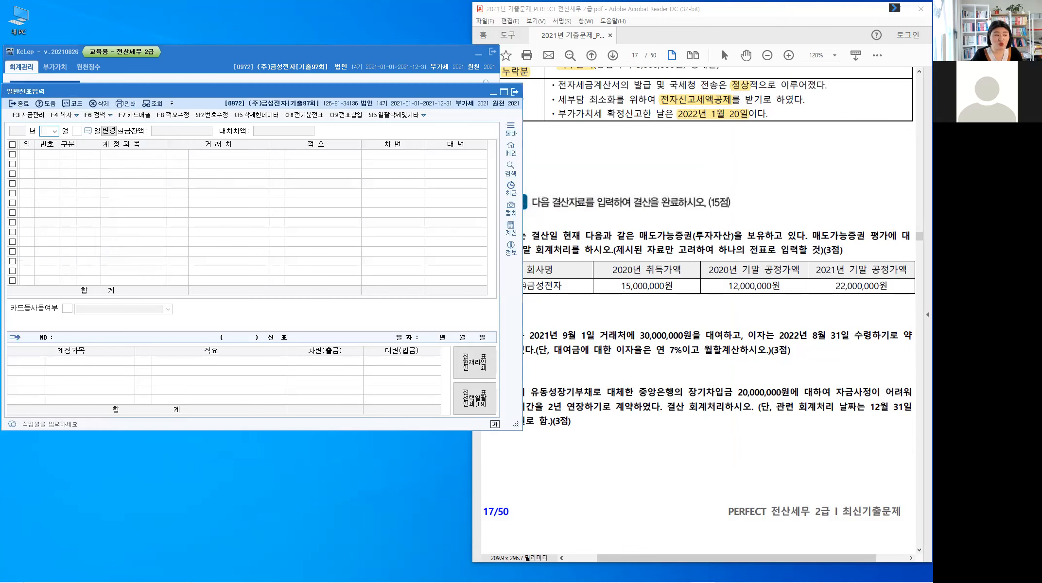
text(31)
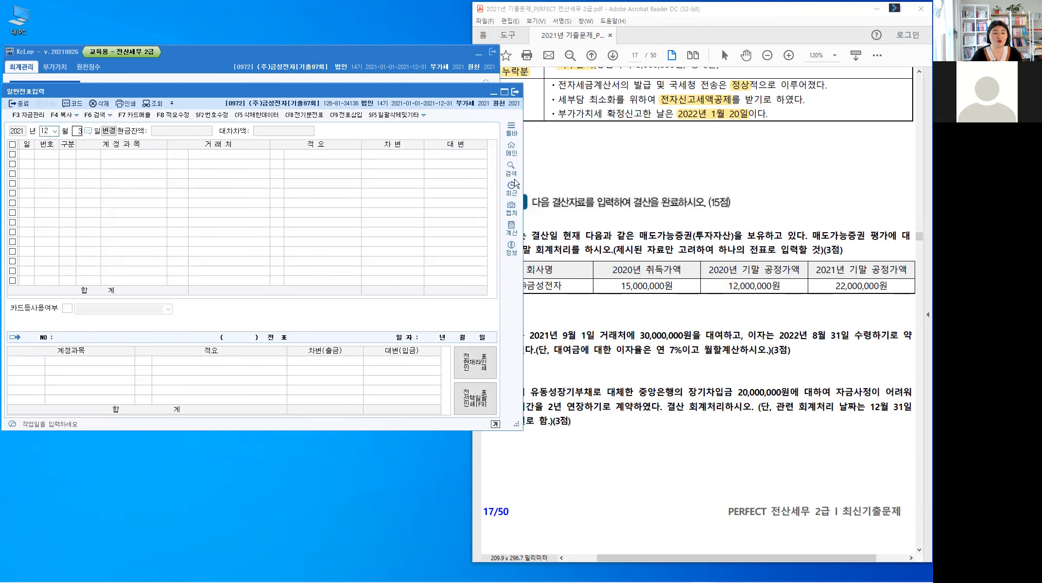
key(Return)
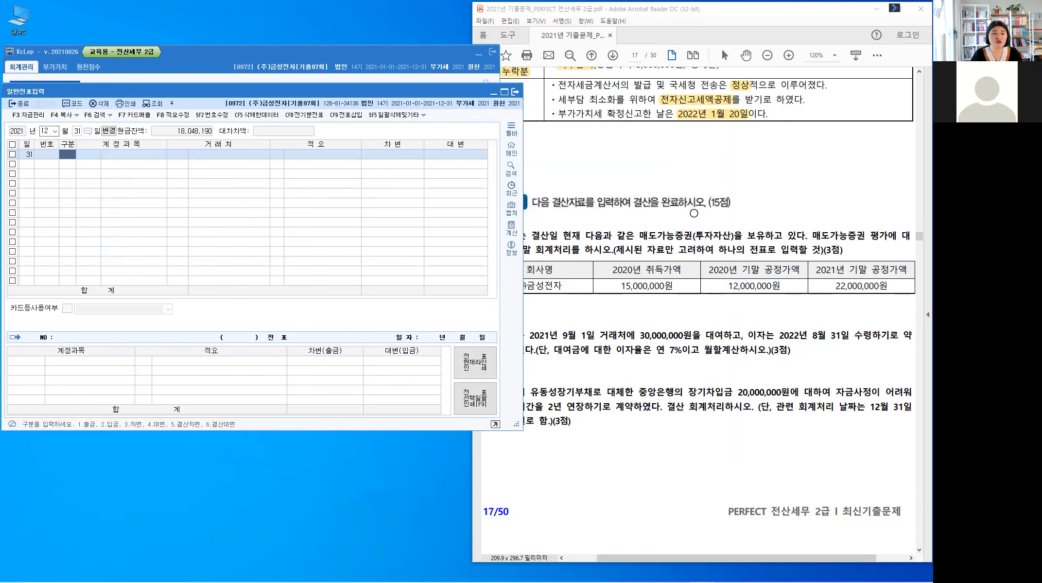
Step: Highlight 매도가능증권 in Problem 4 [1], 대여 and 이자 in [2], and 유동성장기부채 in [3]
click(693, 213)
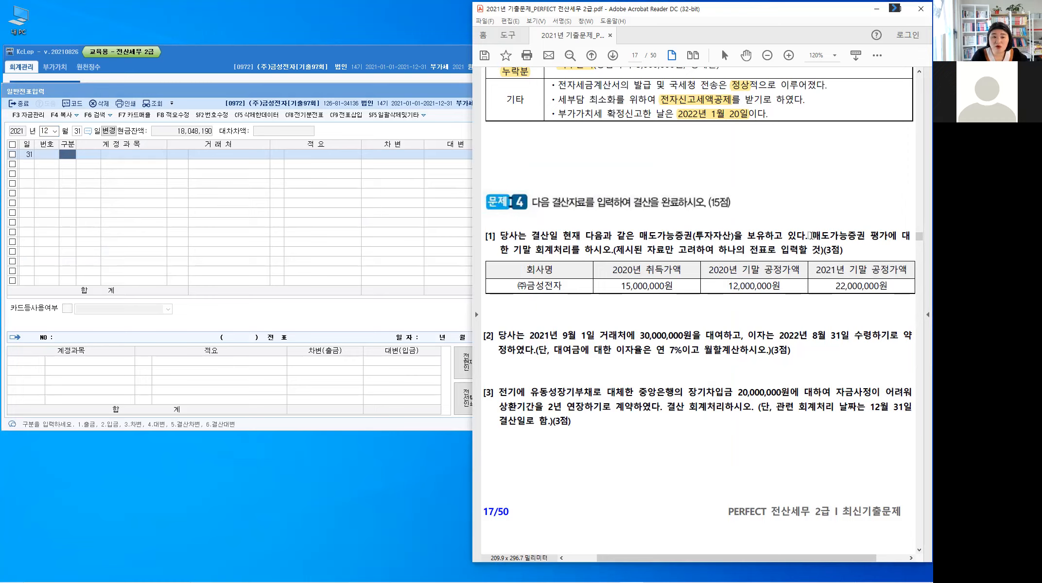
double_click(863, 238)
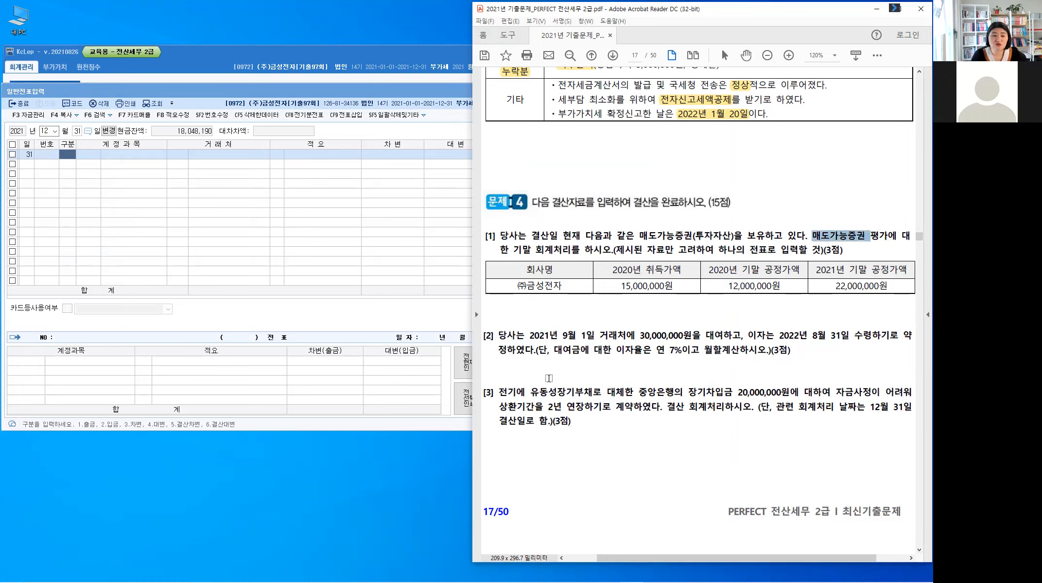
click(549, 378)
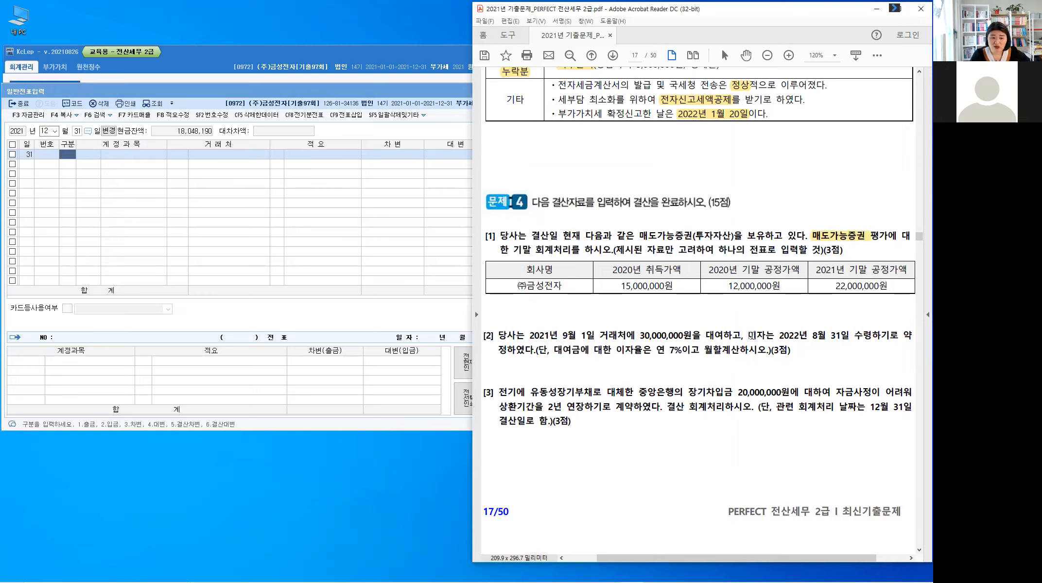
drag(706, 336, 766, 336)
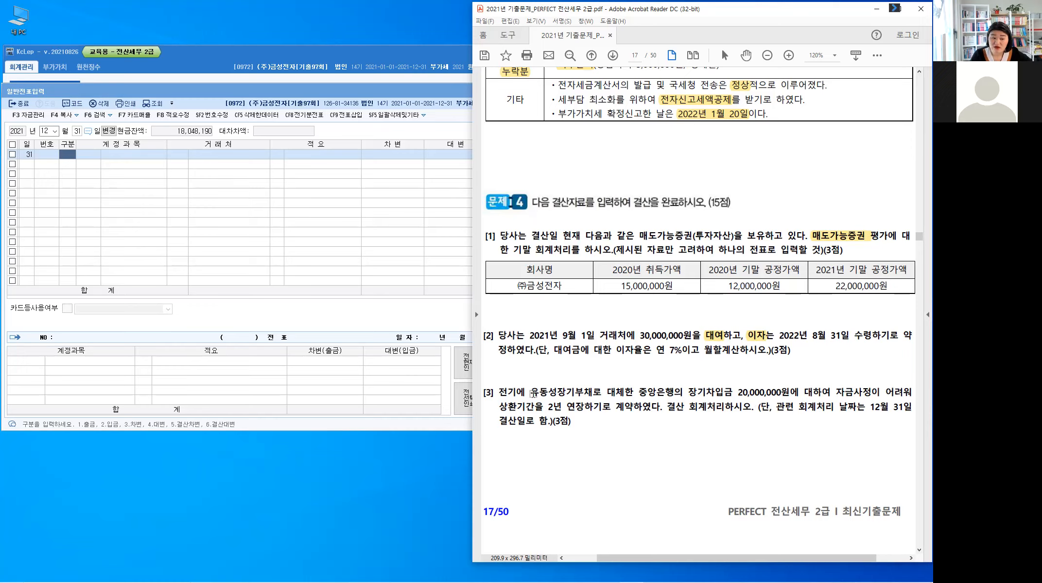
drag(530, 391, 592, 392)
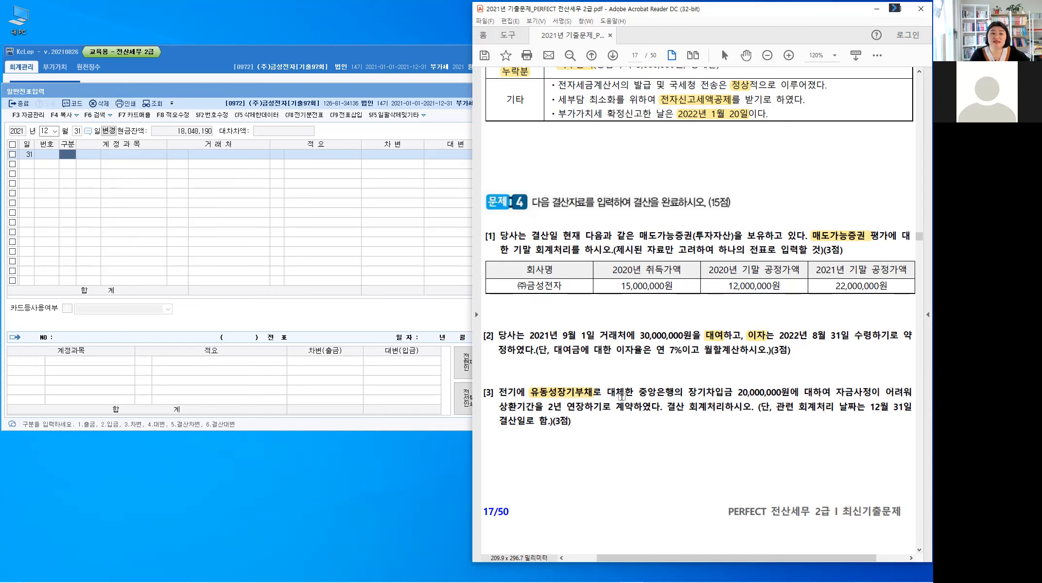
Step: Highlight 사채 in Problem 4 [4] and 법인세 in [5]
scroll(621, 396, down, 10)
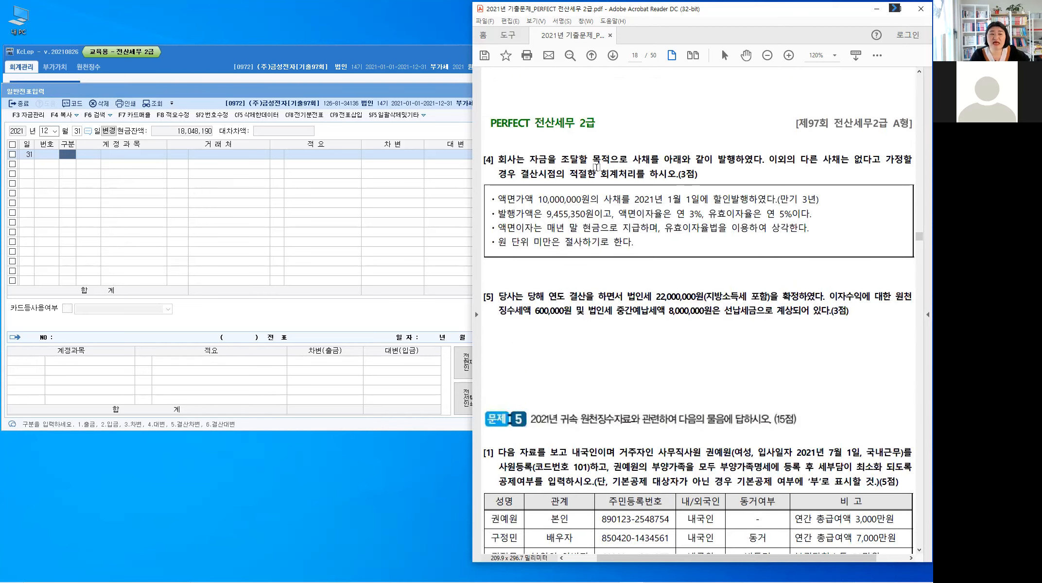
drag(633, 160, 651, 159)
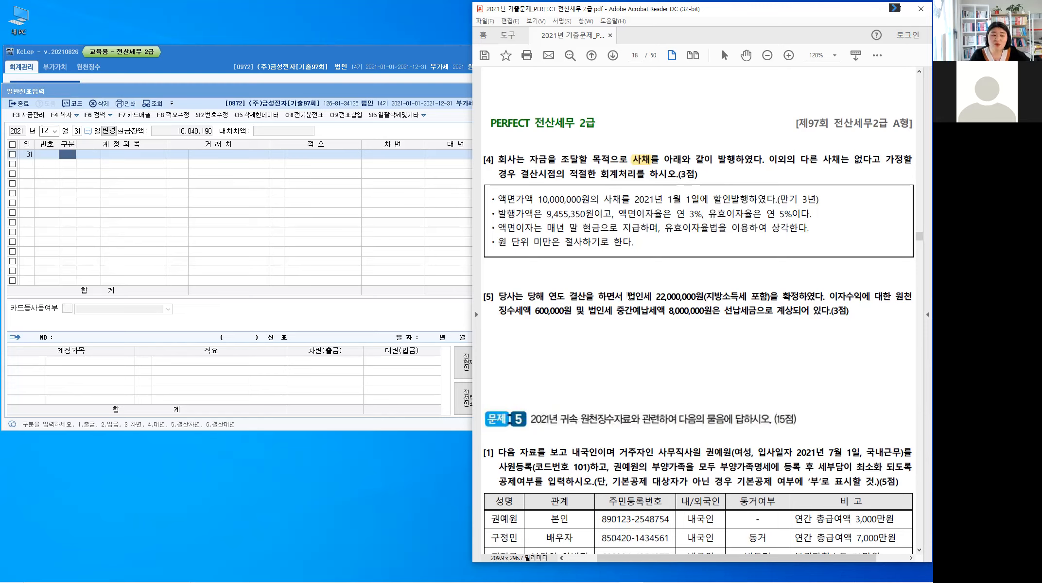
drag(627, 295, 653, 296)
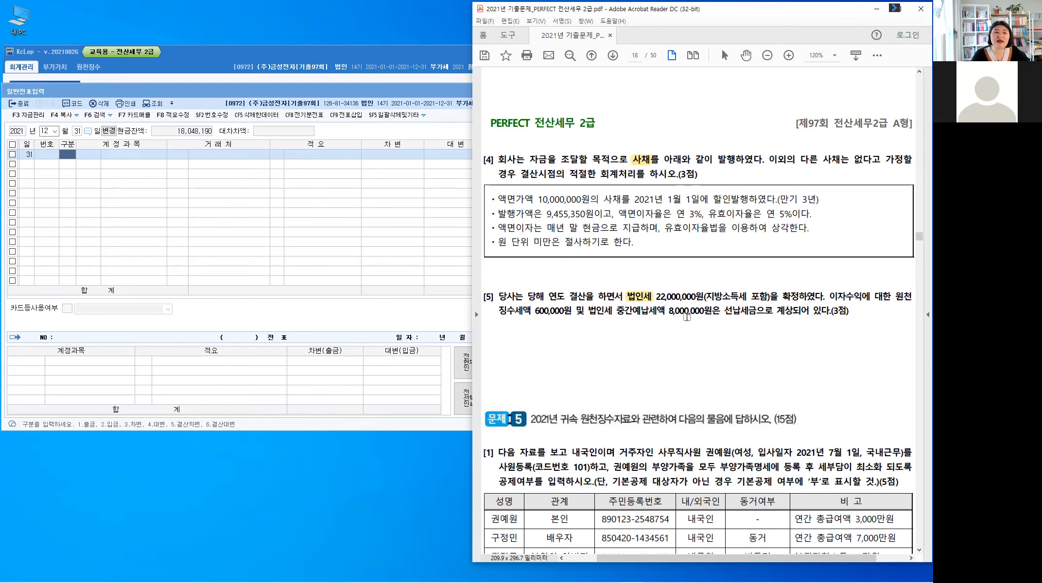
Step: Highlight 투자자산 in Problem 4 [1] and draw an arrow labelled 하락 from 15,000,000원 to 12,000,000원
scroll(687, 317, up, 10)
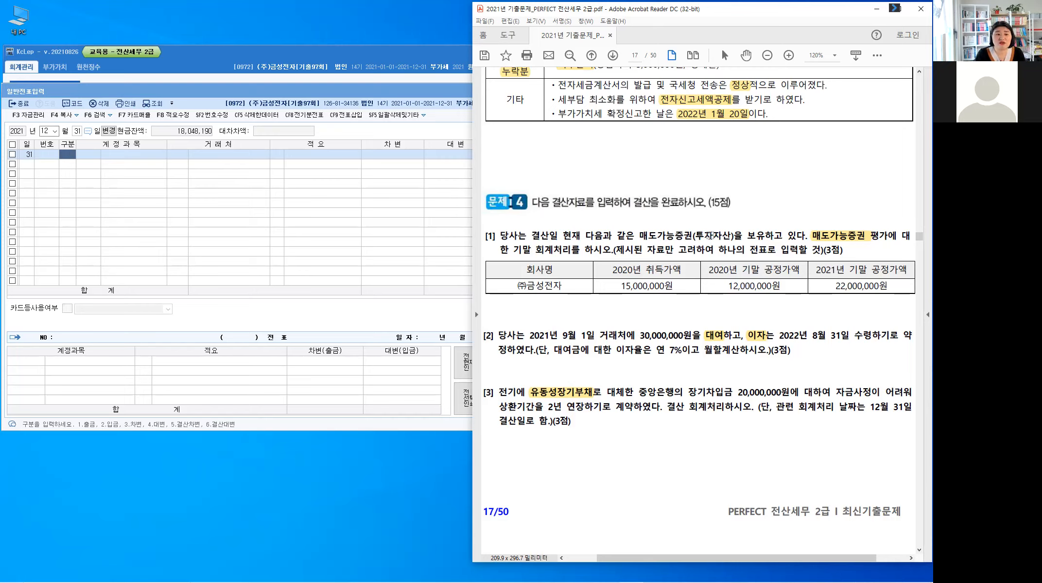
drag(695, 236, 731, 236)
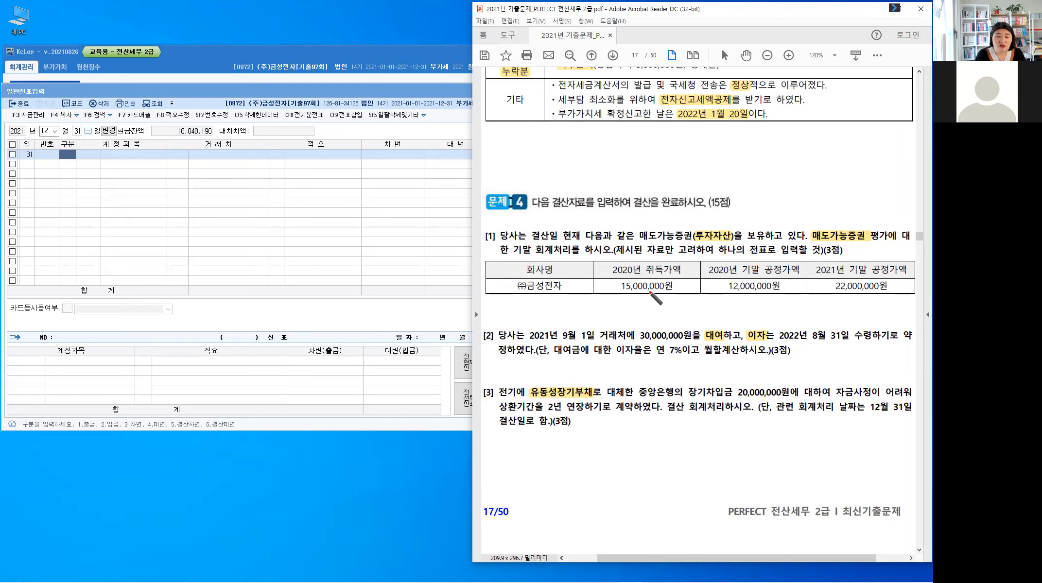
mouse_move(648, 292)
mouse_down()
mouse_move(739, 294)
mouse_move(693, 294)
mouse_up()
drag(697, 287, 702, 291)
drag(704, 285, 704, 291)
drag(698, 292, 704, 295)
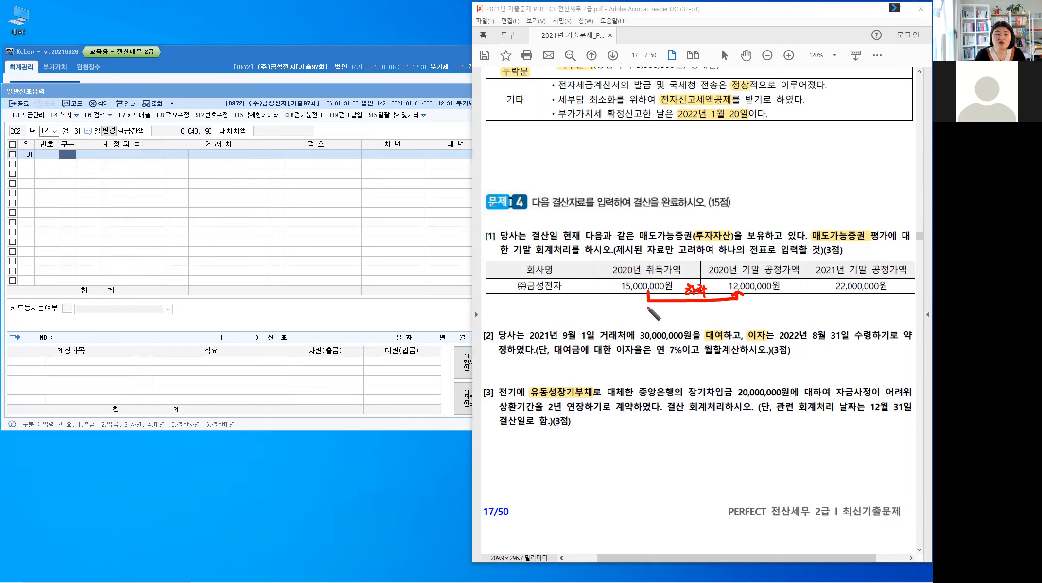
Step: Handwrite 매·평가손실 3,000,000원 beneath the 하락 arrow
mouse_move(647, 306)
mouse_down()
mouse_move(662, 321)
mouse_move(700, 314)
mouse_up()
drag(702, 304, 703, 320)
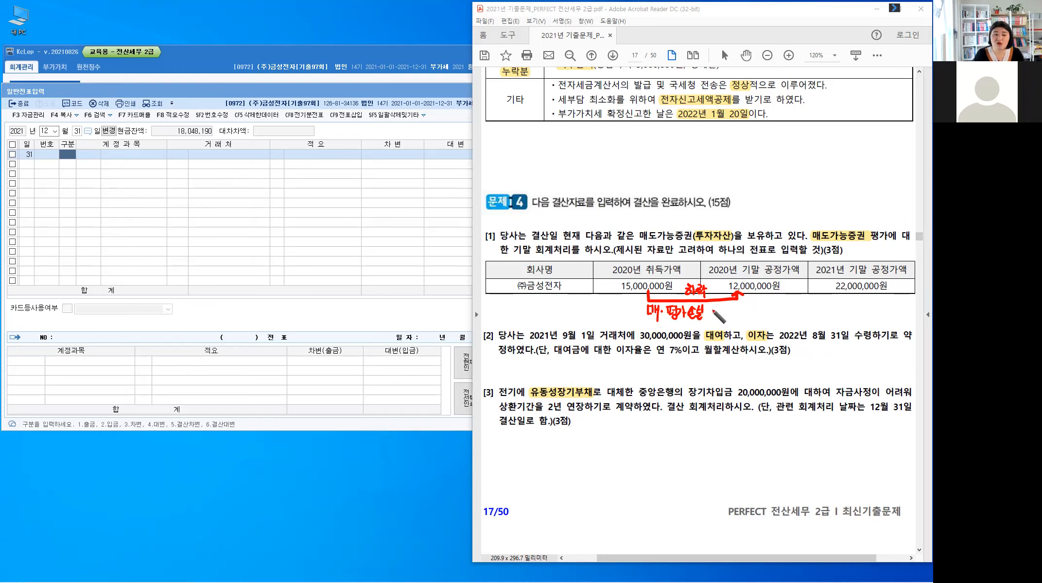
mouse_move(719, 310)
mouse_down()
mouse_move(719, 319)
mouse_move(722, 310)
mouse_move(757, 317)
mouse_up()
click(727, 317)
click(734, 314)
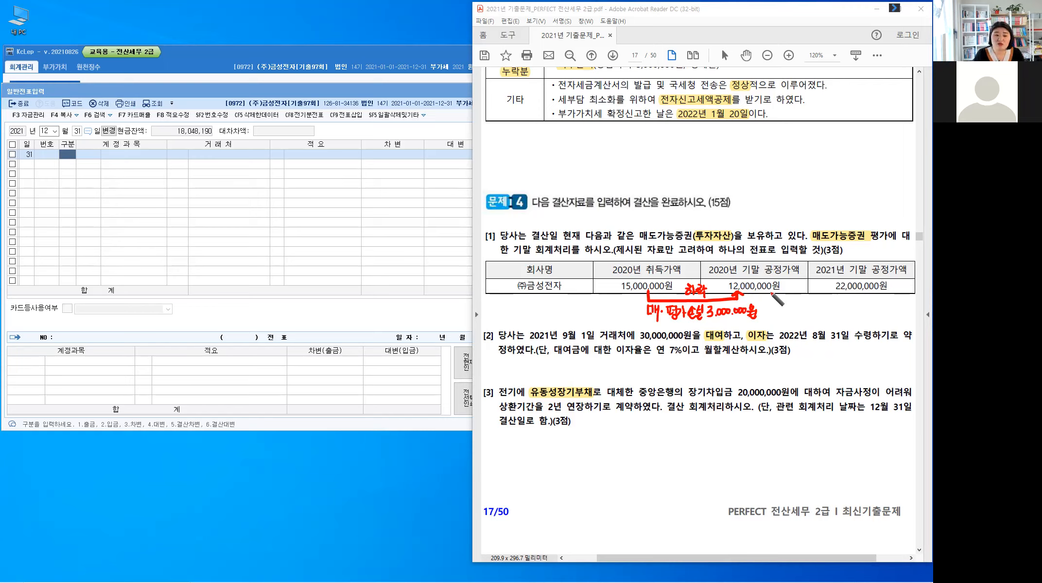
Step: Draw an arrow from 12,000,000원 to 22,000,000원 in the table and label it 상승
mouse_move(769, 292)
mouse_down()
mouse_move(769, 304)
mouse_move(848, 294)
mouse_up()
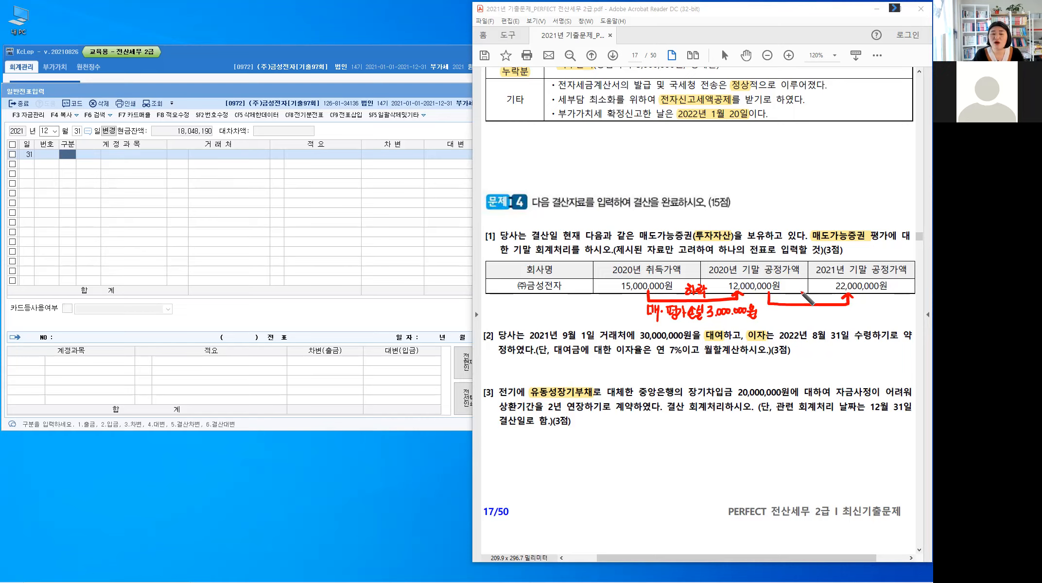
drag(801, 288, 804, 296)
drag(806, 287, 806, 298)
drag(806, 292, 810, 291)
drag(811, 292, 802, 296)
drag(809, 294, 818, 293)
drag(813, 295, 813, 296)
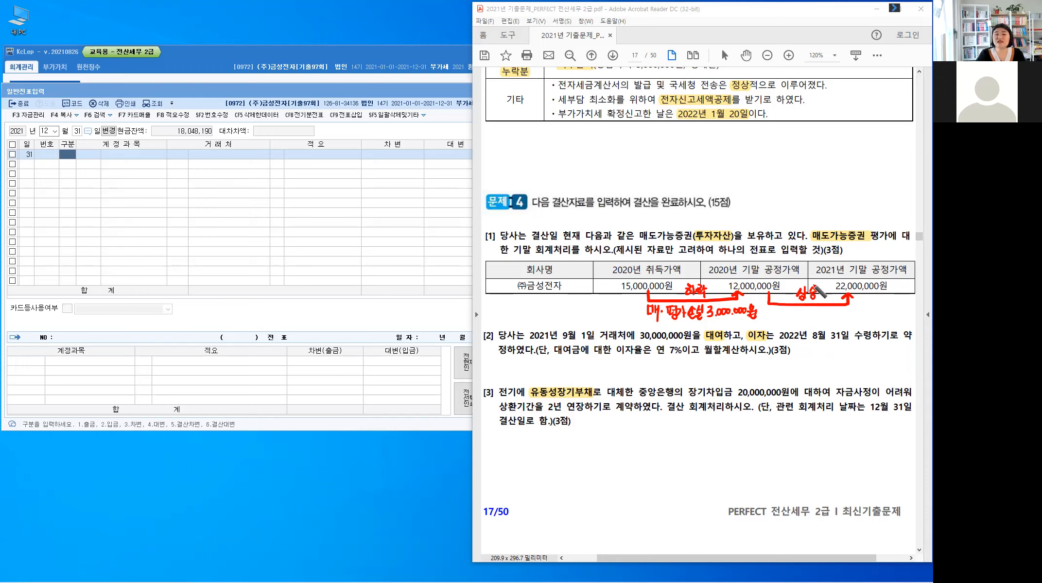
Step: Draw quotation marks around 취득가액 in the 2020년 header and 공정가액 in the 2021년 기말 header of the table
drag(644, 263, 683, 267)
drag(688, 262, 686, 267)
drag(868, 260, 869, 264)
drag(871, 260, 870, 264)
click(908, 261)
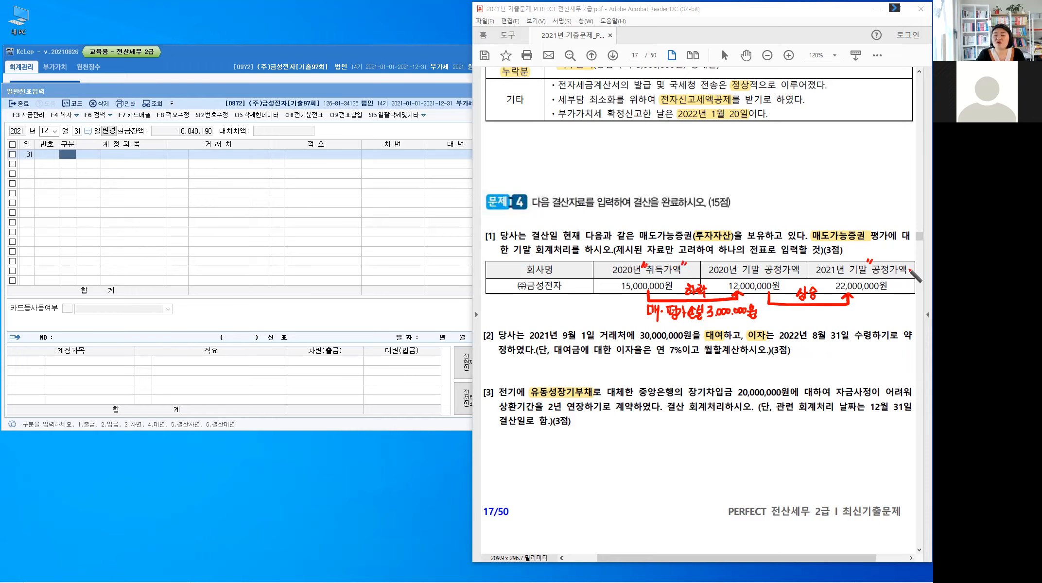
Step: Draw a bracket above the table linking 2020년 취득가액 to 2021년 기말 공정가액 and handwrite 평가이익 7,000,000원 over it
drag(661, 220, 661, 258)
drag(866, 223, 864, 262)
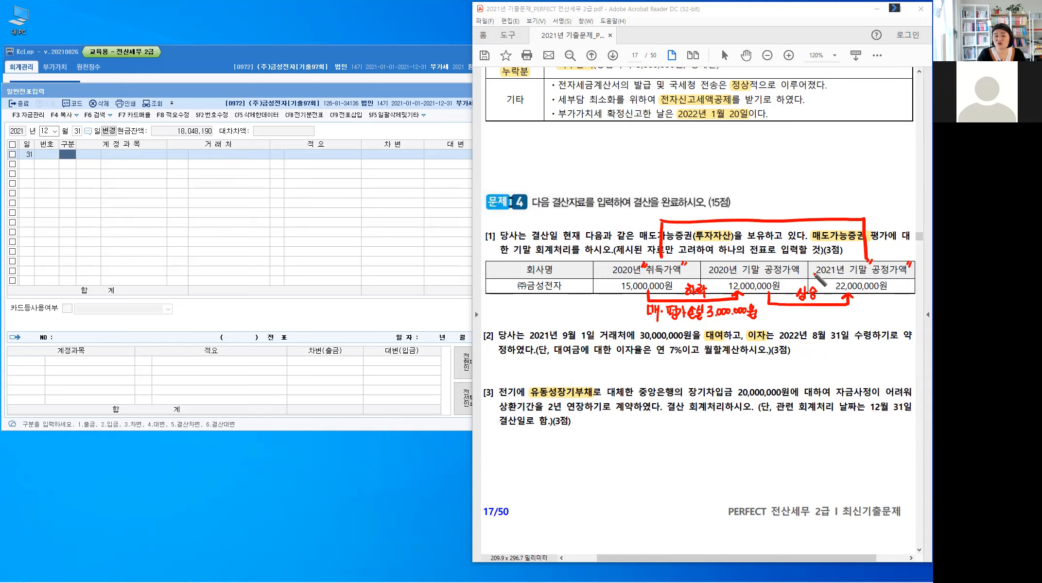
drag(722, 205, 745, 213)
mouse_move(748, 203)
mouse_down()
mouse_move(763, 214)
mouse_move(790, 201)
mouse_move(837, 203)
mouse_up()
drag(832, 206, 840, 212)
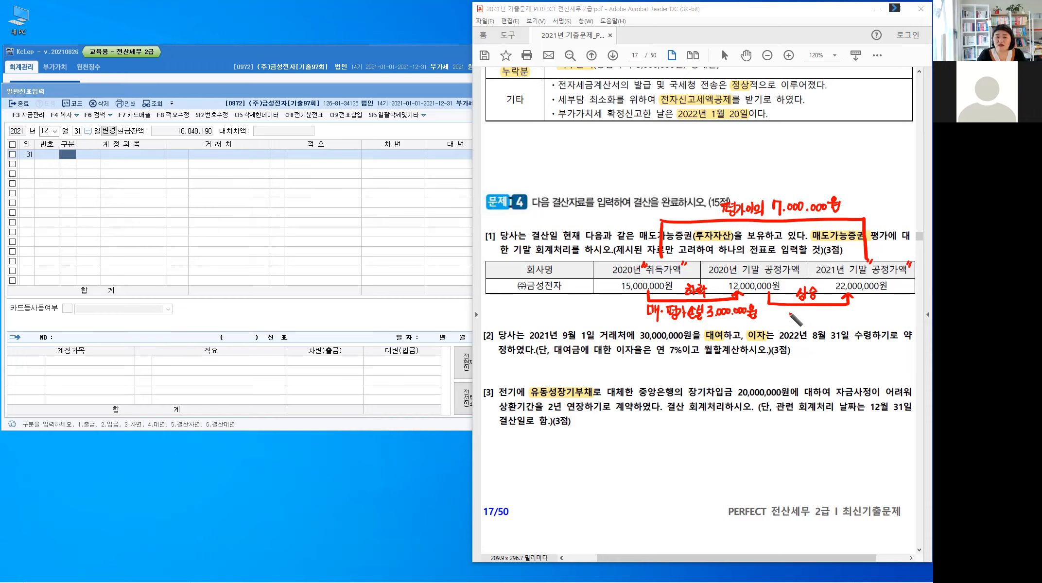
Step: Handwrite 10,000,000원 beneath the 상승 arrow
drag(788, 311, 809, 312)
click(799, 319)
drag(816, 312, 821, 314)
drag(825, 313, 831, 314)
drag(837, 311, 847, 320)
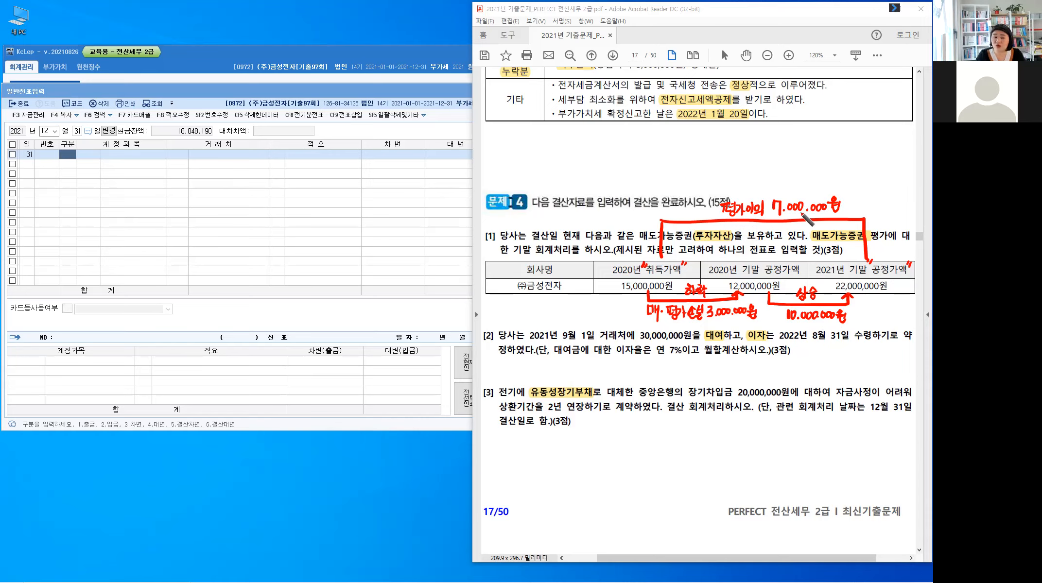
key(ctrl)
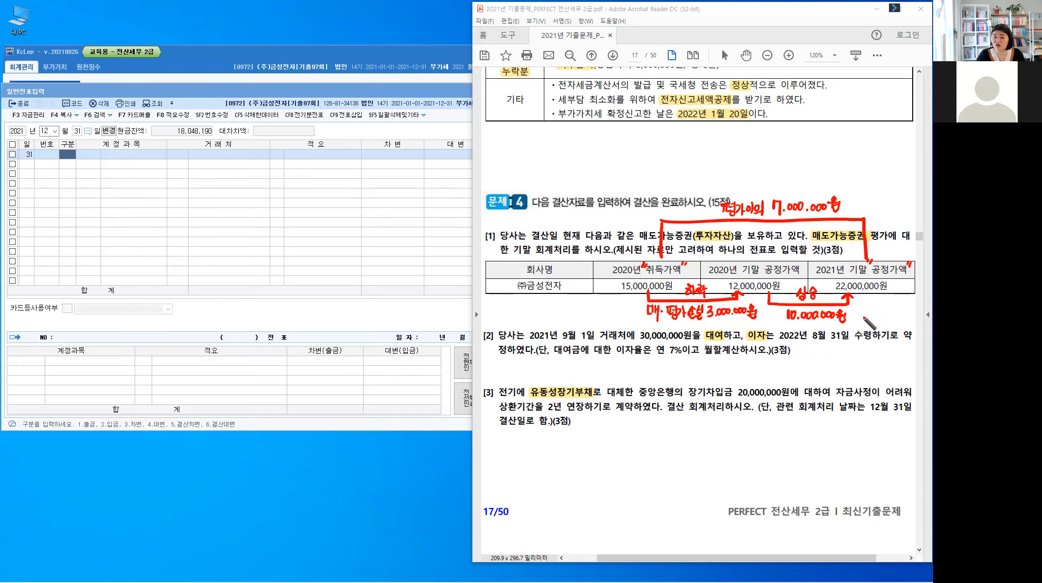
Step: Draw a branch beside the 10,000,000원 note and label its upper arm 손실 3,000,000
drag(864, 305, 863, 325)
drag(873, 297, 869, 305)
drag(871, 301, 879, 305)
mouse_move(871, 307)
mouse_down()
mouse_move(882, 297)
mouse_move(909, 305)
mouse_up()
drag(910, 300, 919, 305)
drag(920, 301, 924, 305)
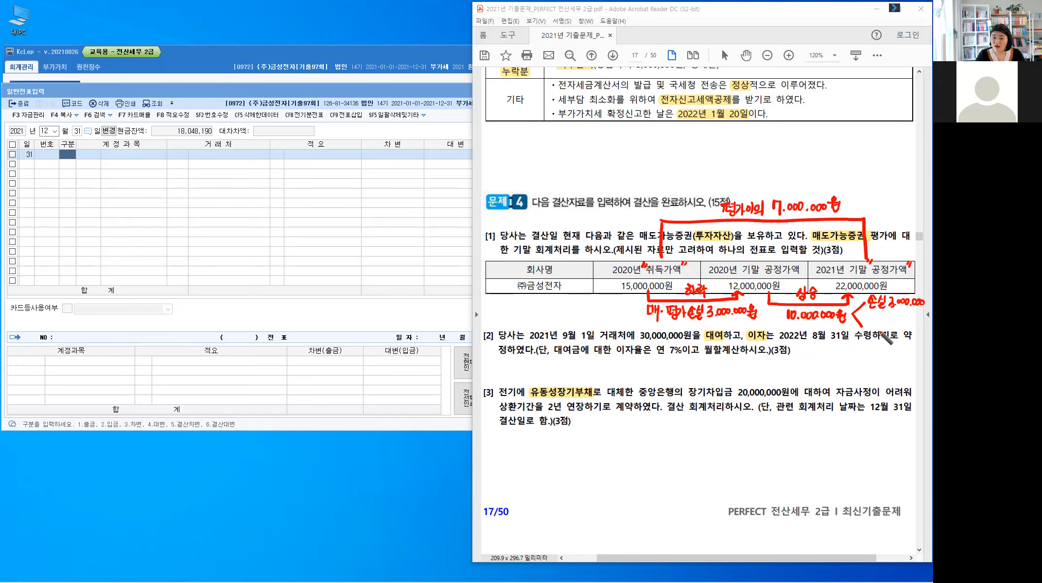
Step: Handwrite (상계) under the 손실 note and label the lower branch arm 이익 7,000,000
mouse_move(861, 309)
mouse_down()
mouse_move(859, 320)
mouse_move(866, 315)
mouse_up()
mouse_move(874, 307)
mouse_down()
mouse_move(871, 322)
mouse_move(888, 317)
mouse_up()
mouse_move(889, 308)
mouse_down()
mouse_move(895, 321)
mouse_move(872, 325)
mouse_up()
drag(877, 322, 887, 329)
mouse_move(888, 320)
mouse_down()
mouse_move(888, 332)
mouse_move(919, 329)
mouse_up()
click(902, 329)
click(916, 329)
drag(923, 325, 923, 329)
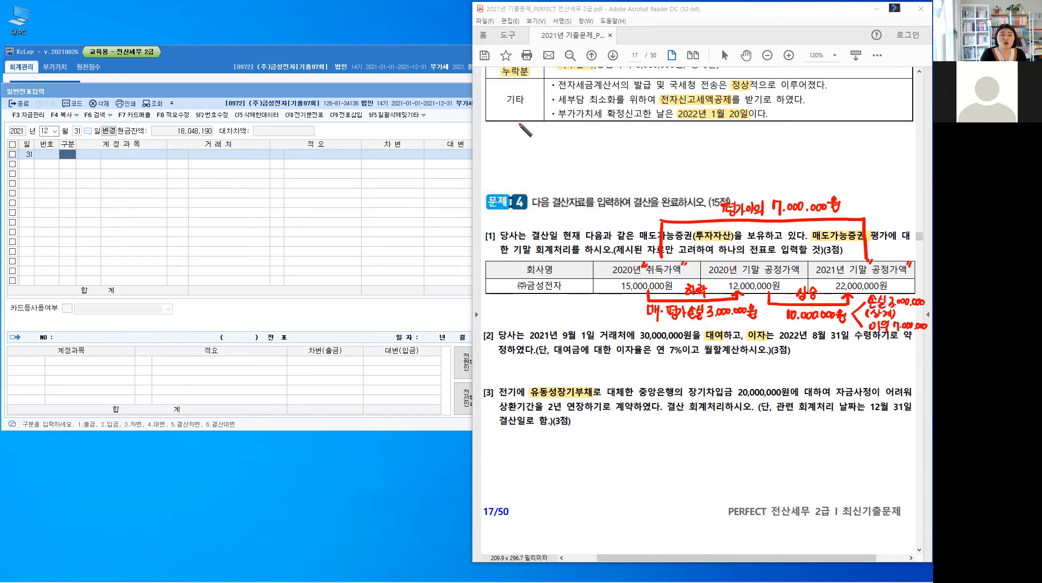
Step: Handwrite the debit side of the entry, (차) 매·가·증 10.0.0, in the blank area above Problem 4
drag(517, 125, 515, 138)
drag(519, 127, 536, 138)
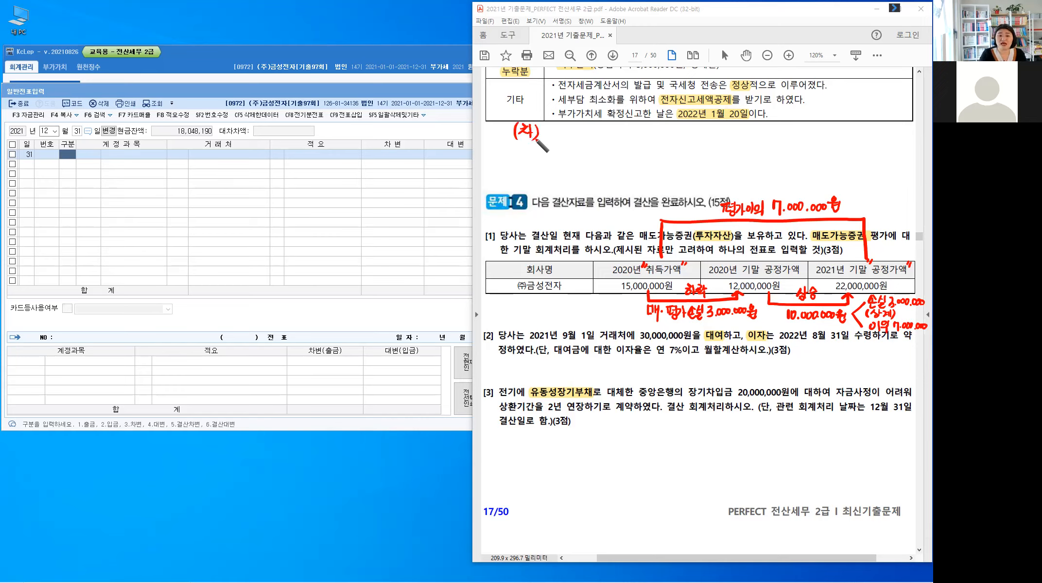
drag(547, 126, 558, 141)
mouse_move(563, 123)
mouse_down()
mouse_move(564, 142)
mouse_move(578, 140)
mouse_up()
mouse_move(586, 125)
mouse_down()
mouse_move(587, 142)
mouse_move(608, 133)
mouse_up()
drag(602, 136, 629, 138)
drag(635, 128, 635, 128)
drag(643, 135, 652, 129)
Step: Handwrite the first credit line of the entry, (대) 매·평·손 3,000,000, beside the debit
drag(661, 135, 729, 134)
drag(732, 126, 732, 136)
mouse_move(737, 124)
mouse_down()
mouse_move(736, 138)
mouse_move(753, 136)
mouse_up()
drag(753, 128, 758, 135)
drag(761, 127, 762, 137)
drag(766, 126, 770, 134)
drag(776, 125, 779, 131)
drag(782, 125, 781, 131)
drag(776, 131, 790, 134)
drag(786, 134, 786, 135)
drag(796, 130, 796, 131)
drag(805, 123, 800, 130)
drag(804, 126, 805, 132)
drag(799, 132, 810, 132)
drag(802, 134, 810, 138)
mouse_move(828, 126)
mouse_down()
mouse_move(828, 137)
mouse_move(850, 130)
mouse_up()
drag(853, 128, 860, 134)
drag(863, 129, 879, 129)
Step: Handwrite the second credit line, 매·평·익 7,000,000, beneath the first one
drag(756, 147, 763, 157)
drag(757, 158, 762, 157)
drag(766, 147, 766, 159)
drag(766, 153, 770, 153)
mouse_move(769, 145)
mouse_down()
mouse_move(770, 164)
mouse_move(776, 155)
mouse_up()
drag(782, 148, 789, 148)
drag(783, 149, 784, 157)
drag(787, 149, 787, 156)
drag(782, 158, 793, 150)
drag(790, 154, 793, 154)
drag(793, 147, 790, 158)
drag(799, 154, 799, 155)
drag(805, 148, 805, 148)
drag(812, 145, 812, 154)
drag(804, 156, 829, 150)
drag(828, 147, 832, 159)
drag(838, 155, 838, 155)
drag(844, 148, 845, 148)
drag(849, 148, 850, 148)
drag(857, 147, 862, 154)
drag(868, 147, 874, 148)
drag(881, 148, 880, 147)
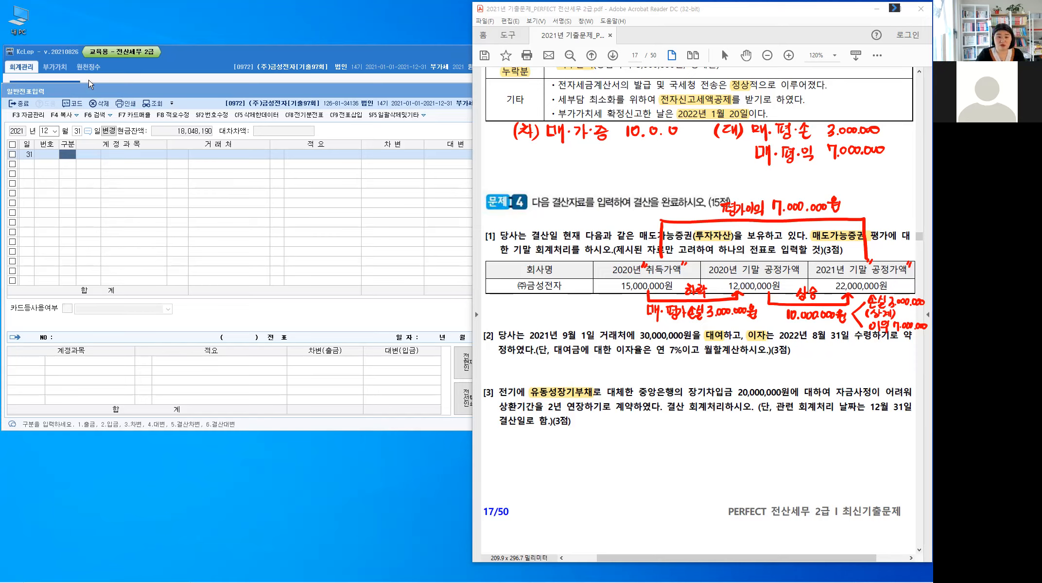
Step: In KcLep, enter a debit line for 12월 31일 with account 0178 매도가능증권 and amount 10,000,000
click(70, 156)
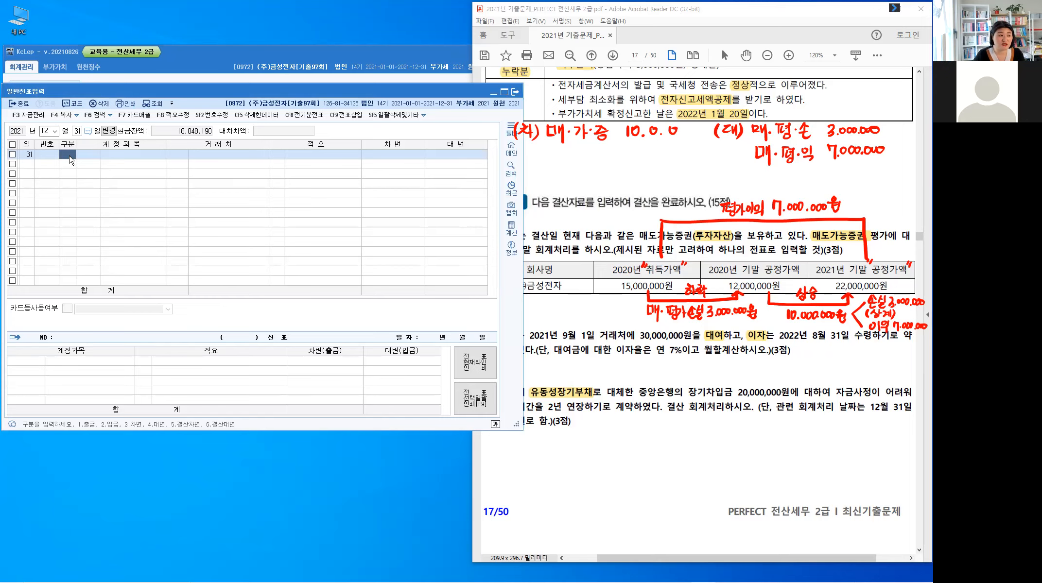
text(3)
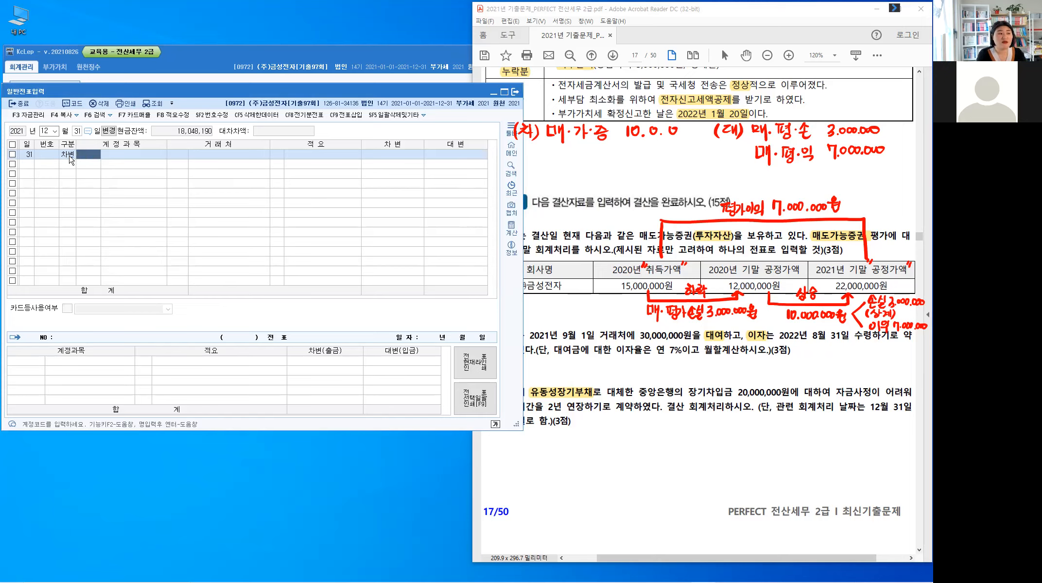
text(매도)
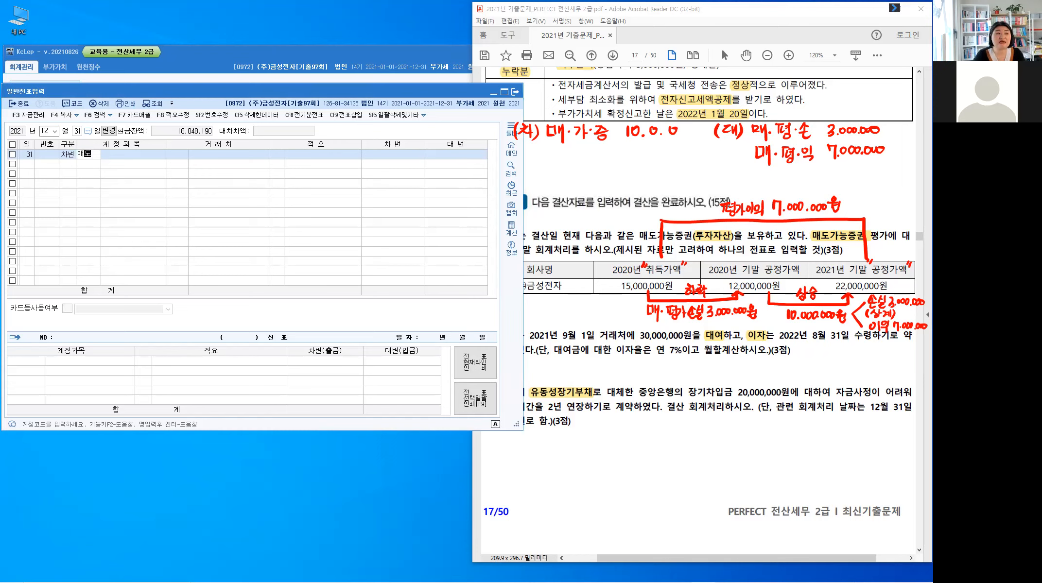
key(Return)
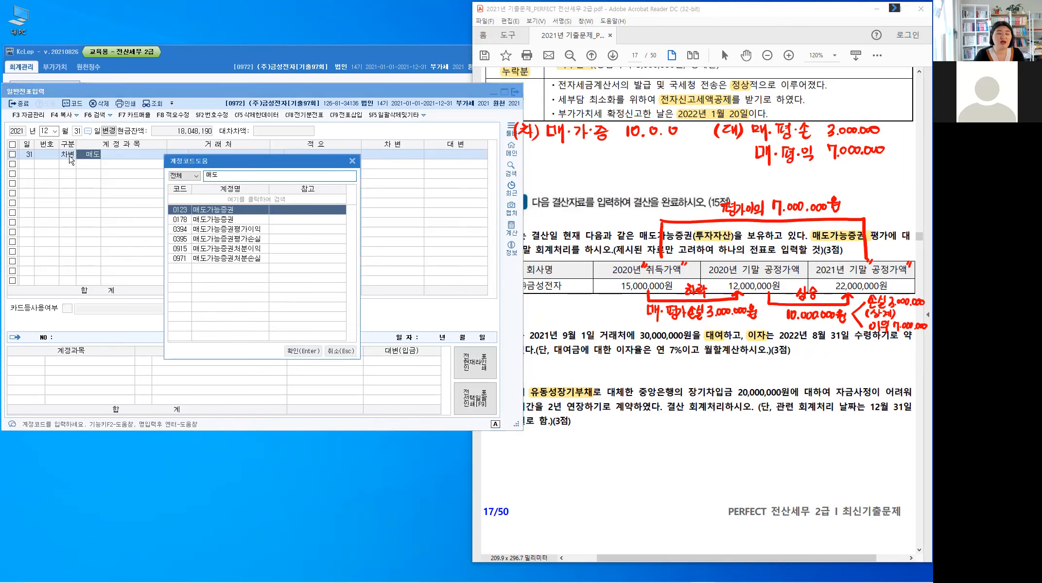
key(Down)
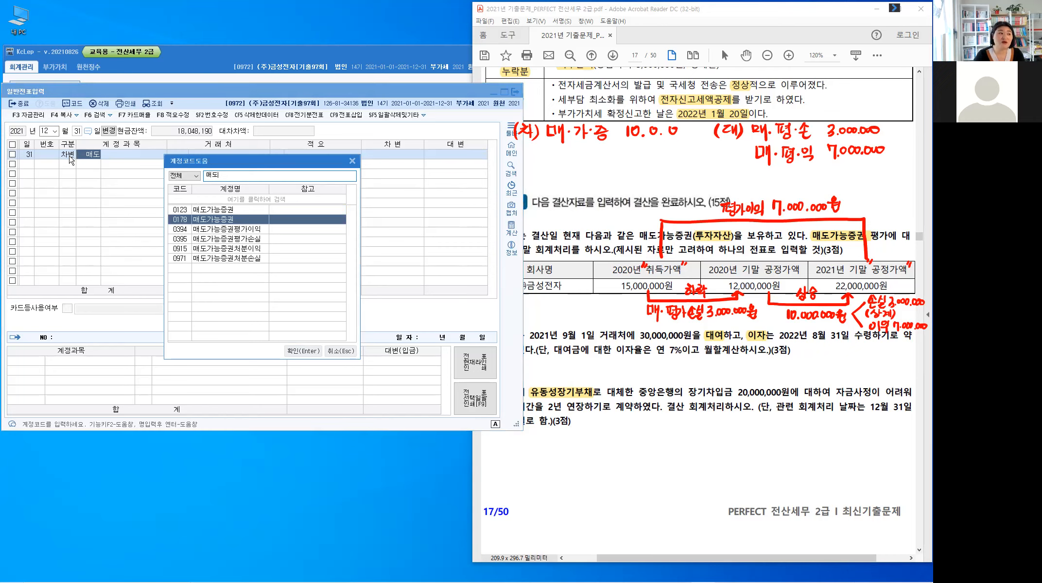
key(Return)
key(Return)
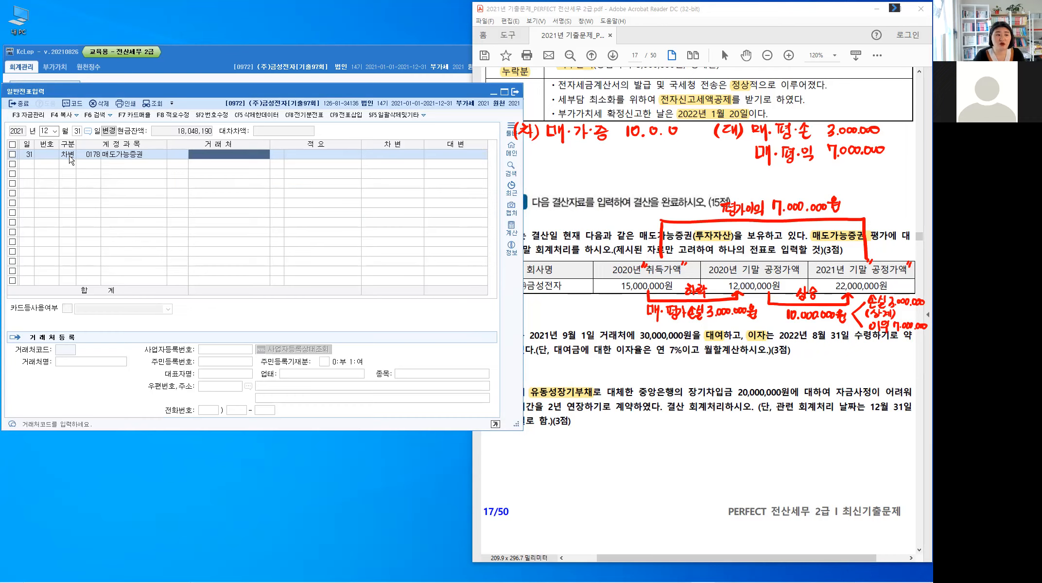
key(Return)
text(10)
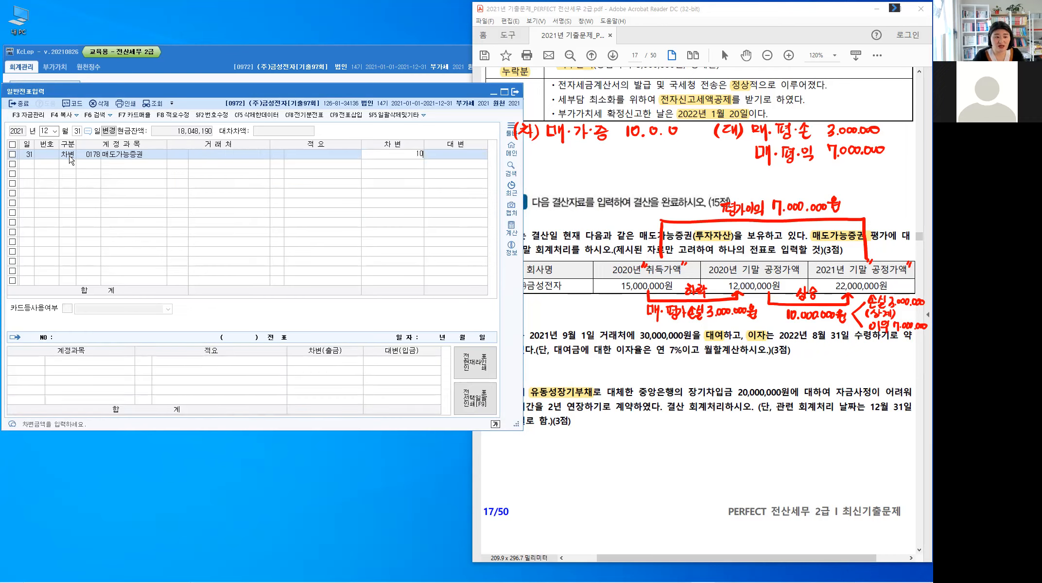
text(++)
key(Return)
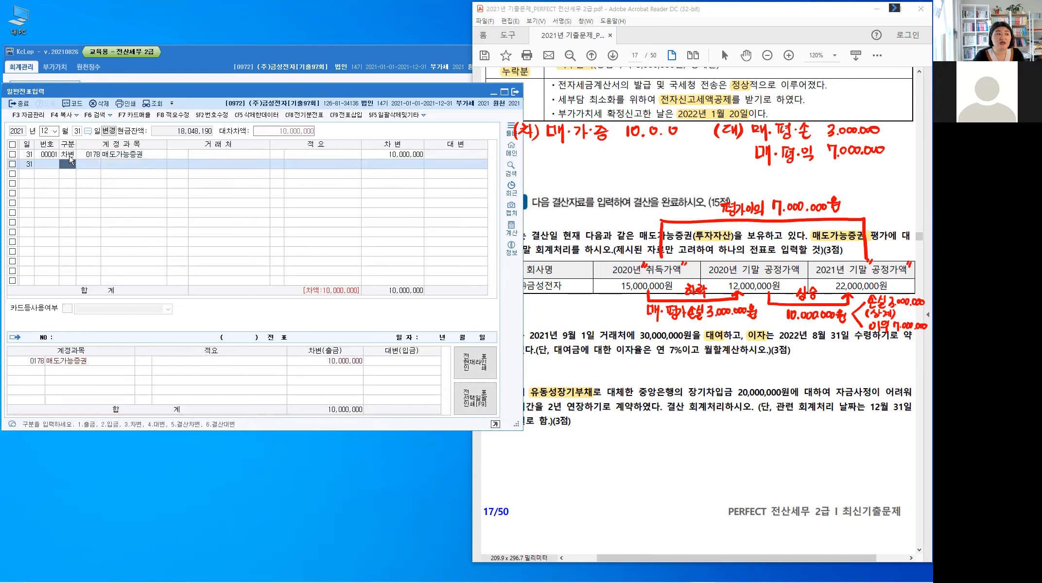
Step: Add a credit line with account 0395 매도가능증권평가손실 and amount 3,000,000
key(Return)
text(매도)
key(Return)
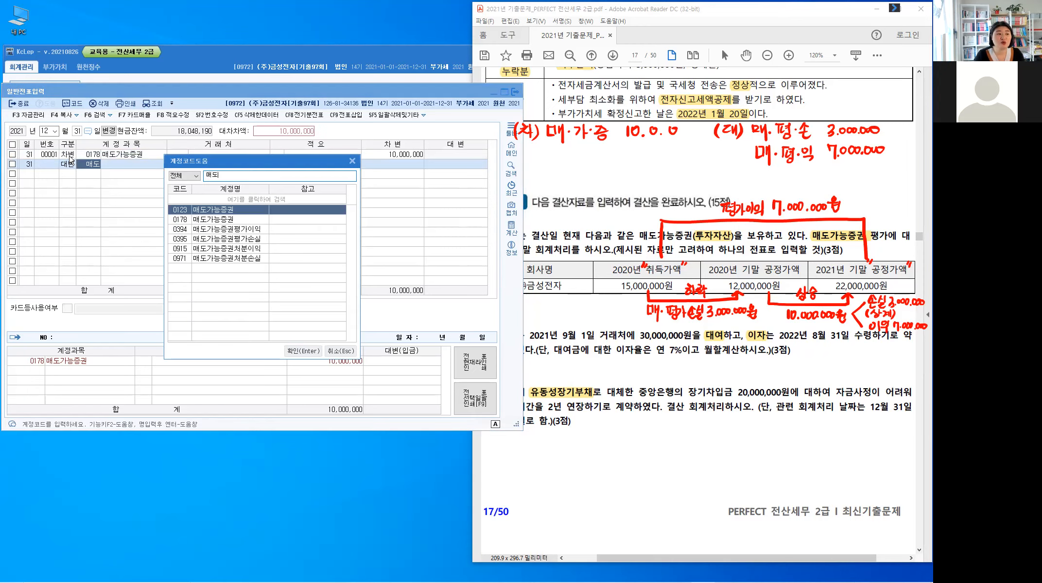
key(Down)
key(Down)
key(Down)
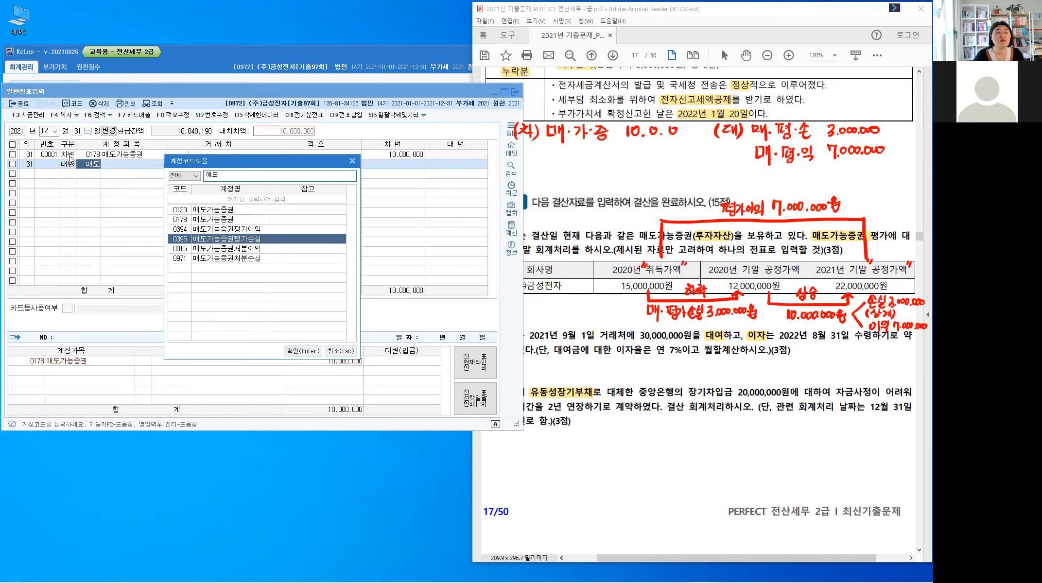
key(Return)
key(Return)
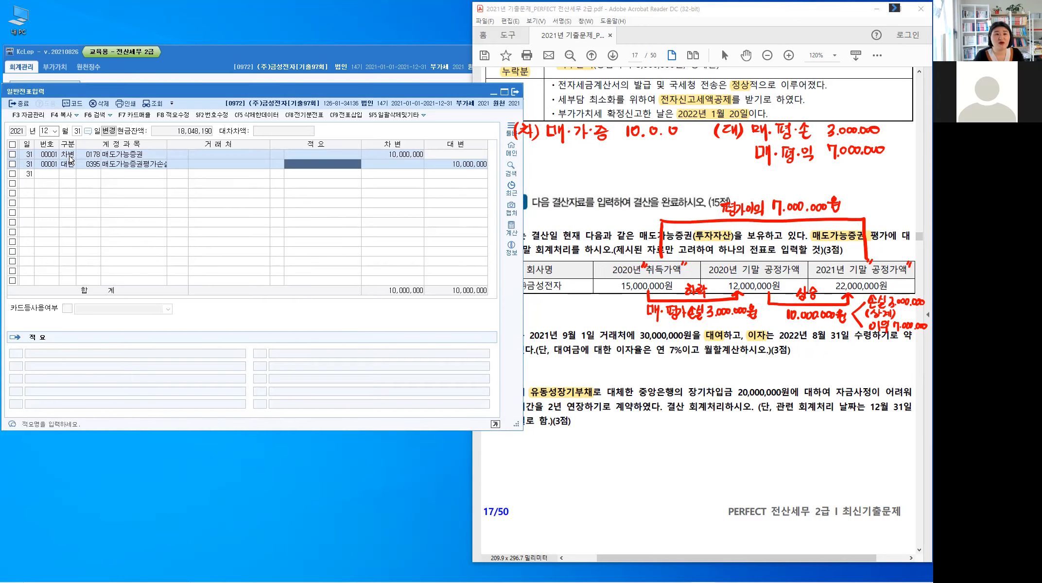
key(Return)
text(3000000)
Step: Add a credit line with account 0394 매도가능증권평가이익 for 7,000,000 to complete the voucher
key(Return)
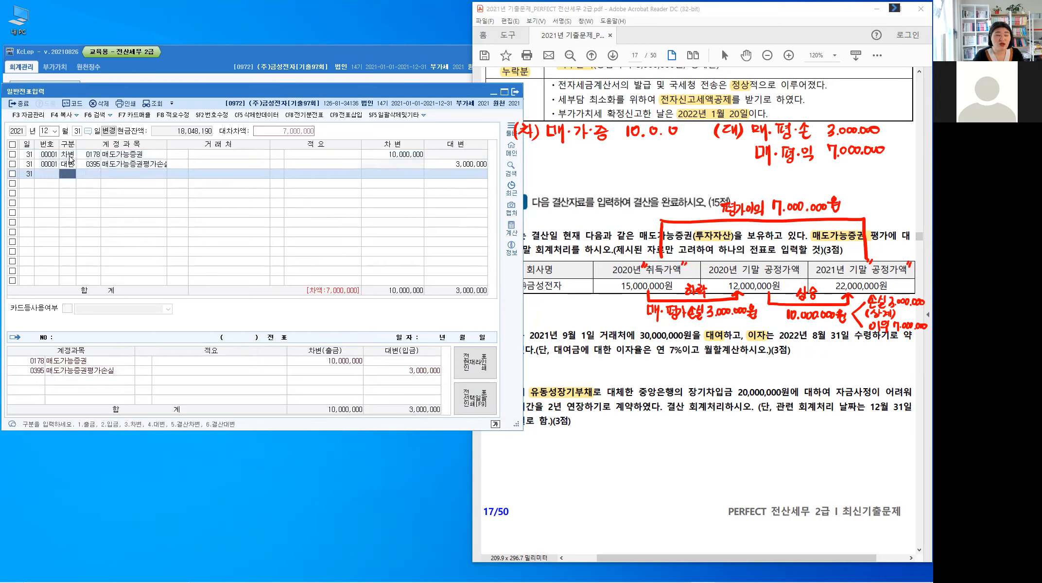
text(4)
key(Return)
text(매도)
key(Return)
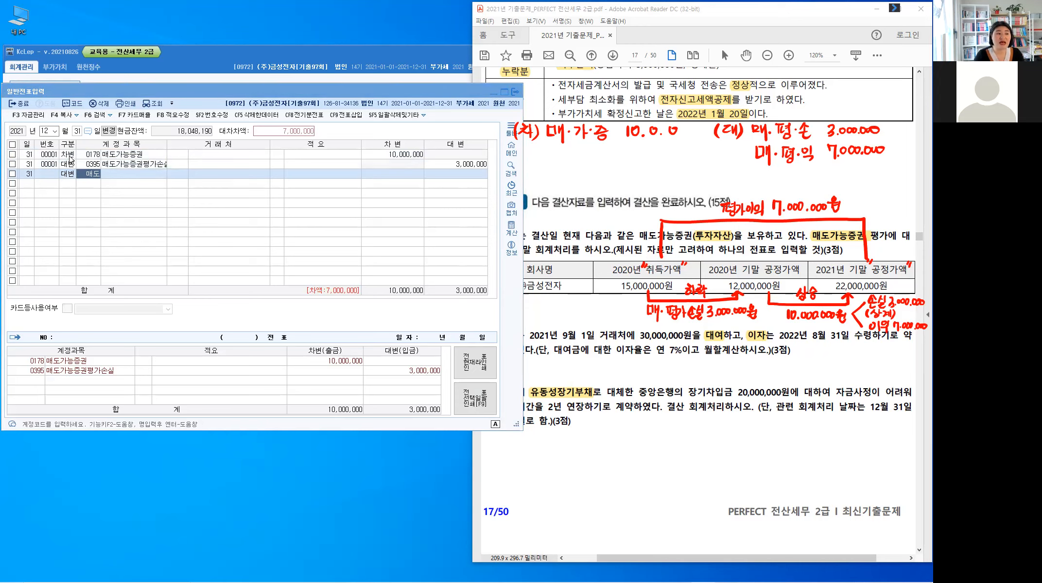
key(Escape)
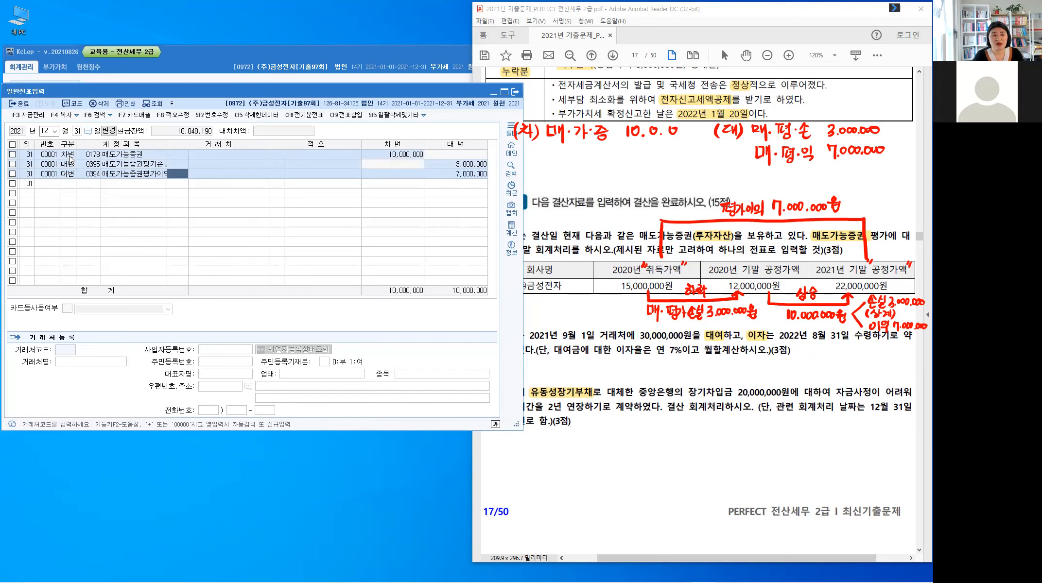
key(Return)
key(Return)
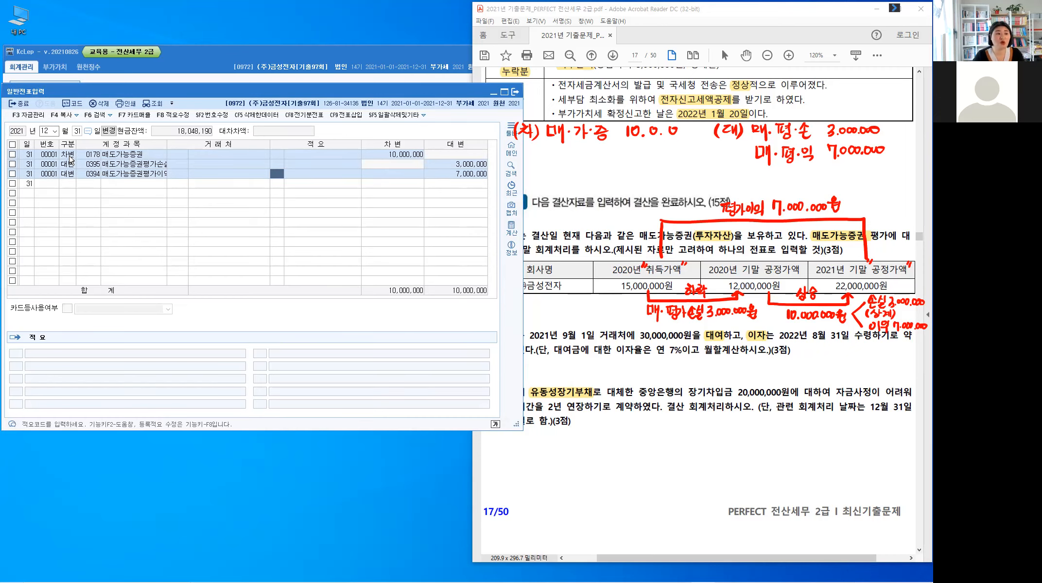
key(Return)
key(Return)
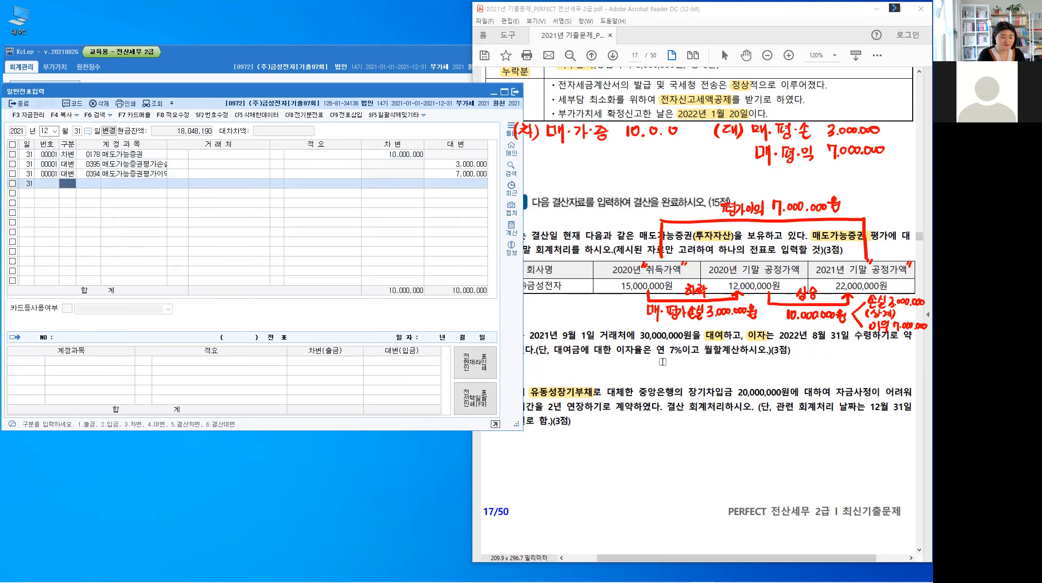
Step: Return to the exam PDF, clear the handwriting, and highlight 연 7% and 월할계산 in Problem 4 [2]
click(662, 361)
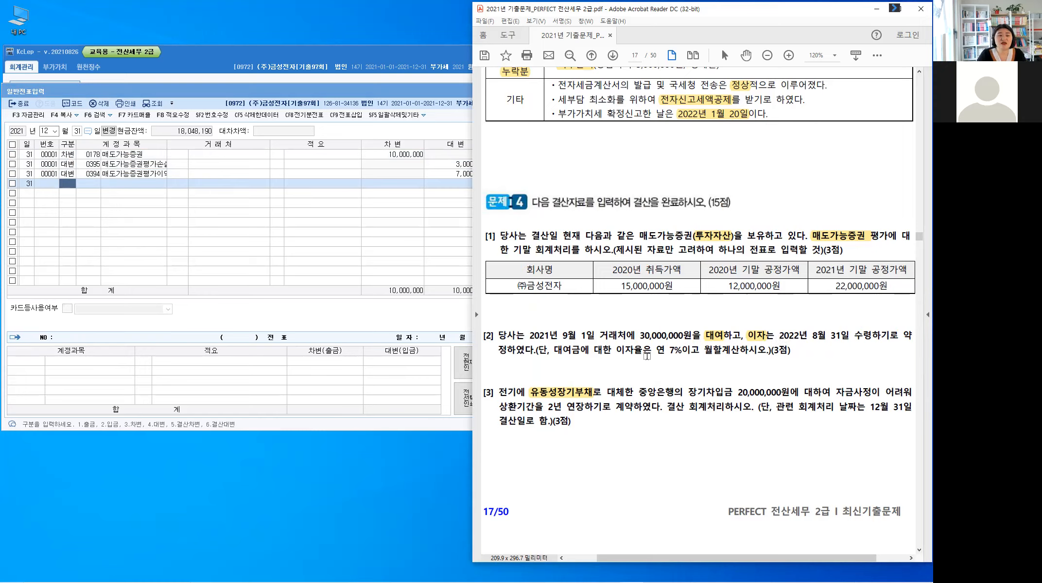
drag(655, 350, 739, 354)
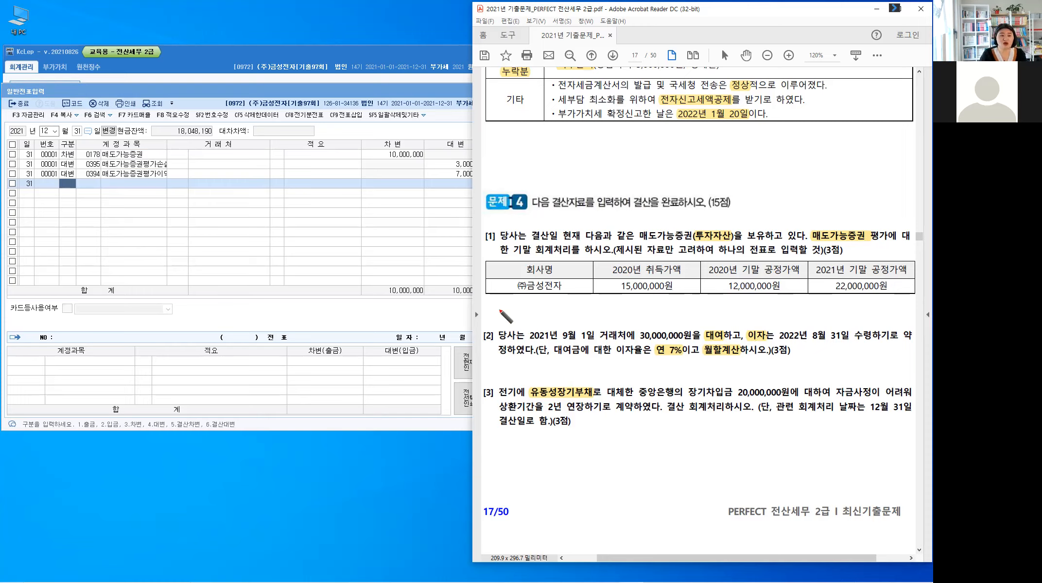
Step: Handwrite the formula 미수수익 = 30,000,000 × 7% × above [2], ending in a fraction with denominator 12
mouse_move(498, 303)
mouse_down()
mouse_move(509, 318)
mouse_move(540, 307)
mouse_move(537, 315)
mouse_move(558, 313)
mouse_move(540, 320)
mouse_move(553, 309)
mouse_up()
drag(546, 314, 622, 316)
click(620, 306)
mouse_move(622, 306)
mouse_down()
mouse_move(616, 316)
mouse_move(663, 315)
mouse_up()
click(661, 306)
drag(663, 303, 654, 315)
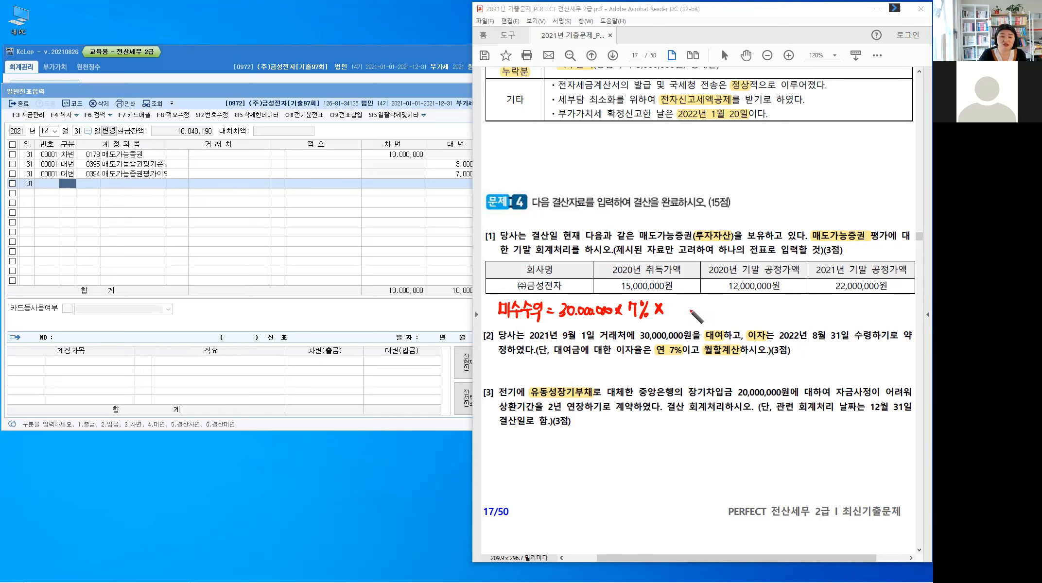
drag(675, 315, 675, 323)
mouse_move(678, 315)
mouse_down()
mouse_move(686, 322)
mouse_move(687, 307)
mouse_up()
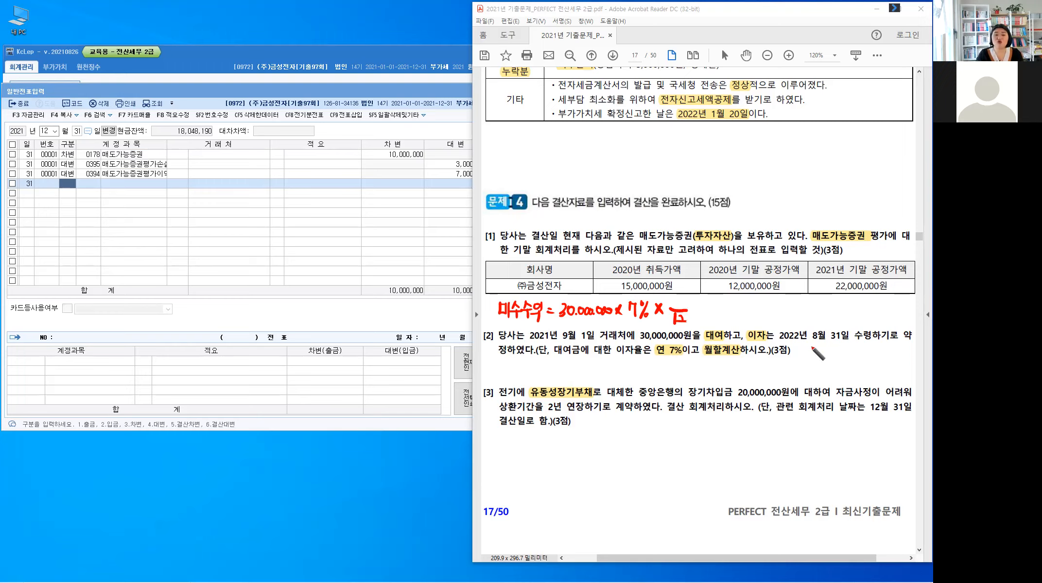
Step: Handwrite 9/1~12/31 : 기간경과 after [2] and complete the formula's fraction as 4/12 followed by an equals sign
drag(800, 345, 803, 354)
drag(810, 346, 878, 352)
drag(880, 344, 900, 356)
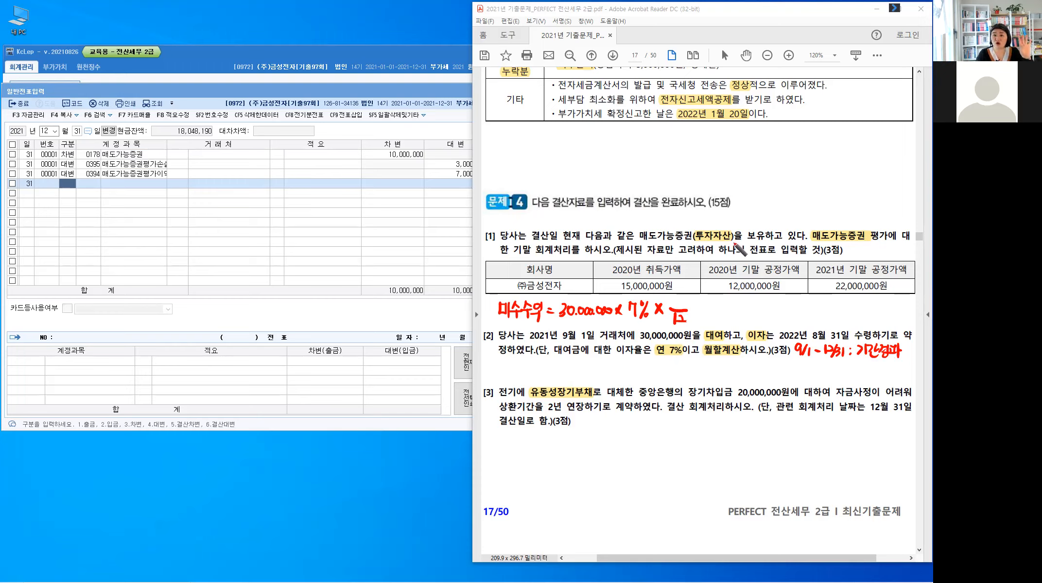
mouse_move(683, 293)
mouse_down()
mouse_move(680, 309)
mouse_move(702, 308)
mouse_up()
drag(695, 313, 702, 313)
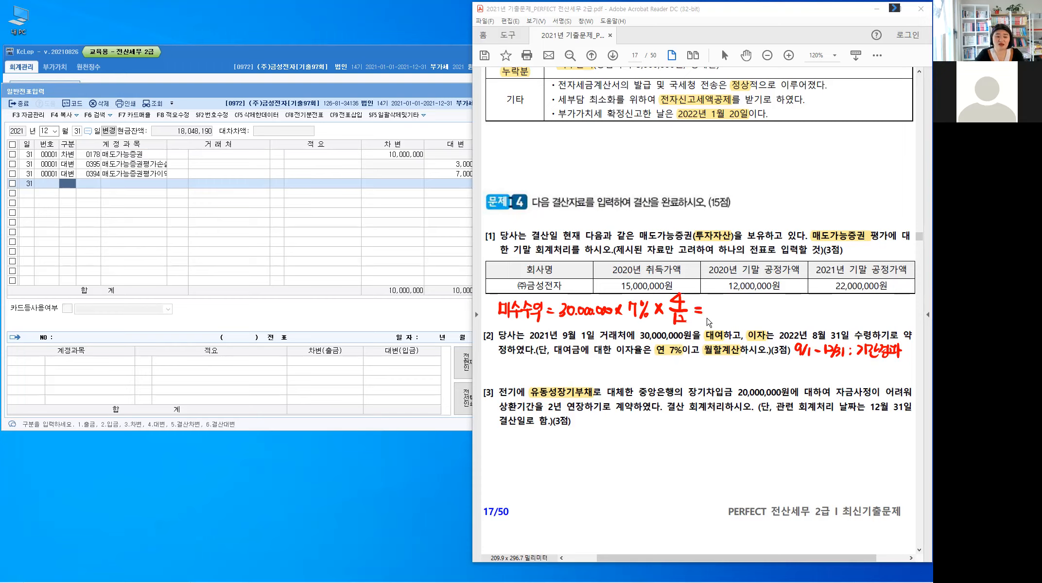
Step: Switch to the calculator, clear it, and compute 30,000,000 × 7% × 4 ÷ 12
mouse_move(709, 581)
key(alt+Tab)
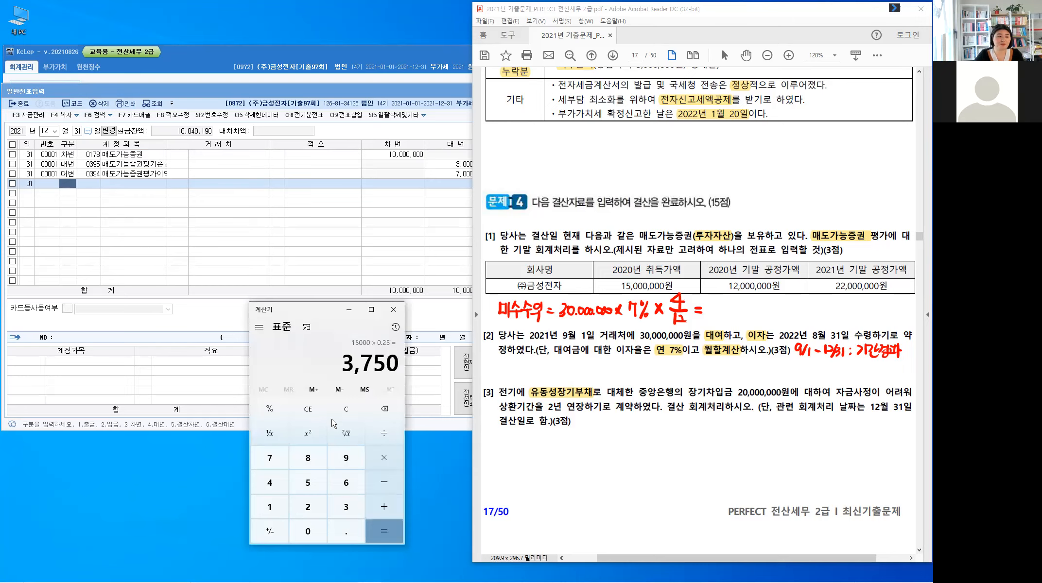
click(311, 413)
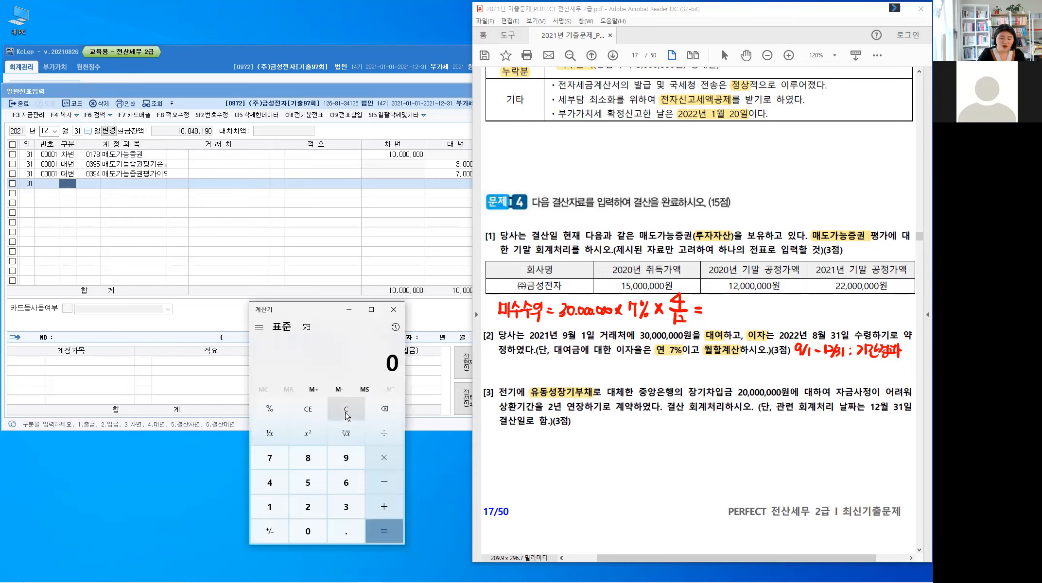
text(3)
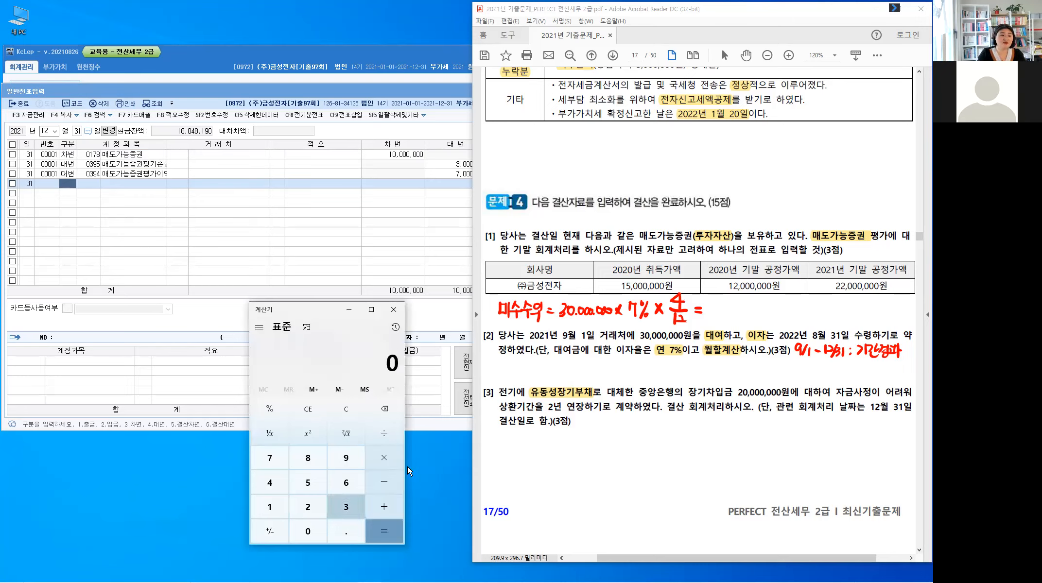
text(0000)
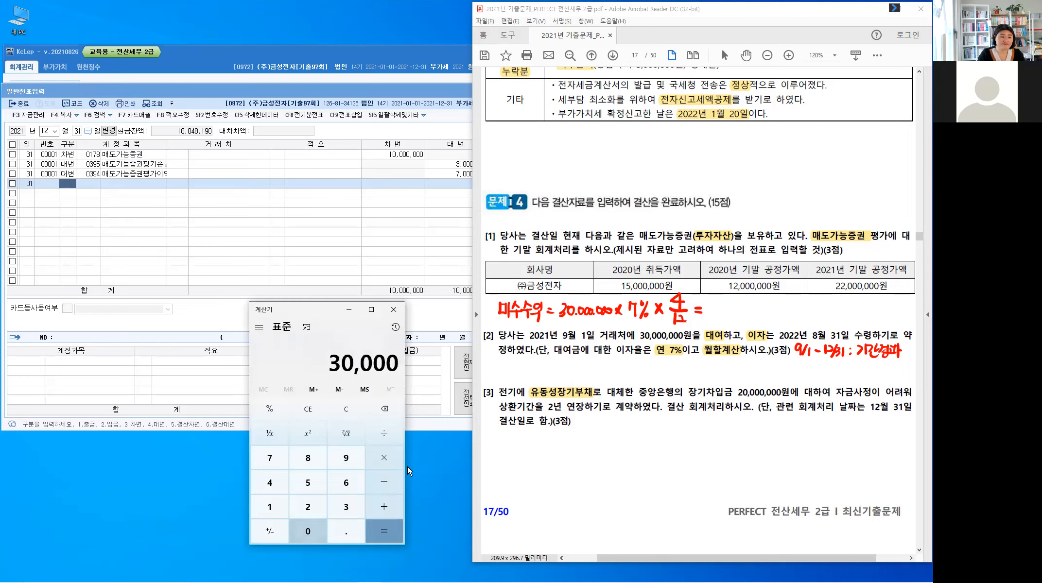
text(000)
text(*)
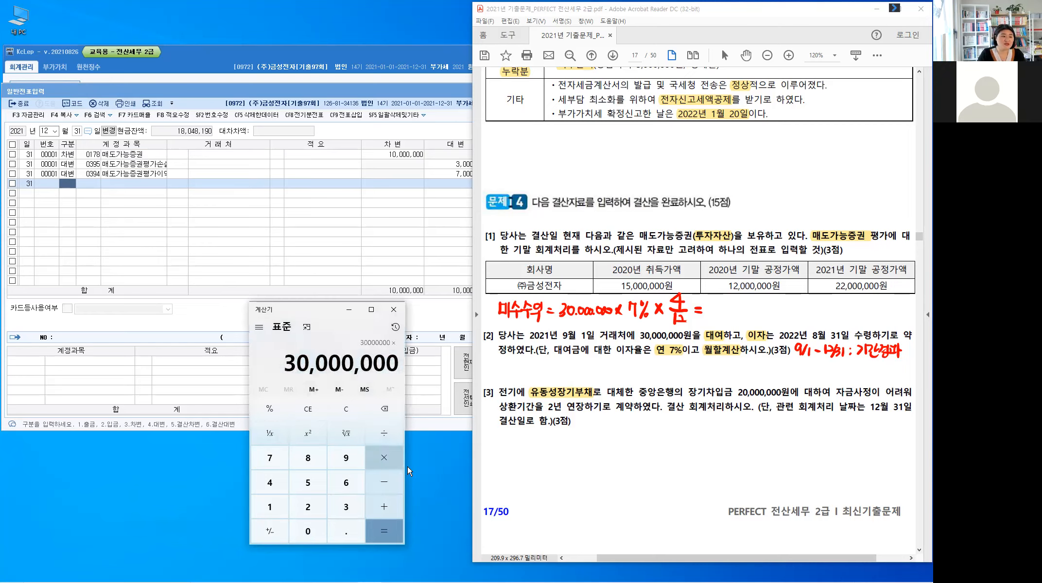
text(7)
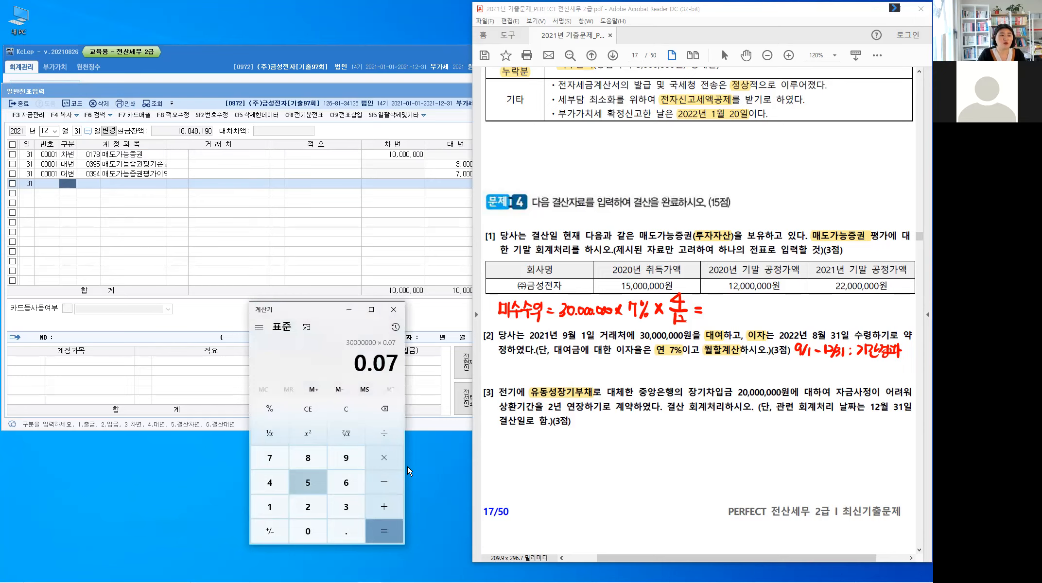
text(%*4)
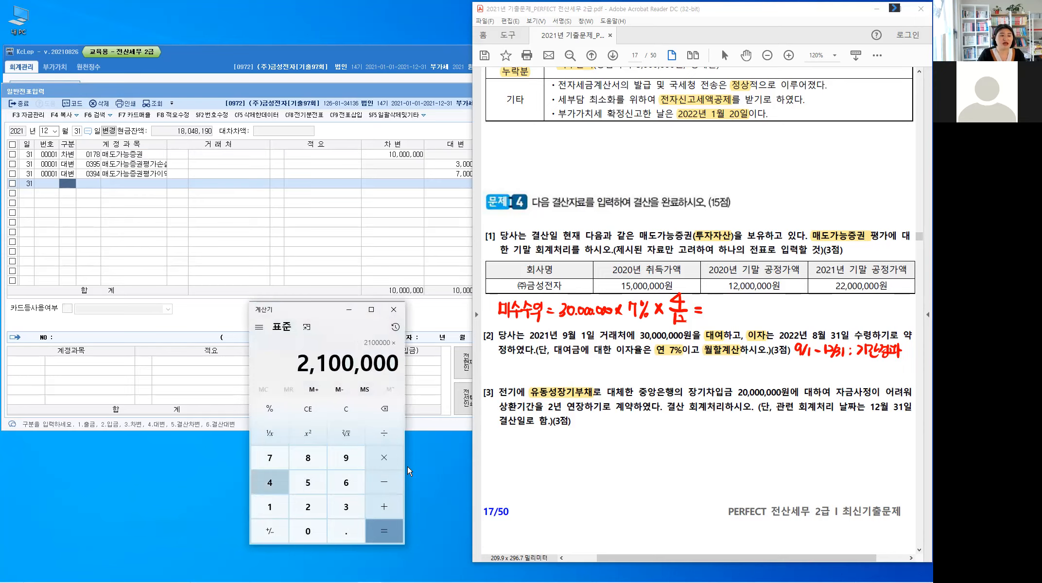
text(/12)
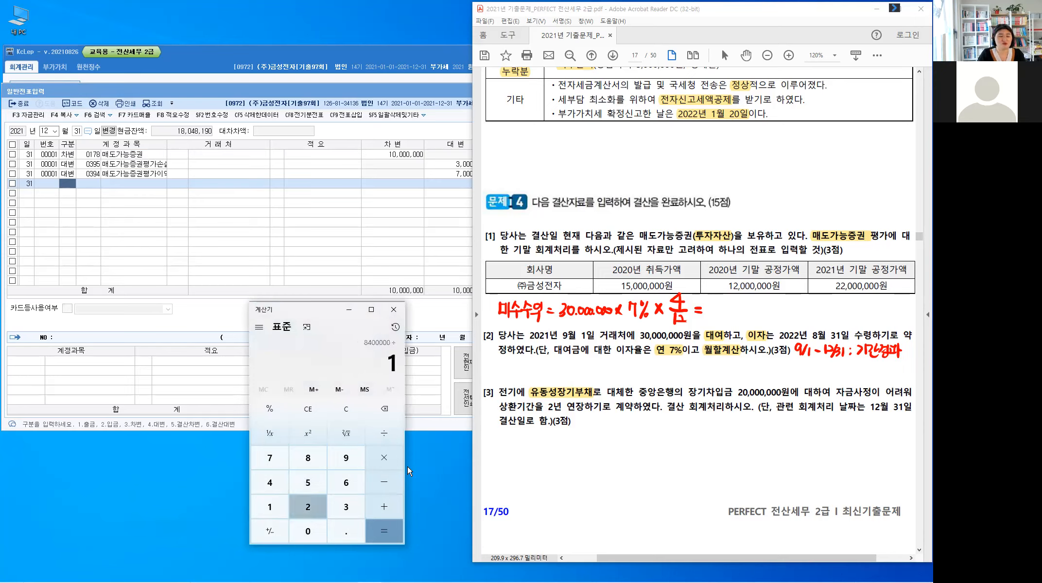
key(Return)
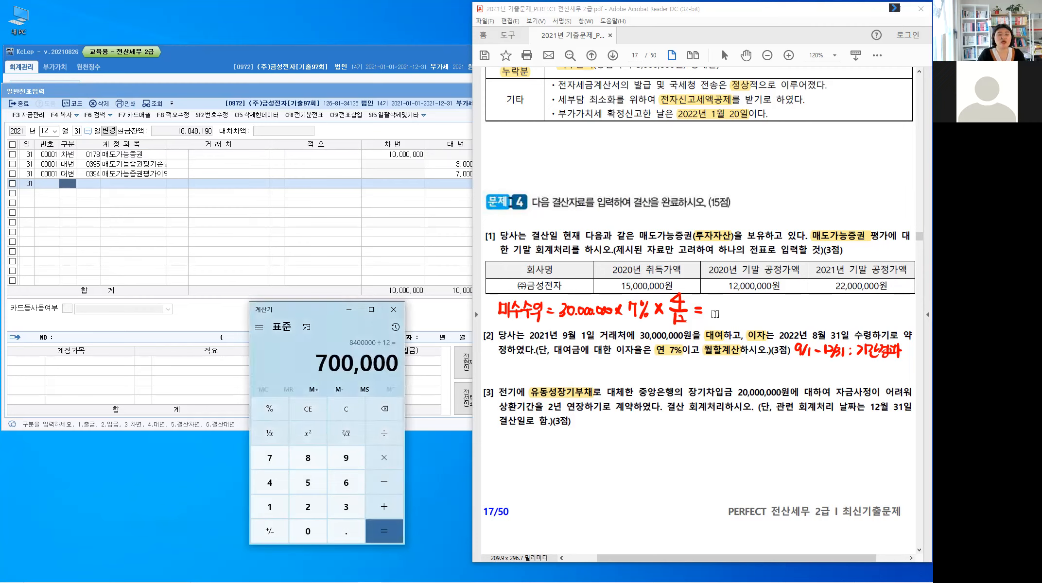
Step: Handwrite 700,000 after the equals sign of the 미수수익 formula in the exam PDF
key(ctrl+alt+g)
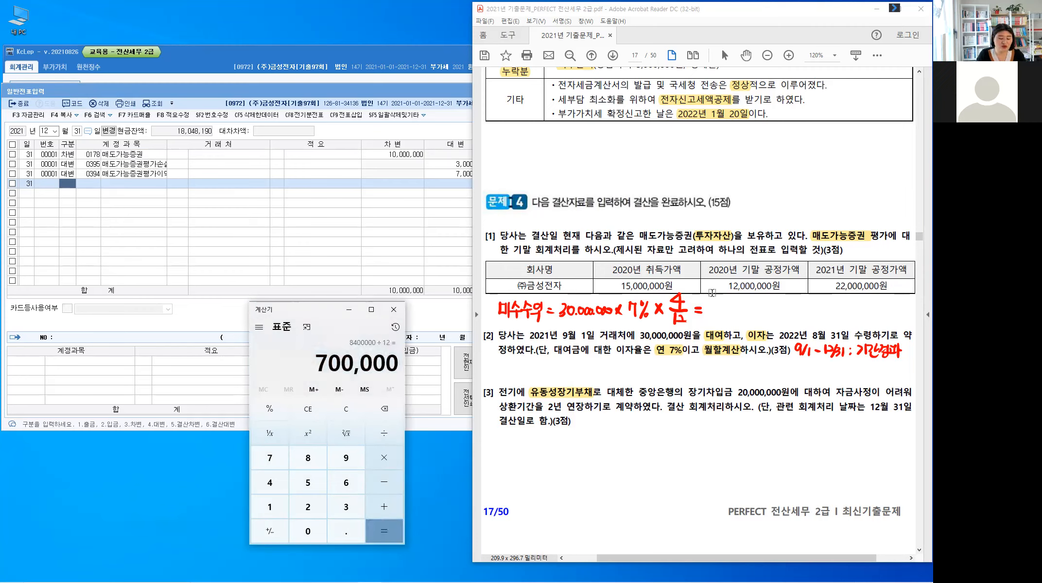
mouse_move(709, 305)
mouse_down()
mouse_move(712, 317)
mouse_move(721, 305)
mouse_move(754, 310)
mouse_up()
click(732, 315)
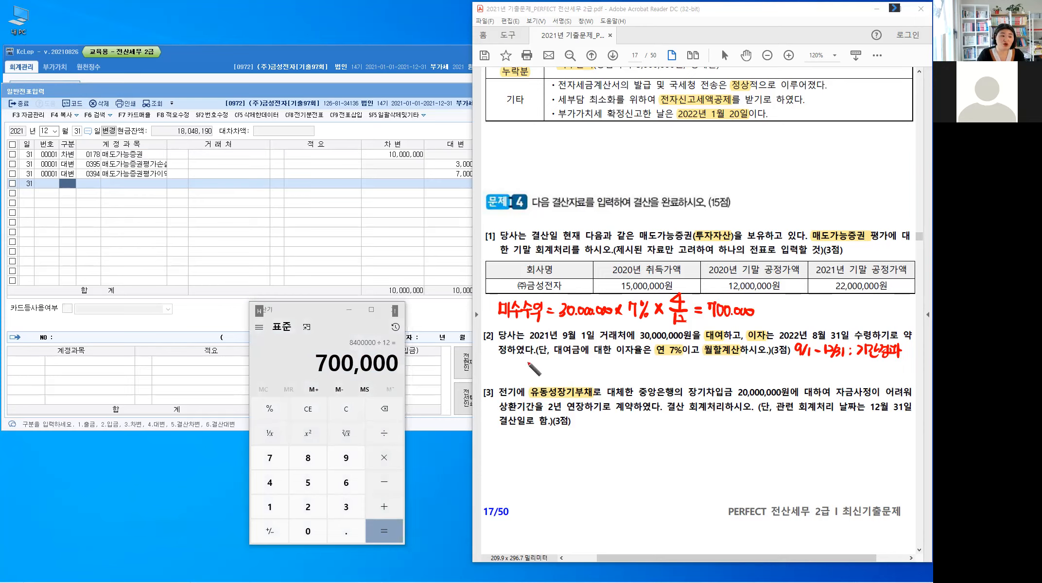
Step: Handwrite the debit side of the journal entry, (차) 미수수익, below Problem 4 [2]
mouse_move(516, 359)
mouse_down()
mouse_move(513, 377)
mouse_move(531, 376)
mouse_up()
drag(531, 369, 534, 368)
drag(535, 360, 535, 377)
drag(546, 364, 553, 374)
mouse_move(558, 361)
mouse_down()
mouse_move(558, 379)
mouse_move(560, 369)
mouse_up()
drag(566, 364, 570, 368)
drag(559, 372, 572, 370)
drag(565, 371, 565, 379)
drag(578, 361, 574, 368)
drag(578, 364, 579, 379)
drag(589, 362, 589, 369)
drag(585, 374, 594, 373)
drag(596, 360, 596, 380)
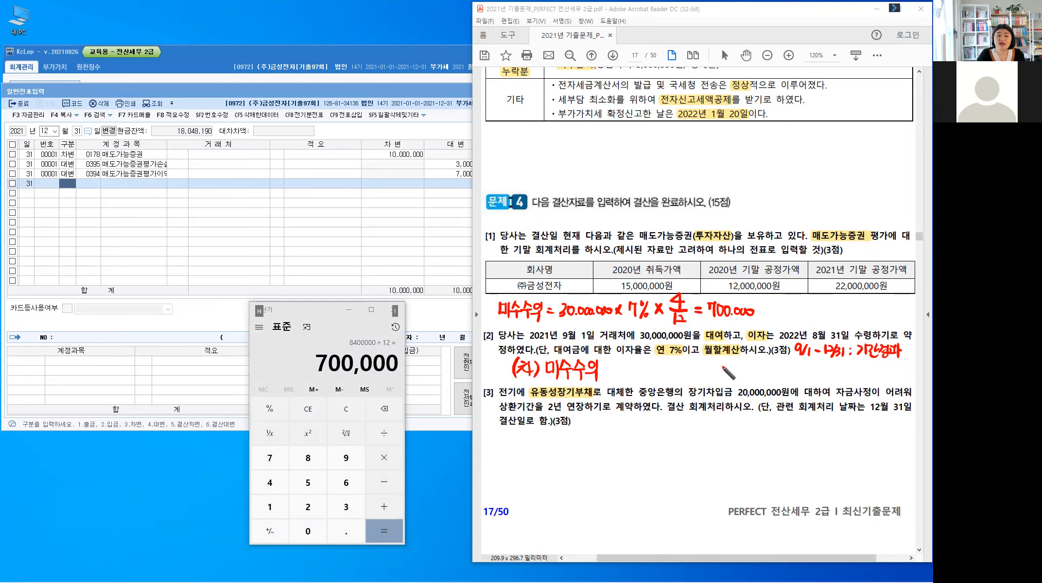
Step: Handwrite the credit side, (대) 이자수익, on the same line beside (차) 미수수익
drag(703, 361, 698, 383)
drag(706, 365, 714, 380)
mouse_move(718, 362)
mouse_down()
mouse_move(719, 382)
mouse_move(737, 366)
mouse_move(749, 382)
mouse_move(763, 364)
mouse_up()
drag(761, 365, 753, 381)
drag(759, 373, 770, 383)
drag(771, 371, 766, 372)
drag(768, 368, 778, 374)
mouse_move(772, 375)
mouse_down()
mouse_move(771, 384)
mouse_move(781, 368)
mouse_up()
drag(786, 365, 786, 374)
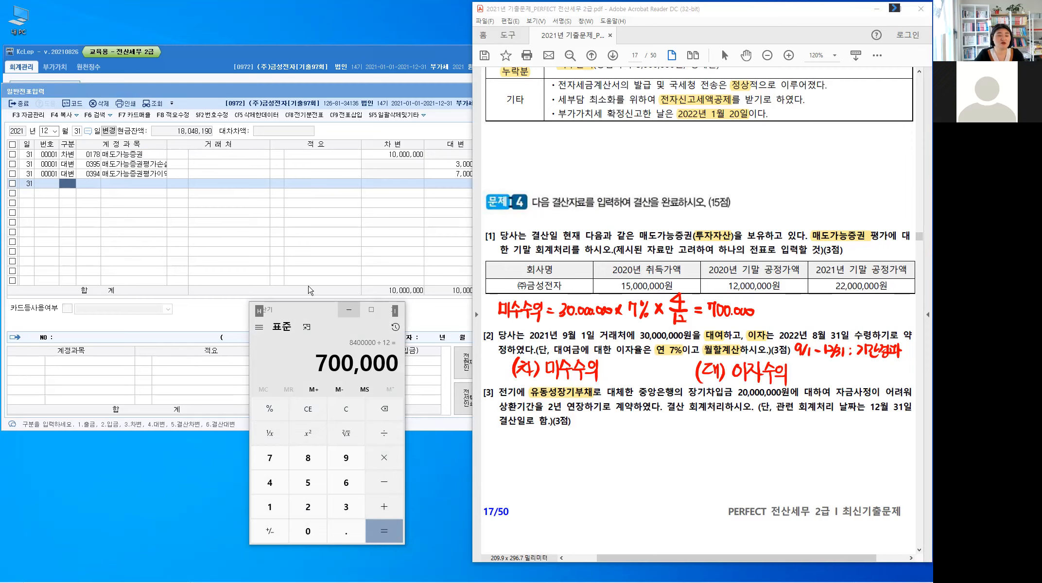
Step: Minimize the calculator and, in KcLep, add a December 31 debit line with account 0116 미수수익 for 700,000
click(350, 311)
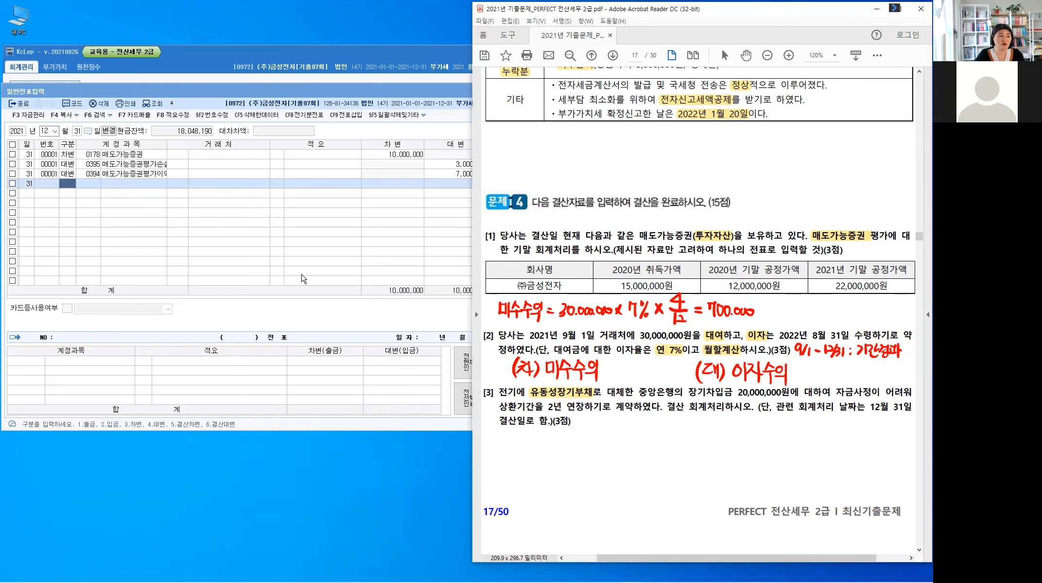
click(68, 187)
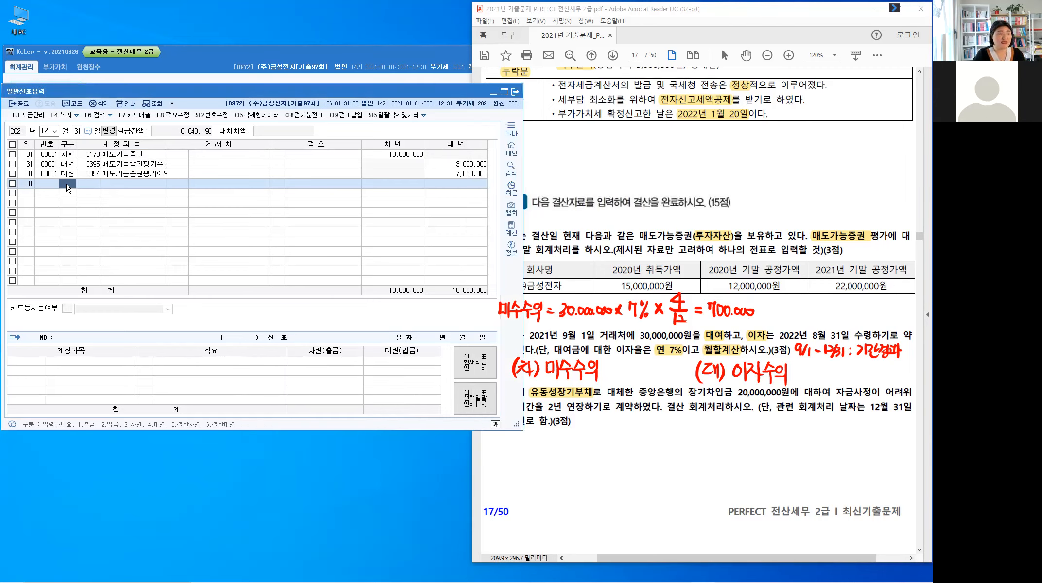
key(Return)
text(미수)
key(Return)
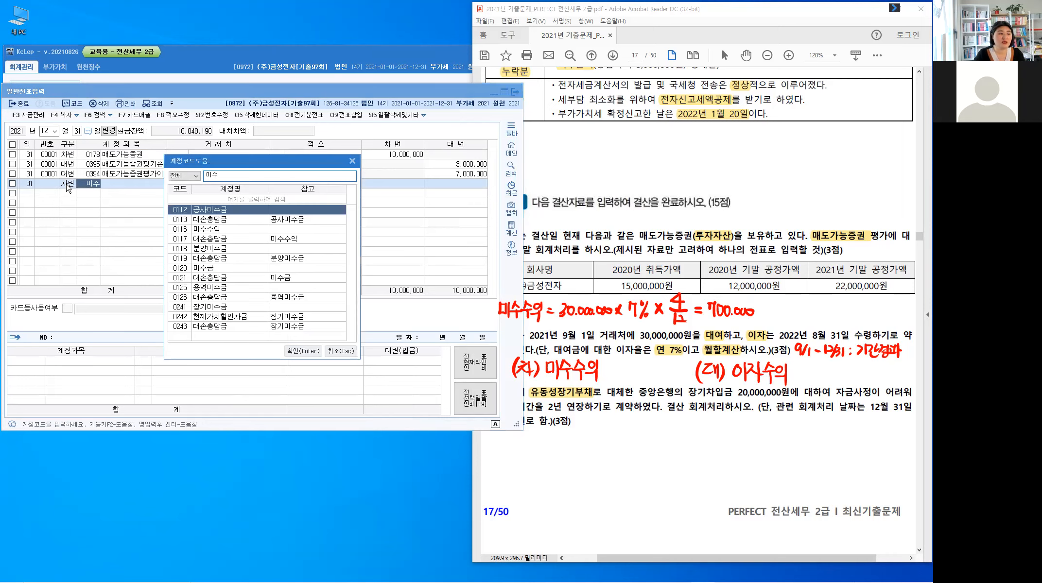
key(BackSpace)
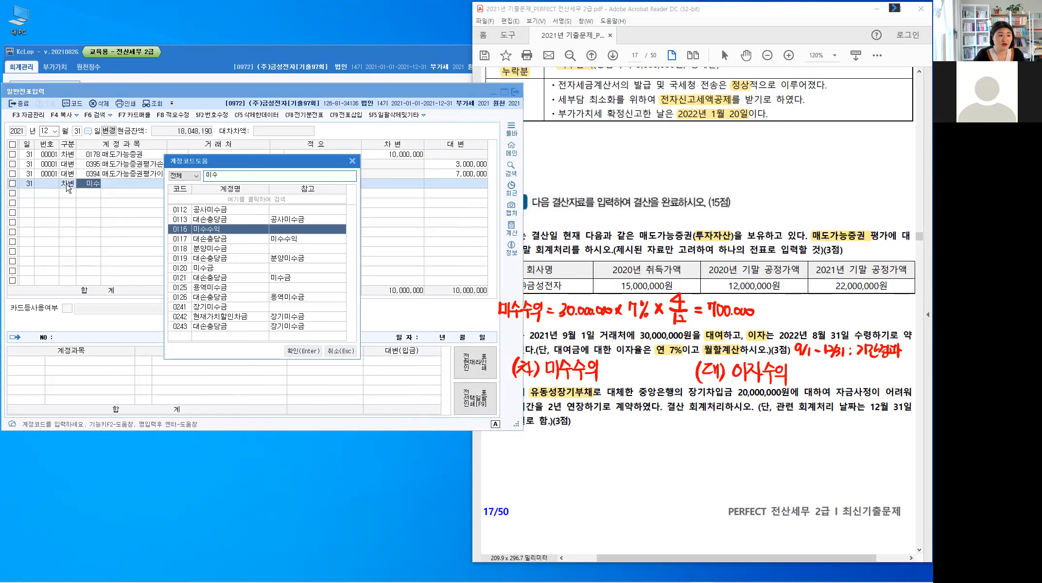
key(Return)
key(Return)
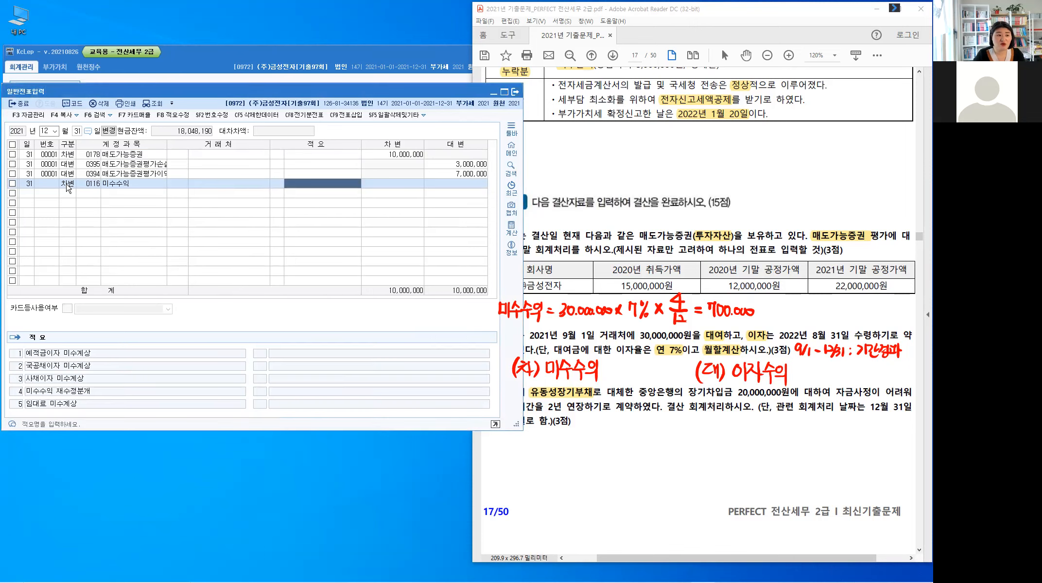
key(Return)
text(7000000)
key(Return)
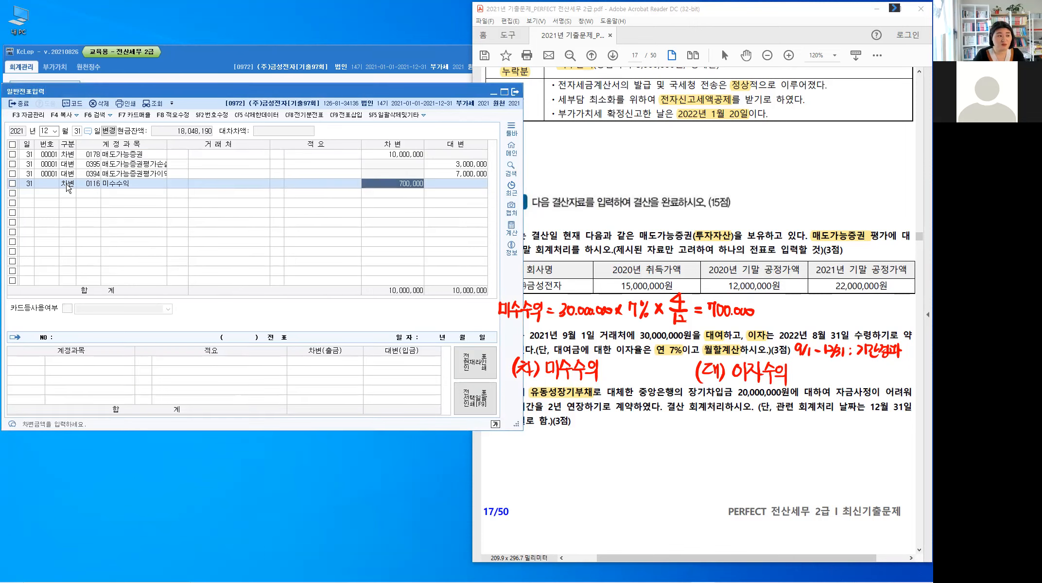
key(Return)
Step: Add a credit line with account 0901 이자수익 for 700,000 to complete the interest accrual voucher
text(4)
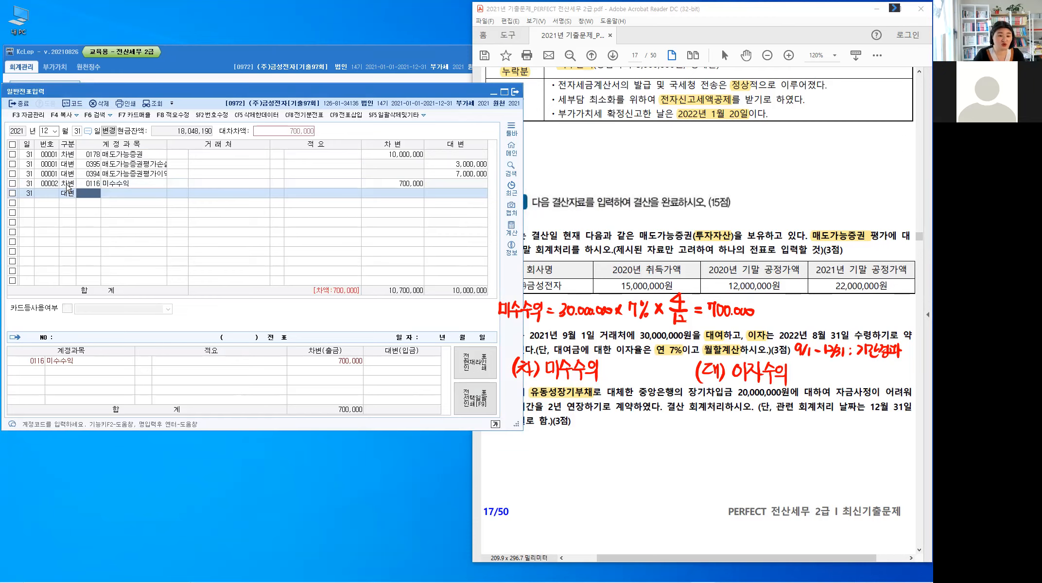
text(잊)
text(자수)
key(Return)
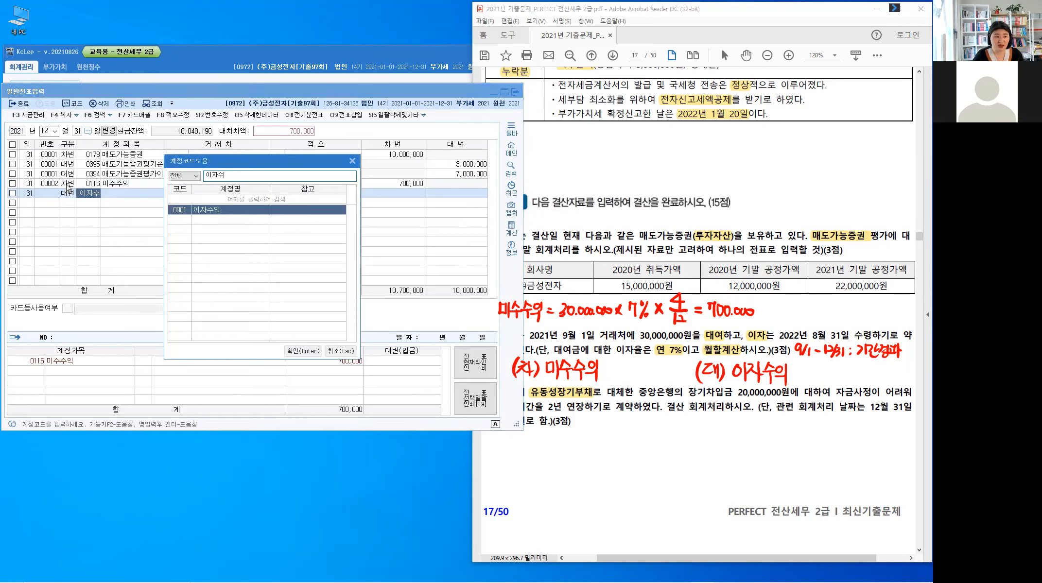
key(Return)
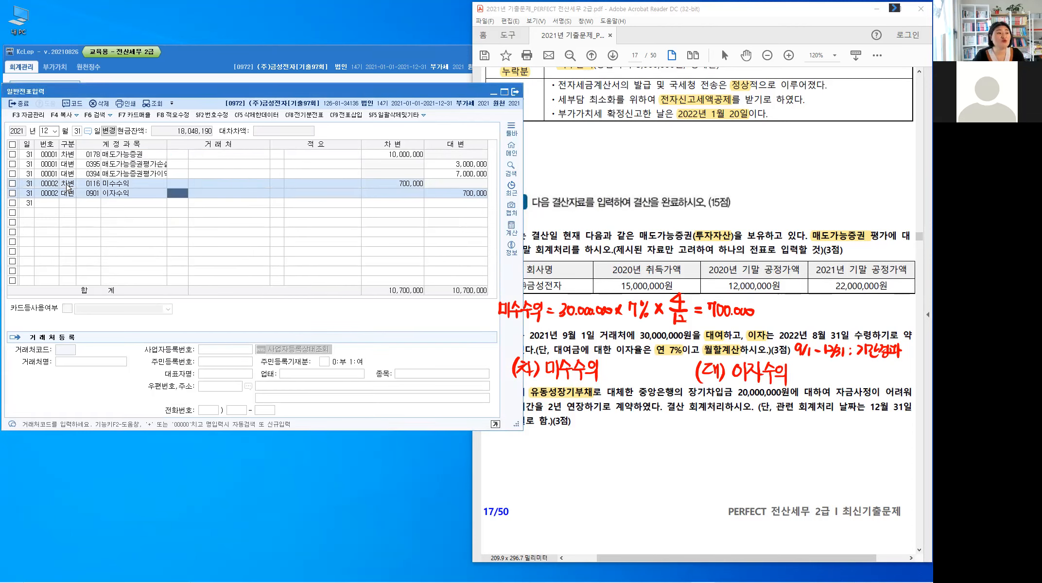
key(Return)
key(Return)
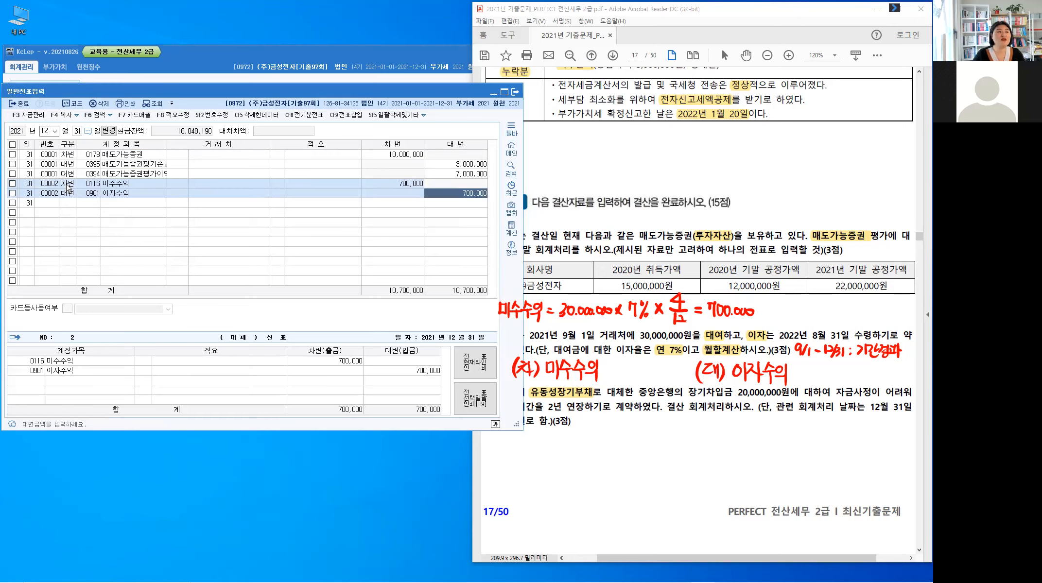
key(Return)
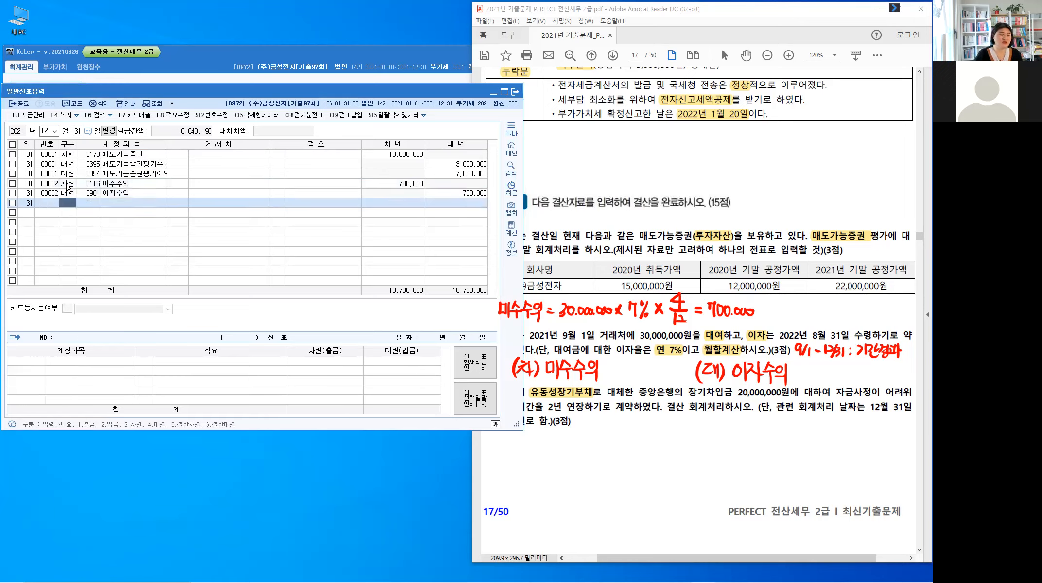
Step: Return to the exam PDF, clear the handwriting, and highlight 중앙은행, 2년 연장하기로 계약 and 12월 31일 in Problem 4 [3]
click(664, 409)
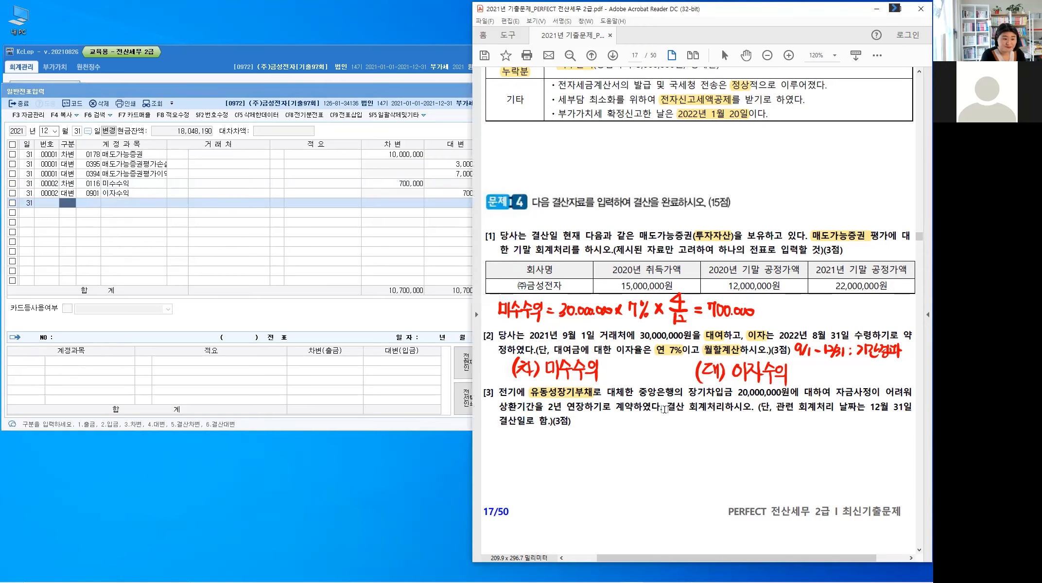
key(Escape)
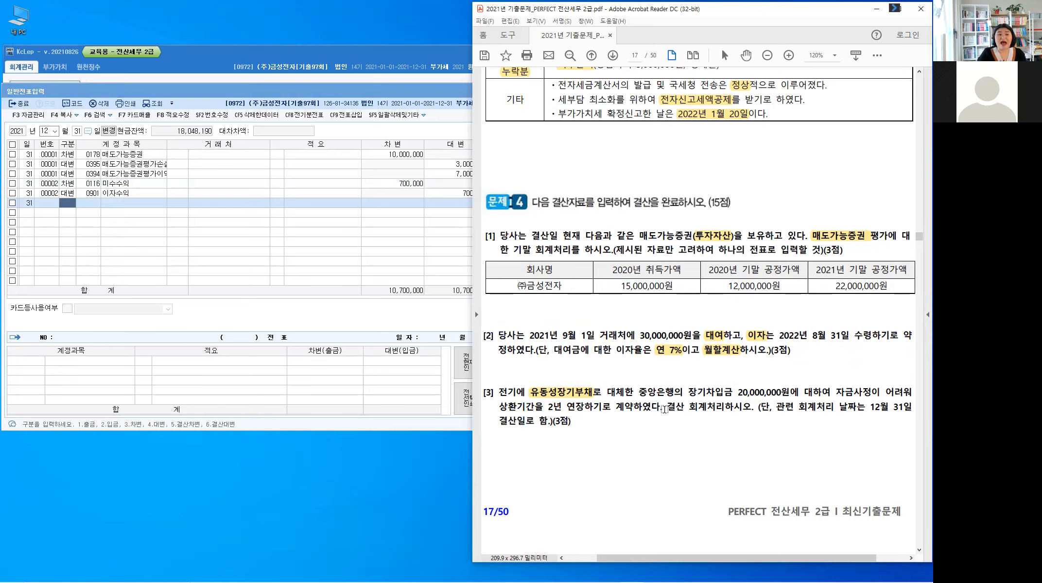
drag(639, 392, 674, 392)
click(704, 407)
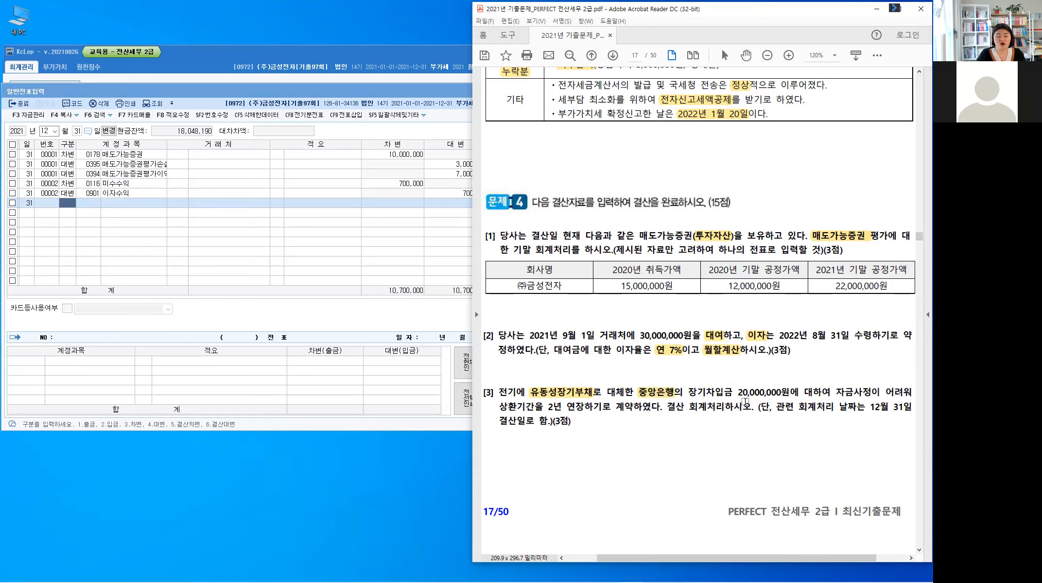
drag(546, 408, 613, 408)
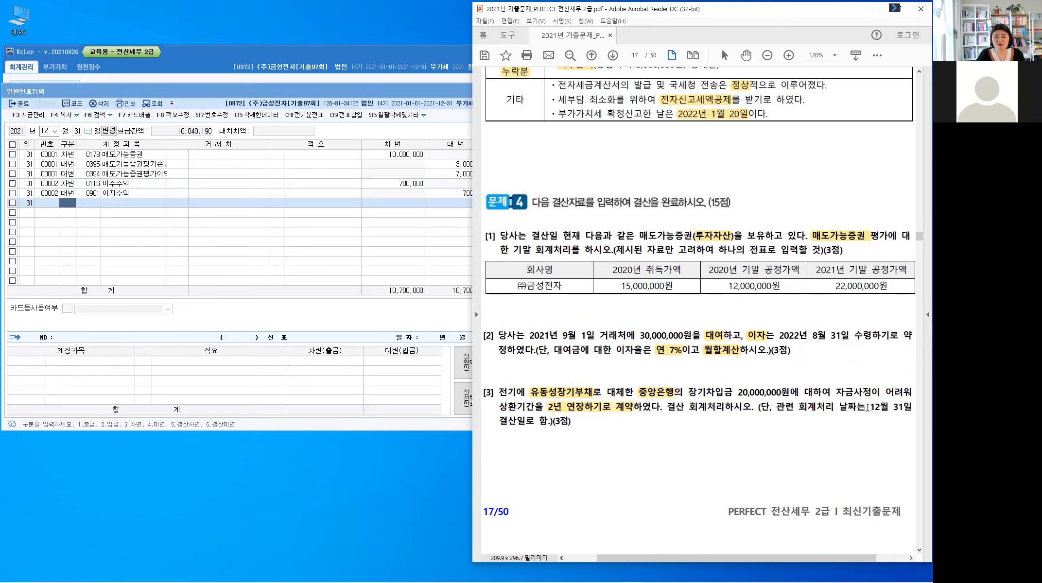
drag(901, 407, 830, 421)
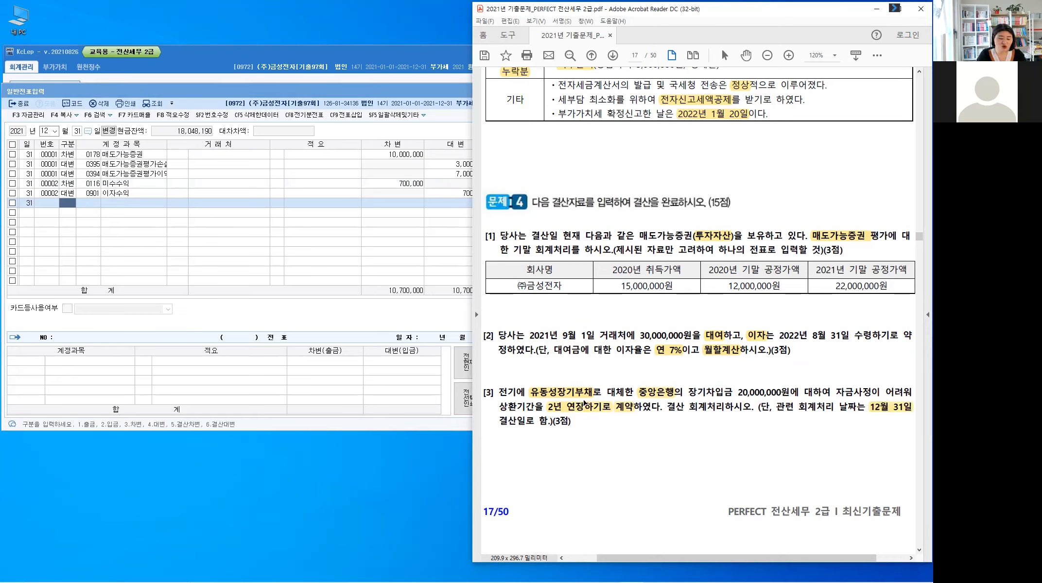
Step: Mark 전기 in [3] with angle brackets and an arrow, and handwrite (차) 장기차입금 (대) 유동성장기부채 above the question
key(ctrl+2)
mouse_move(495, 387)
mouse_down()
mouse_move(505, 399)
mouse_move(520, 367)
mouse_move(516, 386)
mouse_up()
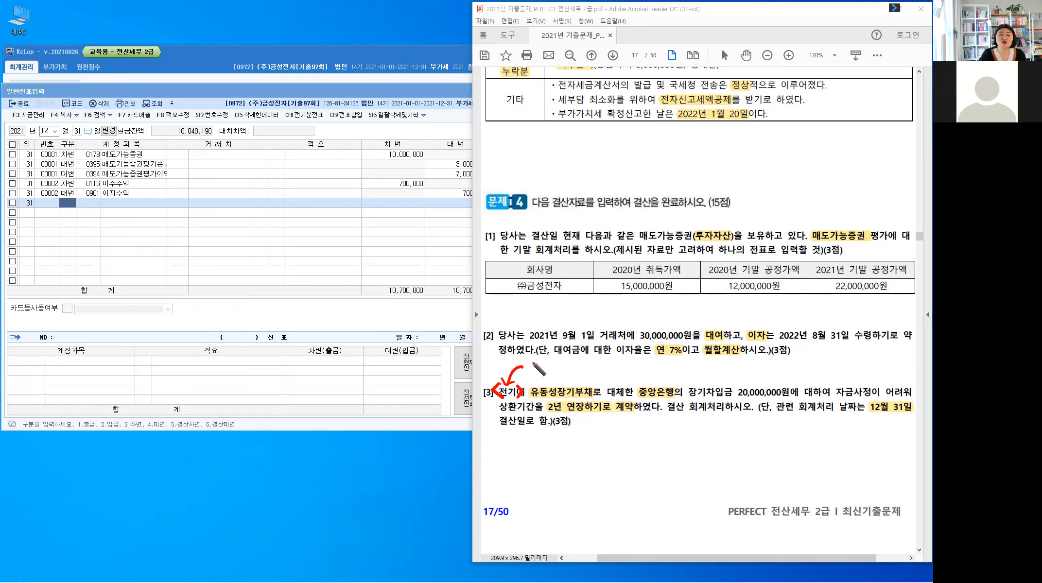
drag(530, 375, 545, 371)
mouse_move(549, 359)
mouse_down()
mouse_move(550, 377)
mouse_move(570, 361)
mouse_move(597, 369)
mouse_move(605, 360)
mouse_move(602, 370)
mouse_move(618, 375)
mouse_up()
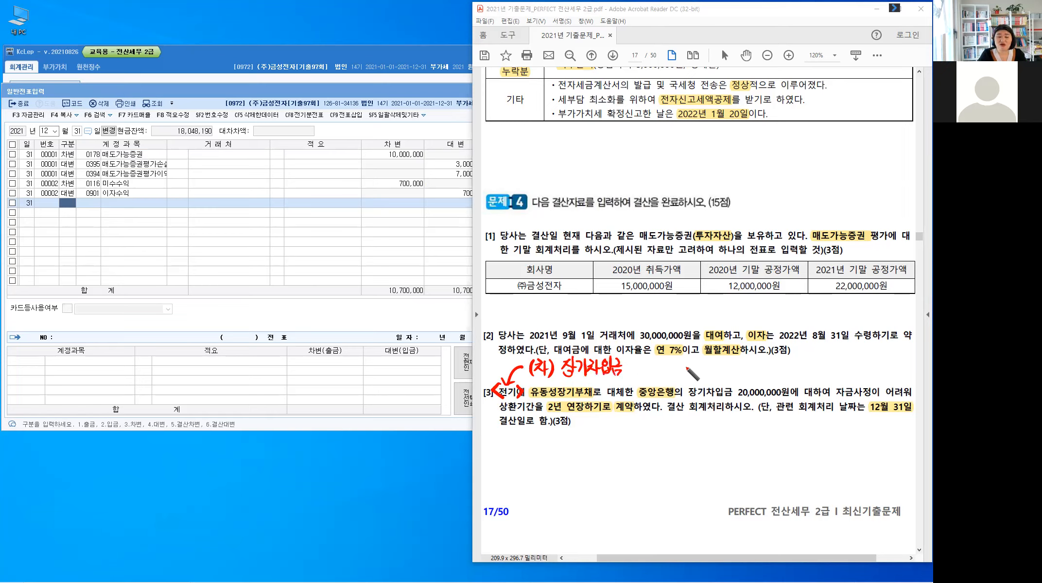
mouse_move(675, 362)
mouse_down()
mouse_move(700, 375)
mouse_move(723, 373)
mouse_move(729, 360)
mouse_move(787, 370)
mouse_move(778, 377)
mouse_move(789, 380)
mouse_up()
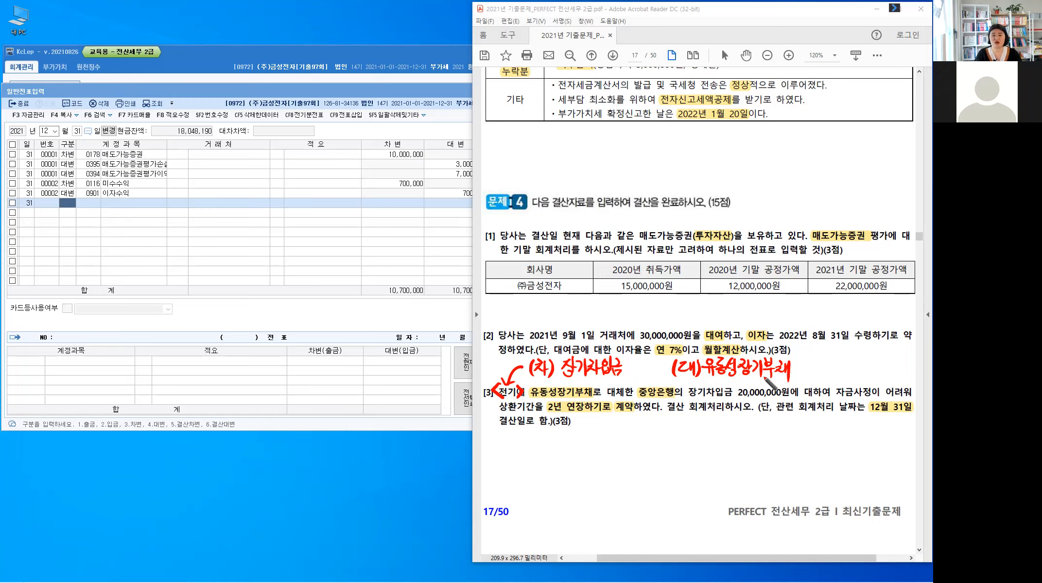
Step: Put handwritten quotation marks around 자금사정 in [3] and write 12/31 → 1년 00개월 below the question
drag(832, 383, 871, 390)
drag(874, 383, 876, 388)
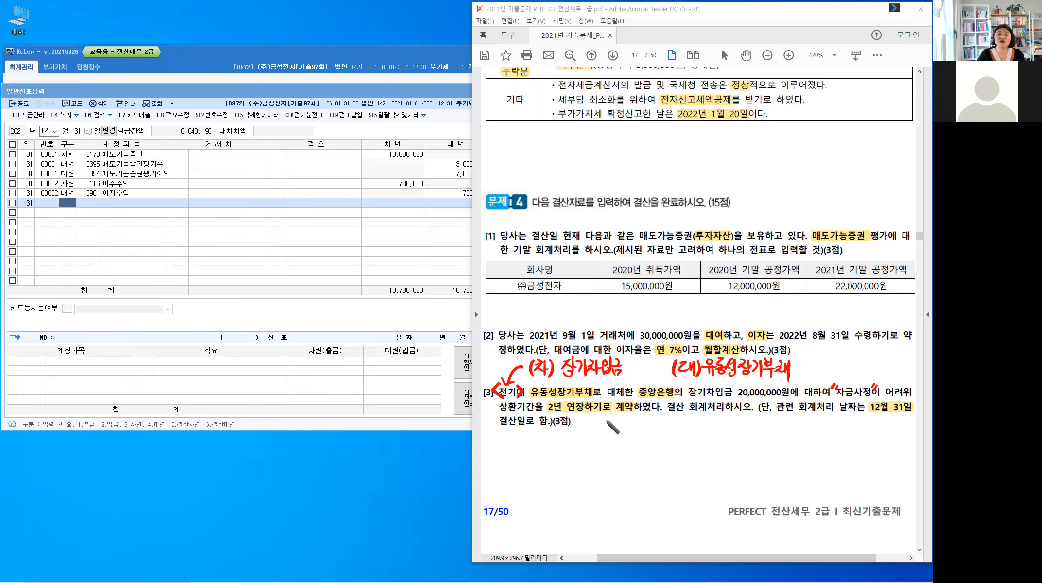
mouse_move(584, 419)
mouse_down()
mouse_move(589, 439)
mouse_move(641, 429)
mouse_up()
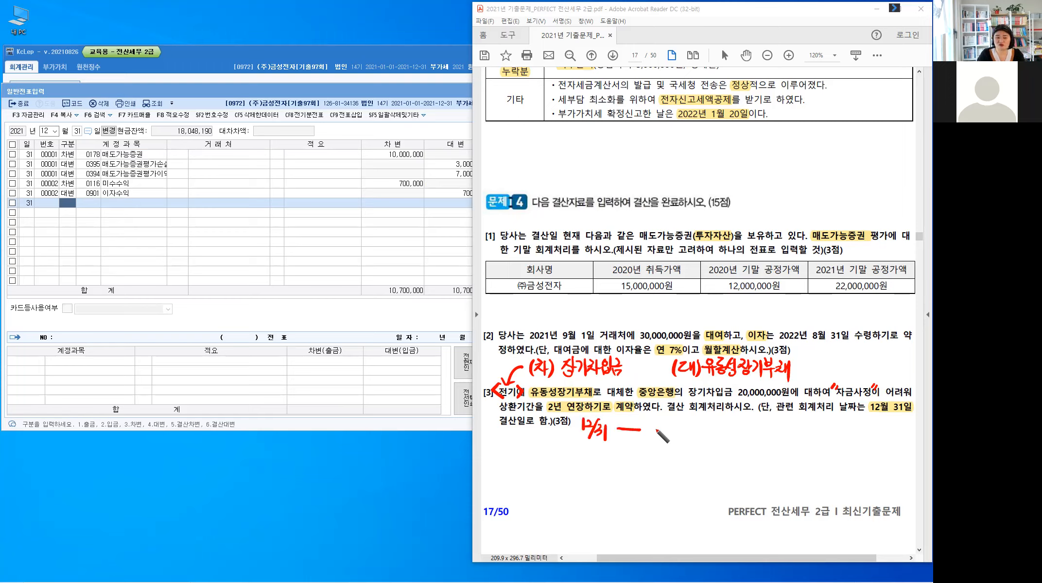
mouse_move(668, 428)
mouse_down()
mouse_move(707, 435)
mouse_move(726, 426)
mouse_move(713, 457)
mouse_move(726, 457)
mouse_up()
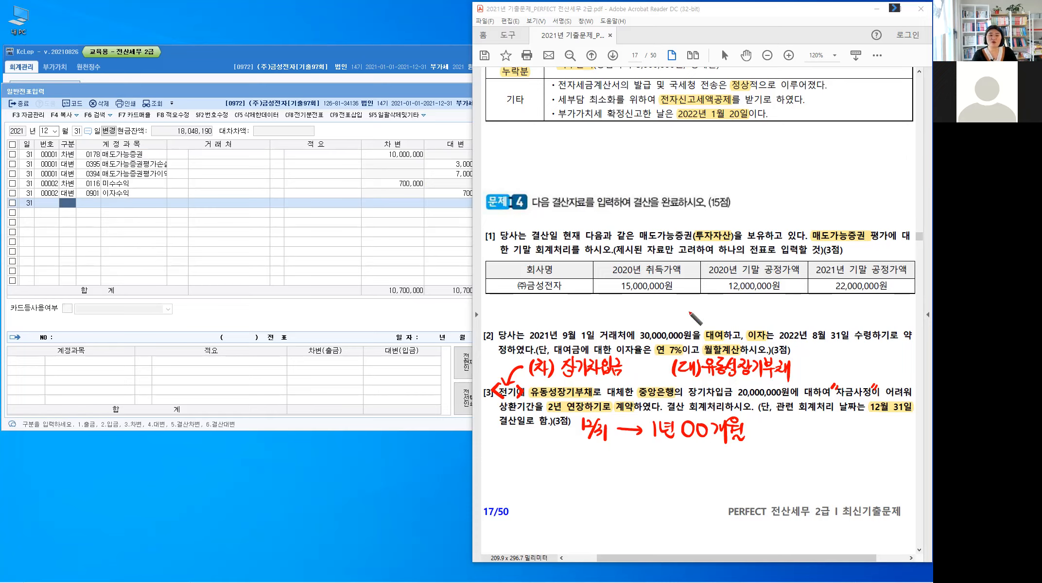
Step: Draw an arrow up from the handwritten (대) 유동성장기부채 and write (차) beside its tip, below the [1] table
drag(663, 298, 734, 348)
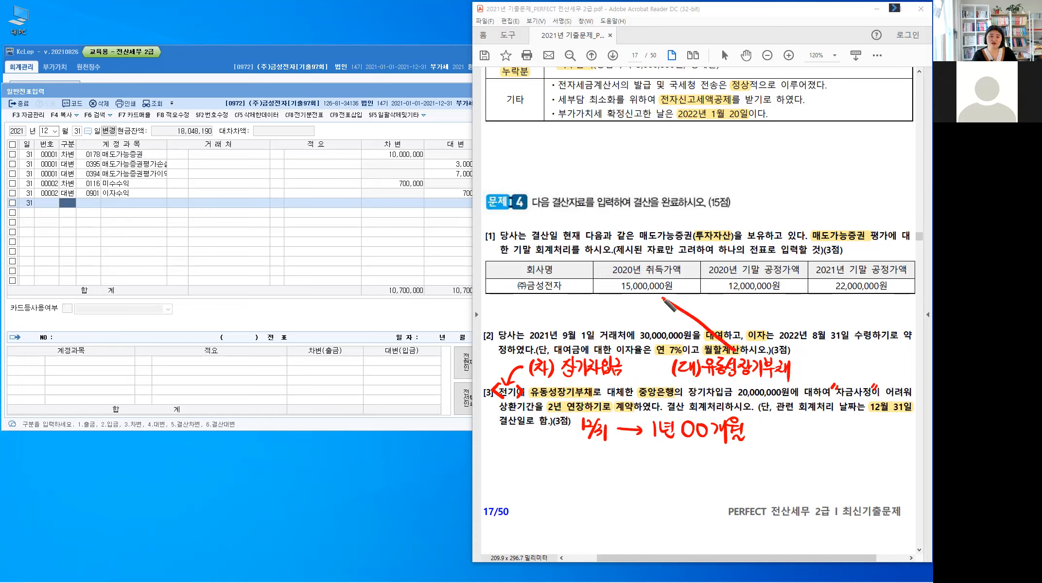
drag(672, 293, 663, 314)
drag(613, 289, 615, 300)
click(622, 288)
drag(617, 296, 628, 304)
drag(631, 290, 631, 316)
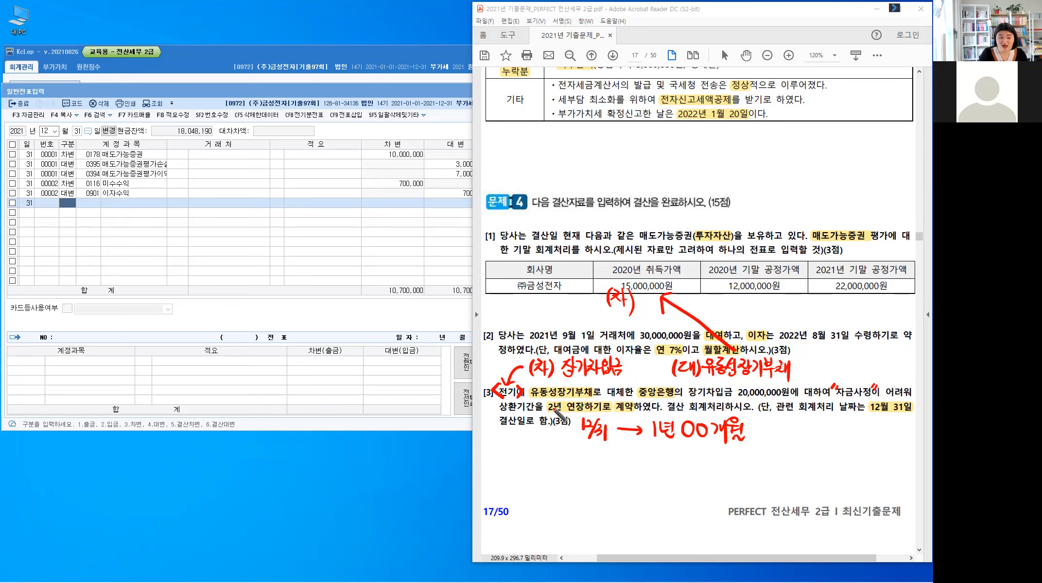
Step: Handwrite 1년 연장 : 1/1 – 12/31 상환일 → 유동부채 above the Problem 4 heading, underlining 1년 연장
mouse_move(540, 135)
mouse_down()
mouse_move(541, 148)
mouse_move(558, 138)
mouse_up()
drag(559, 131, 560, 142)
mouse_move(553, 142)
mouse_down()
mouse_move(593, 146)
mouse_move(591, 157)
mouse_up()
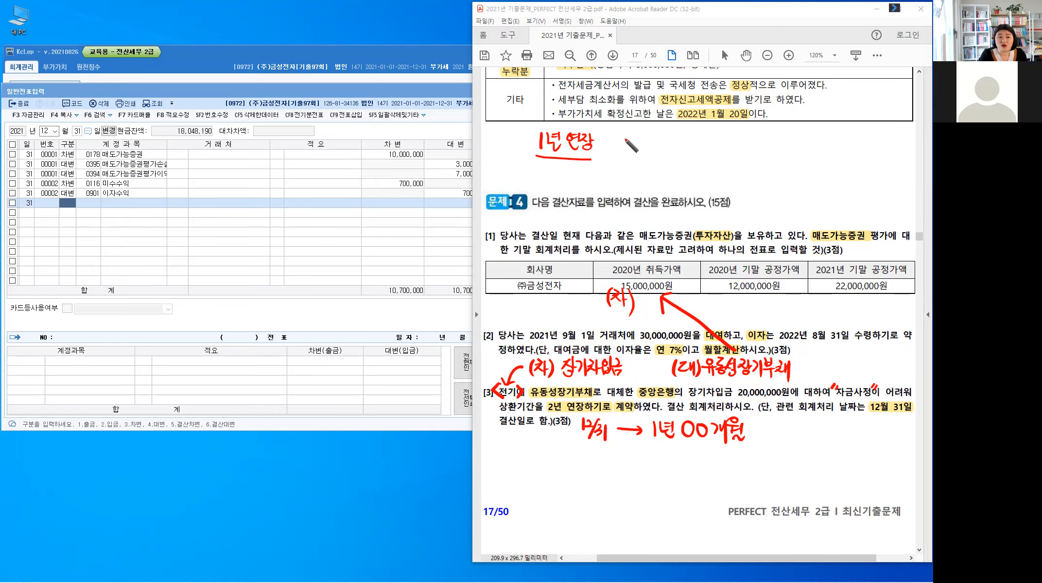
mouse_move(623, 135)
mouse_down()
mouse_move(695, 141)
mouse_move(682, 152)
mouse_up()
mouse_move(693, 140)
mouse_down()
mouse_move(693, 153)
mouse_move(710, 150)
mouse_up()
drag(715, 141, 719, 146)
drag(722, 134, 723, 147)
drag(719, 147, 719, 148)
drag(727, 138, 735, 139)
drag(737, 135, 738, 147)
drag(729, 147, 740, 152)
drag(745, 137, 744, 137)
drag(751, 135, 753, 153)
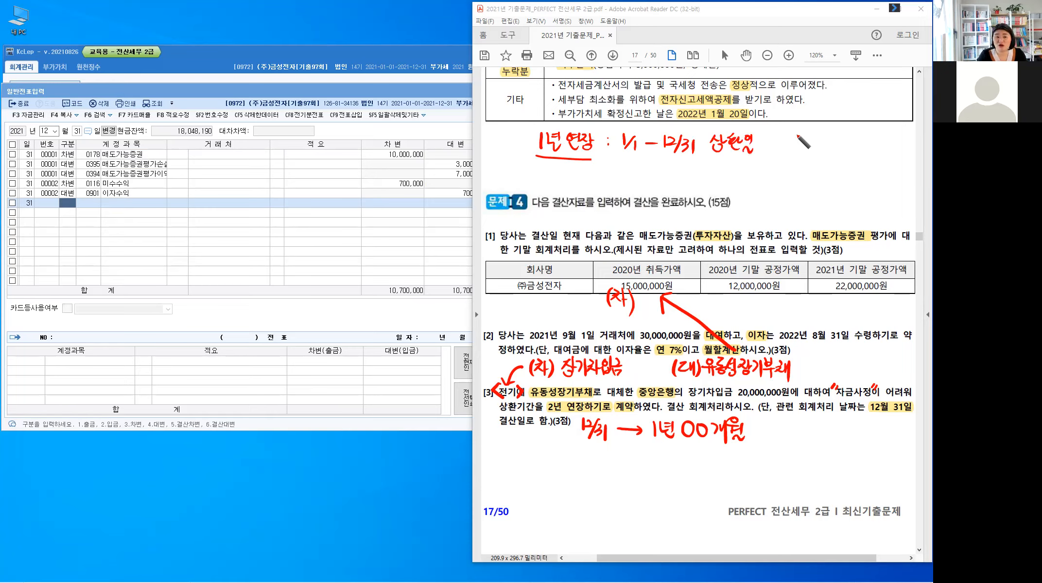
drag(772, 138, 771, 147)
drag(795, 130, 803, 139)
drag(794, 139, 797, 150)
drag(805, 131, 812, 131)
drag(805, 132, 807, 142)
drag(802, 143, 815, 141)
drag(807, 144, 808, 145)
drag(818, 132, 822, 137)
drag(822, 130, 829, 139)
mouse_move(822, 140)
mouse_down()
mouse_move(822, 149)
mouse_move(832, 134)
mouse_up()
drag(828, 138, 827, 145)
drag(830, 141, 834, 144)
drag(837, 134, 837, 144)
drag(837, 140, 843, 139)
drag(842, 132, 842, 149)
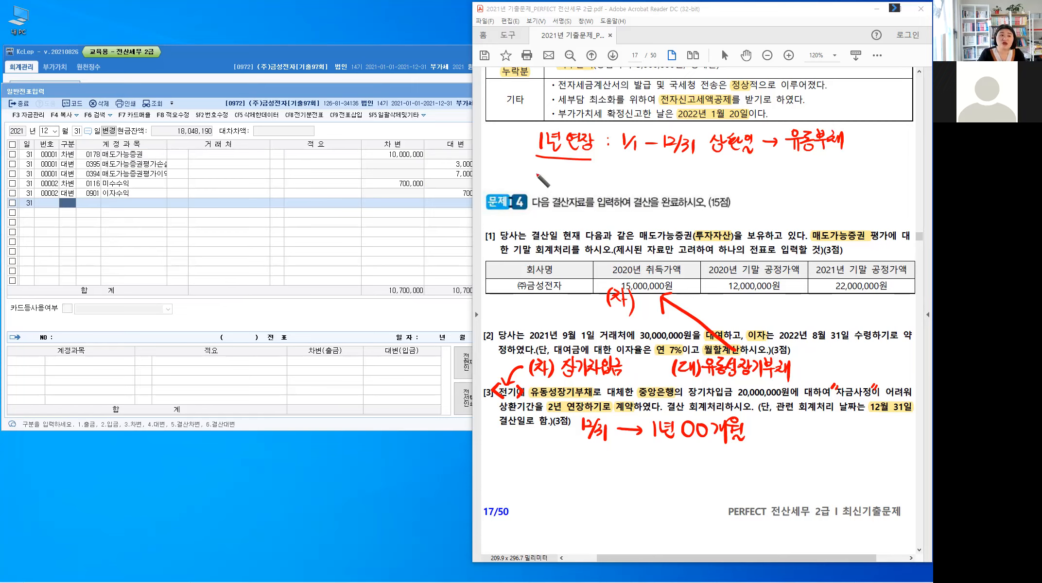
Step: Handwrite a second case below it: 2년 연장 : 〃 → 1년 00개월, with 비유동부채 underneath
drag(537, 171, 549, 178)
mouse_move(552, 168)
mouse_down()
mouse_move(563, 183)
mouse_move(594, 180)
mouse_up()
drag(670, 174, 673, 181)
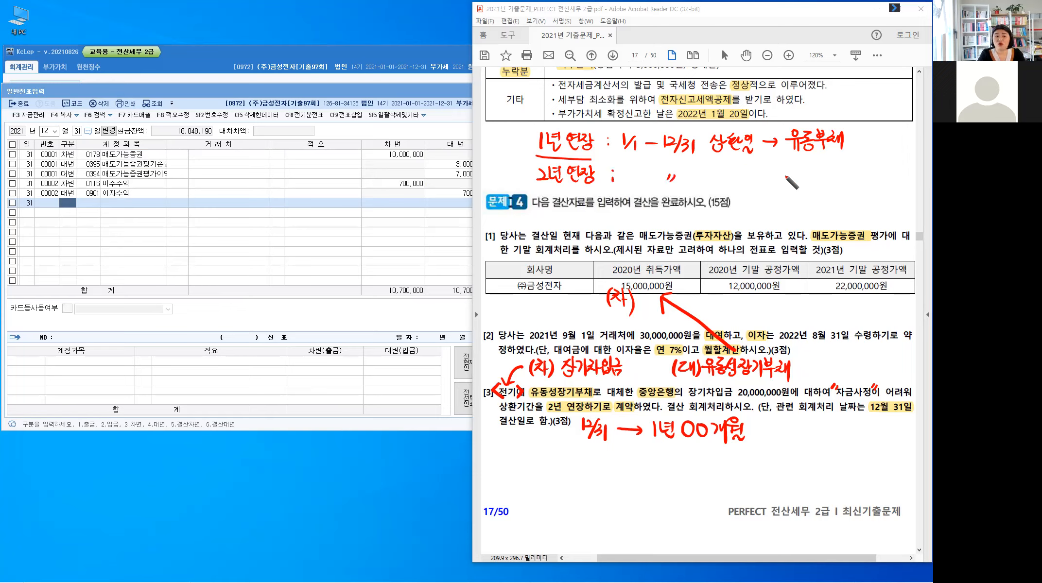
mouse_move(763, 180)
mouse_down()
mouse_move(890, 181)
mouse_move(889, 190)
mouse_up()
mouse_move(805, 203)
mouse_down()
mouse_move(837, 224)
mouse_move(848, 214)
mouse_move(848, 224)
mouse_move(854, 214)
mouse_move(860, 223)
mouse_up()
drag(862, 205, 879, 223)
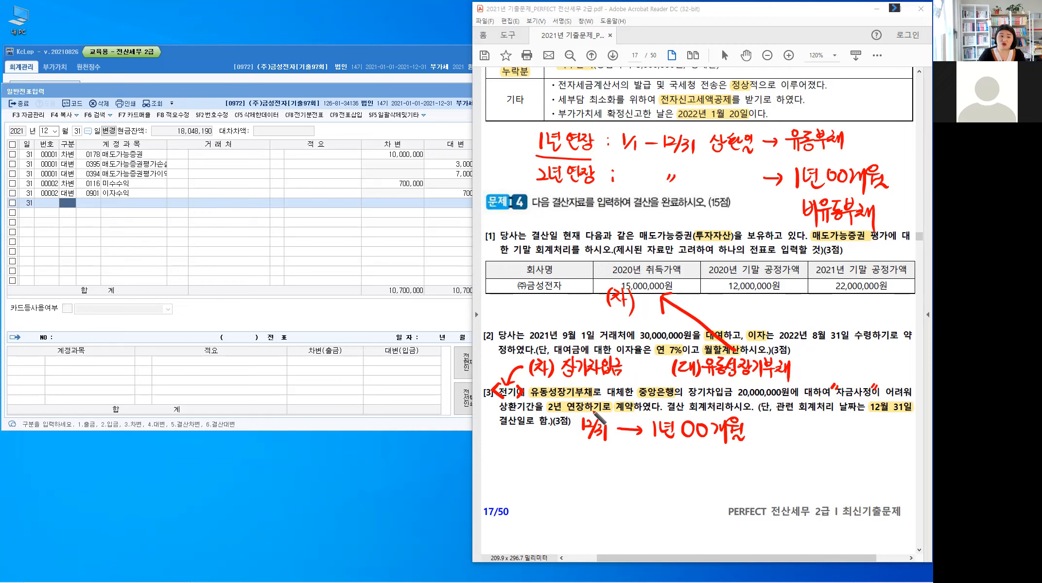
Step: Handwrite the answer entry (차) 유.장.부 (대) 장기차입금 below question [3]
drag(523, 458, 521, 476)
mouse_move(527, 470)
mouse_down()
mouse_move(536, 480)
mouse_move(540, 469)
mouse_up()
drag(543, 462, 543, 476)
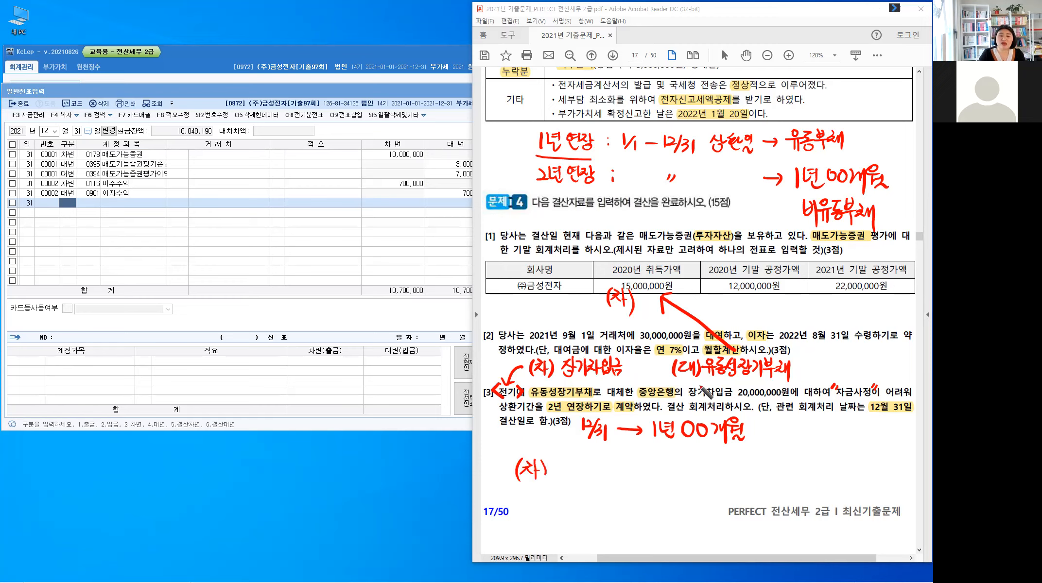
mouse_move(552, 464)
mouse_down()
mouse_move(568, 481)
mouse_move(597, 467)
mouse_up()
click(574, 475)
drag(589, 472, 590, 472)
click(604, 471)
drag(610, 461, 610, 470)
drag(619, 459, 619, 469)
drag(611, 466, 626, 472)
drag(618, 474, 619, 484)
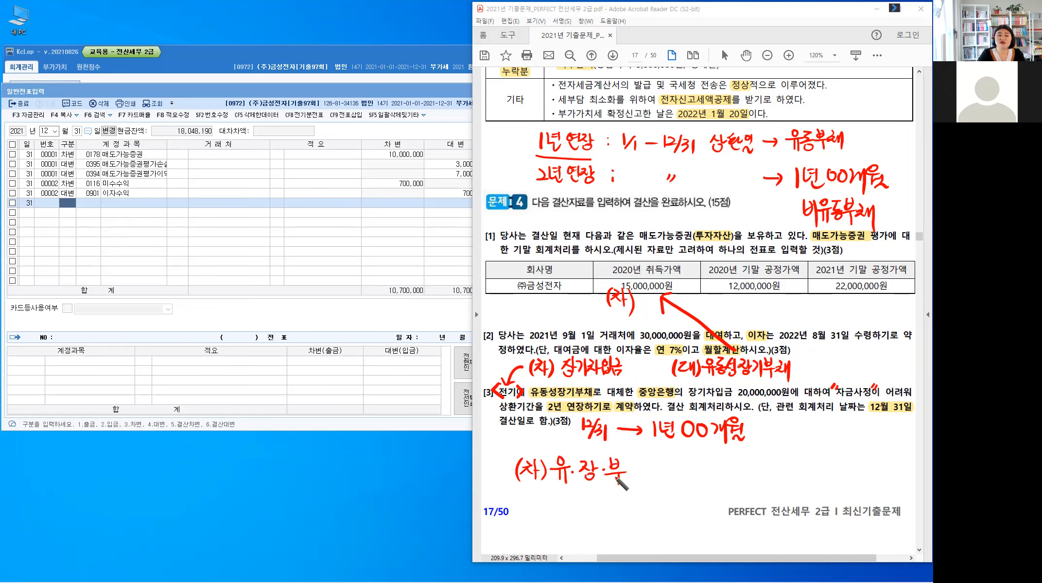
drag(718, 462, 714, 481)
drag(722, 466, 726, 465)
drag(753, 465, 751, 475)
drag(756, 469, 760, 474)
drag(764, 461, 769, 467)
mouse_move(761, 475)
mouse_down()
mouse_move(822, 462)
mouse_move(826, 479)
mouse_up()
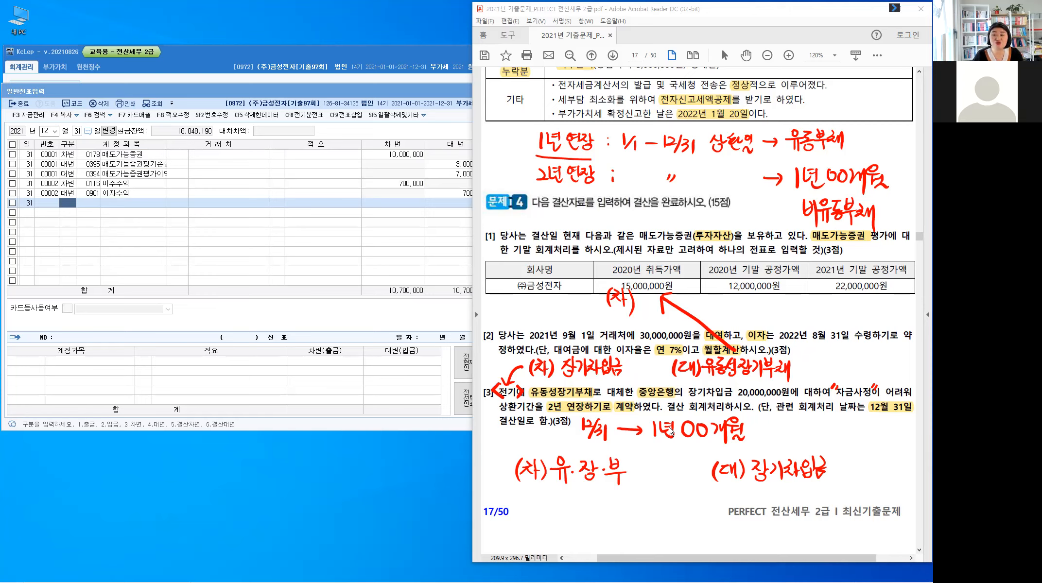
Step: In KcLep, add a December 31 debit line with account 0264 유동성장기부채, counterparty 중앙은행 and amount 20,000,000
click(68, 207)
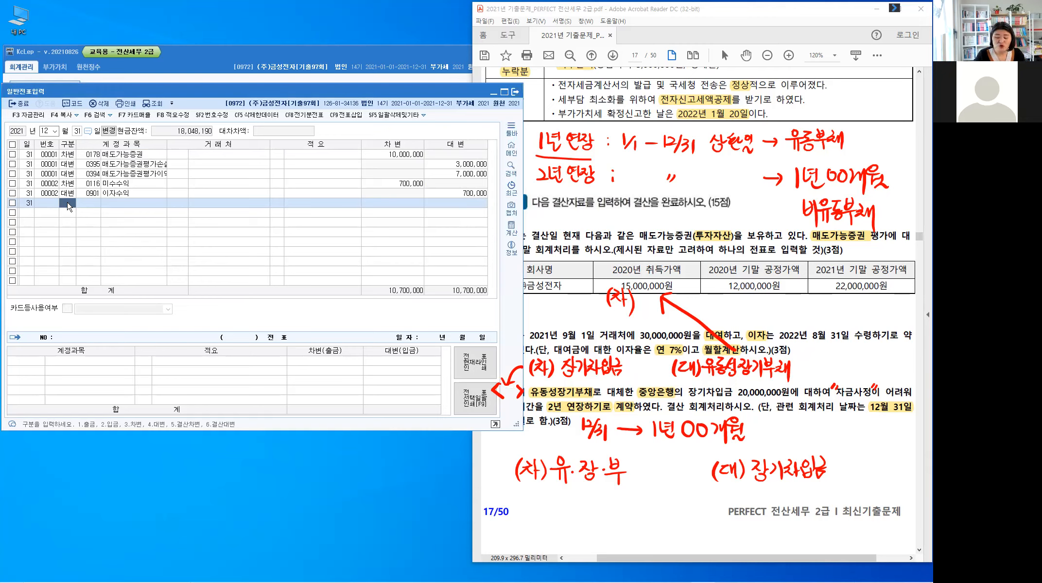
key(Return)
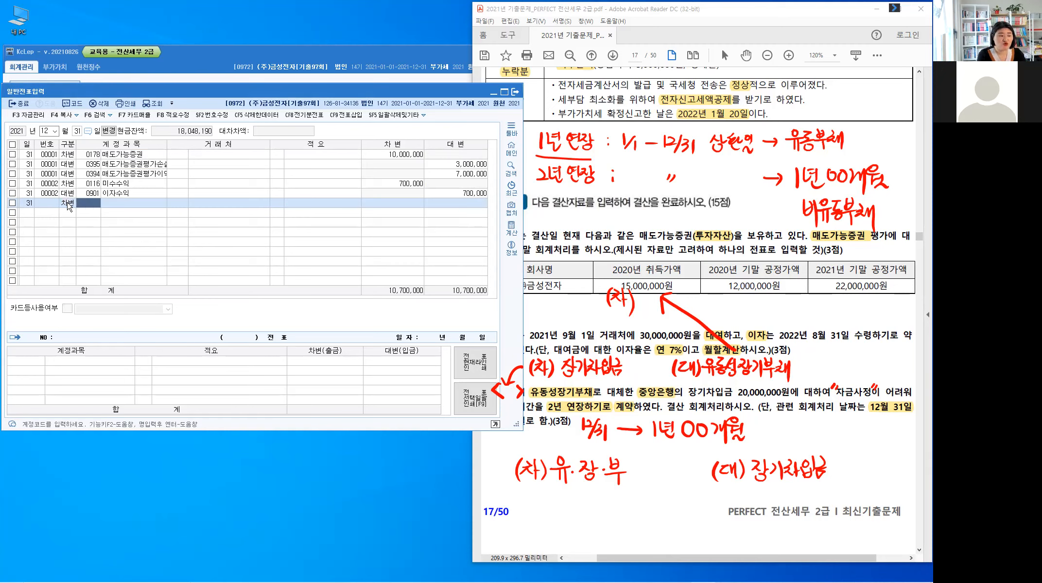
text(유동)
key(Return)
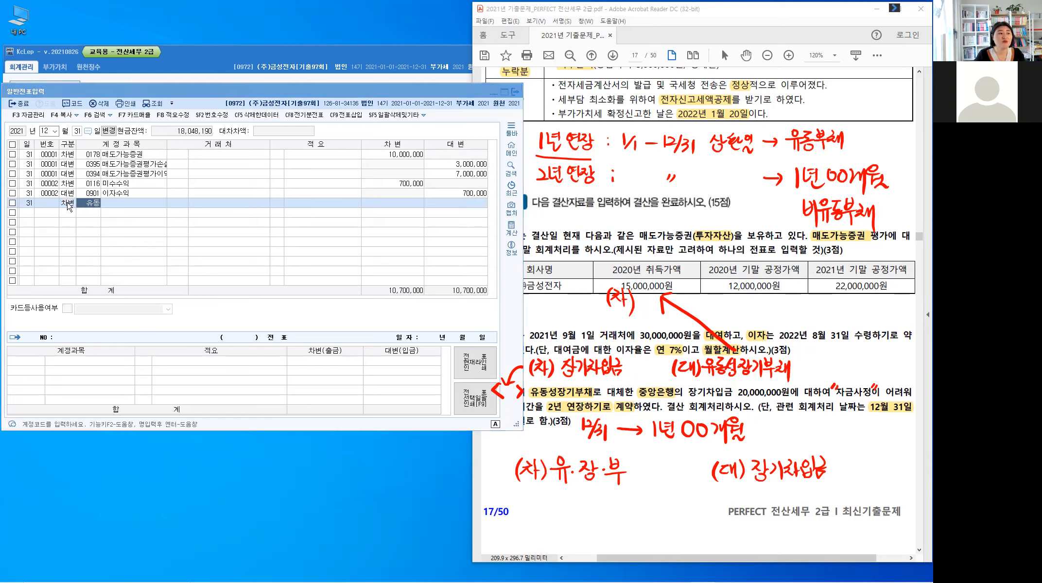
key(Return)
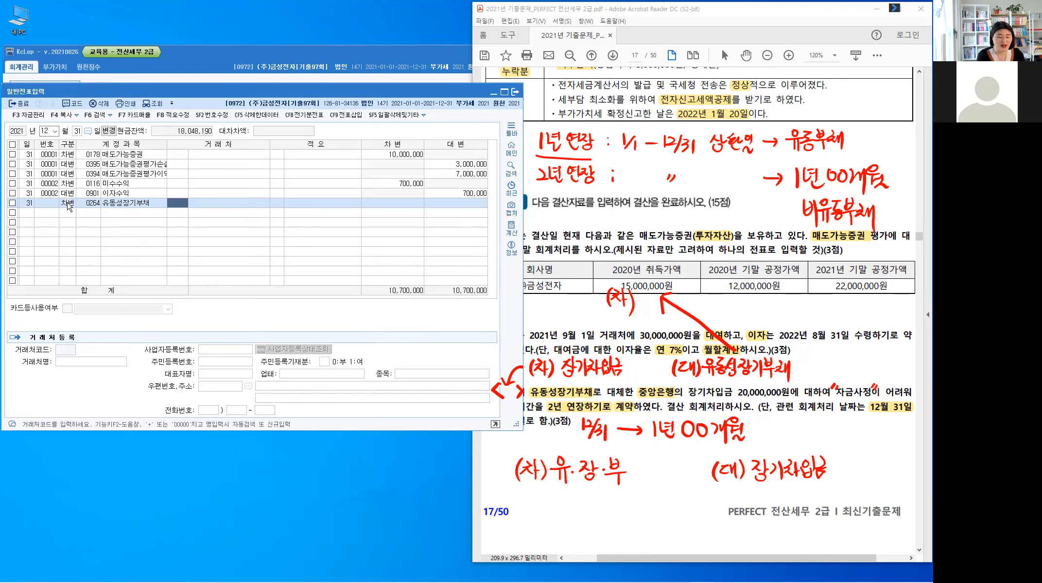
text(중앙)
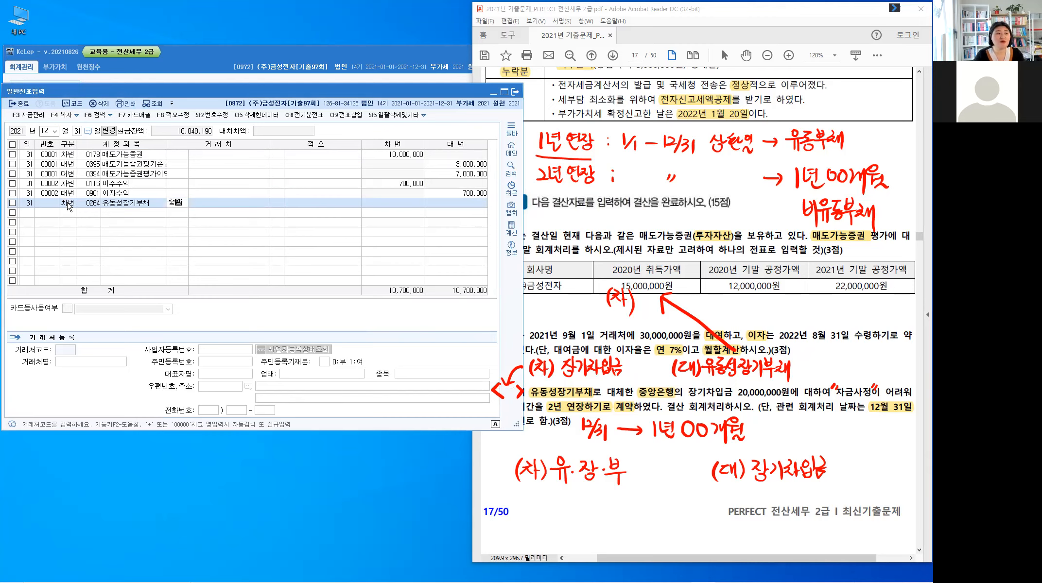
key(Return)
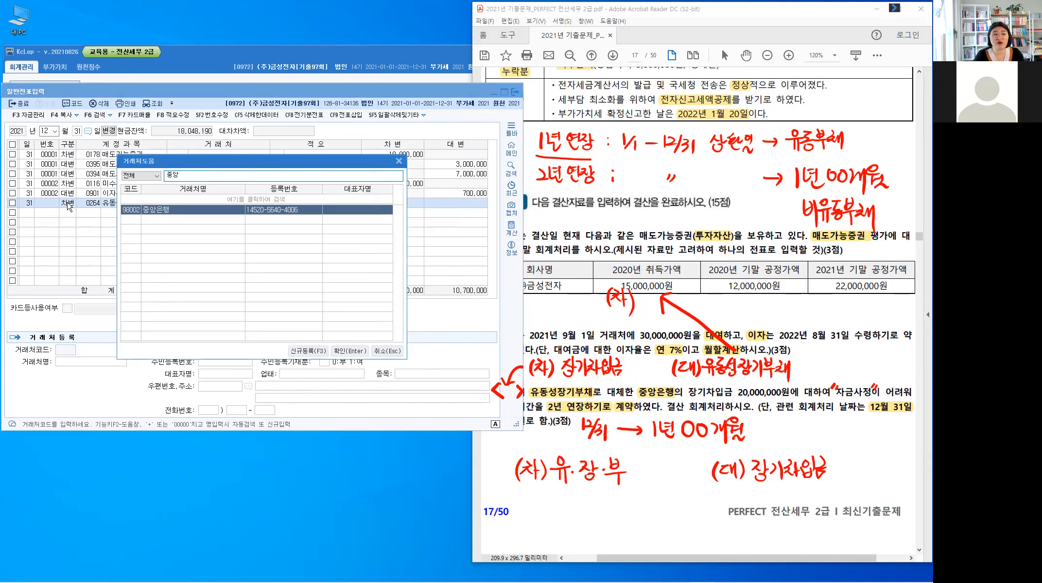
key(Return)
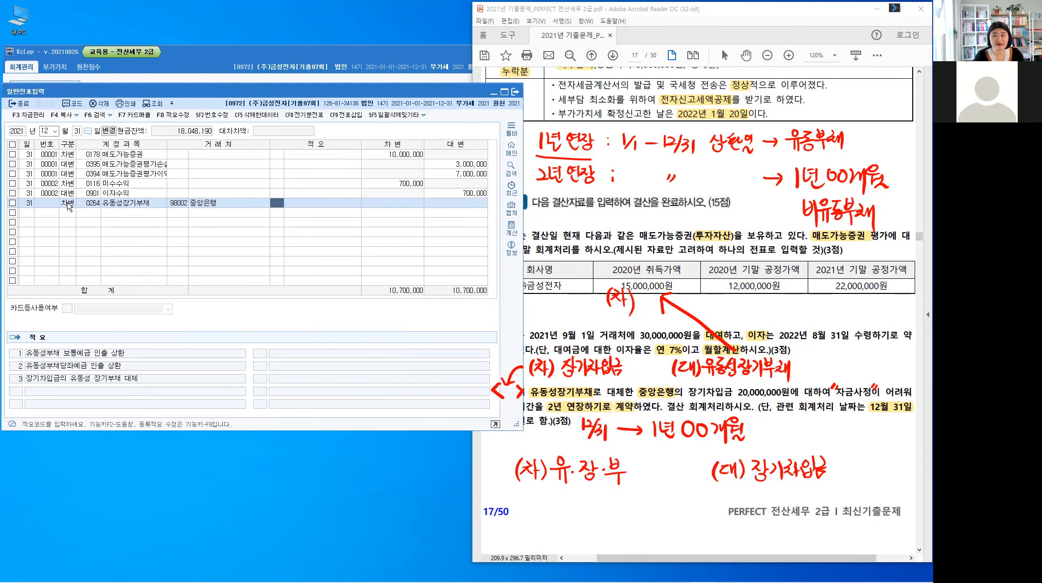
key(Return)
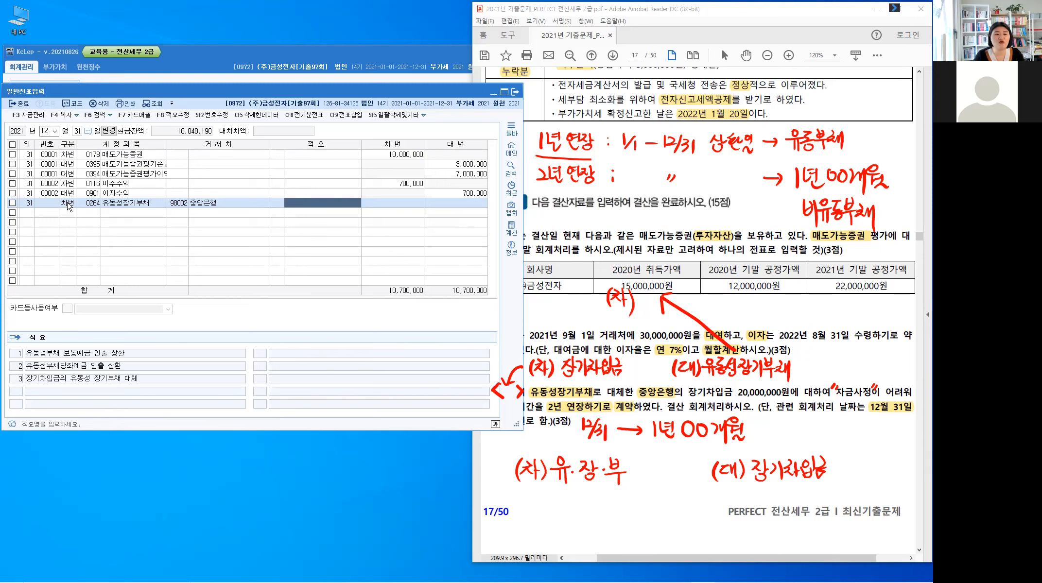
key(Return)
text(2)
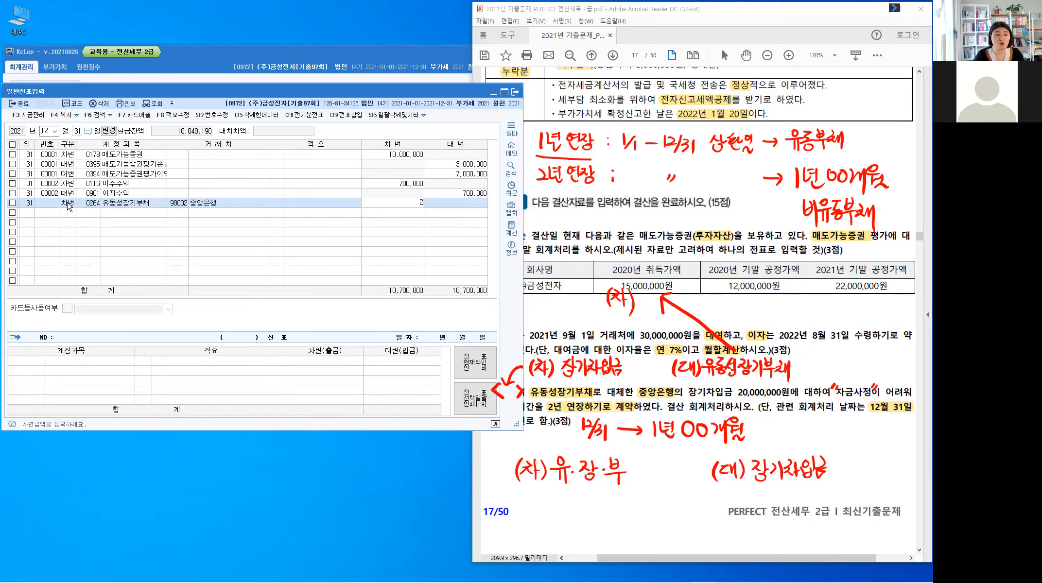
text(0,000,000)
key(Return)
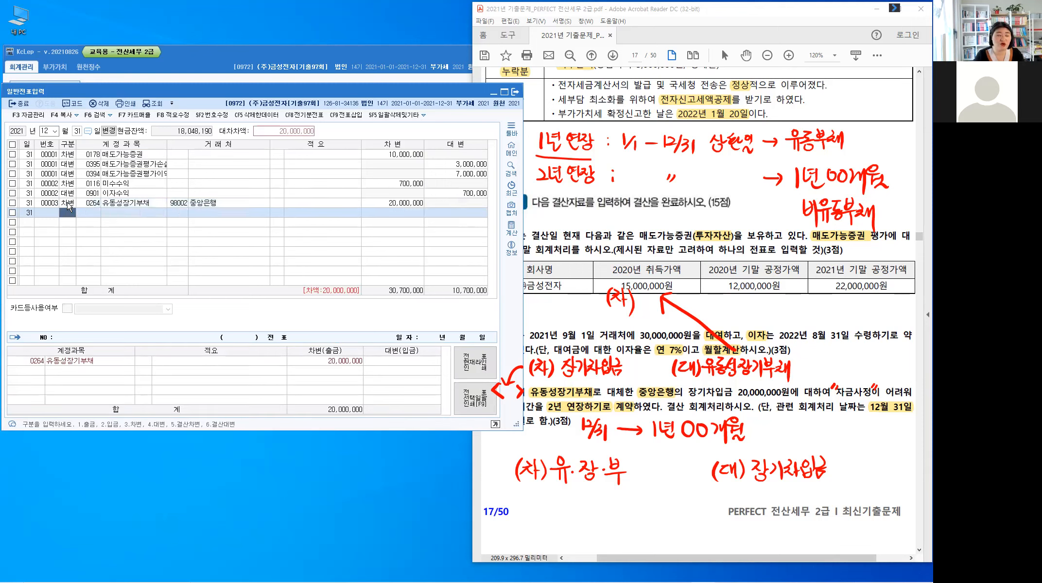
Step: Add a credit line with account 0293 장기차입금, counterparty 중앙은행 and amount 20,000,000 to complete the voucher
text(4)
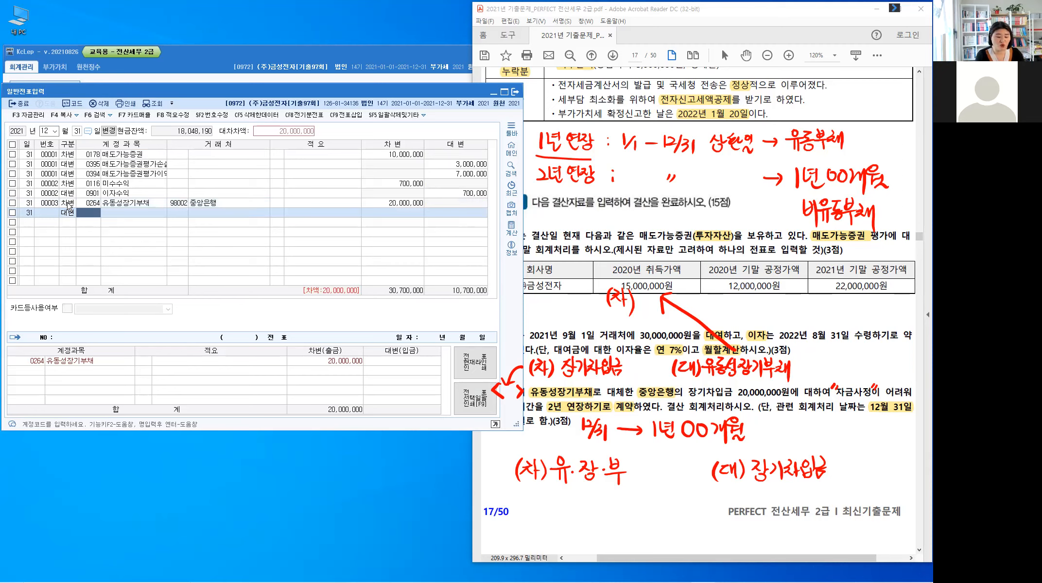
text(장기차)
key(Return)
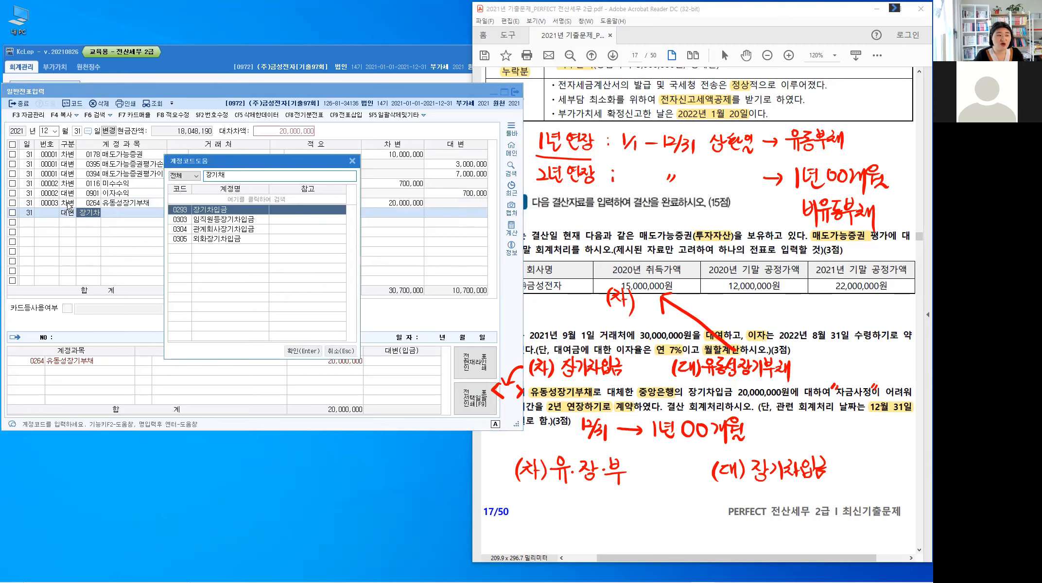
key(Escape)
key(Return)
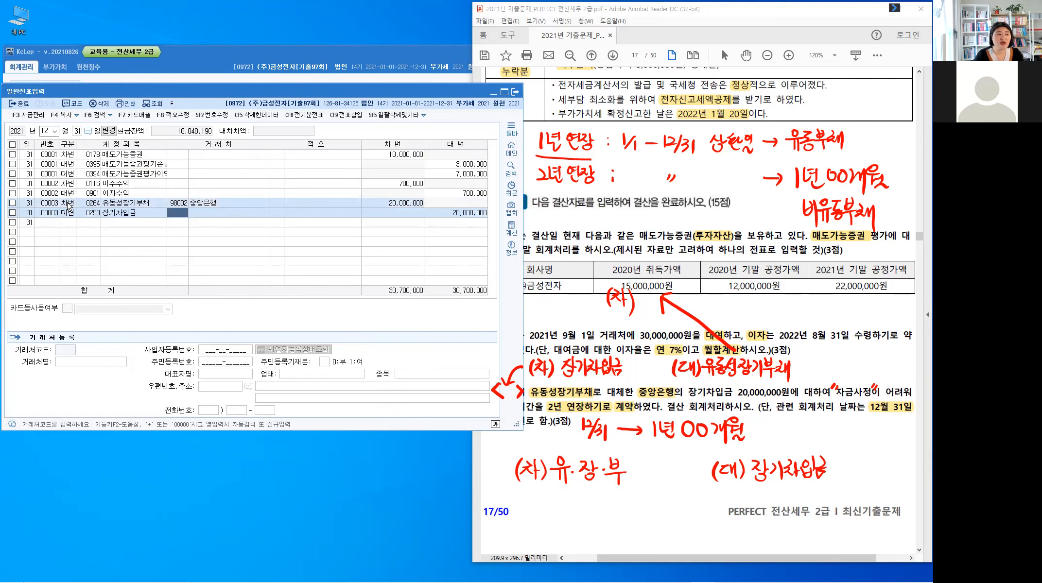
key(Return)
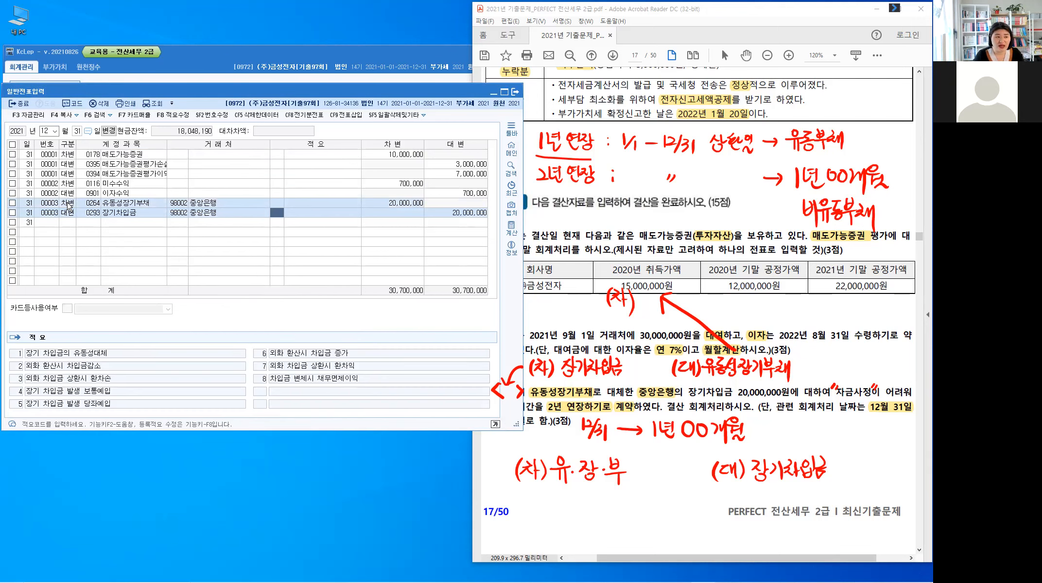
key(Return)
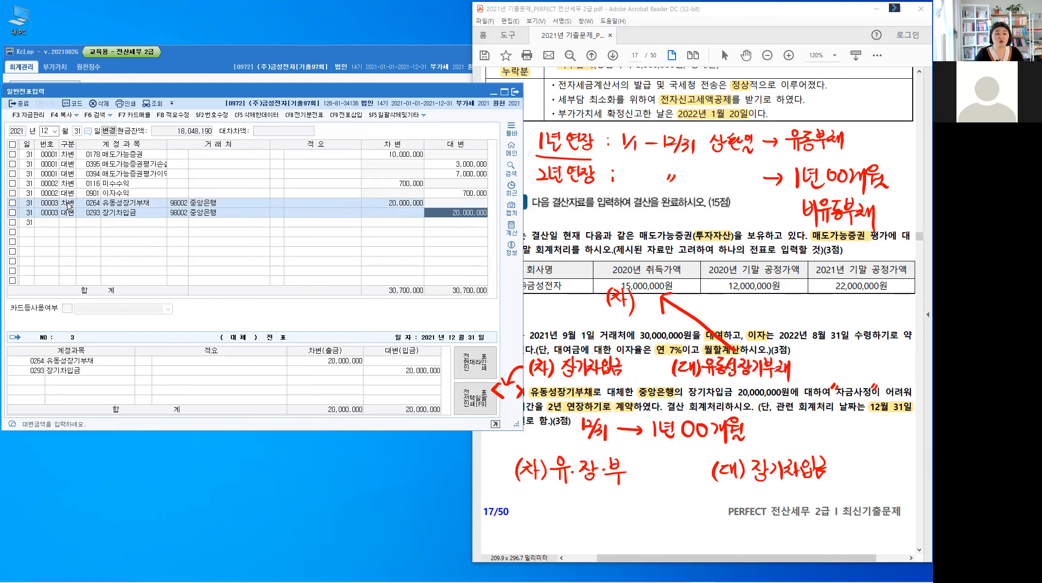
key(Return)
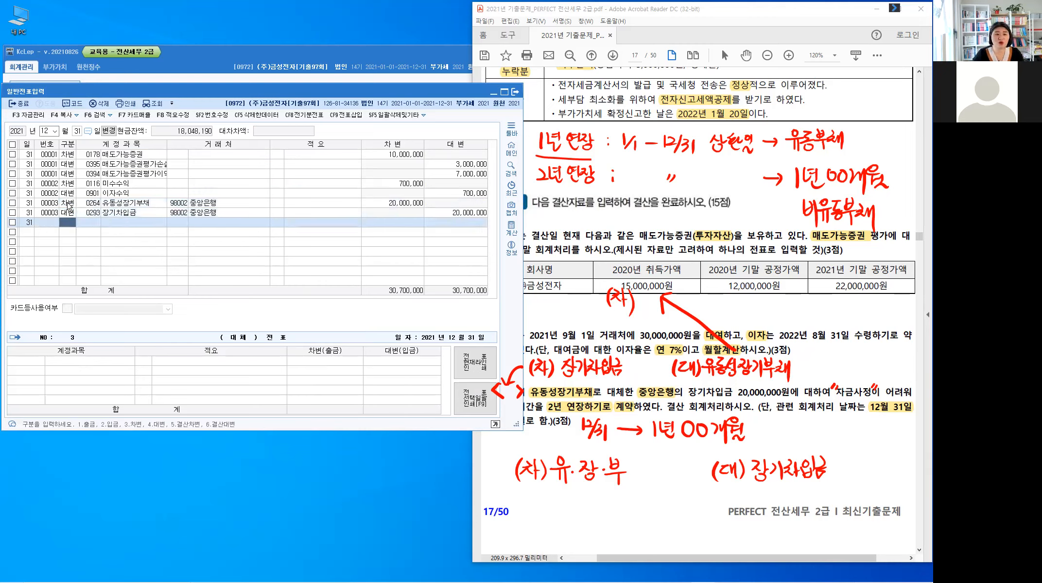
Step: Return to the exam PDF, clear the handwriting, and highlight 할인발행 in Problem 4 [4]
click(557, 312)
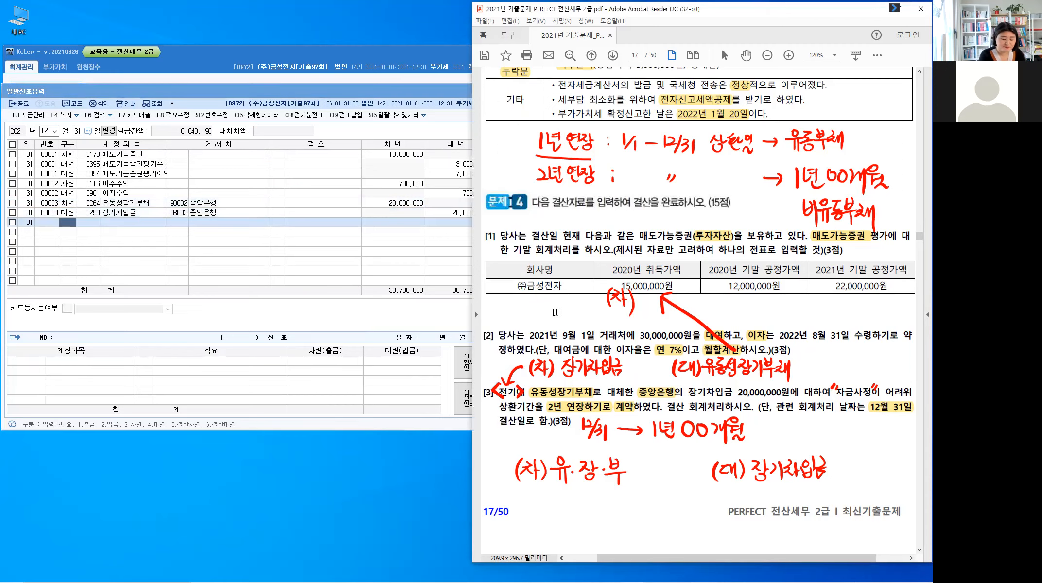
key(Escape)
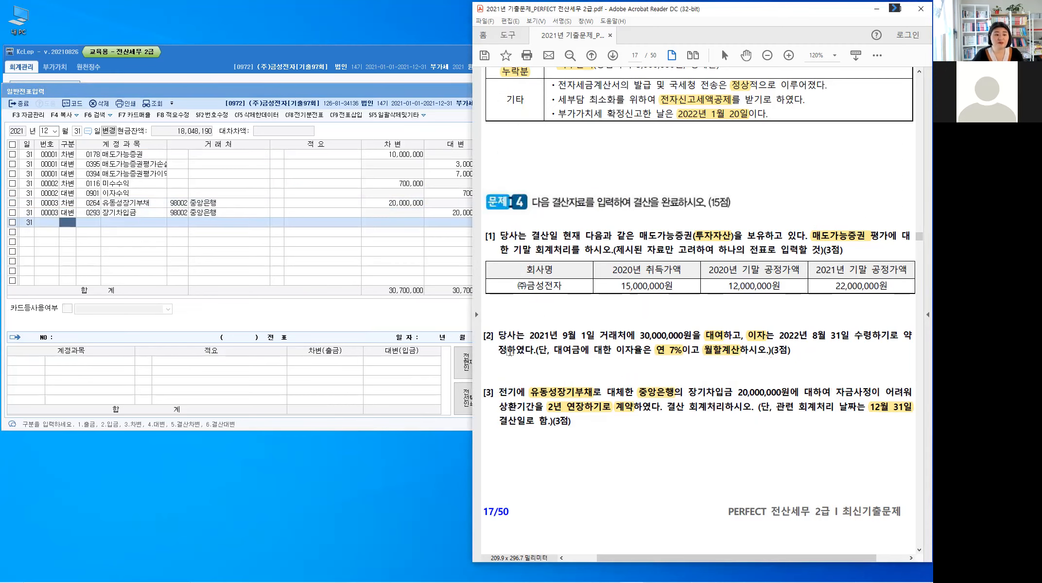
scroll(545, 350, down, 10)
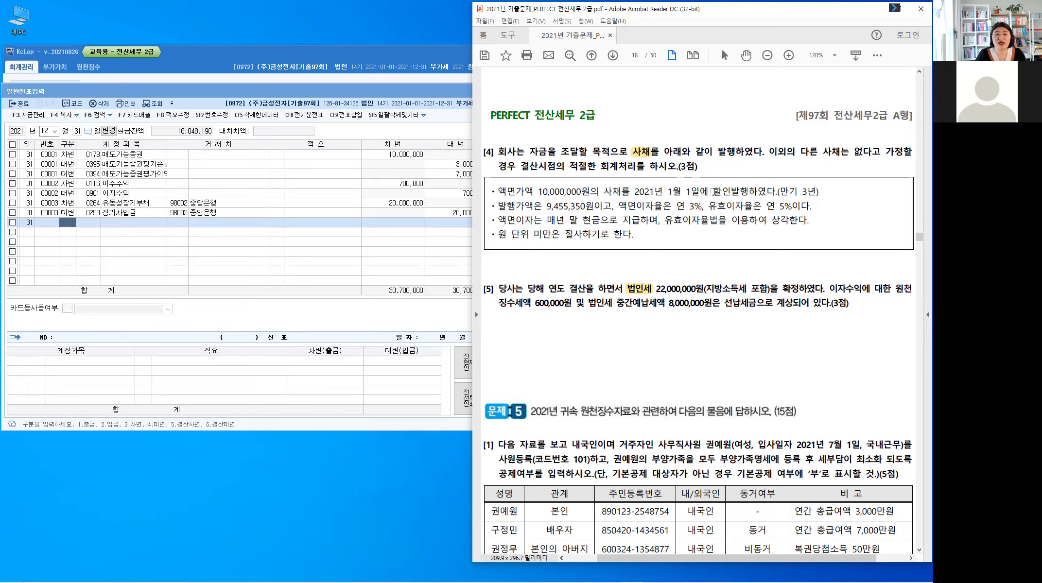
drag(713, 192, 743, 196)
click(732, 200)
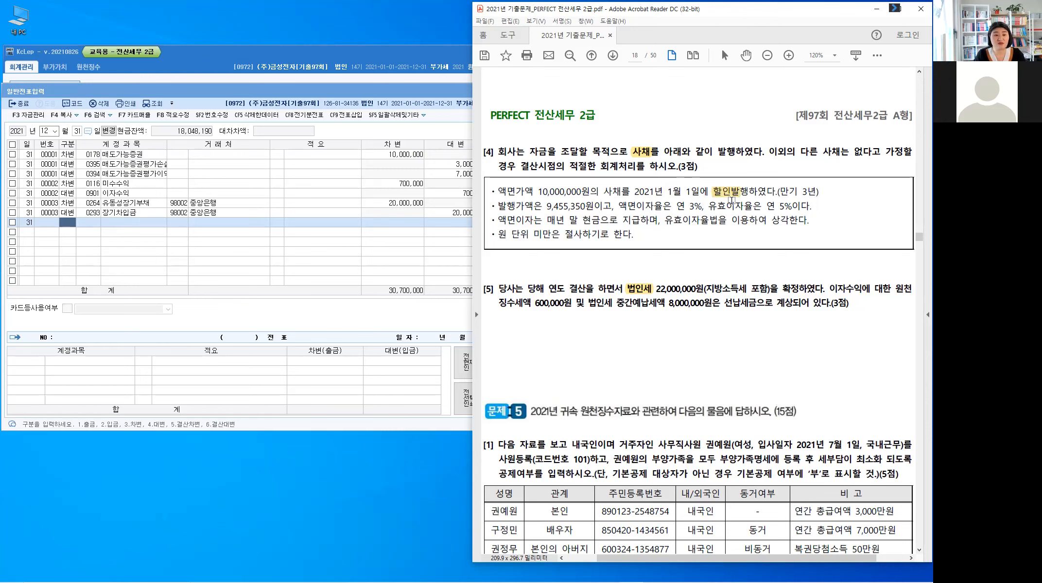
Step: Handwrite 사채할인발행차금 above the highlighted 할인발행 in [4], joined to it by a short line
mouse_move(724, 186)
mouse_down()
mouse_move(734, 171)
mouse_move(756, 175)
mouse_up()
mouse_move(758, 166)
mouse_down()
mouse_move(759, 175)
mouse_move(767, 168)
mouse_up()
drag(764, 170, 764, 171)
drag(769, 165, 768, 175)
drag(763, 175, 773, 168)
drag(779, 165, 779, 174)
drag(773, 174, 784, 174)
drag(786, 168, 789, 174)
drag(783, 175, 796, 169)
drag(797, 166, 797, 174)
drag(801, 166, 803, 178)
drag(806, 172, 820, 173)
drag(815, 177, 814, 181)
drag(815, 177, 819, 181)
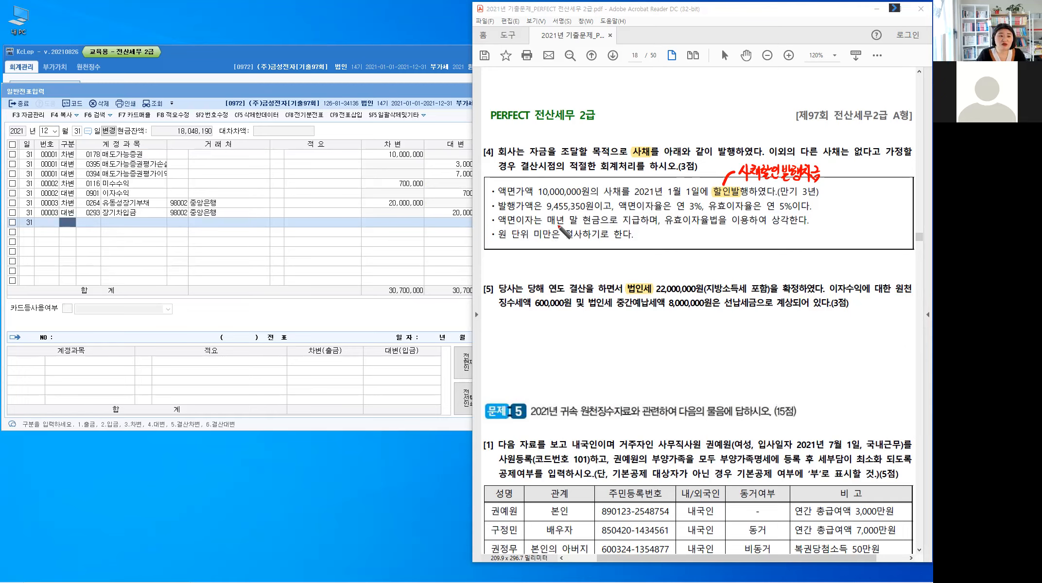
Step: Underline 매년 말 in the 액면이자 condition of [4] and annotate it with 12/31
drag(546, 225, 567, 246)
drag(571, 240, 572, 253)
drag(579, 243, 587, 252)
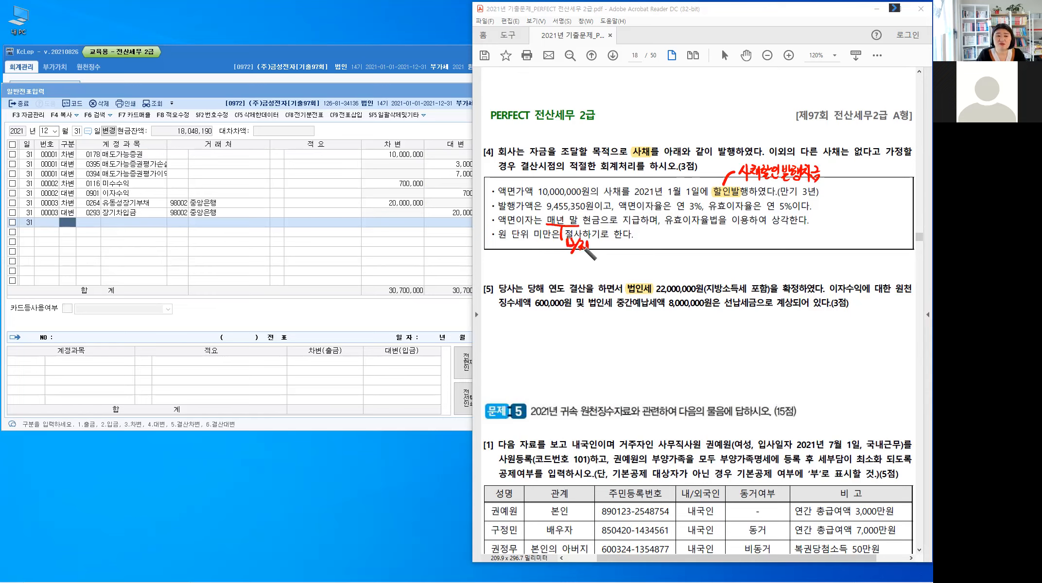
Step: Circle 현금 in the same condition and handwrite 이자지급시 상각 with an arrow pointing to the circle
drag(599, 215, 602, 227)
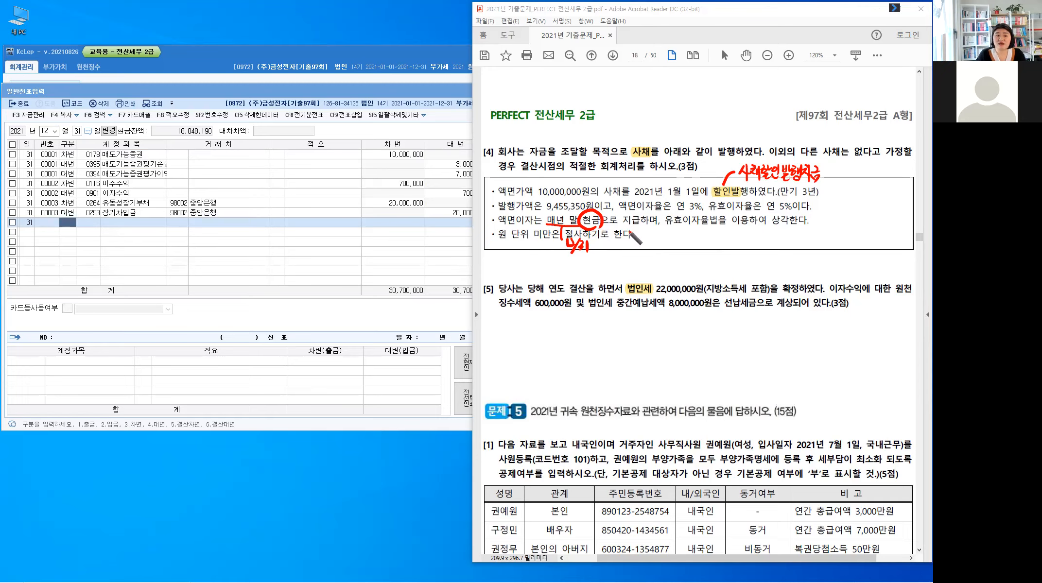
drag(608, 225, 705, 243)
mouse_move(721, 229)
mouse_down()
mouse_move(717, 237)
mouse_move(732, 238)
mouse_up()
drag(739, 230, 740, 245)
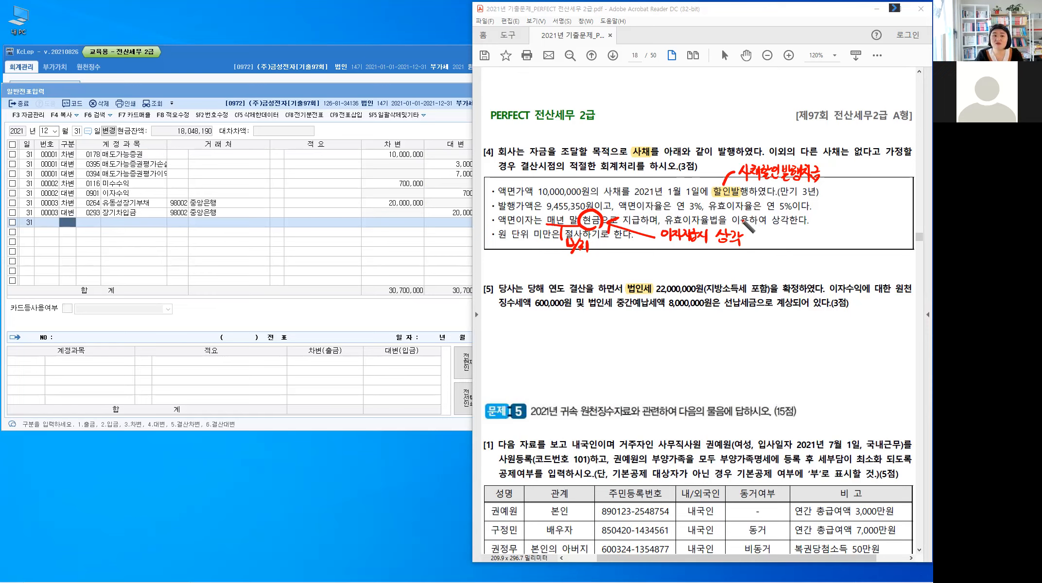
Step: Handwrite 사채의 이자비용 = in the blank space above the PERFECT 전산세무 2급 page heading
mouse_move(502, 68)
mouse_down()
mouse_move(506, 84)
mouse_move(515, 73)
mouse_up()
drag(517, 67, 522, 67)
drag(516, 72, 525, 81)
drag(525, 75, 528, 74)
drag(529, 67, 528, 83)
drag(534, 70, 538, 83)
drag(549, 71, 550, 71)
drag(555, 67, 563, 80)
drag(563, 74, 568, 81)
drag(570, 66, 570, 82)
drag(571, 74, 581, 82)
mouse_move(586, 65)
mouse_down()
mouse_move(585, 82)
mouse_move(596, 68)
mouse_up()
drag(591, 75, 597, 79)
drag(604, 72, 609, 75)
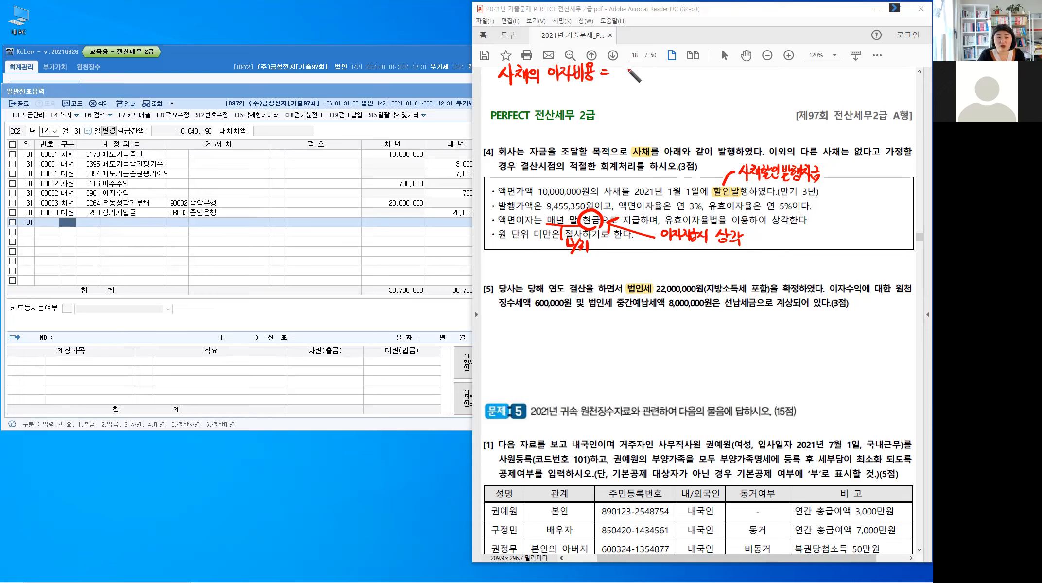
Step: Complete the bond interest expense formula with 사채의 장부가액 × 유효이자율
mouse_move(620, 67)
mouse_down()
mouse_move(656, 83)
mouse_move(675, 67)
mouse_move(663, 72)
mouse_move(708, 66)
mouse_move(710, 80)
mouse_move(745, 71)
mouse_move(727, 62)
mouse_move(748, 67)
mouse_move(736, 77)
mouse_up()
mouse_move(744, 69)
mouse_down()
mouse_move(744, 77)
mouse_move(757, 60)
mouse_up()
drag(751, 64, 761, 74)
drag(765, 63, 800, 73)
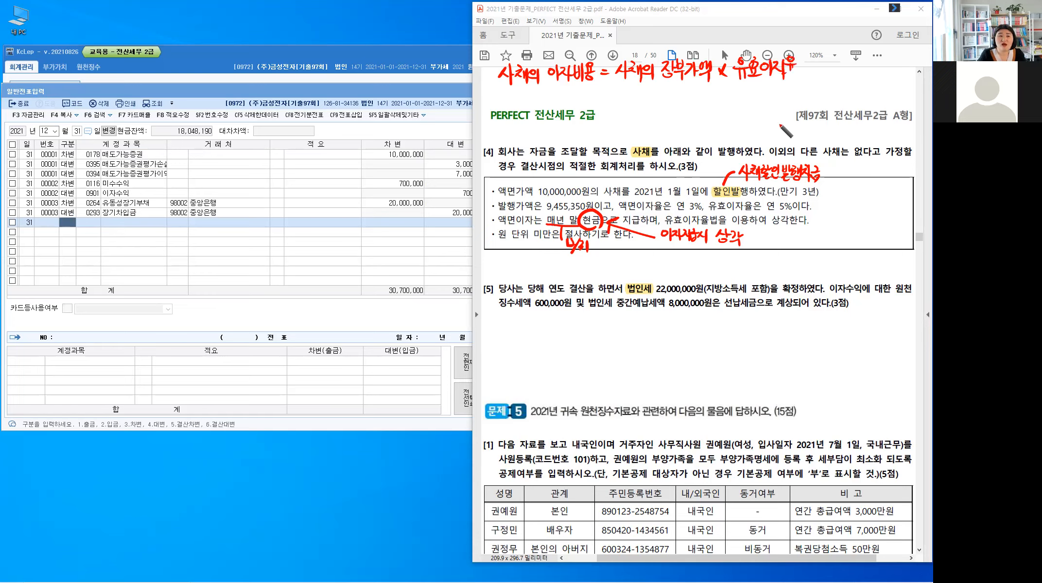
Step: Begin a second formula line with an equals sign and label the 9,455,350원 issue price in [4] as 장부가액 with an arrow
drag(602, 87, 610, 86)
drag(602, 90, 611, 91)
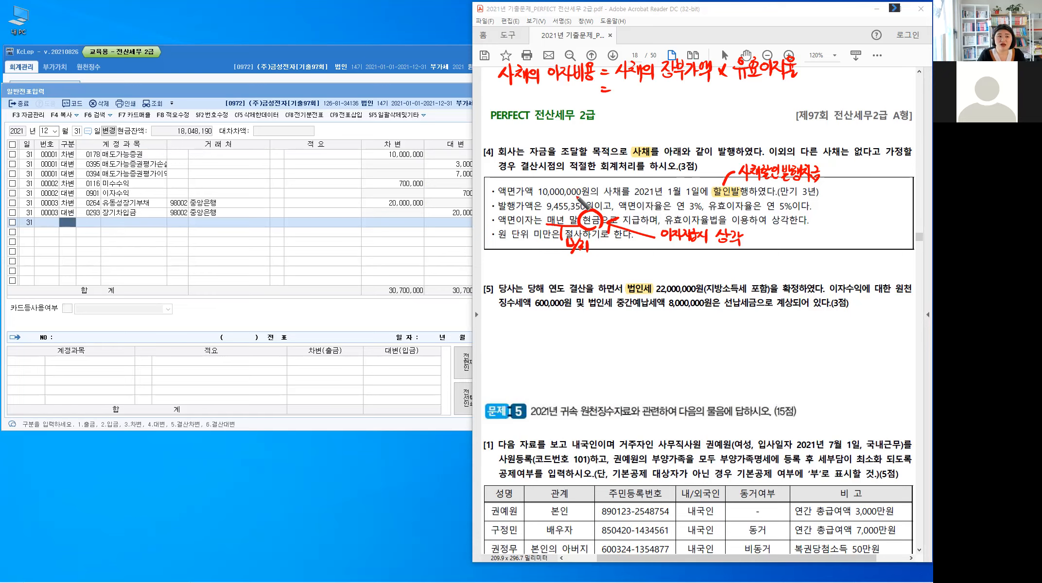
mouse_move(595, 170)
mouse_down()
mouse_move(579, 194)
mouse_move(602, 173)
mouse_move(660, 180)
mouse_move(649, 170)
mouse_up()
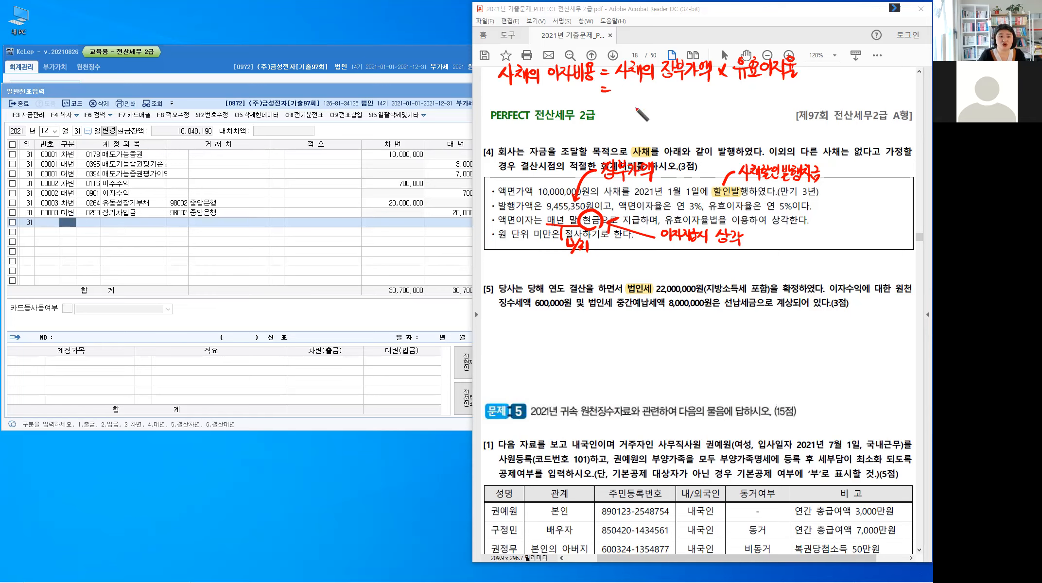
Step: Handwrite 9,455,350원 × 5% = on the second line of the interest expense formula
mouse_move(622, 87)
mouse_down()
mouse_move(622, 100)
mouse_move(668, 103)
mouse_up()
click(629, 97)
click(661, 100)
mouse_move(682, 90)
mouse_down()
mouse_move(677, 101)
mouse_move(703, 95)
mouse_up()
drag(696, 98, 709, 102)
drag(711, 93, 712, 100)
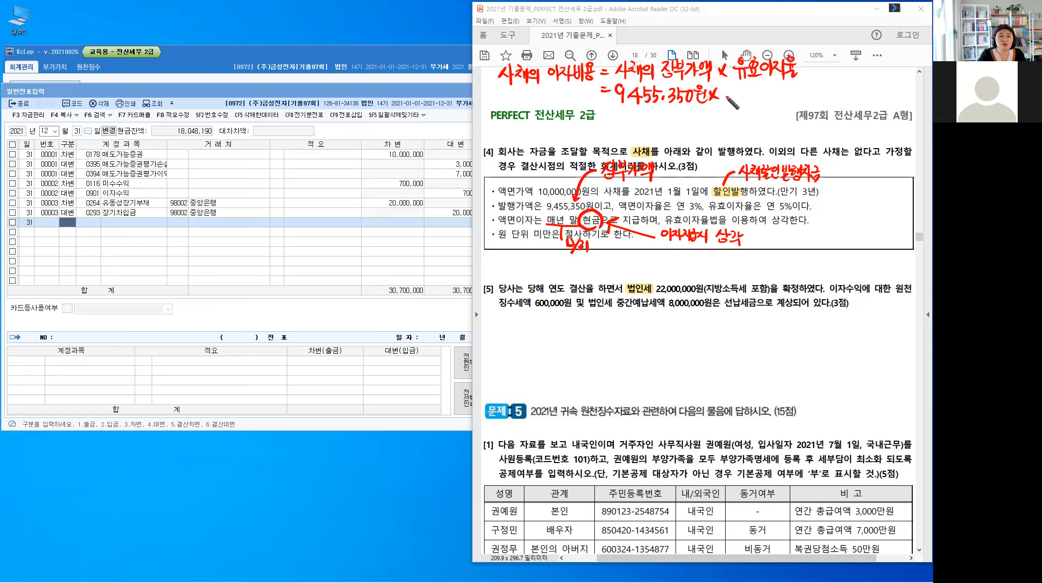
drag(735, 88, 728, 90)
drag(728, 91, 729, 101)
drag(737, 91, 740, 96)
mouse_move(744, 89)
mouse_down()
mouse_move(737, 104)
mouse_move(758, 89)
mouse_up()
drag(751, 93, 757, 94)
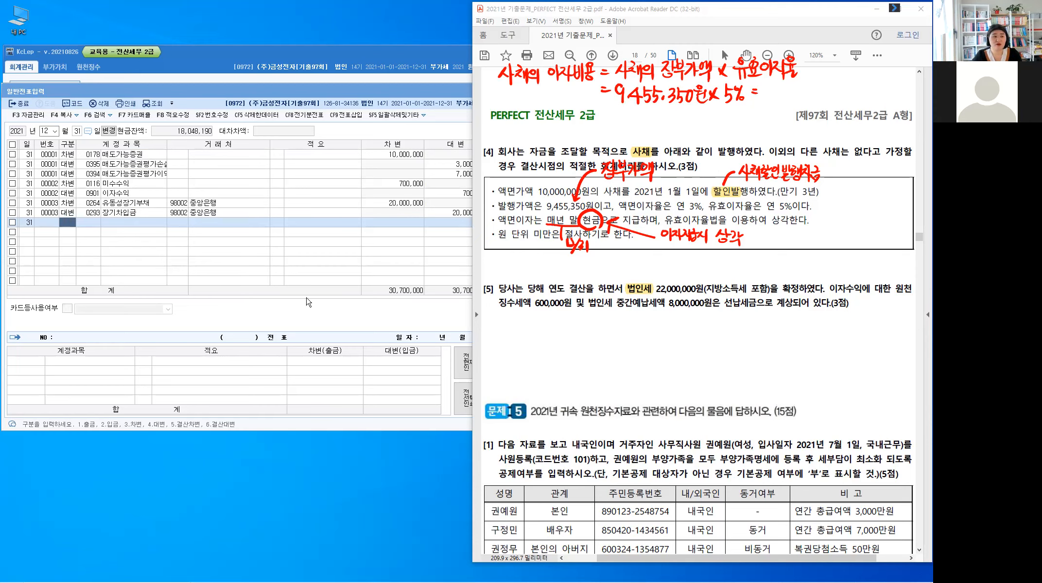
Step: Switch to the Windows calculator and multiply 9,455,350 by 0.05
key(alt+Tab)
click(335, 411)
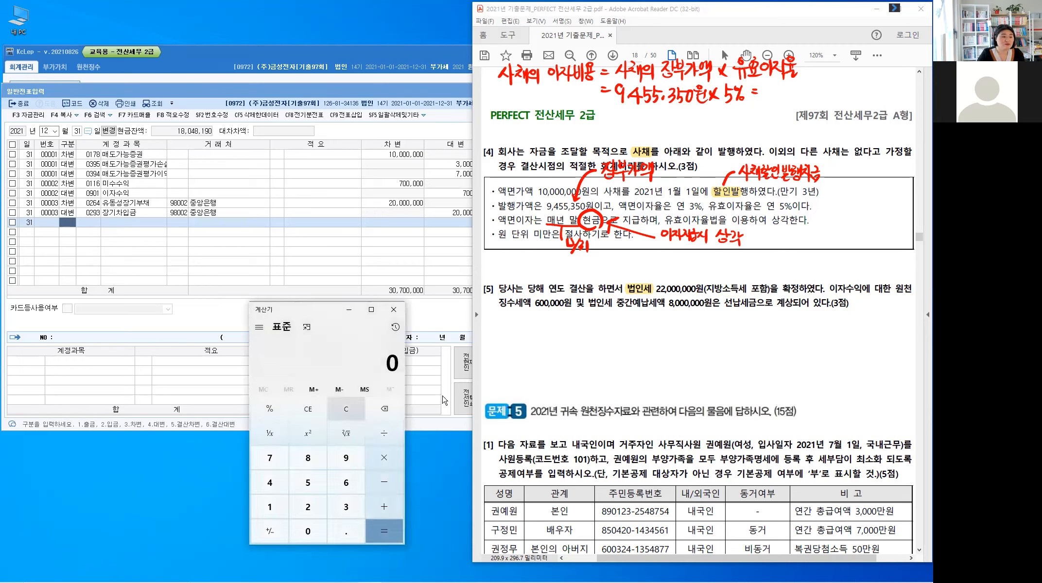
text(95)
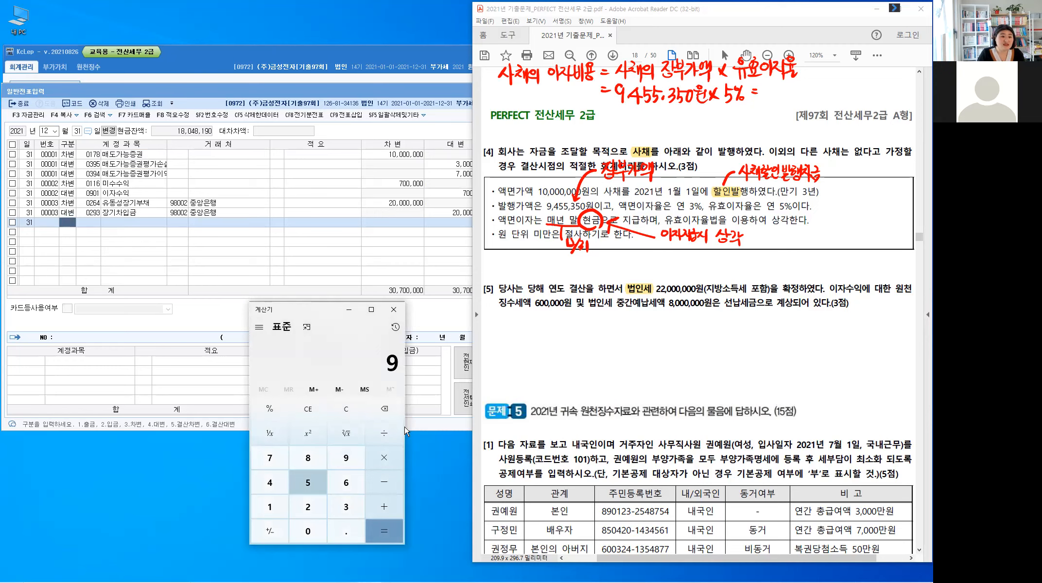
text(455)
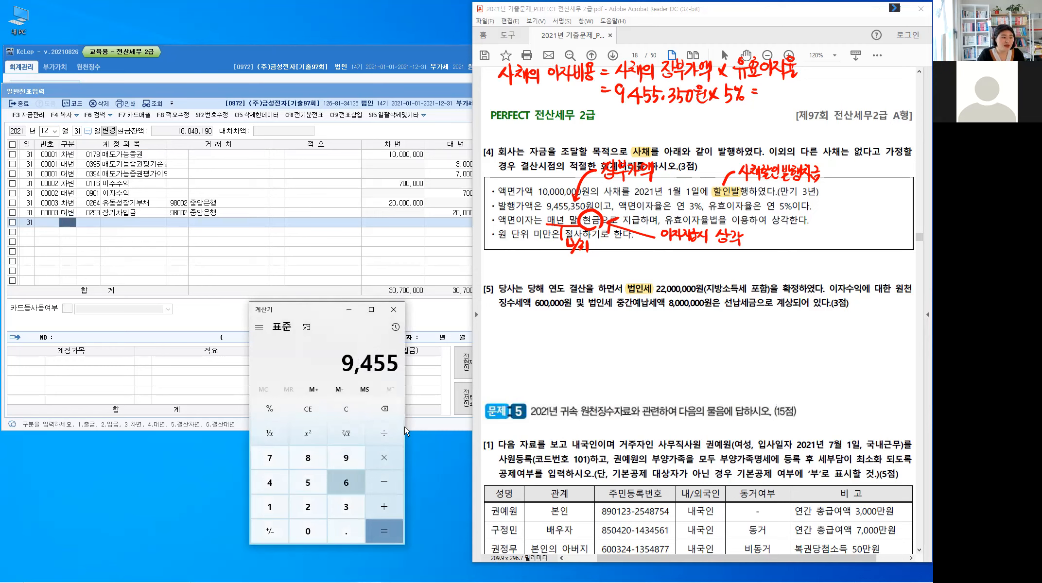
text(350)
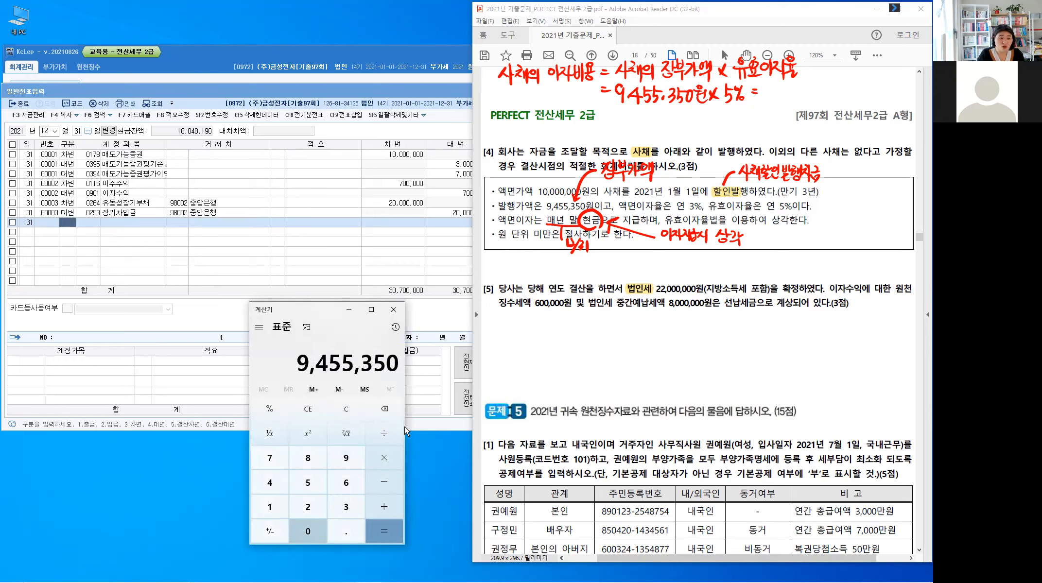
key(asterisk)
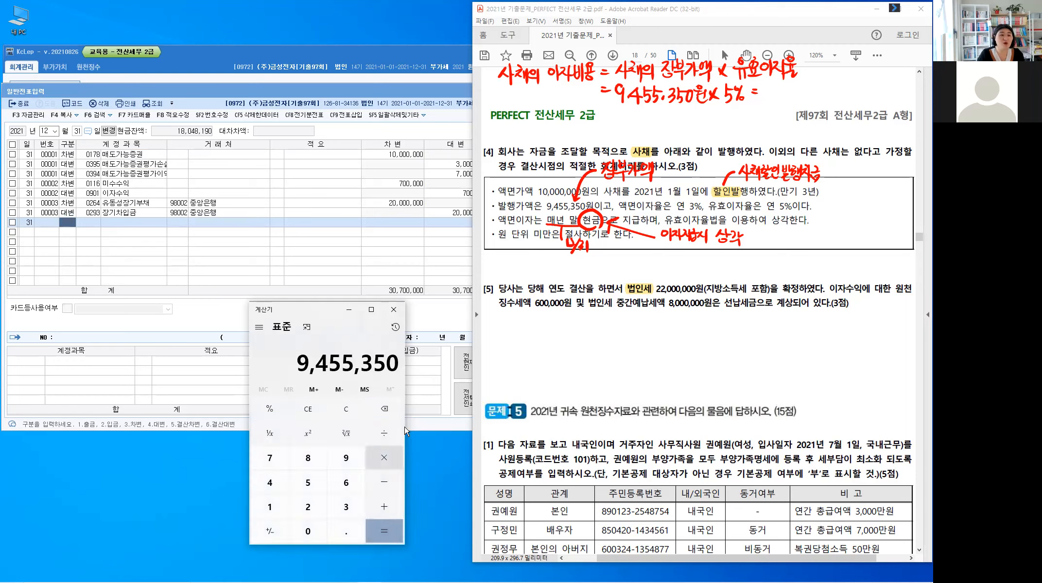
text(5)
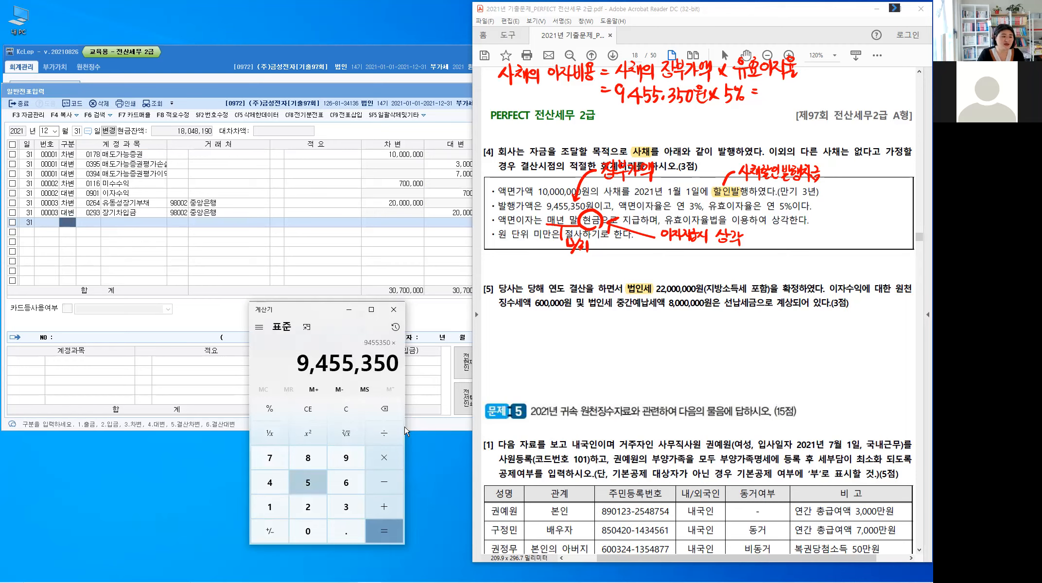
text(0 × 0.05)
key(Return)
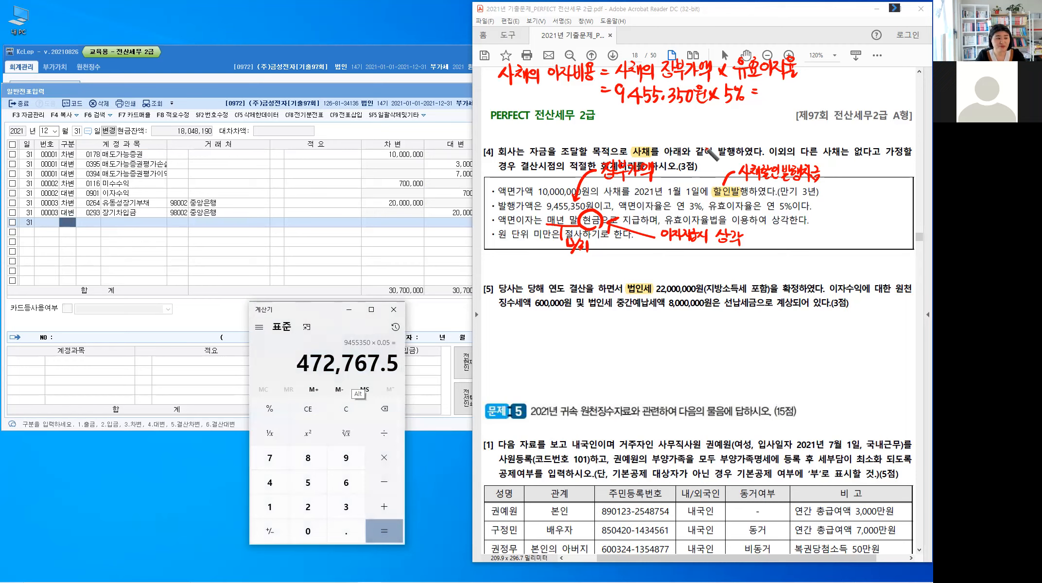
Step: Return to the exam PDF and write 472,767원 as the result of the interest expense calculation
key(alt)
mouse_move(771, 83)
mouse_down()
mouse_move(774, 102)
mouse_move(820, 98)
mouse_up()
click(804, 95)
mouse_move(827, 85)
mouse_down()
mouse_move(834, 102)
mouse_move(845, 93)
mouse_move(850, 102)
mouse_up()
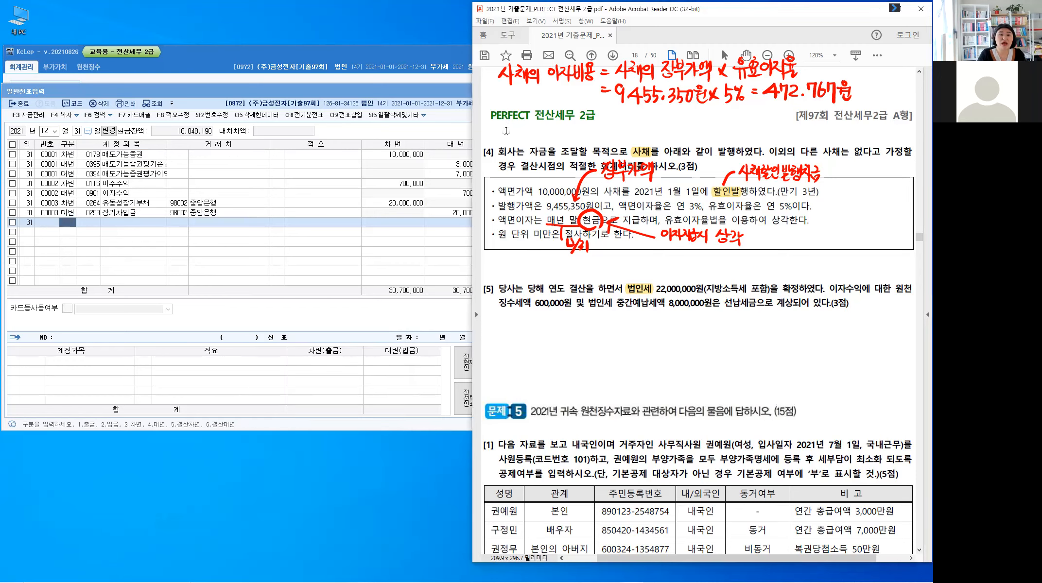
Step: Handwrite 액면이자(현금) = on a new line above Problem 4 [4]
key(alt)
drag(509, 126, 508, 127)
drag(514, 126, 519, 140)
drag(523, 127, 534, 139)
drag(539, 128, 538, 127)
drag(546, 125, 549, 138)
drag(554, 132, 557, 136)
drag(559, 124, 559, 140)
drag(560, 131, 563, 131)
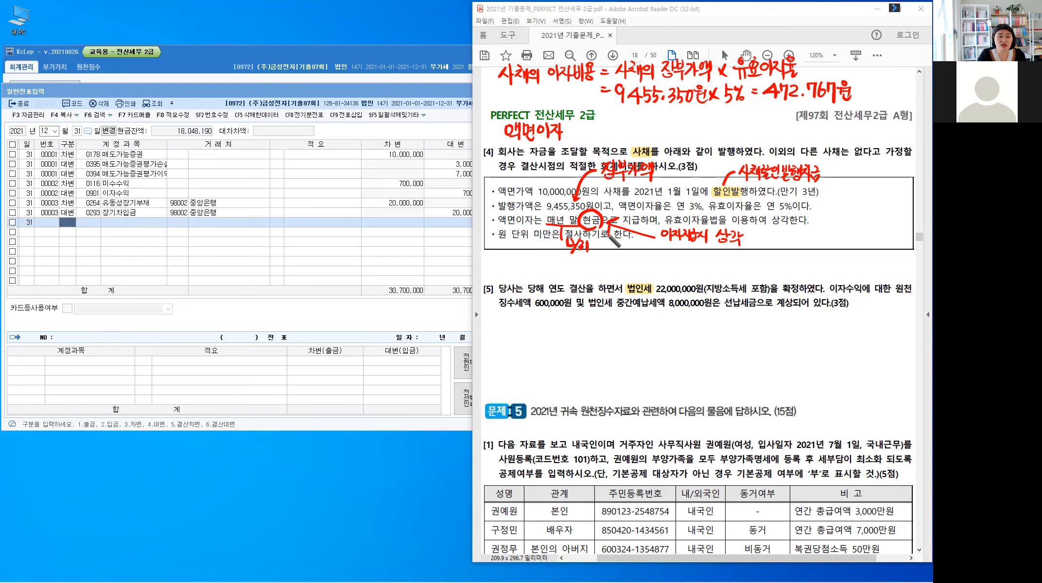
key(ctrl)
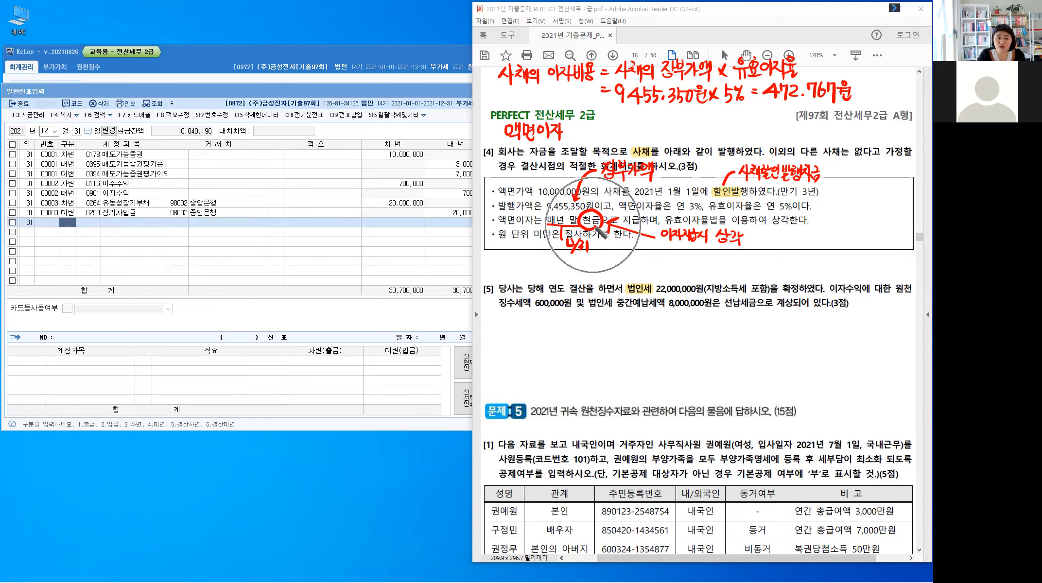
mouse_move(577, 139)
mouse_down()
mouse_move(612, 145)
mouse_move(599, 140)
mouse_up()
drag(607, 132, 614, 134)
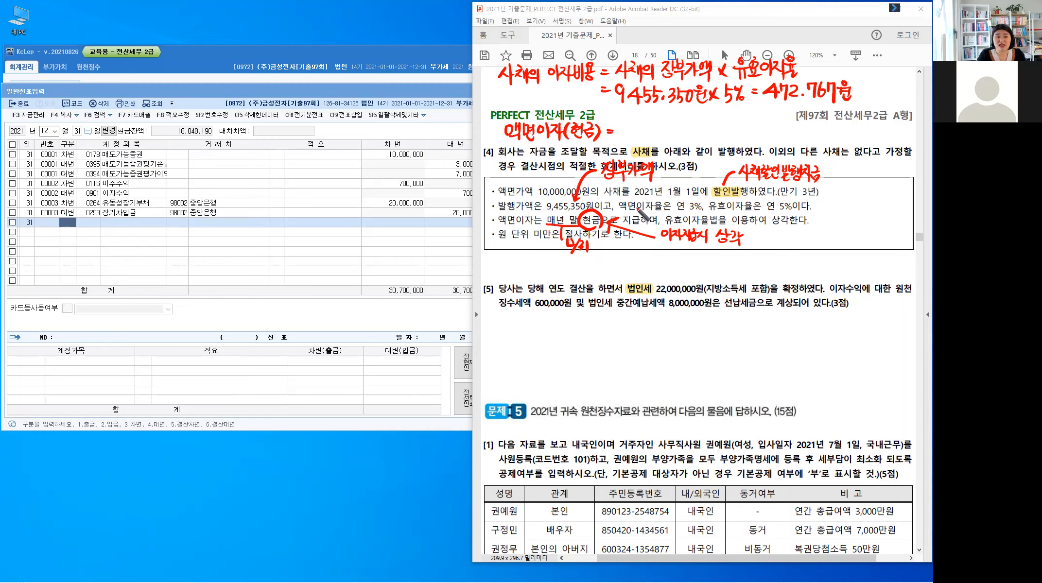
Step: Complete the coupon interest formula with 액면가액 10,000,000원 × 3% = 300,000원
mouse_move(624, 121)
mouse_down()
mouse_move(664, 121)
mouse_move(662, 132)
mouse_move(662, 123)
mouse_up()
drag(665, 121, 665, 130)
mouse_move(669, 120)
mouse_down()
mouse_move(669, 138)
mouse_move(716, 129)
mouse_up()
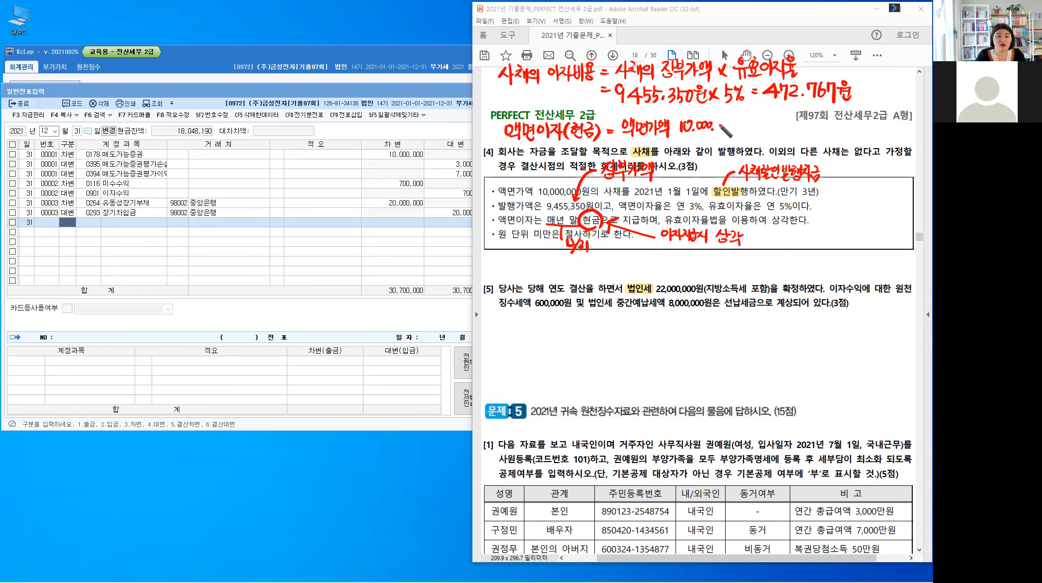
drag(720, 123, 719, 124)
drag(726, 122, 749, 125)
drag(744, 126, 744, 131)
drag(750, 118, 750, 131)
drag(741, 130, 764, 132)
drag(763, 122, 756, 133)
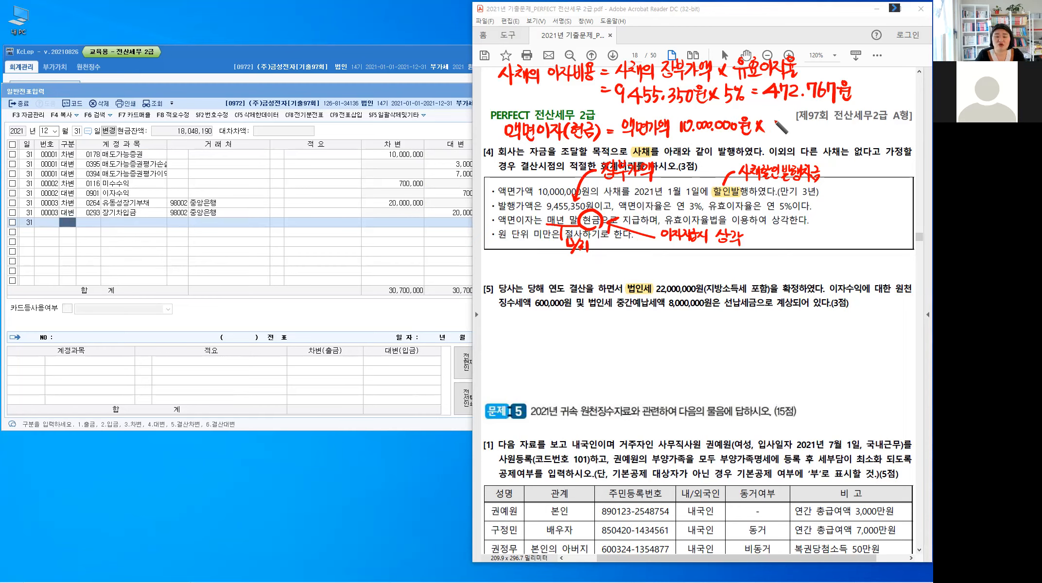
mouse_move(774, 121)
mouse_down()
mouse_move(774, 134)
mouse_move(789, 124)
mouse_move(786, 135)
mouse_move(798, 133)
mouse_up()
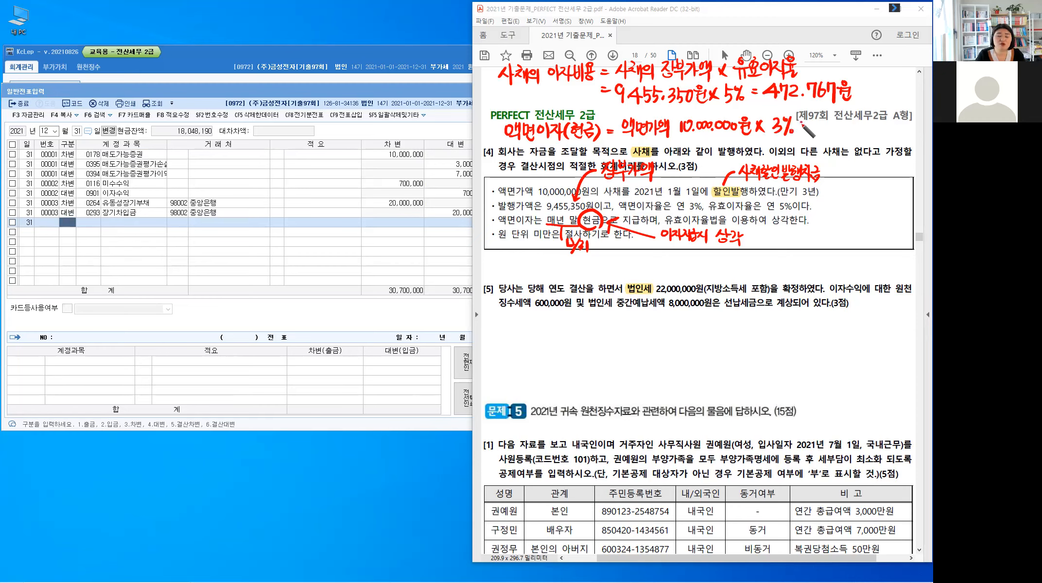
drag(801, 124, 810, 123)
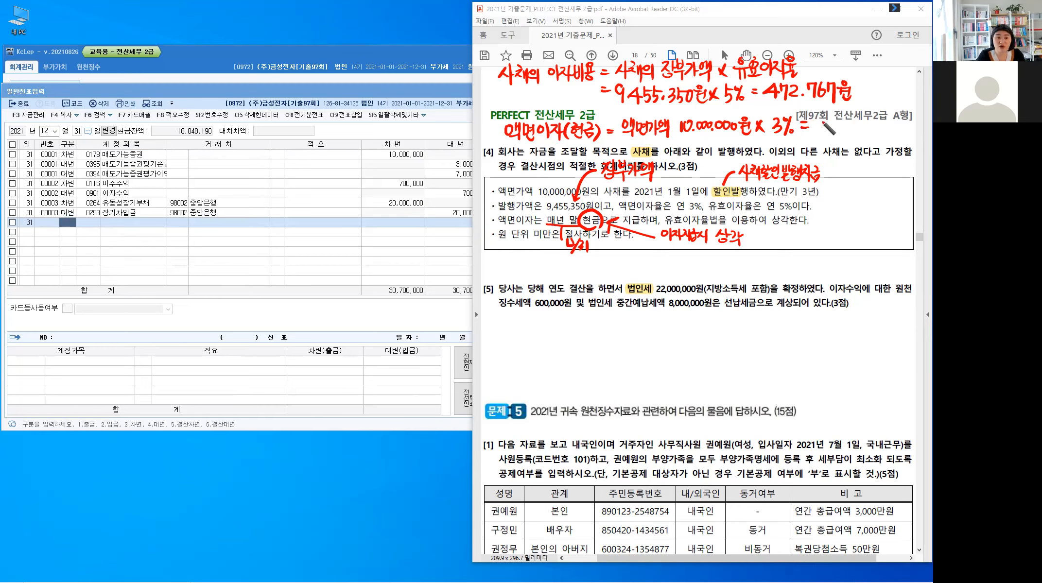
drag(817, 122, 882, 131)
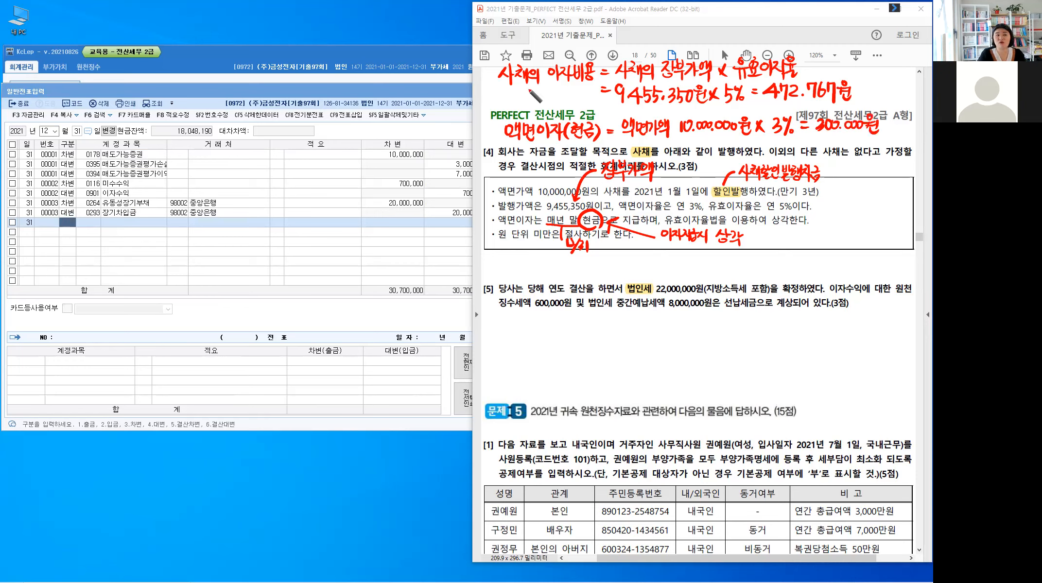
Step: Bracket the 472,767원 and 300,000원 results together and annotate the bracket with 차이 and 상각액
key(ctrl)
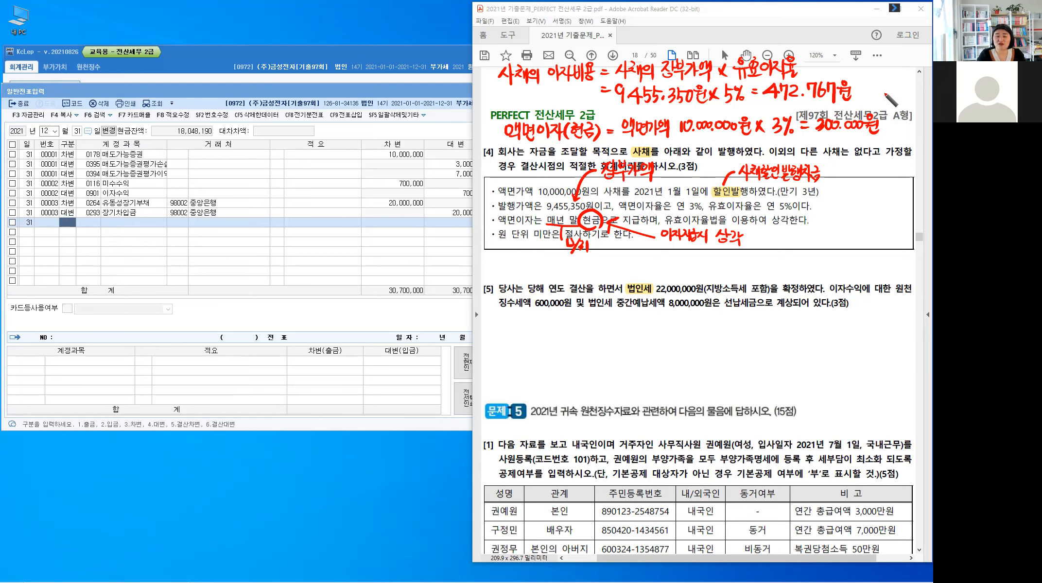
mouse_move(868, 89)
mouse_down()
mouse_move(882, 120)
mouse_move(899, 102)
mouse_up()
drag(896, 104, 903, 101)
drag(908, 93, 907, 110)
drag(912, 96, 912, 97)
drag(915, 94, 915, 103)
drag(919, 94, 919, 103)
drag(911, 104, 917, 111)
drag(897, 68, 900, 73)
drag(893, 76, 902, 83)
drag(904, 70, 905, 83)
drag(909, 73, 909, 78)
drag(914, 69, 914, 84)
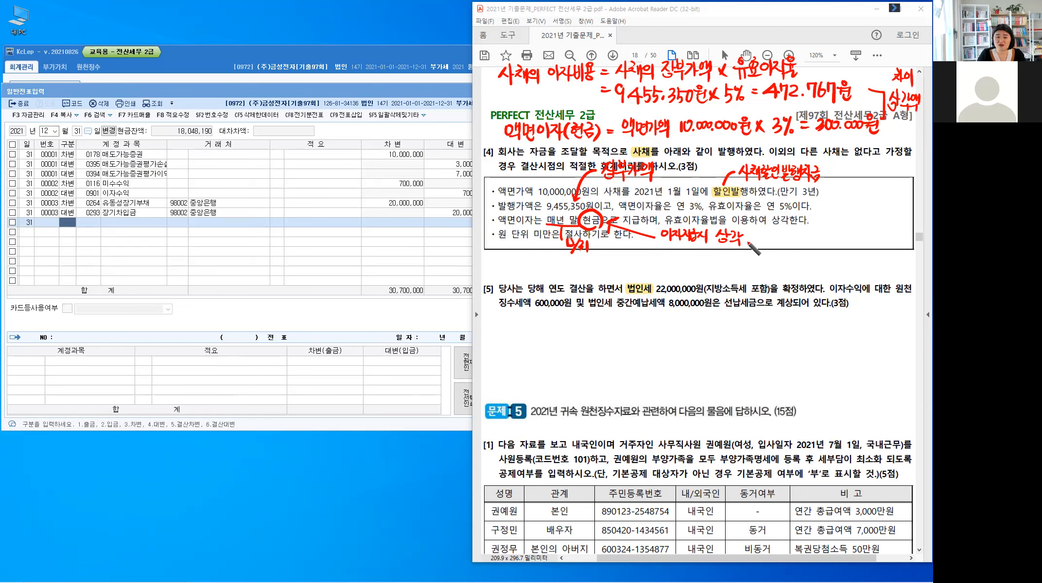
Step: Extend the 이자지급시 상각 note with = 472,767원 − 300,000원 = 172,767
drag(746, 237, 751, 237)
drag(746, 241, 751, 240)
click(761, 231)
drag(759, 234, 764, 240)
drag(763, 235, 761, 245)
drag(766, 235, 771, 244)
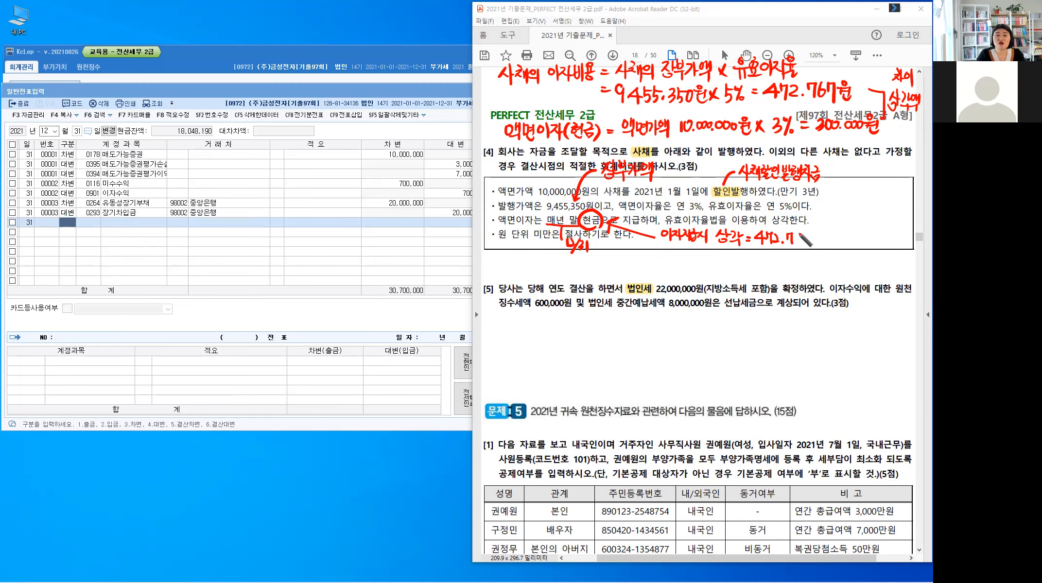
mouse_move(815, 238)
mouse_down()
mouse_move(880, 246)
mouse_move(888, 237)
mouse_up()
drag(883, 241, 888, 241)
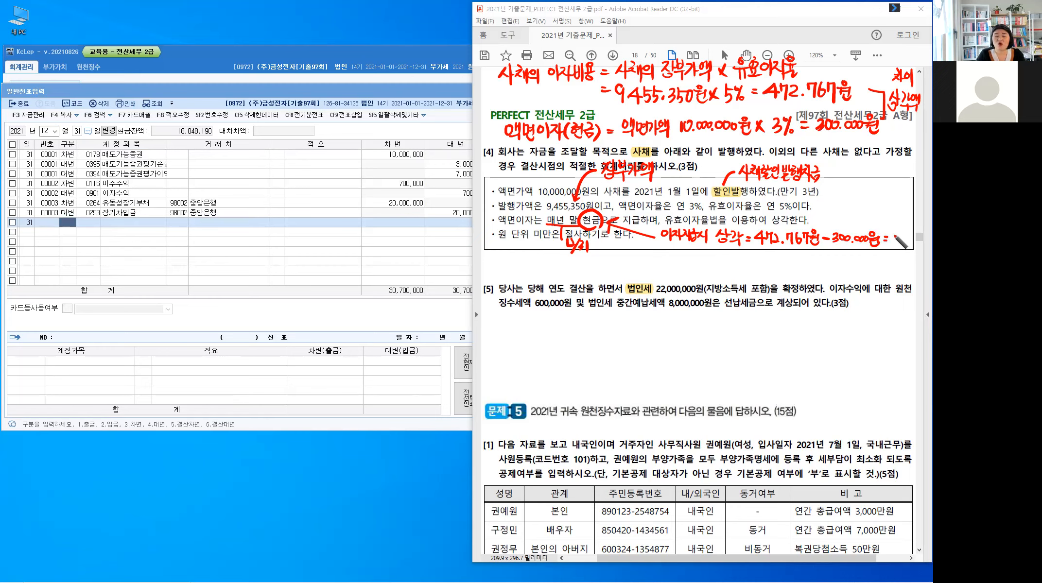
mouse_move(897, 233)
mouse_down()
mouse_move(896, 244)
mouse_move(915, 243)
mouse_up()
click(910, 242)
drag(920, 233, 927, 245)
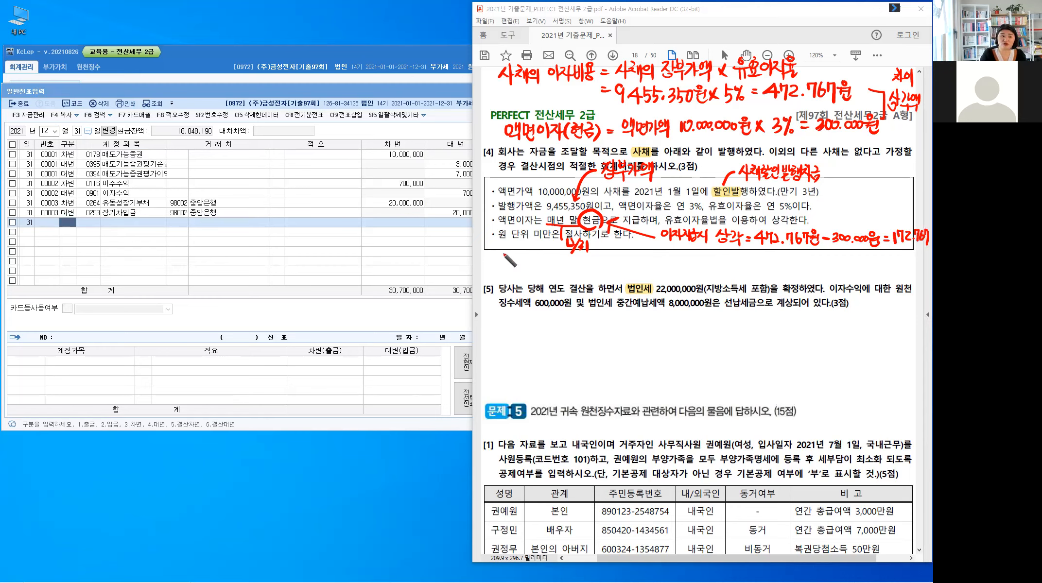
Step: Handwrite the debit side of the journal entry, (차) 이자비용 472,767, below the [4] condition box
mouse_move(504, 250)
mouse_down()
mouse_move(516, 265)
mouse_move(534, 253)
mouse_up()
mouse_move(540, 250)
mouse_down()
mouse_move(540, 266)
mouse_move(553, 265)
mouse_up()
mouse_move(554, 258)
mouse_down()
mouse_move(565, 266)
mouse_move(570, 252)
mouse_up()
drag(568, 257, 569, 260)
drag(574, 257, 578, 261)
drag(573, 263, 602, 262)
drag(600, 253, 599, 266)
drag(605, 254, 608, 265)
mouse_move(614, 254)
mouse_down()
mouse_move(623, 265)
mouse_move(688, 264)
mouse_up()
click(625, 265)
Step: Handwrite the first credit line, (대) 현금 300,000, beside the debit entry
drag(694, 251, 699, 262)
mouse_move(703, 249)
mouse_down()
mouse_move(706, 265)
mouse_move(722, 250)
mouse_move(743, 265)
mouse_up()
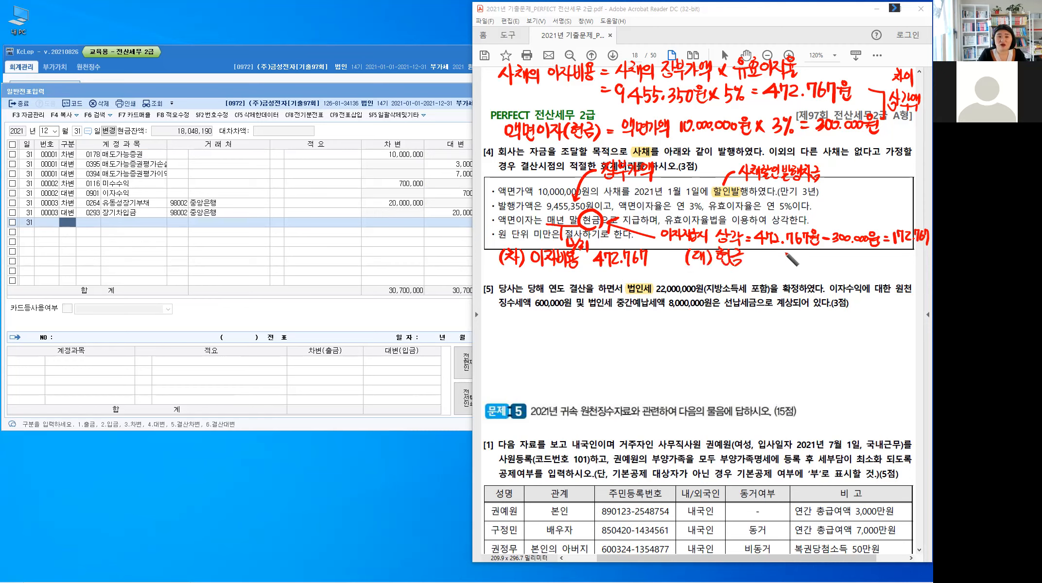
mouse_move(797, 254)
mouse_down()
mouse_move(798, 264)
mouse_move(809, 255)
mouse_move(824, 263)
mouse_up()
drag(828, 253, 832, 254)
drag(839, 253, 840, 254)
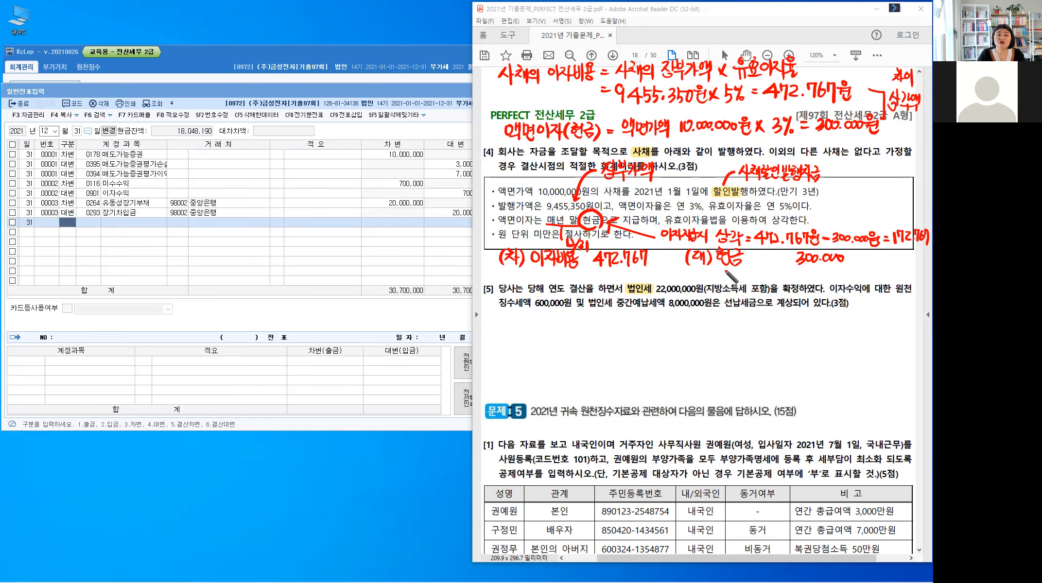
Step: Add the second credit line, 사·할인·차 172,767, beneath the 현금 line
mouse_move(724, 268)
mouse_down()
mouse_move(726, 282)
mouse_move(738, 278)
mouse_up()
mouse_move(744, 269)
mouse_down()
mouse_move(758, 282)
mouse_move(773, 270)
mouse_up()
drag(768, 271, 764, 281)
drag(769, 275, 773, 281)
drag(776, 266, 777, 283)
drag(777, 275, 803, 282)
mouse_move(807, 270)
mouse_down()
mouse_move(810, 281)
mouse_move(829, 281)
mouse_up()
drag(831, 272, 832, 278)
drag(832, 271, 829, 282)
drag(834, 270, 845, 282)
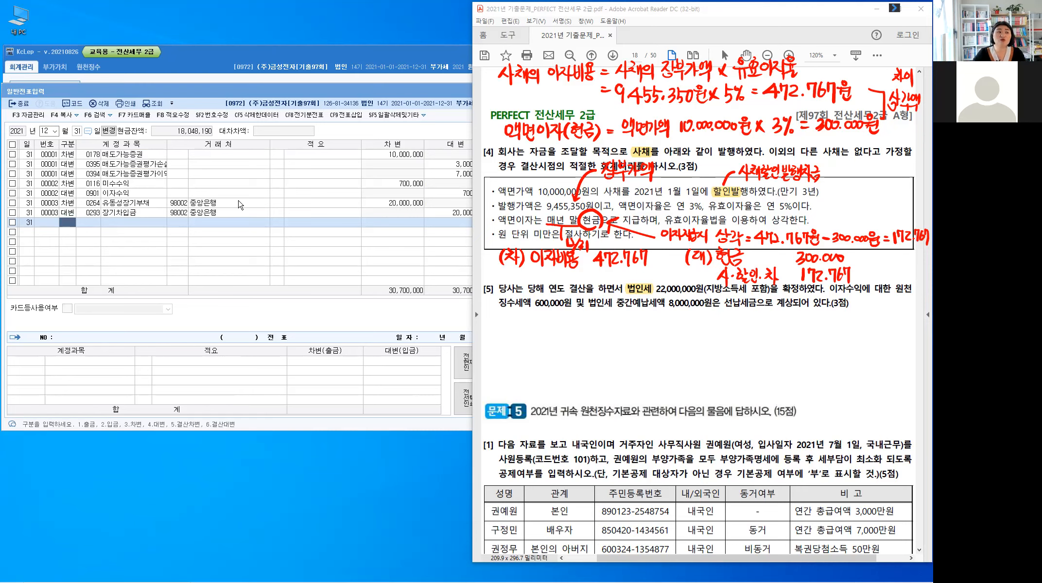
Step: Enter the debit line of the [4] voucher dated December 31: 이자비용, 472,767
click(65, 227)
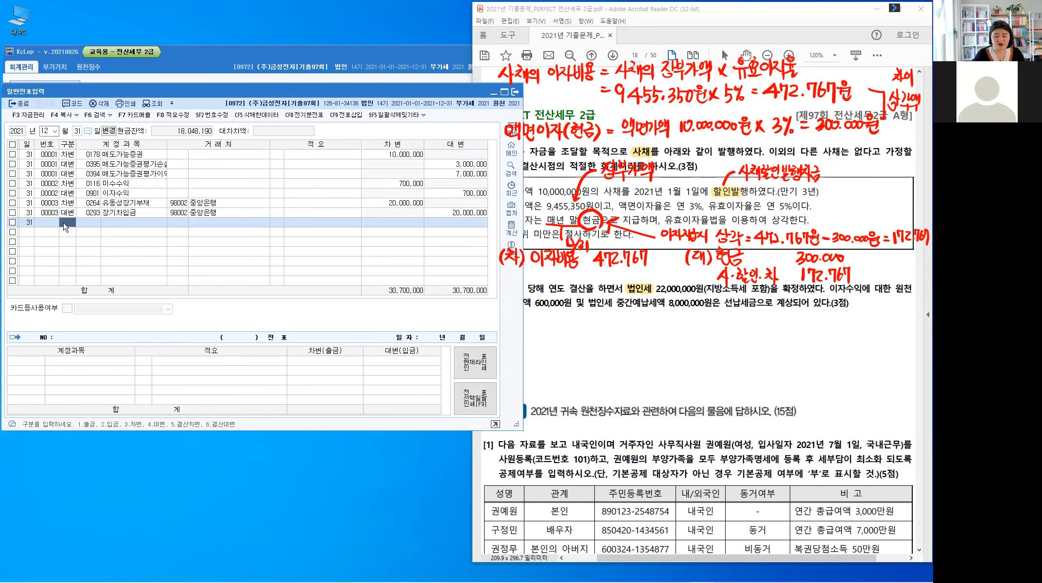
key(3)
key(Return)
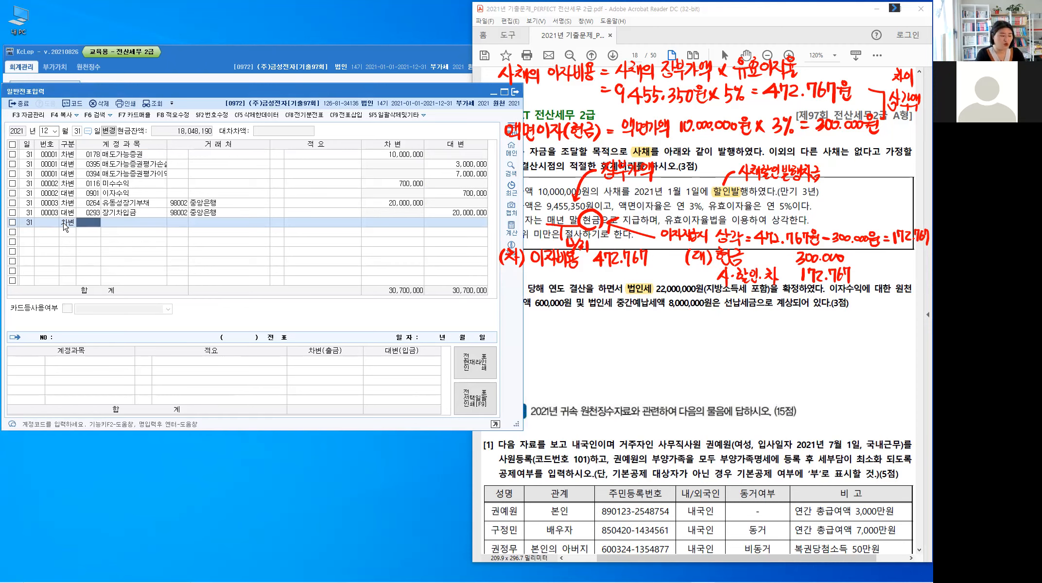
text(이자비용)
key(Return)
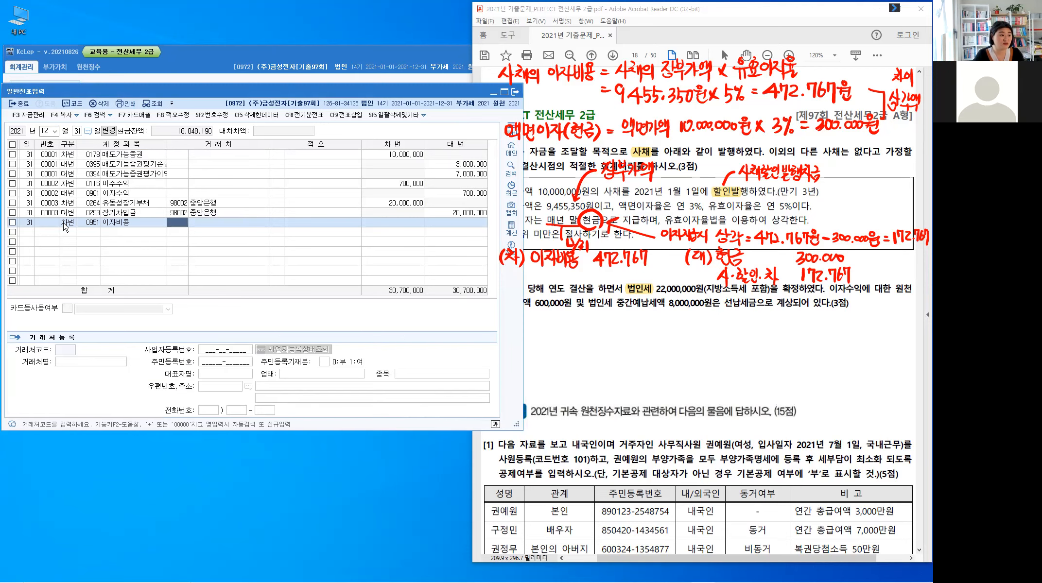
key(Return)
key(Return)
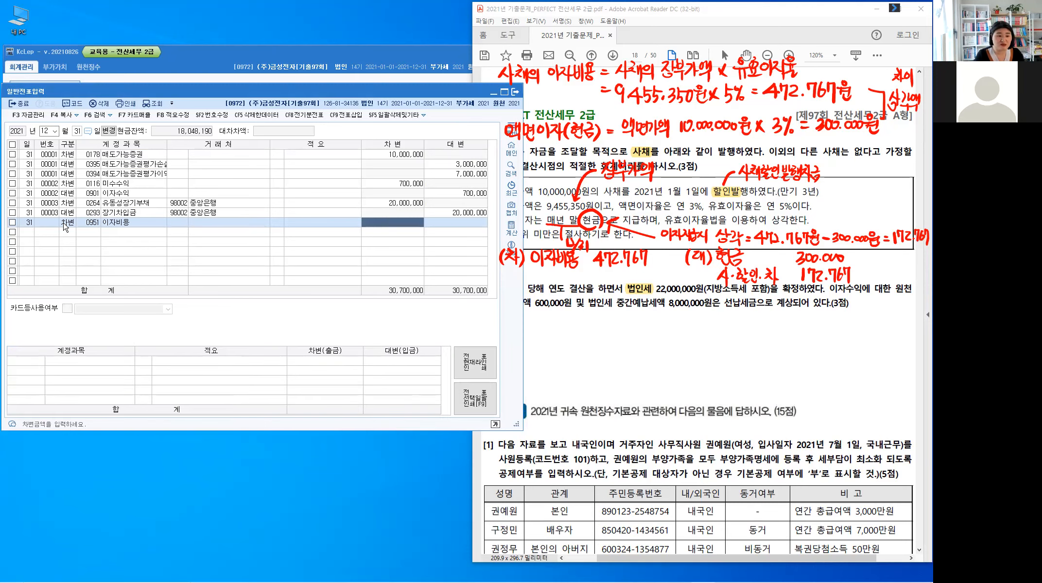
text(4)
text(7)
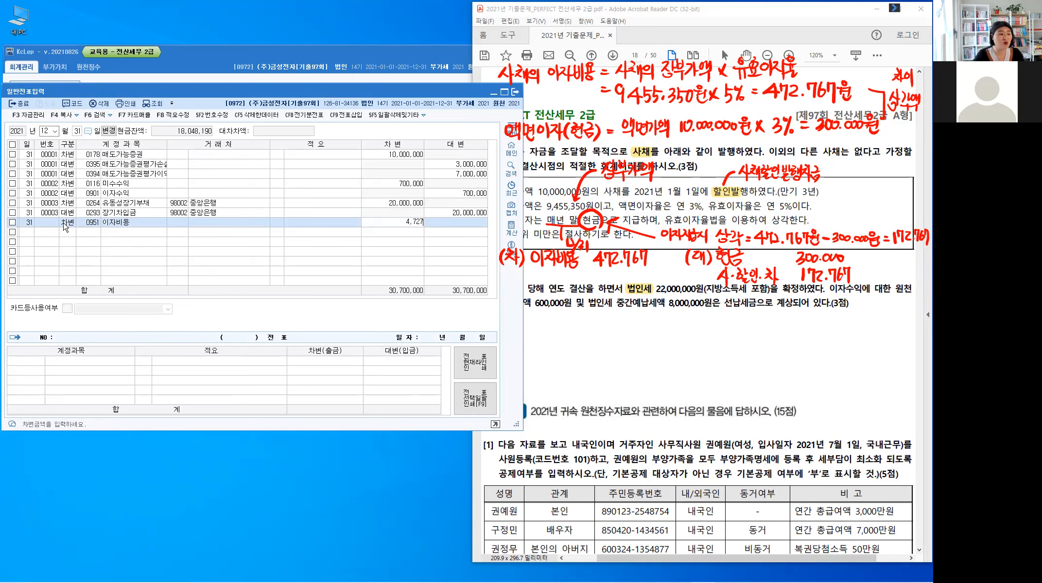
text(2,767)
key(Return)
Step: Add a credit line for account 101 현금 with an amount of 300,000
text(4)
key(Return)
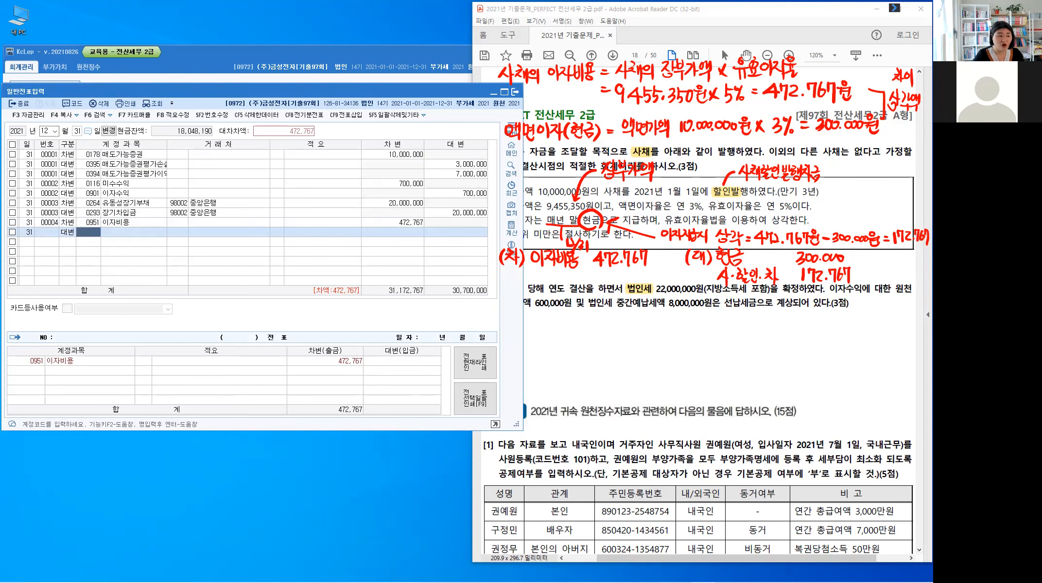
text(101)
key(Return)
key(Return)
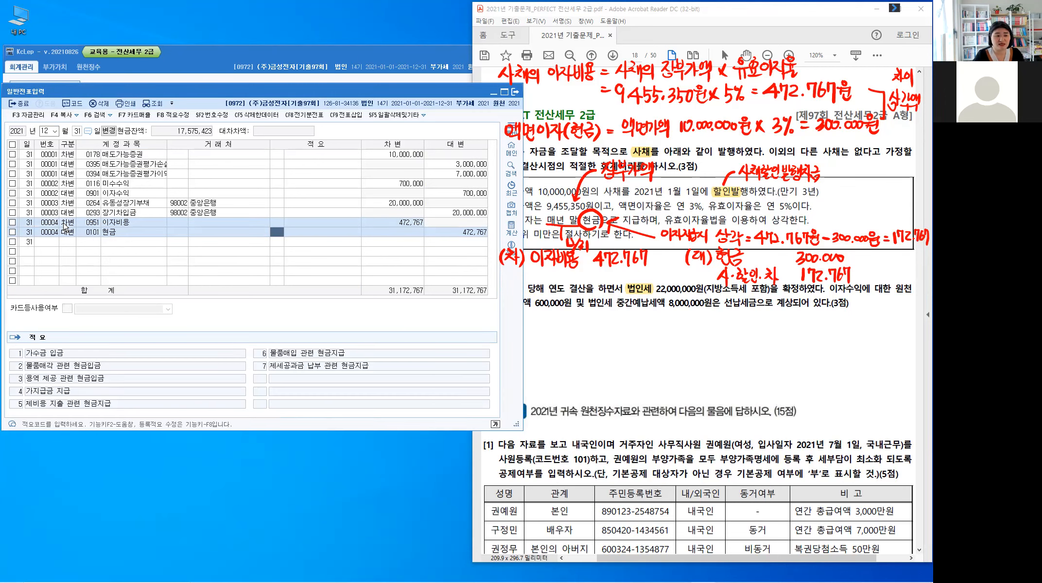
key(Return)
text(300,000)
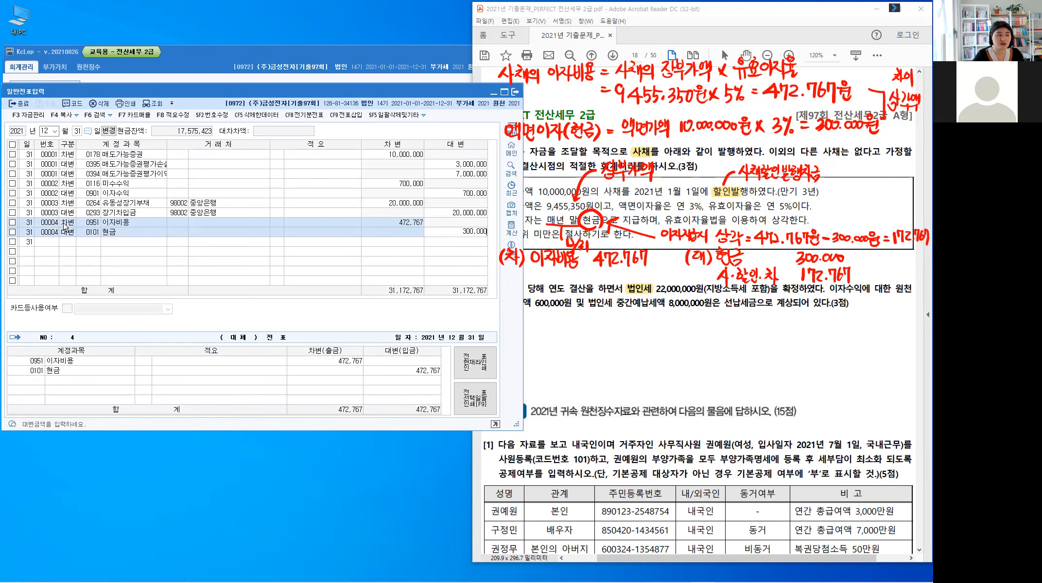
key(Return)
Step: Add a second credit line for 0292 사채할인발행차금, accepting the balancing amount of 172,767
text(4)
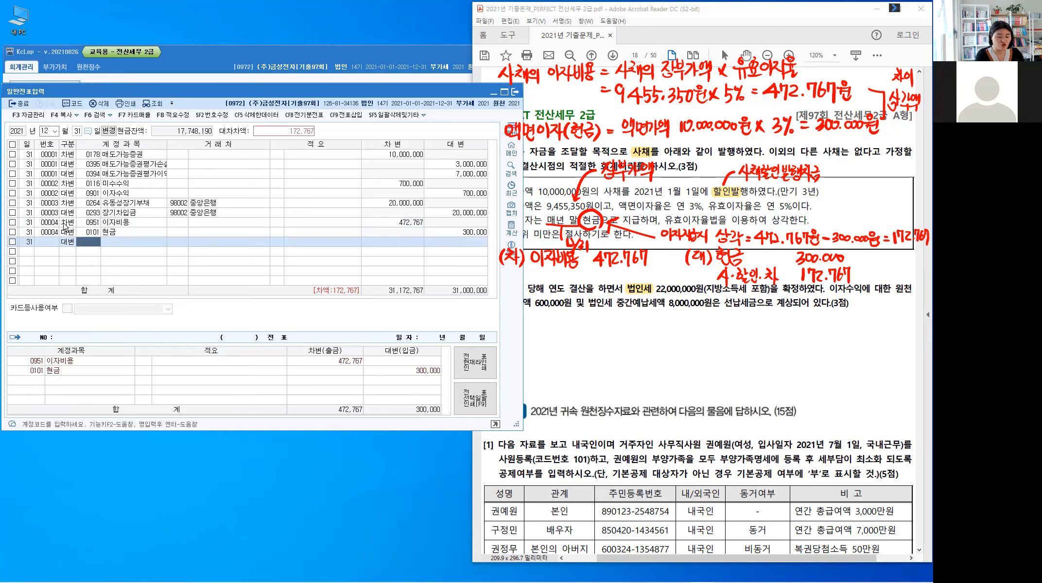
text(사채할)
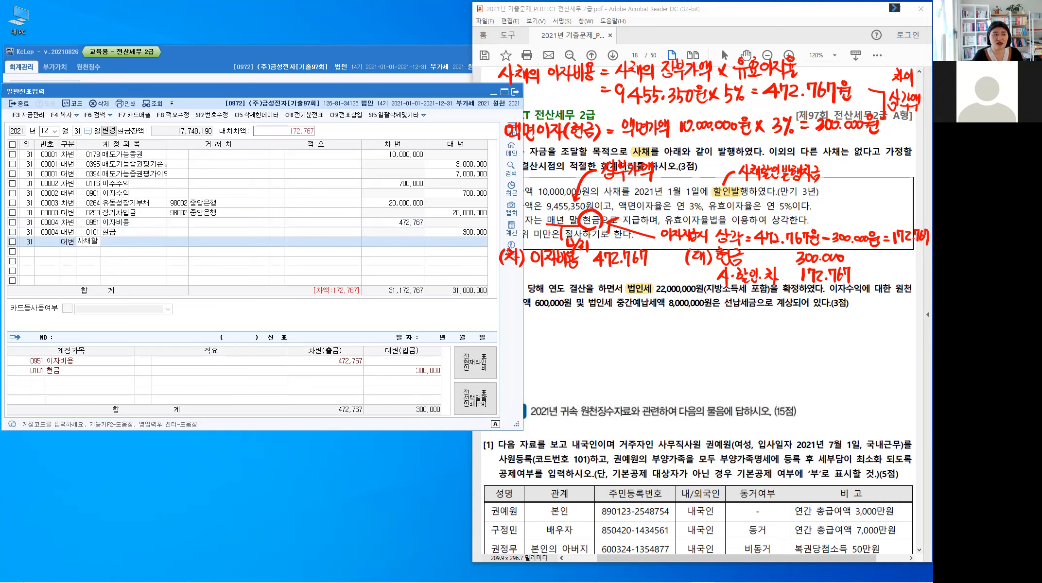
key(Return)
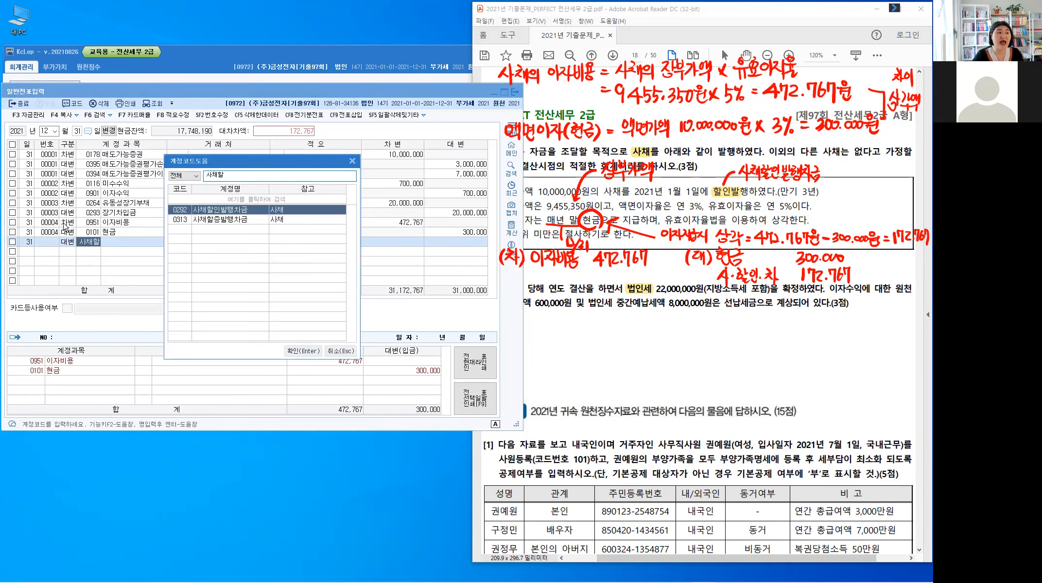
key(Return)
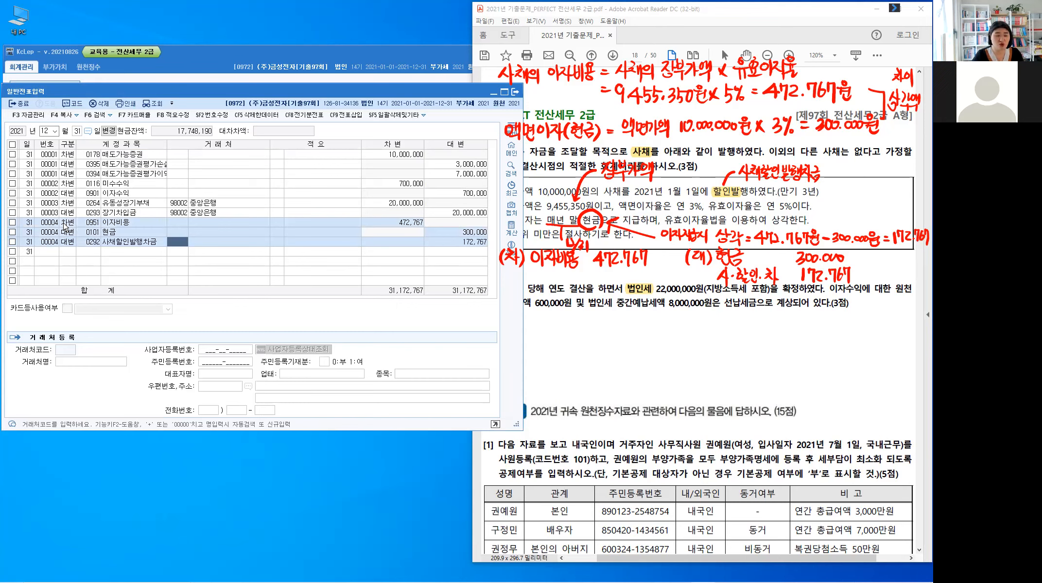
key(Return)
key(Return)
key(Return)
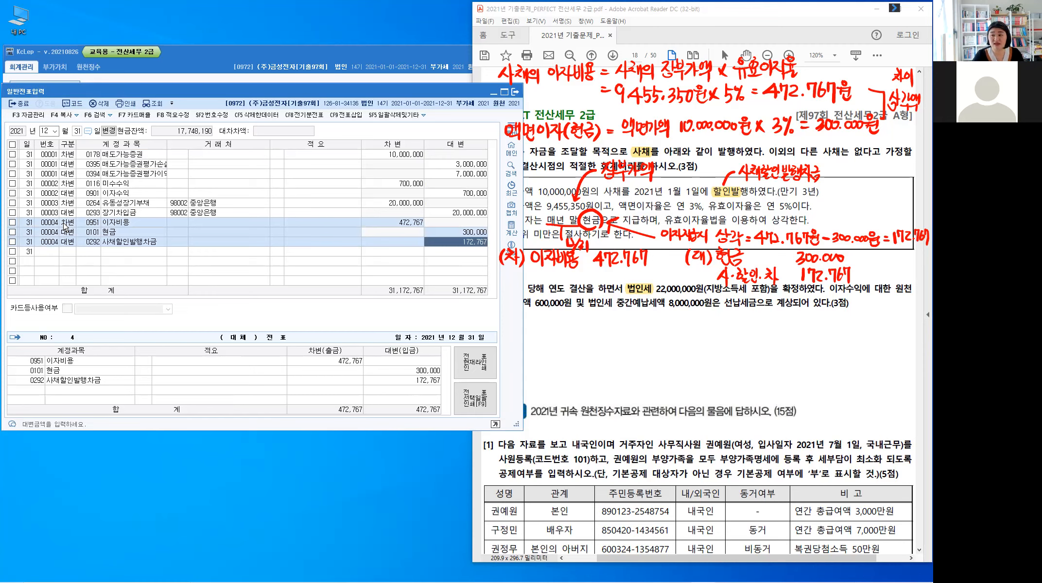
key(Return)
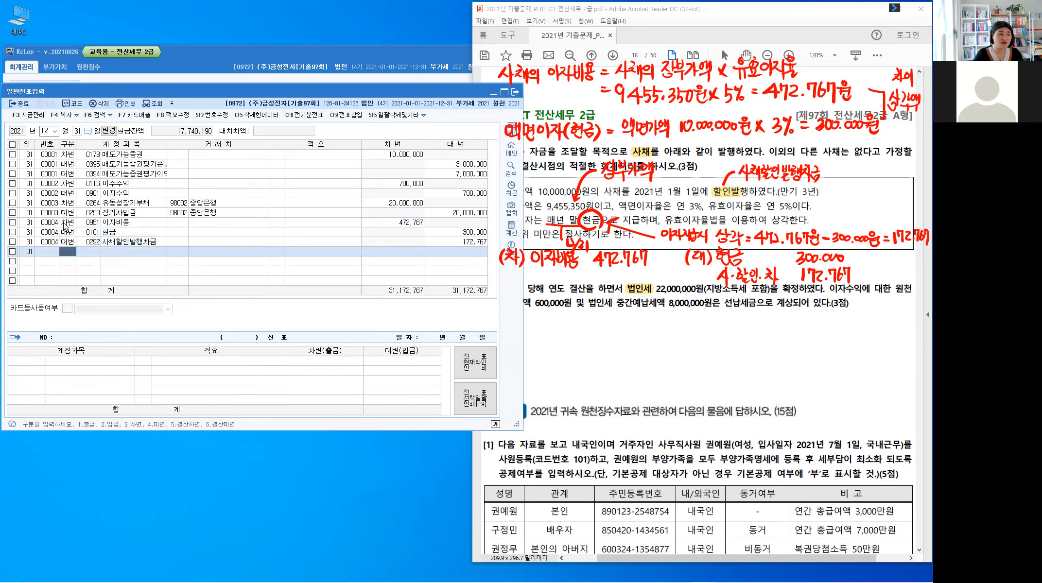
key(Up)
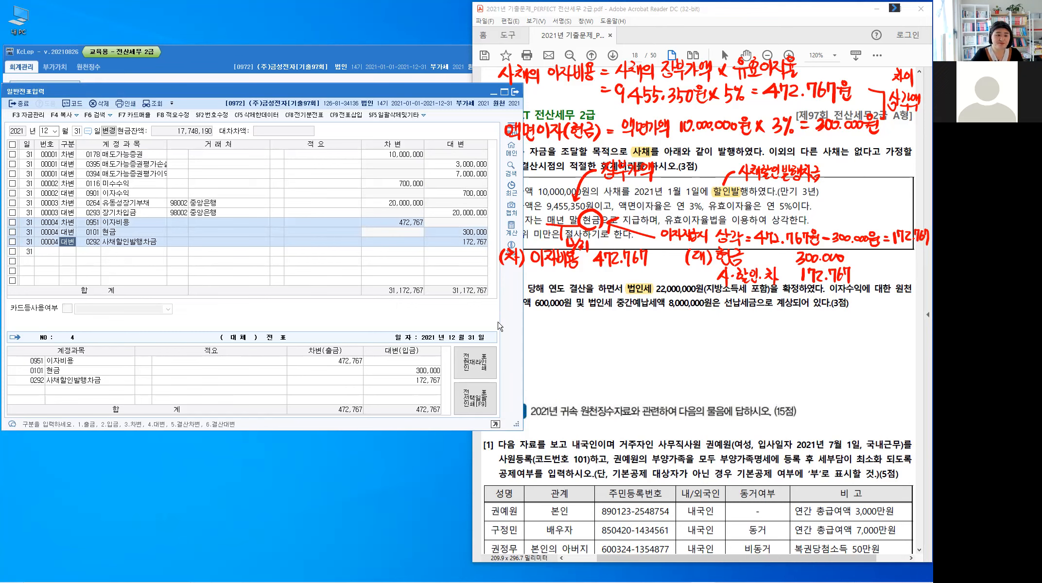
Step: Switch to the problem PDF and clear the handwritten notes around [4]
click(573, 349)
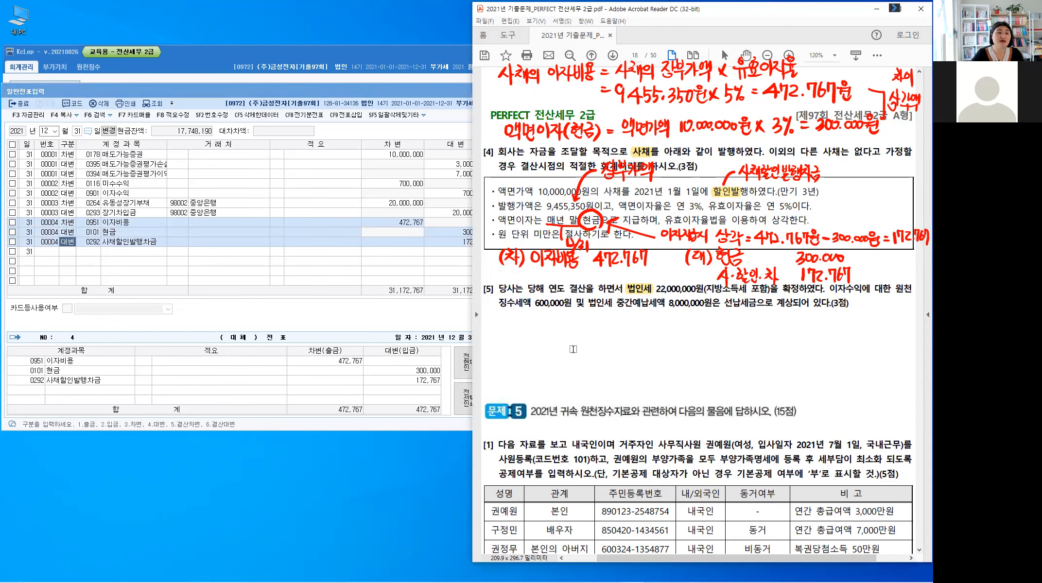
key(Escape)
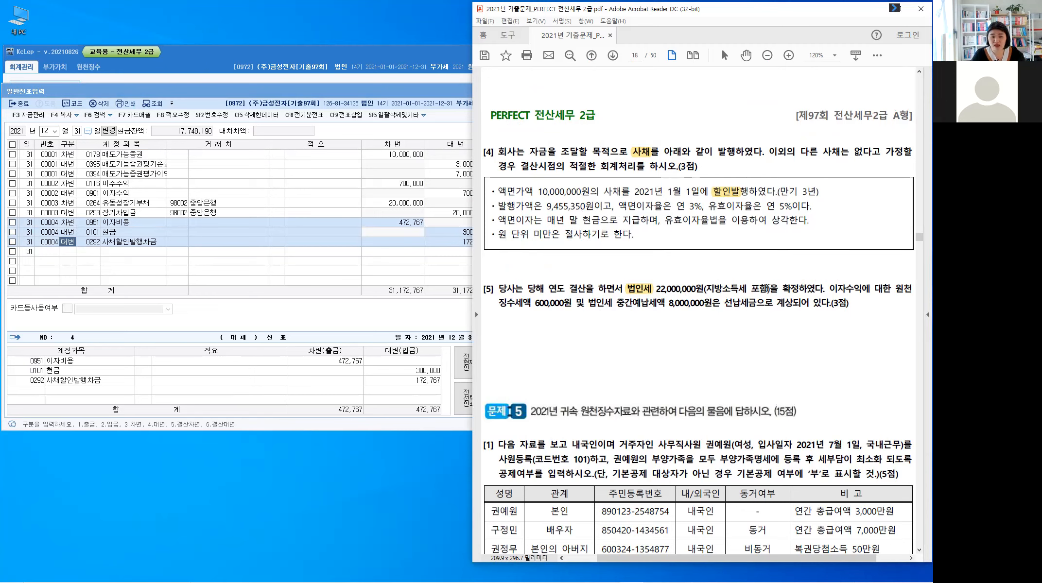
key(alt)
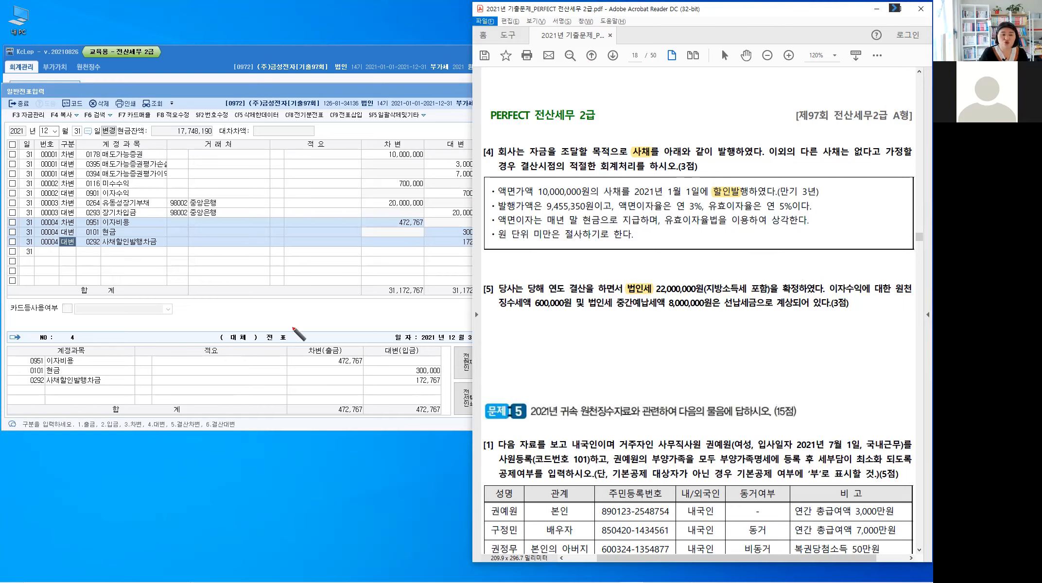
Step: Handwrite the debit side of the income tax entry, (차) 법인세등 22,000,000, below problem [5]
click(511, 316)
drag(511, 316, 509, 334)
drag(514, 322, 523, 334)
drag(522, 328, 543, 331)
drag(547, 319, 547, 331)
drag(541, 325, 547, 325)
drag(552, 317, 553, 334)
mouse_move(549, 325)
mouse_down()
mouse_move(554, 337)
mouse_move(594, 327)
mouse_up()
drag(581, 330, 596, 329)
drag(588, 332, 627, 332)
drag(627, 323, 641, 333)
drag(645, 324, 659, 332)
drag(661, 331, 661, 332)
drag(663, 324, 684, 331)
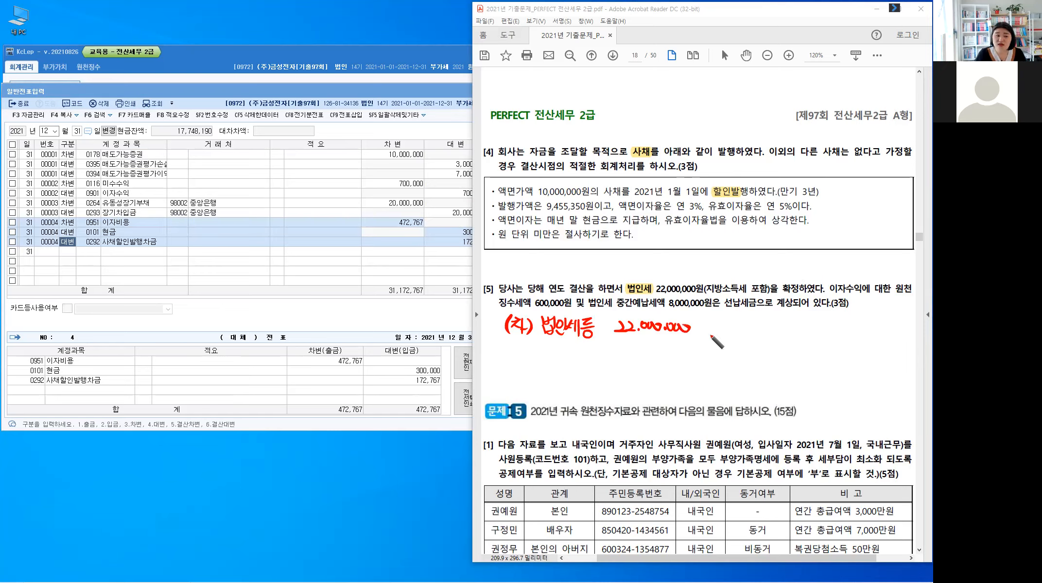
Step: Handwrite the credit line (대) 선납세금 8,600,000 beside the debit entry and highlight 선납세금 in the text of problem [5]
drag(708, 319, 707, 335)
drag(712, 322, 722, 331)
drag(723, 327, 727, 326)
drag(728, 318, 728, 335)
drag(731, 319, 730, 336)
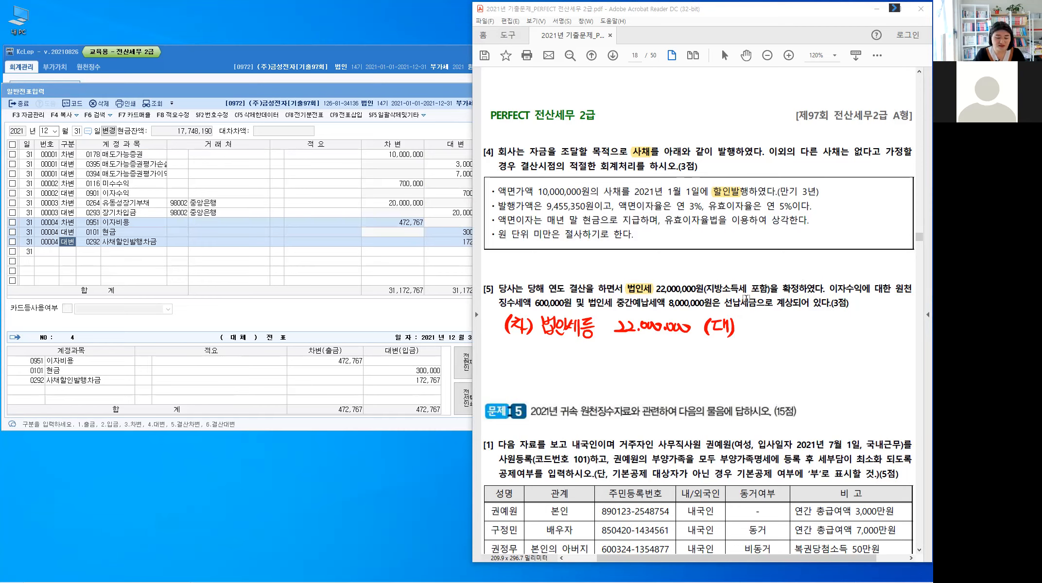
drag(754, 303, 724, 303)
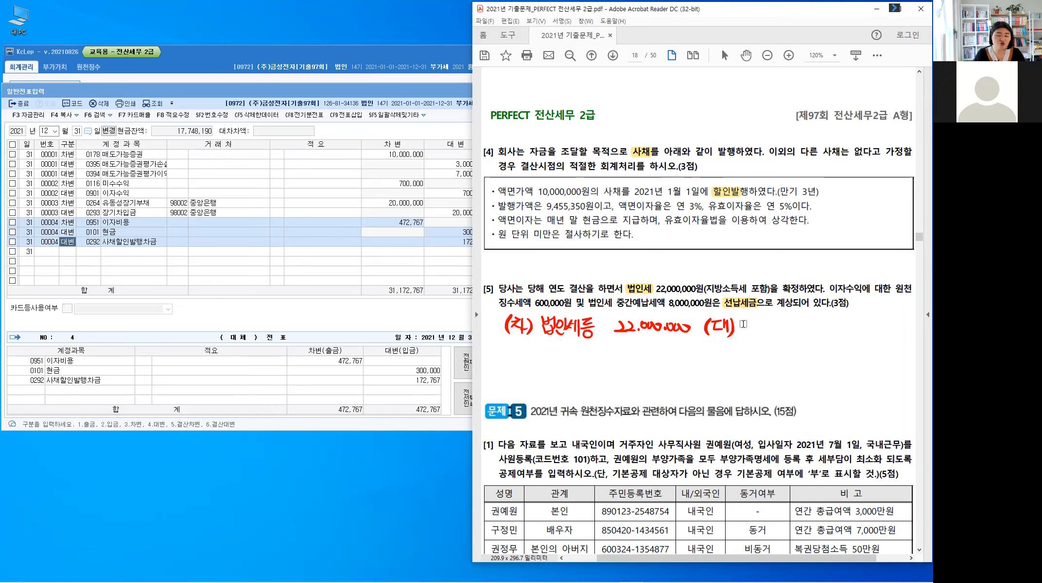
drag(744, 322, 799, 336)
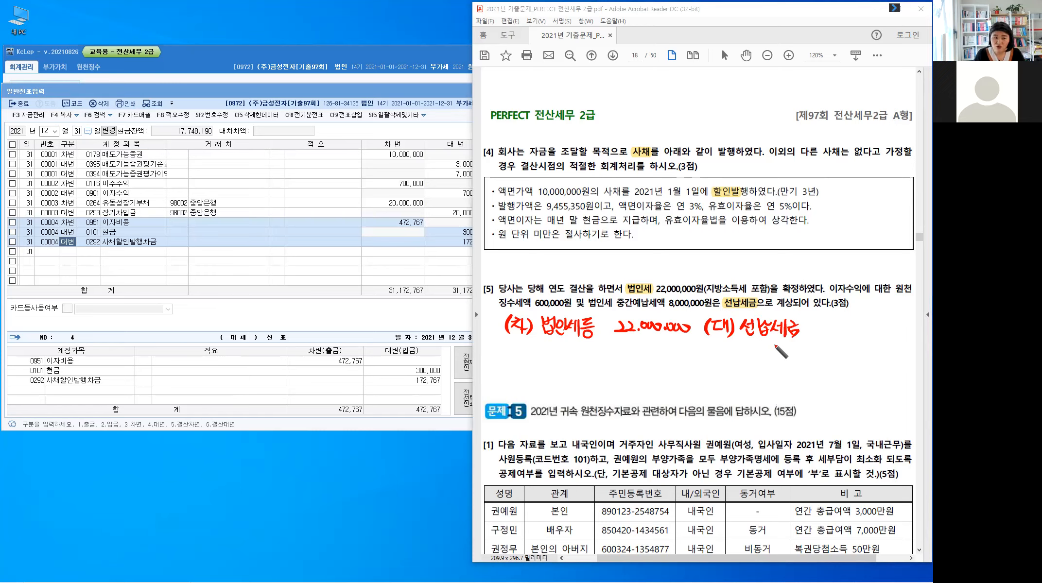
click(821, 319)
drag(819, 321, 861, 331)
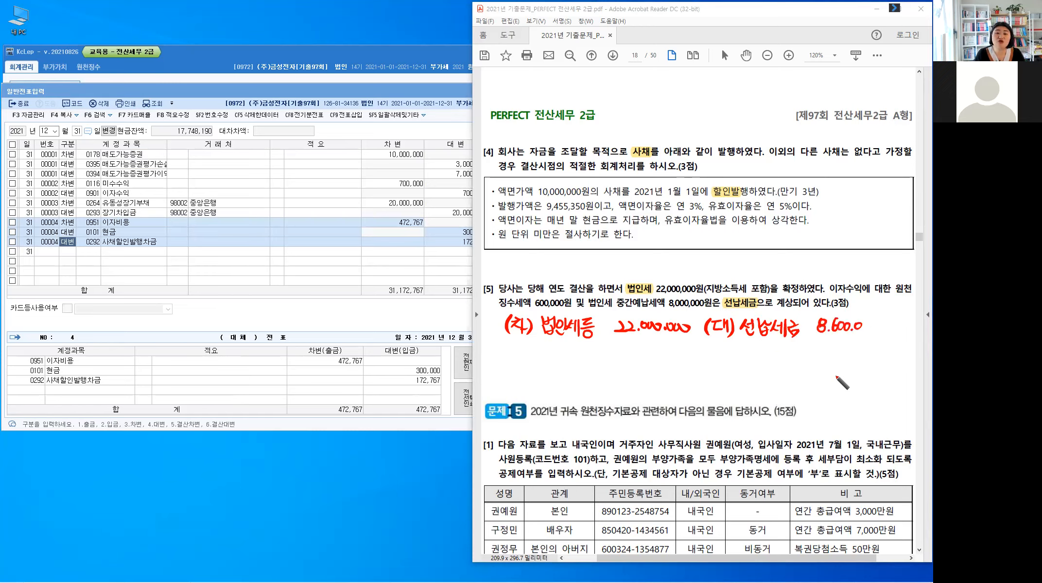
Step: Handwrite the second credit line, 미지급세금 13,400,000, beneath the 선납세금 line
mouse_move(742, 346)
mouse_down()
mouse_move(756, 370)
mouse_move(792, 372)
mouse_up()
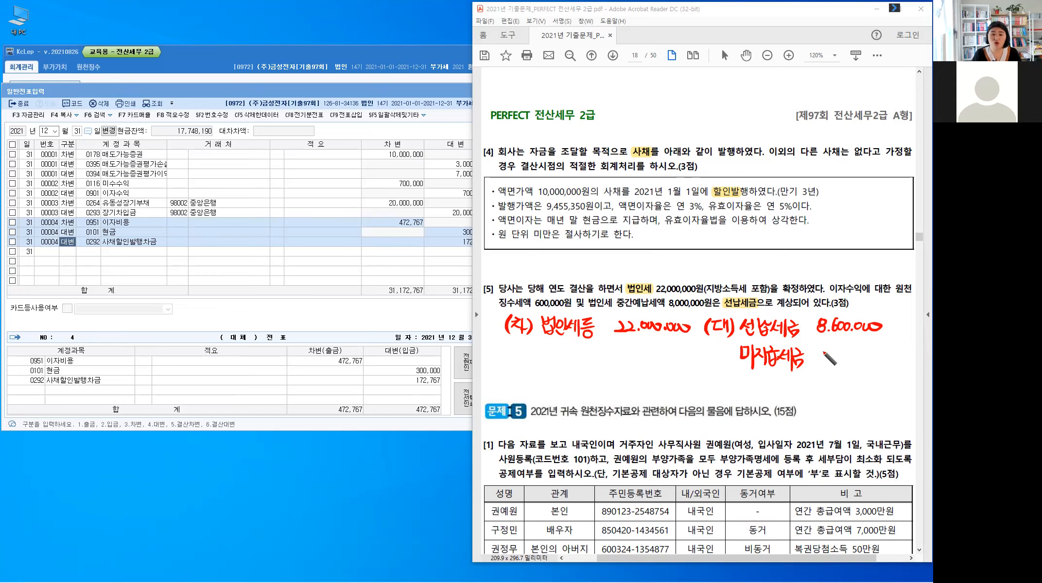
drag(817, 353, 818, 369)
click(832, 368)
mouse_move(822, 355)
mouse_down()
mouse_move(823, 368)
mouse_move(851, 361)
mouse_up()
drag(861, 357, 888, 358)
click(865, 367)
click(875, 357)
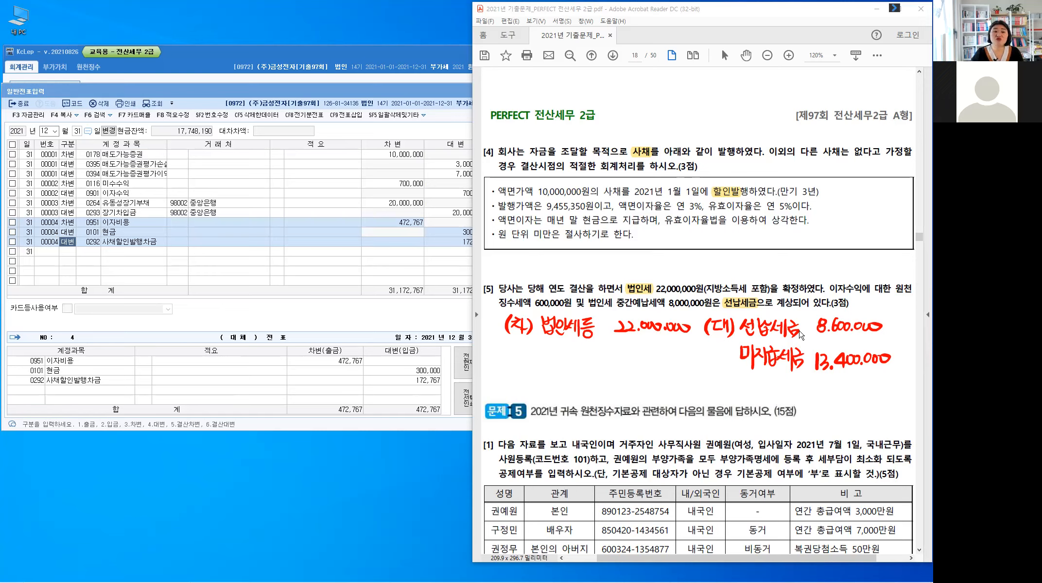
click(770, 354)
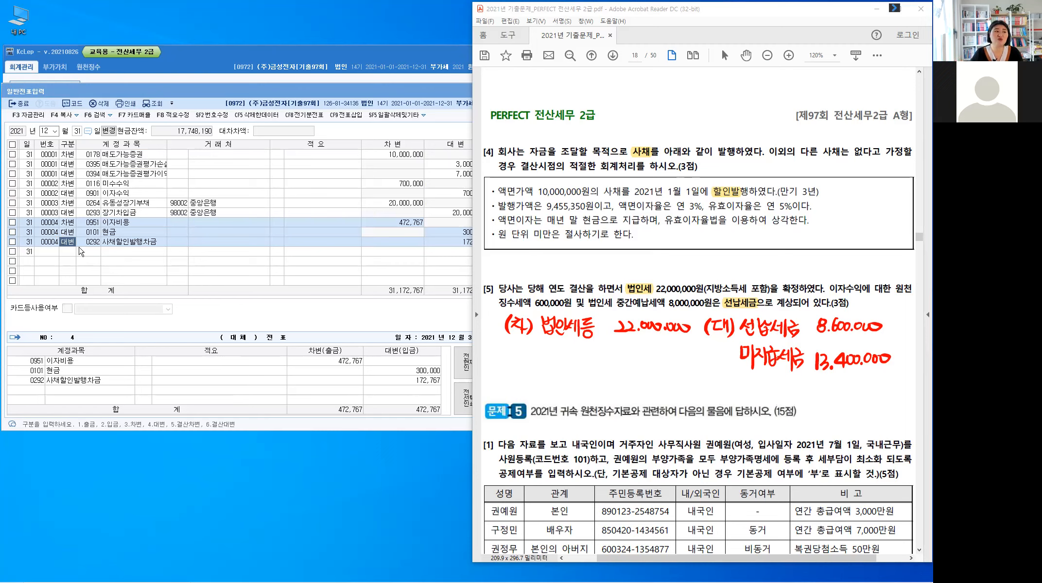
Step: Return to the KcLep voucher entry and add a debit line for account 998 법인세등 with 22,000,000
click(69, 254)
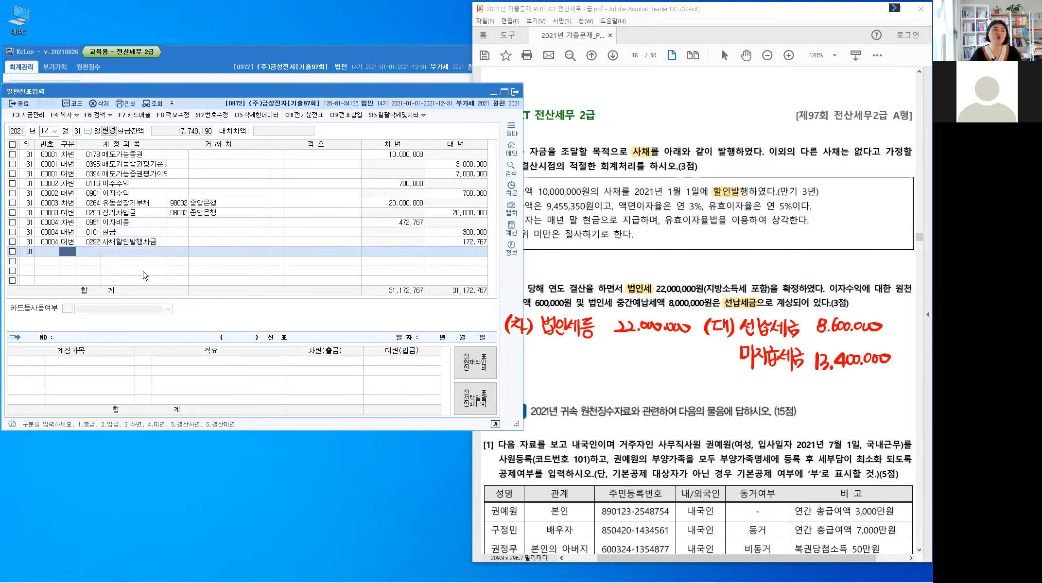
text(3)
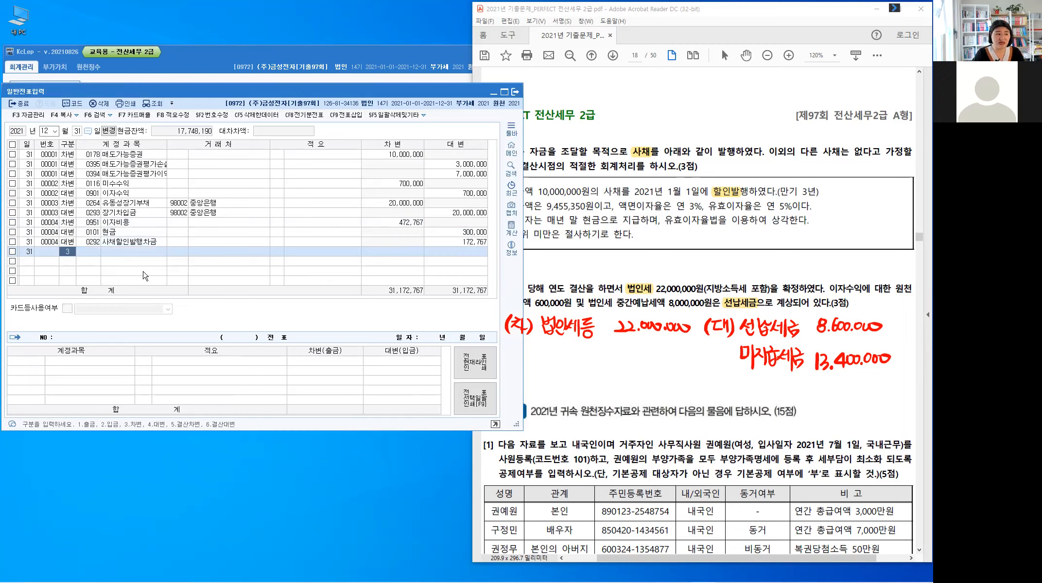
key(Return)
text(998)
key(Return)
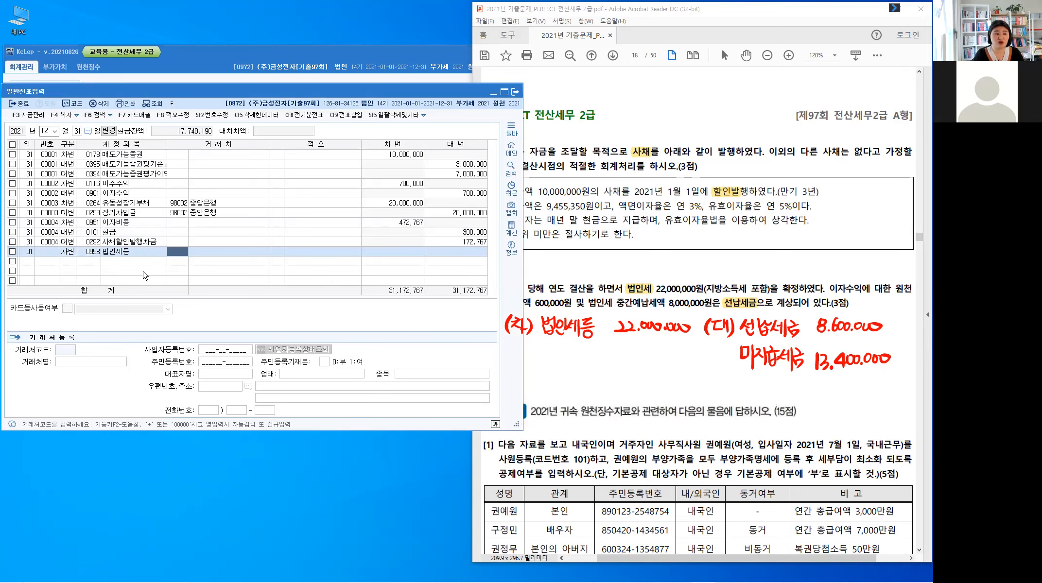
key(Return)
text(22000000)
key(Return)
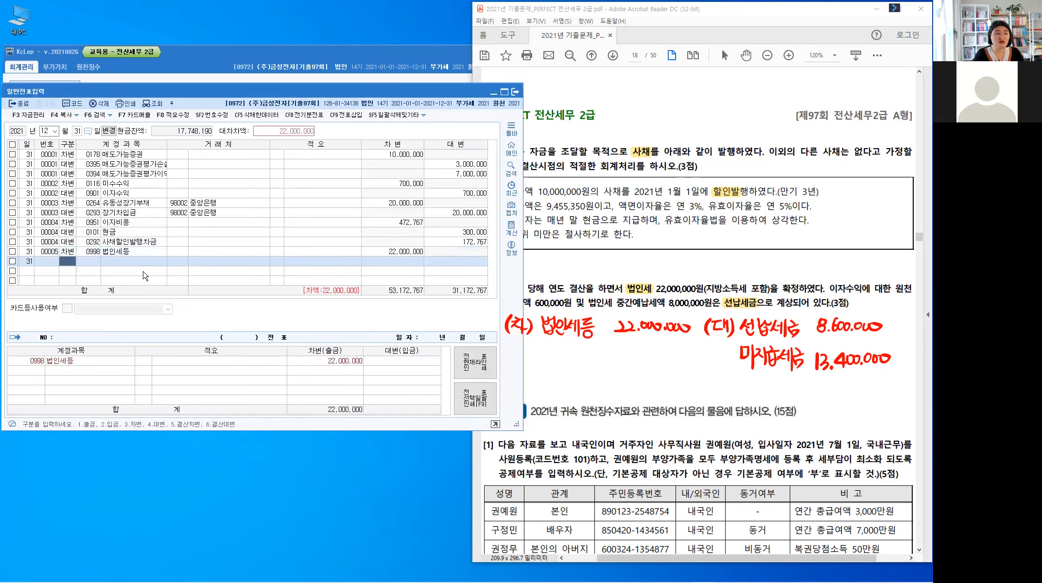
Step: Add a credit line for account 136 선납세금 and set its amount to 8,600,000
text(4)
text(136)
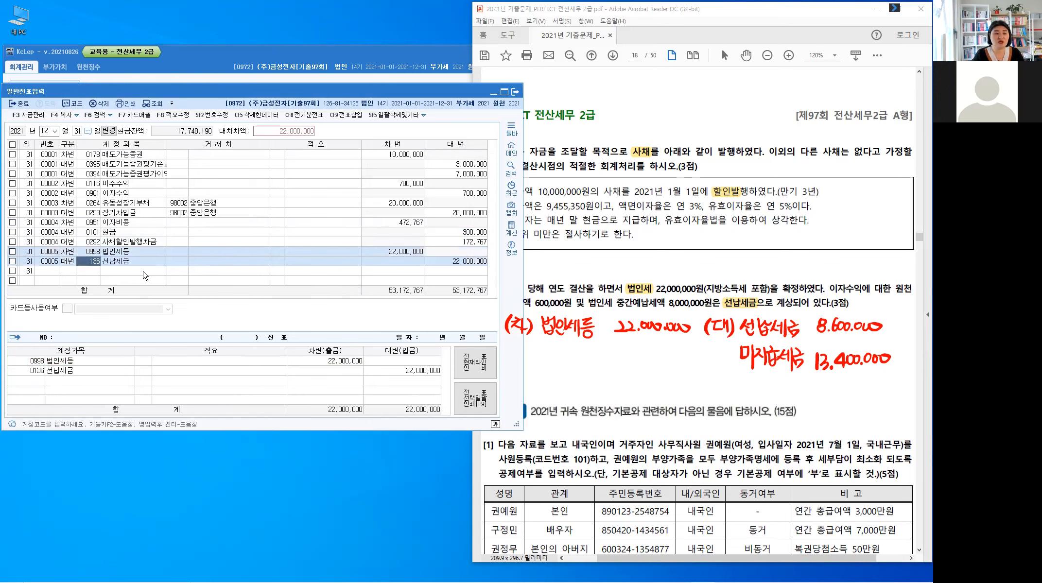
key(Return)
key(Return)
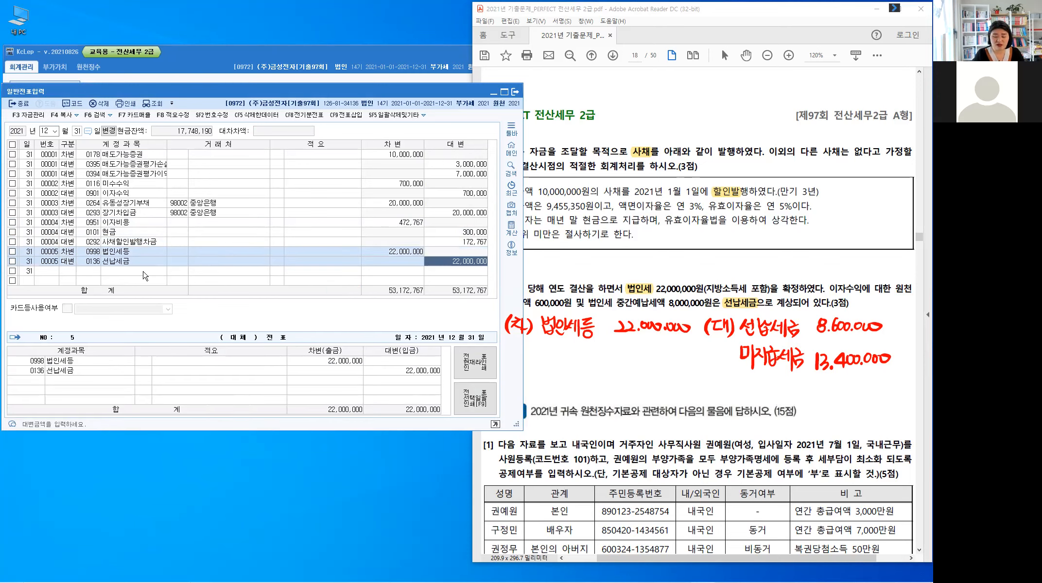
text(8,600,)
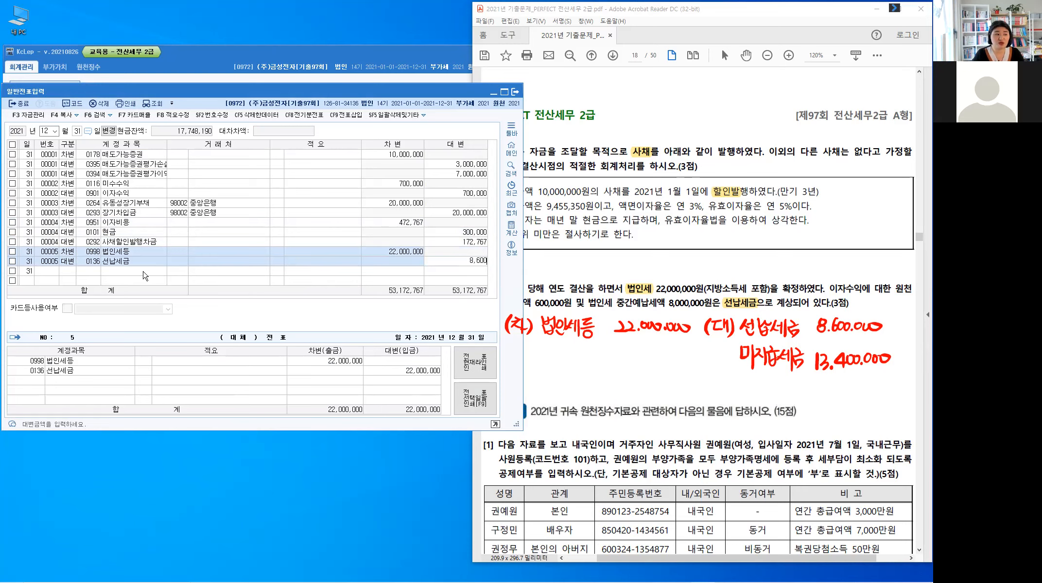
text(000)
key(Return)
Step: Add a credit line for account 261 미지급세금 with 13,400,000 to the income tax voucher and close the general voucher entry window
text(4)
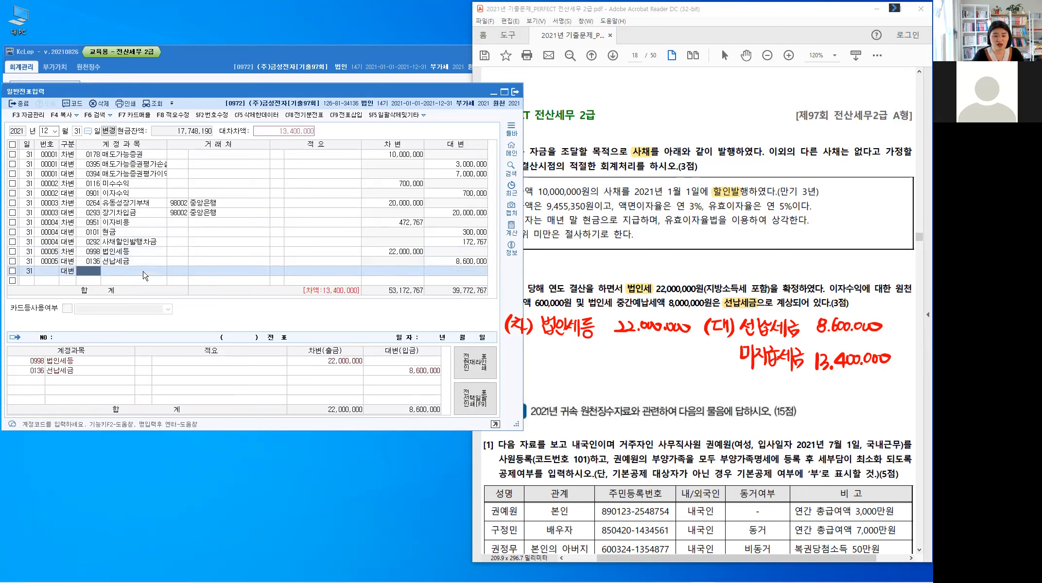
text(26)
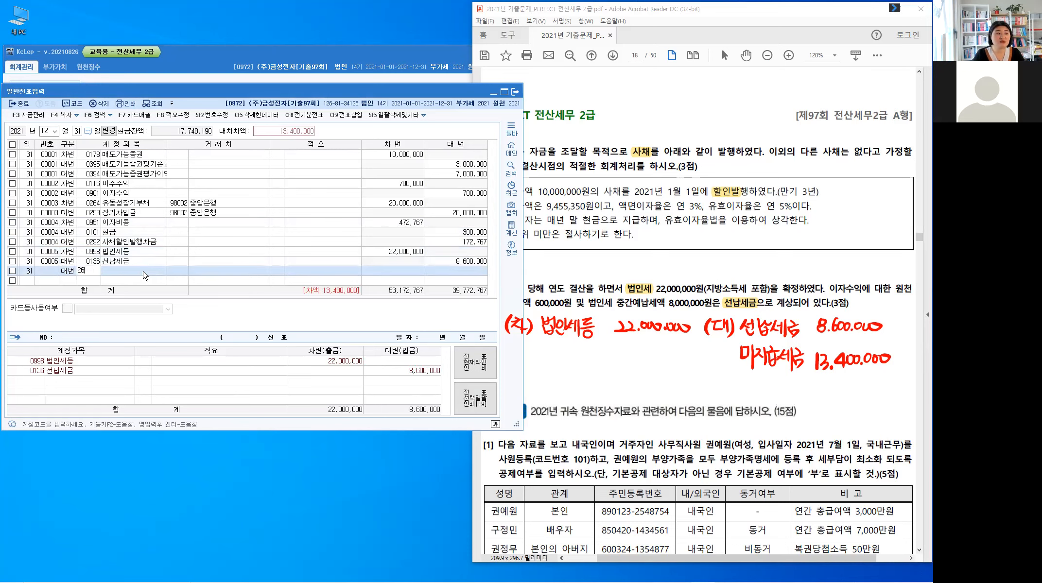
text(1)
key(Return)
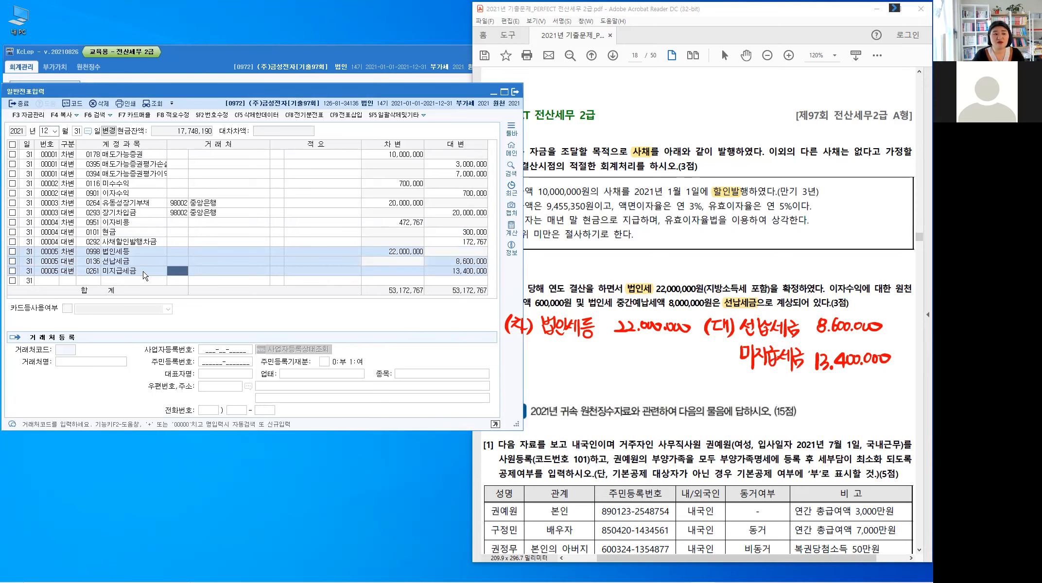
key(Return)
key(Return)
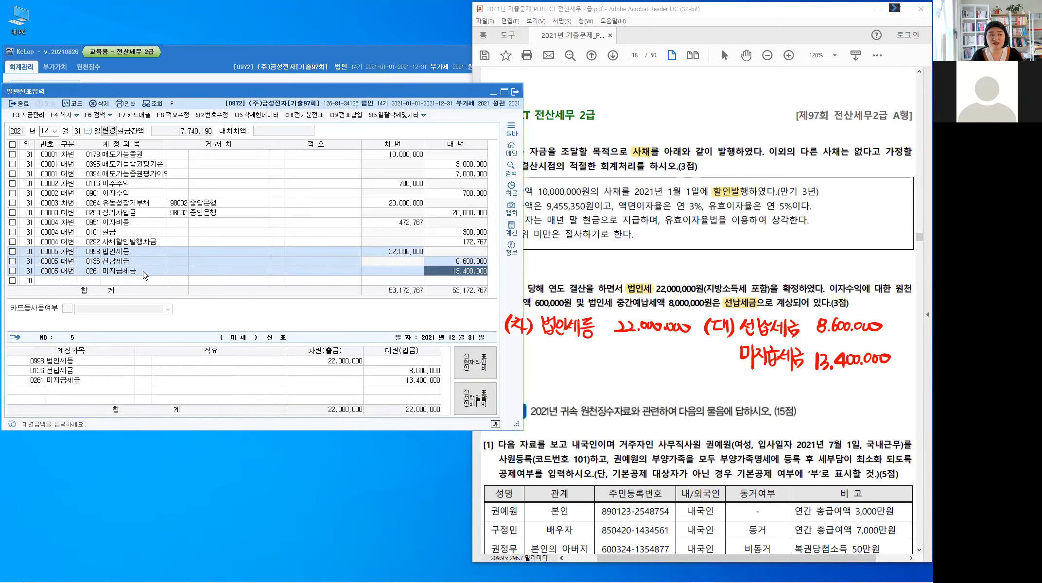
key(Return)
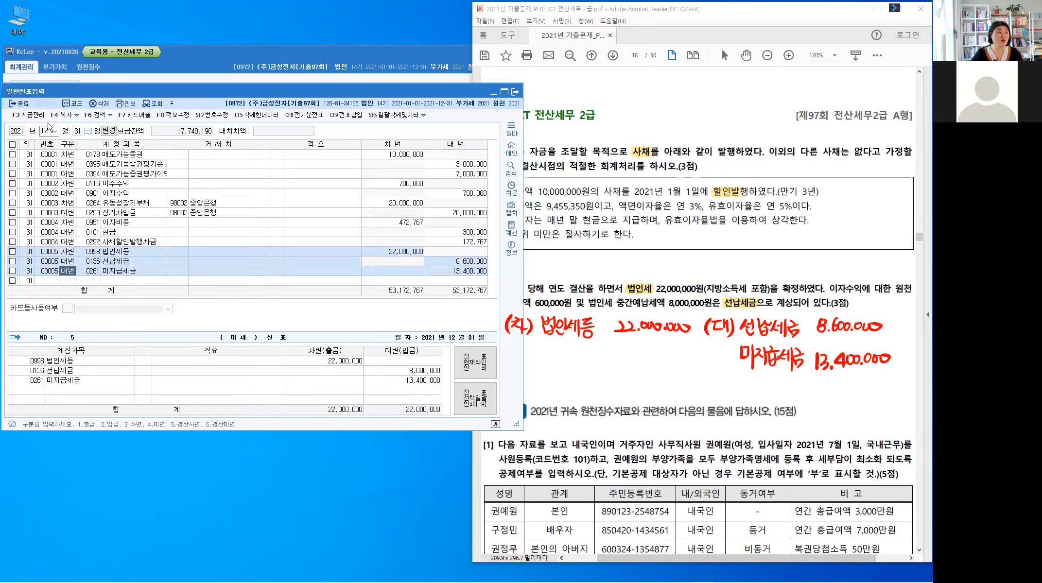
click(24, 105)
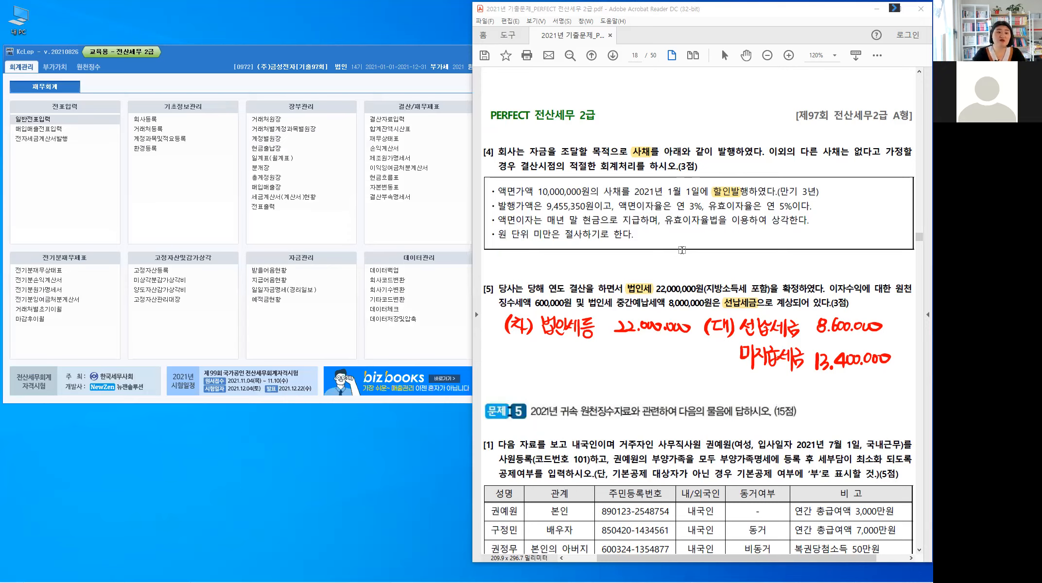
Step: Clear the handwritten journal entry from the PDF and highlight the question numbers [4] and [3] of Problem 4
key(Escape)
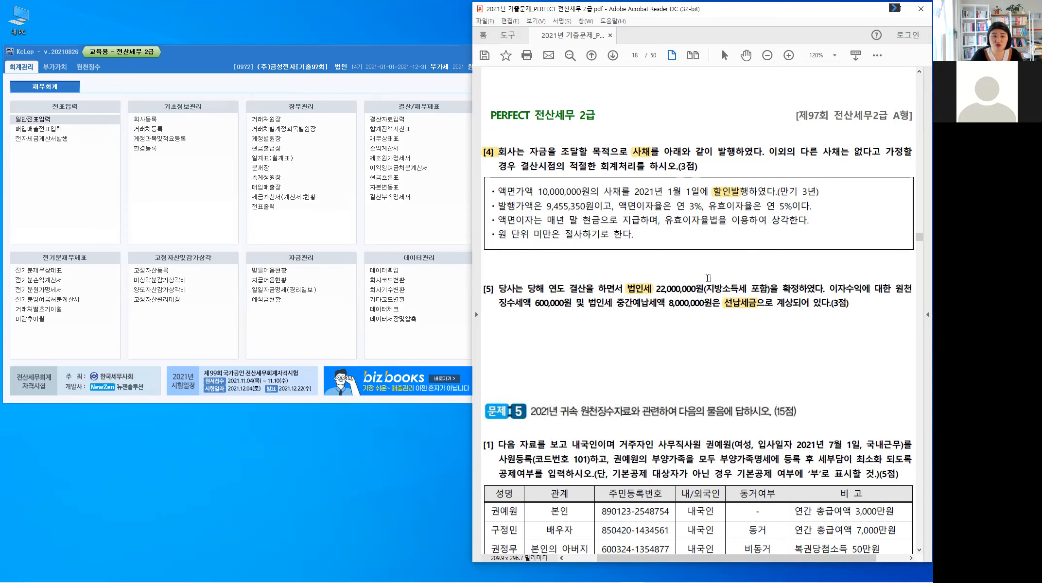
scroll(735, 339, up, 10)
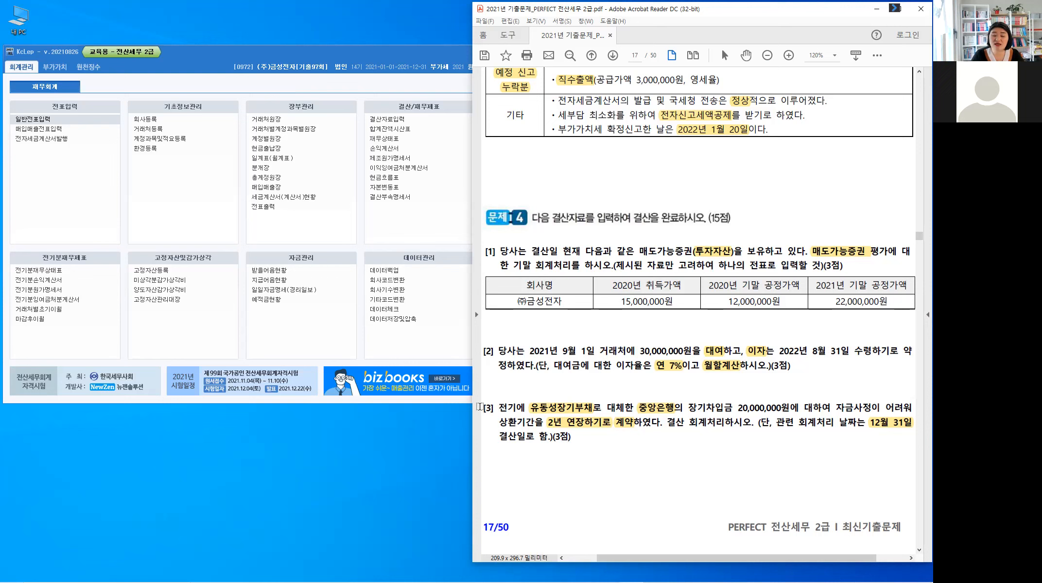
double_click(489, 408)
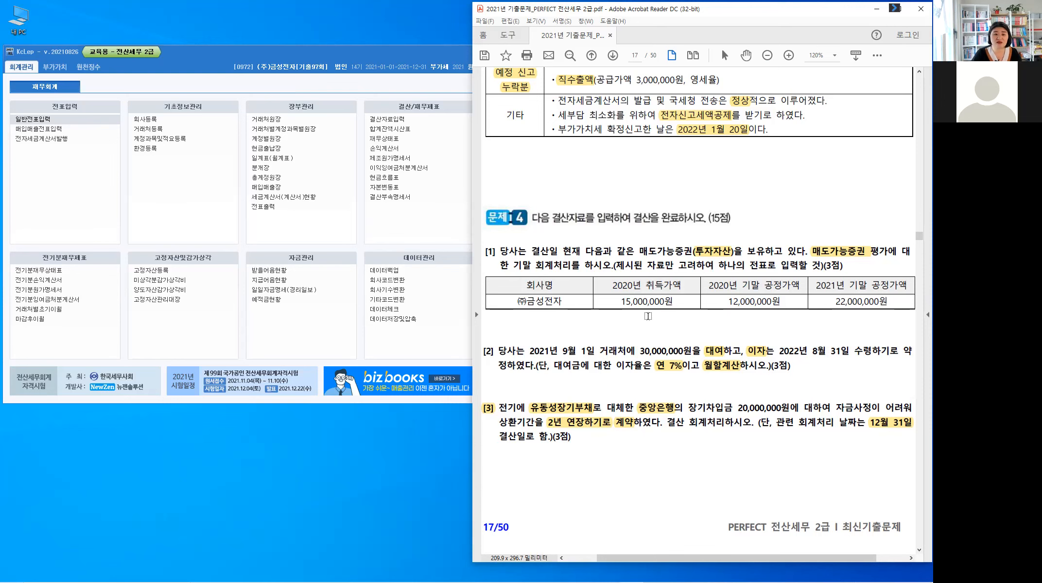
Step: Go to Problem 5 question [1] in the PDF and view the employee's dependents table
scroll(648, 316, down, 10)
scroll(648, 316, down, 2)
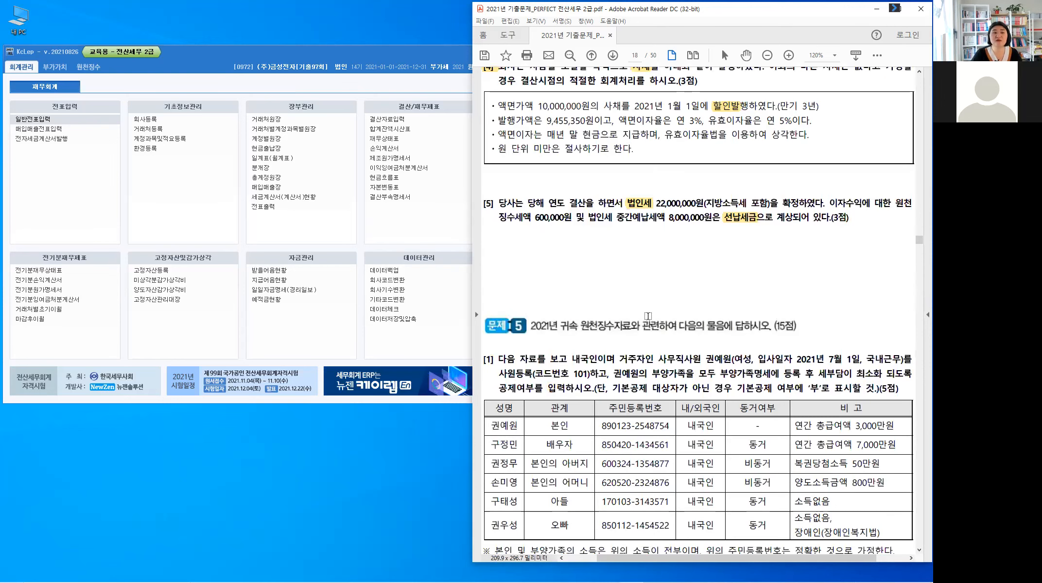
scroll(648, 315, down, 1)
scroll(650, 314, down, 2)
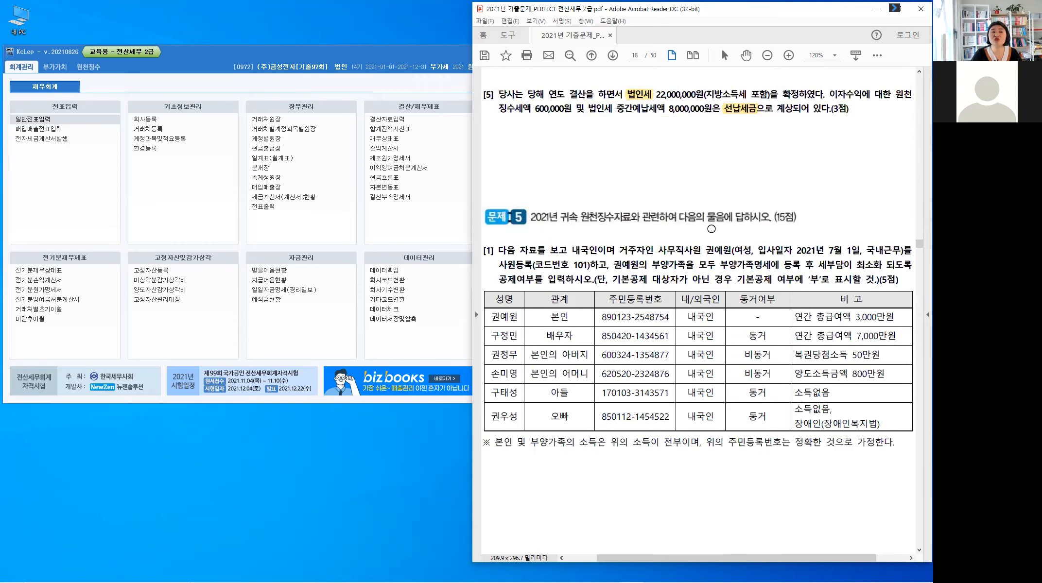